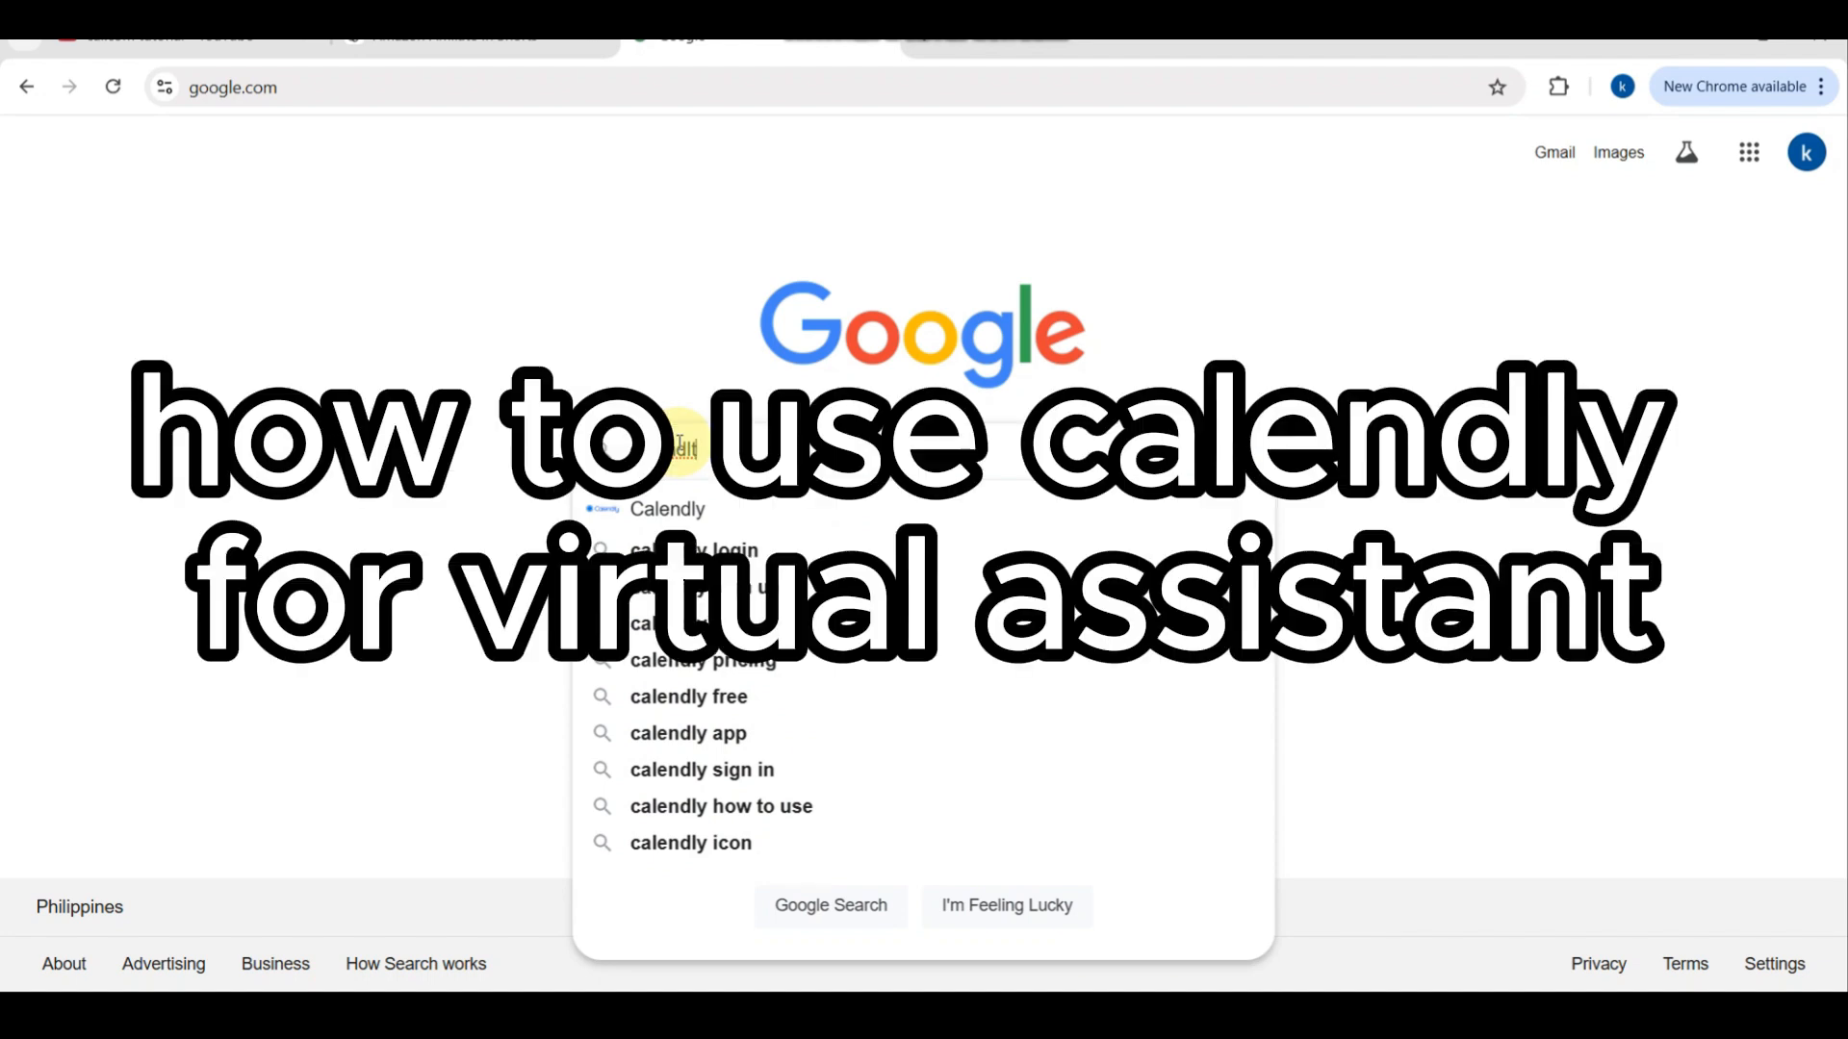
# Step: Search Google for "calendly login" and open the Calendly log-in result
pyautogui.write('y')
pyautogui.press('Down')
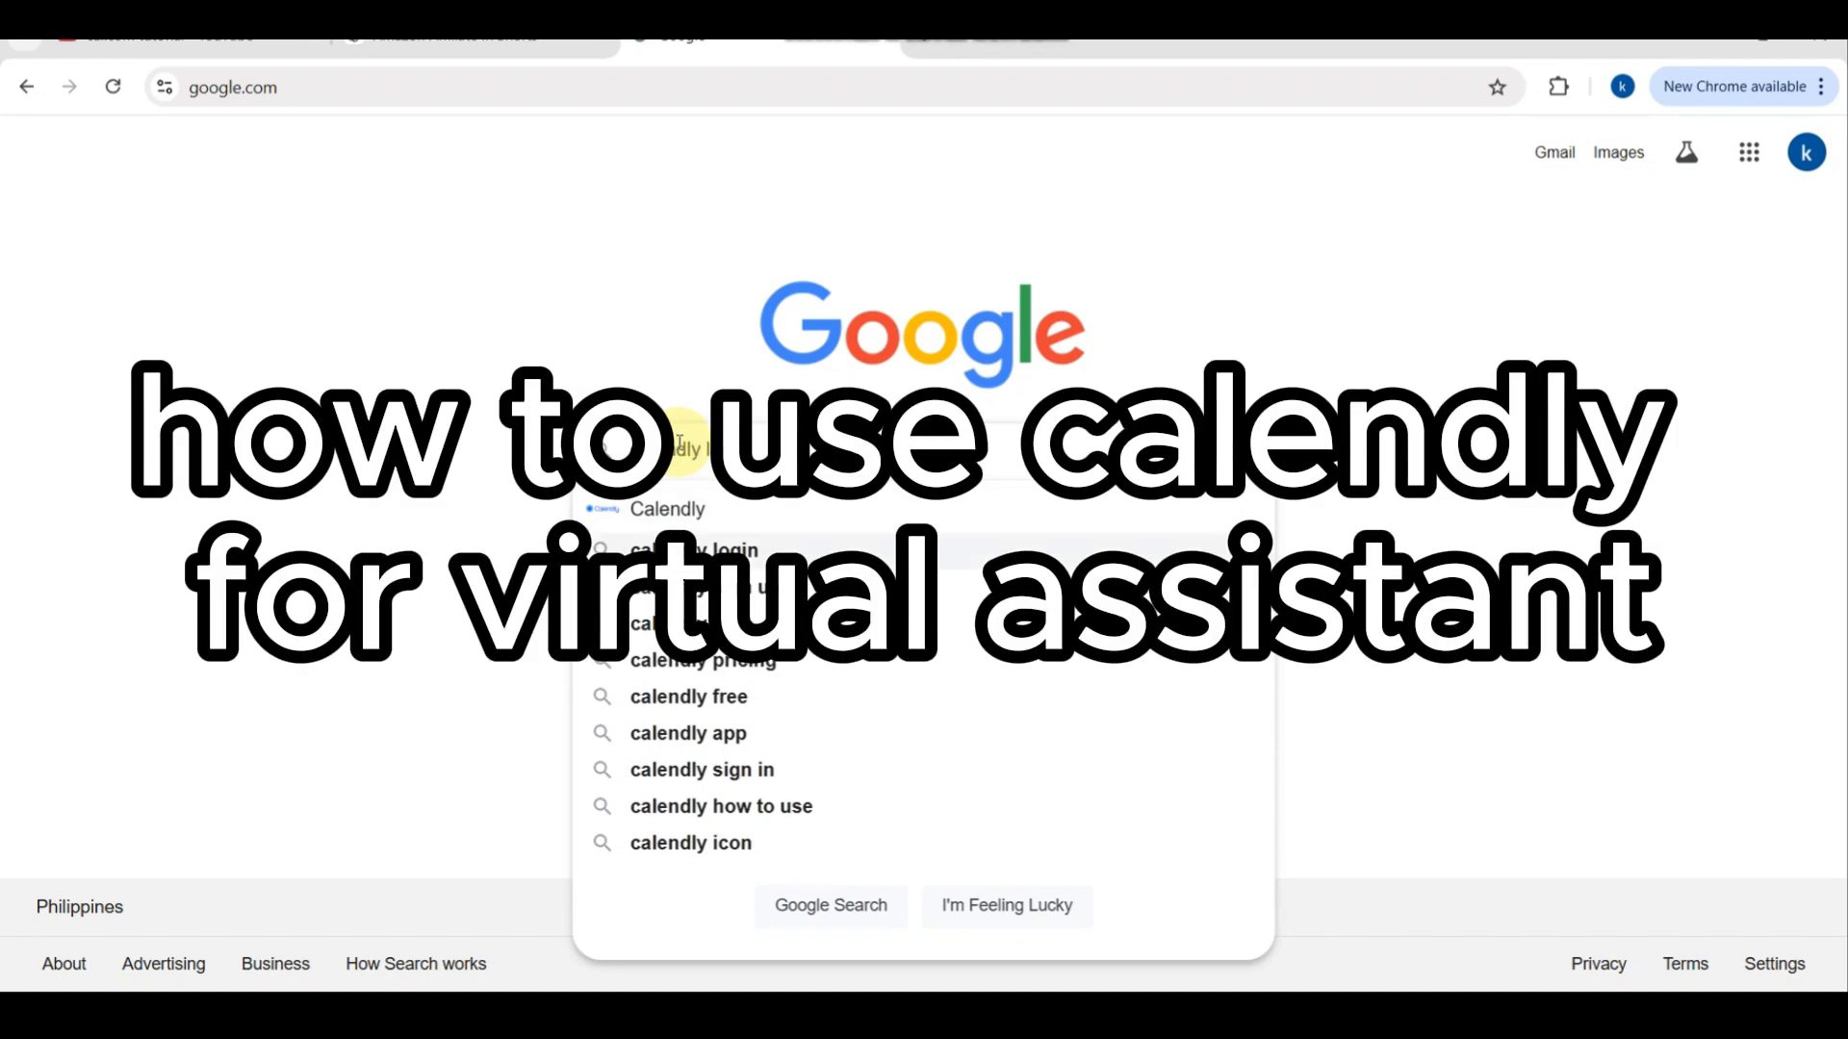
pyautogui.press('Return')
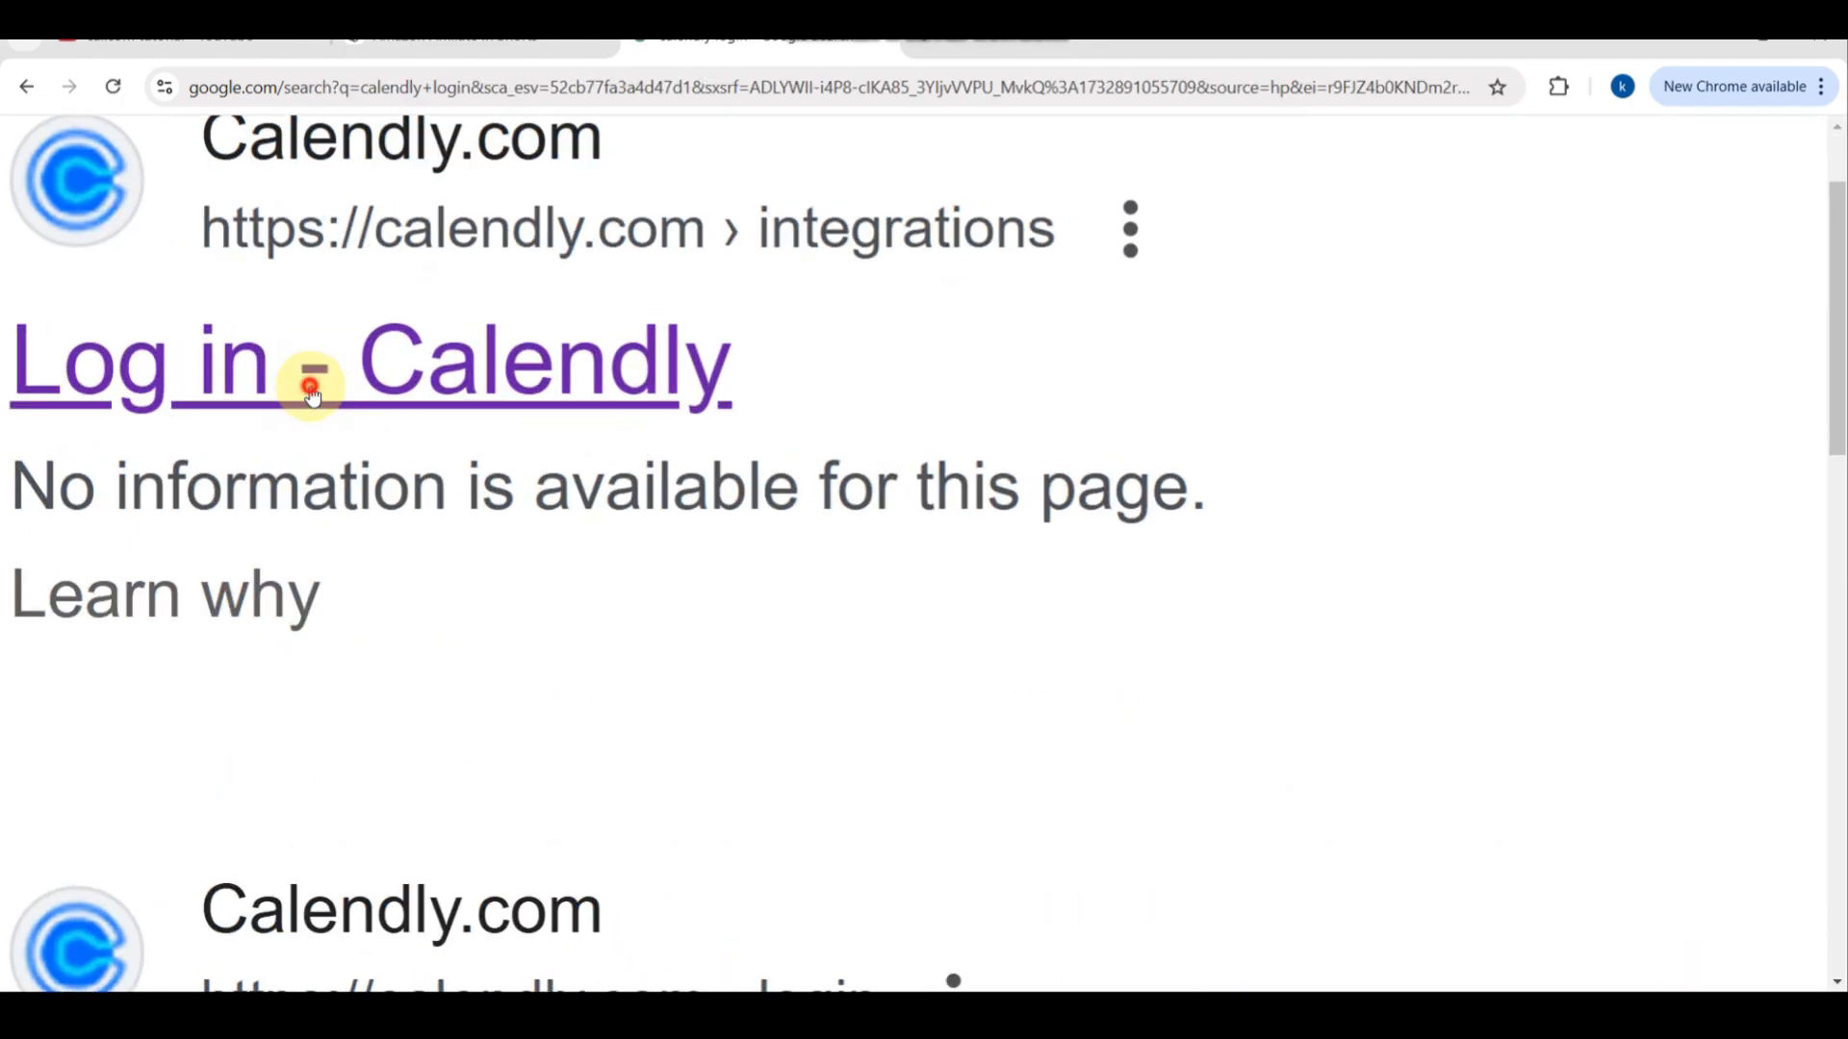
pyautogui.click(312, 394)
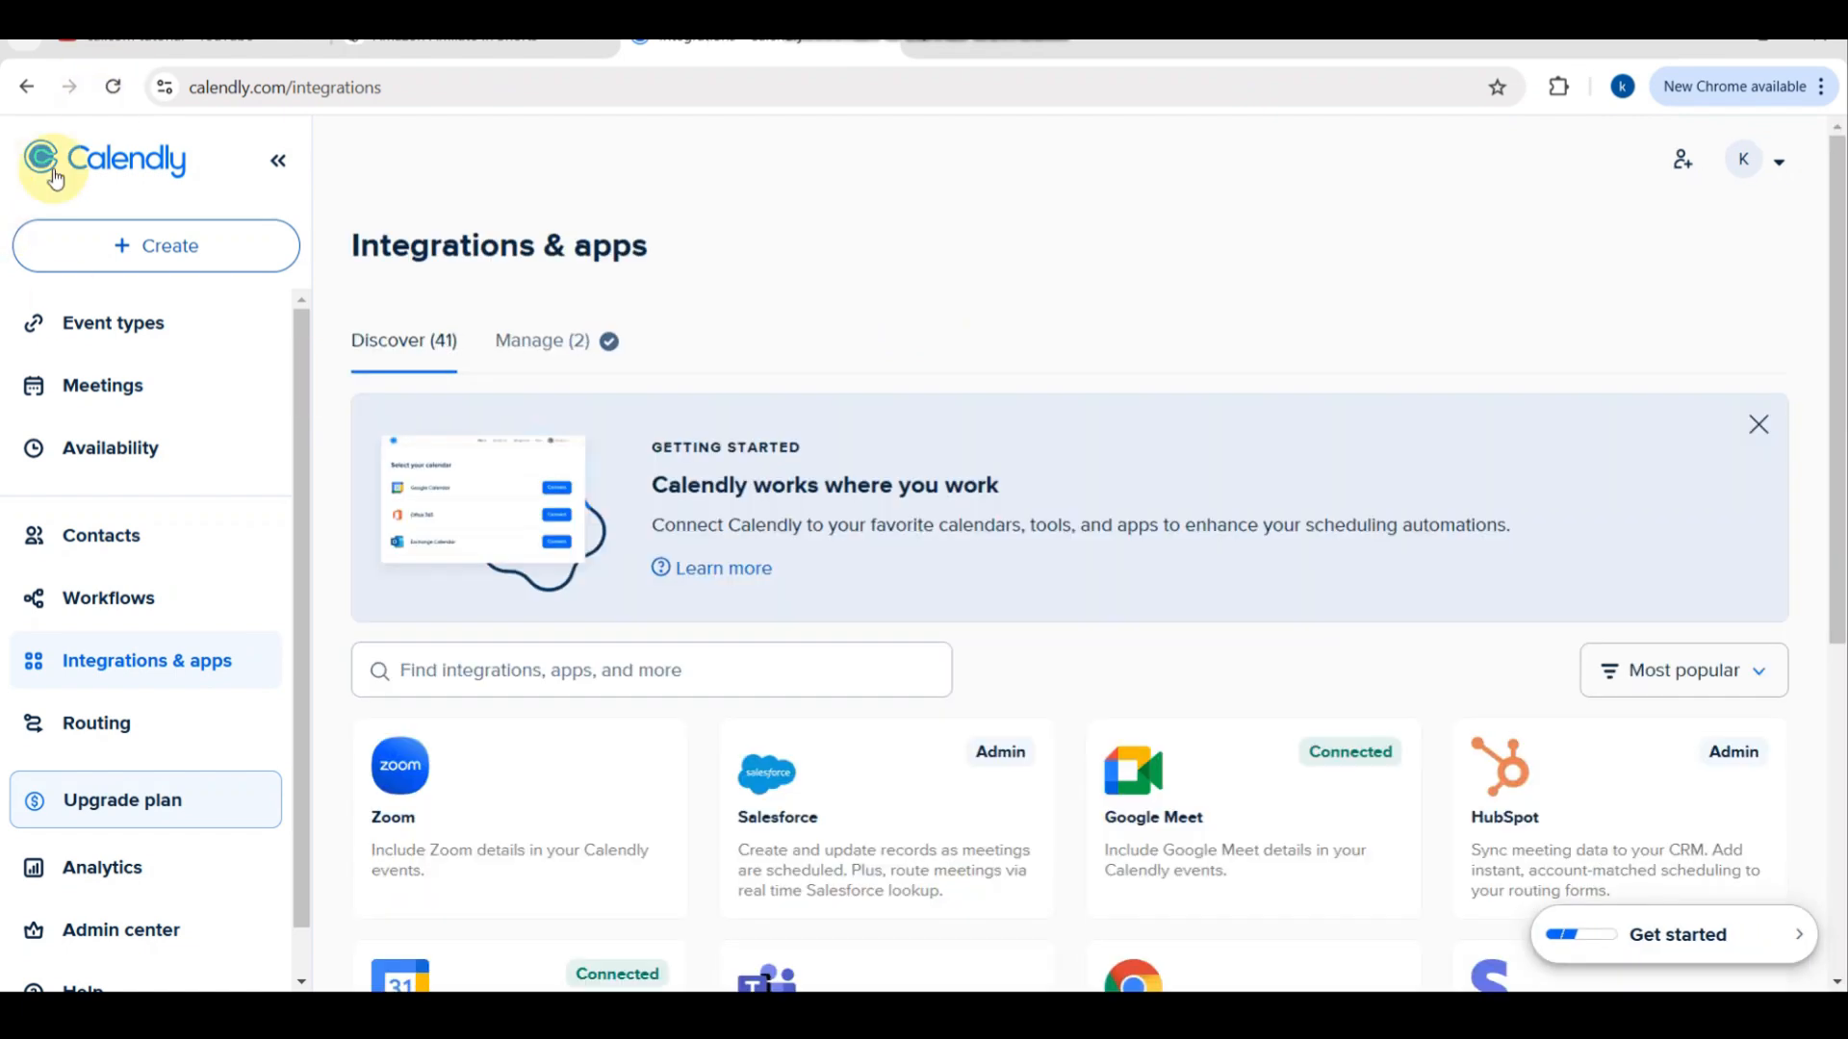
# Step: Look through the integrations and apps available to connect with Calendly
pyautogui.scroll(5, 63, 184)
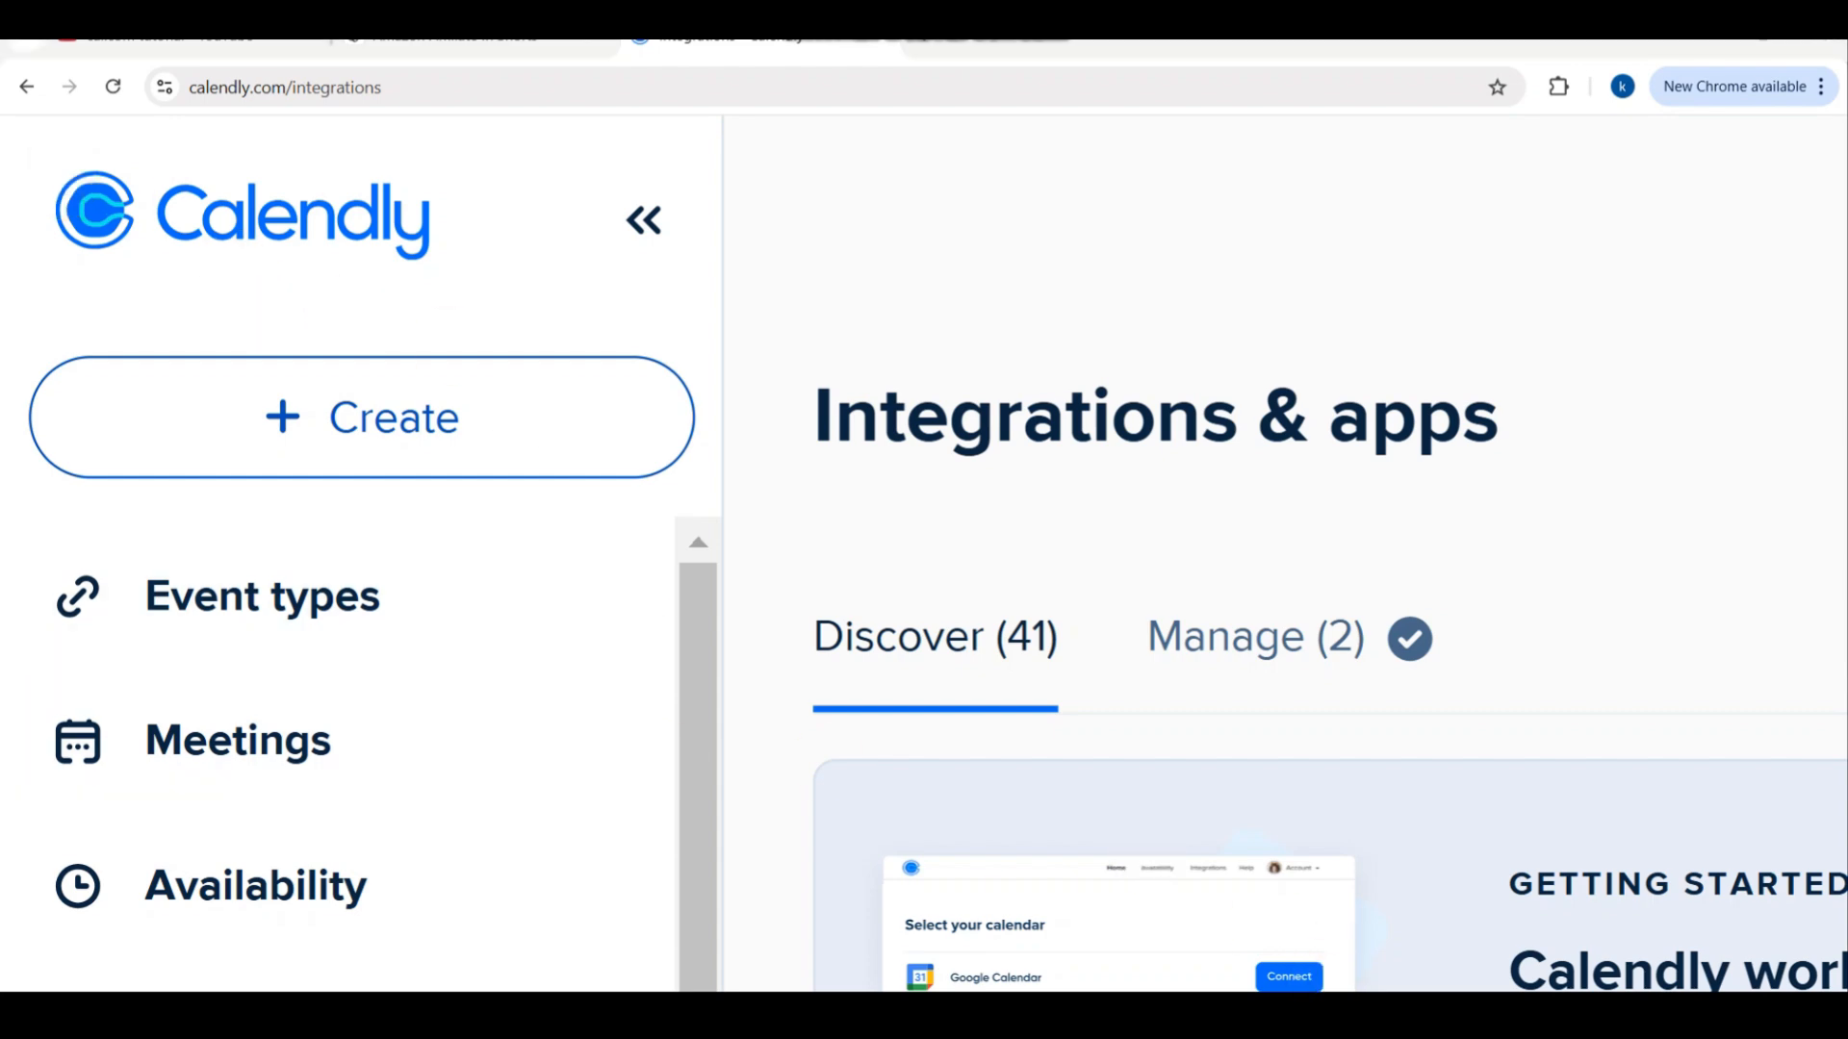
pyautogui.scroll(-5, 1290, 645)
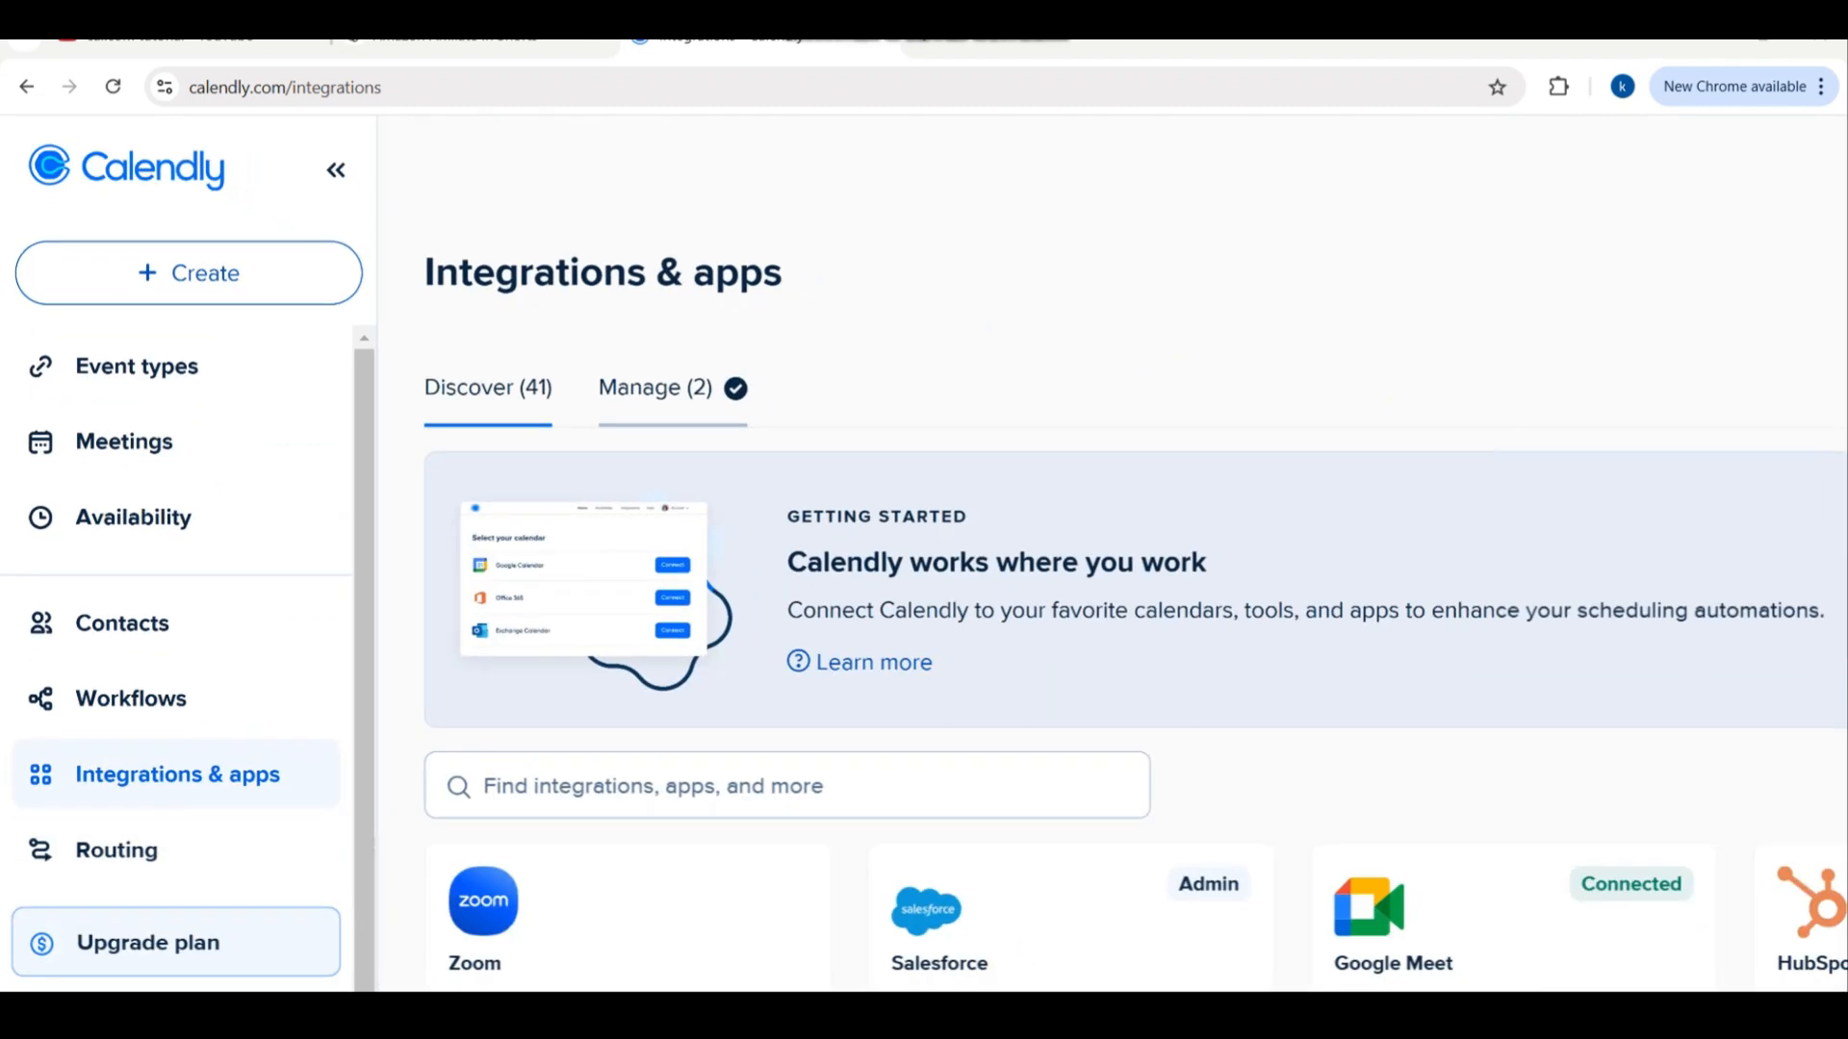
pyautogui.scroll(-2, 924, 554)
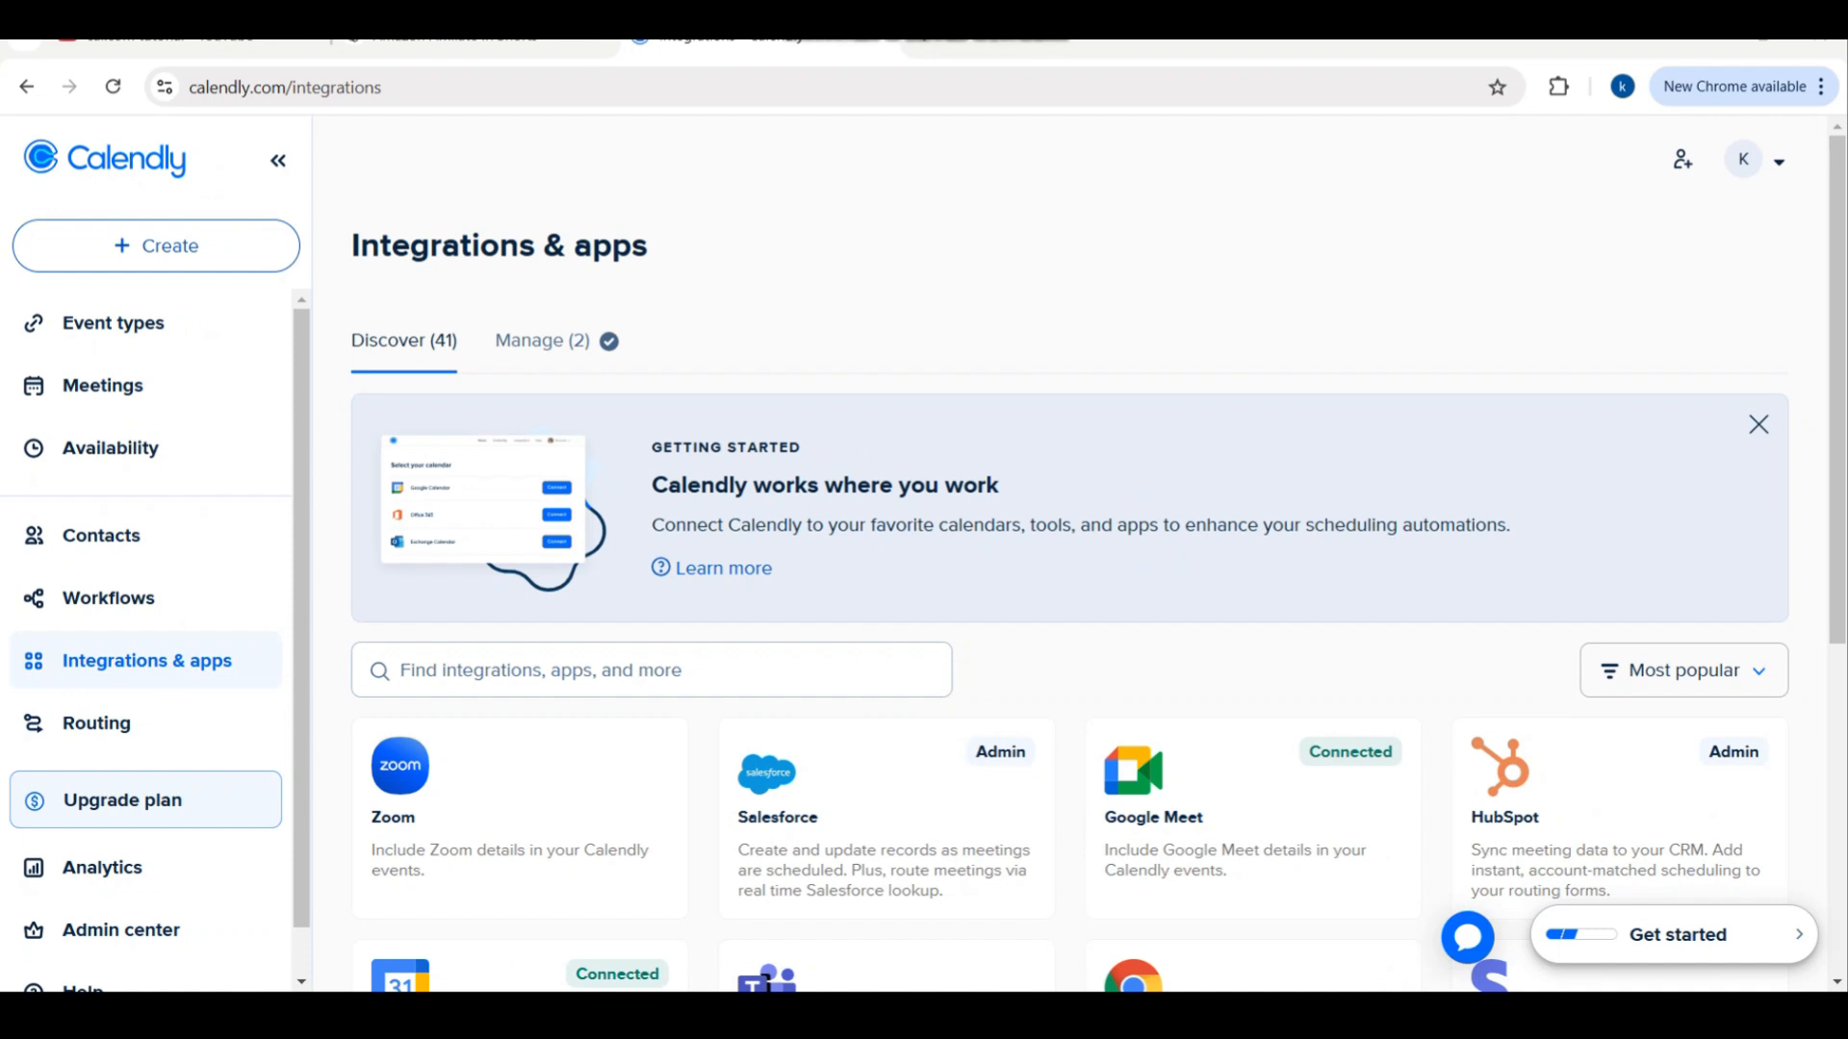
pyautogui.scroll(-2, 1097, 564)
pyautogui.scroll(-2, 1097, 577)
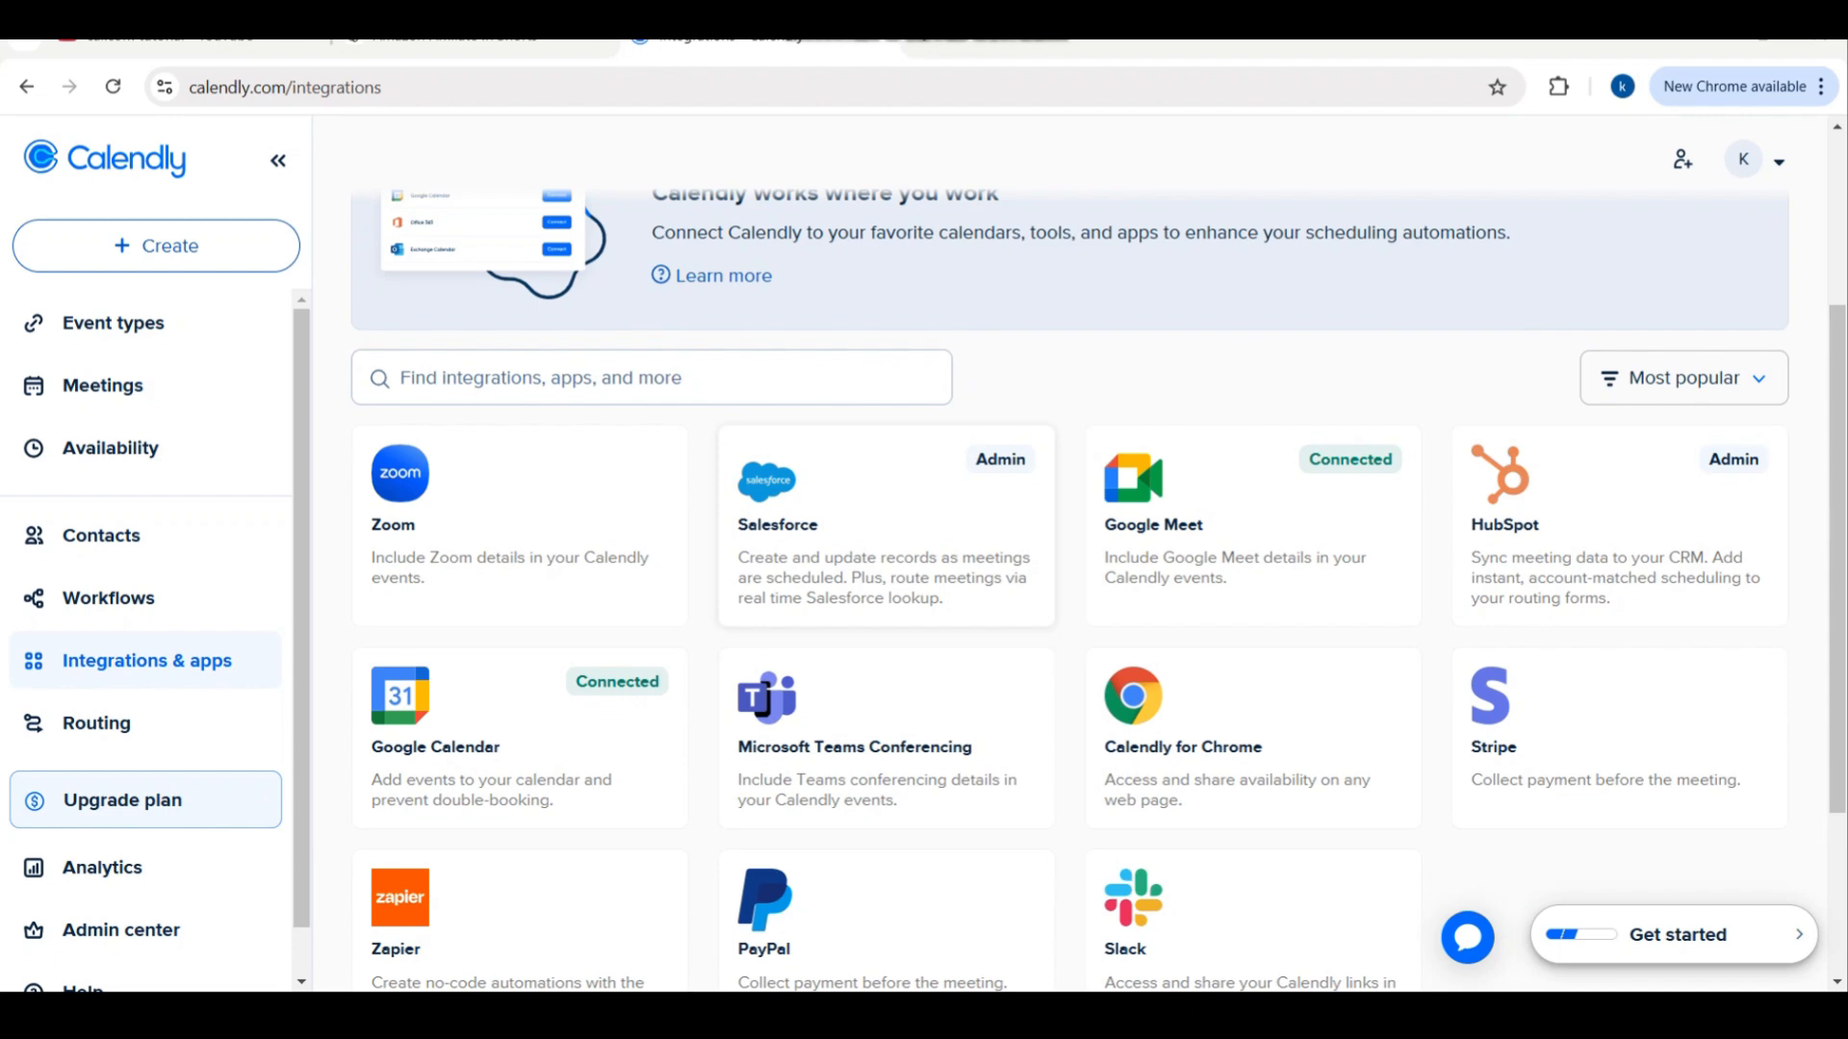
pyautogui.scroll(-3, 1097, 590)
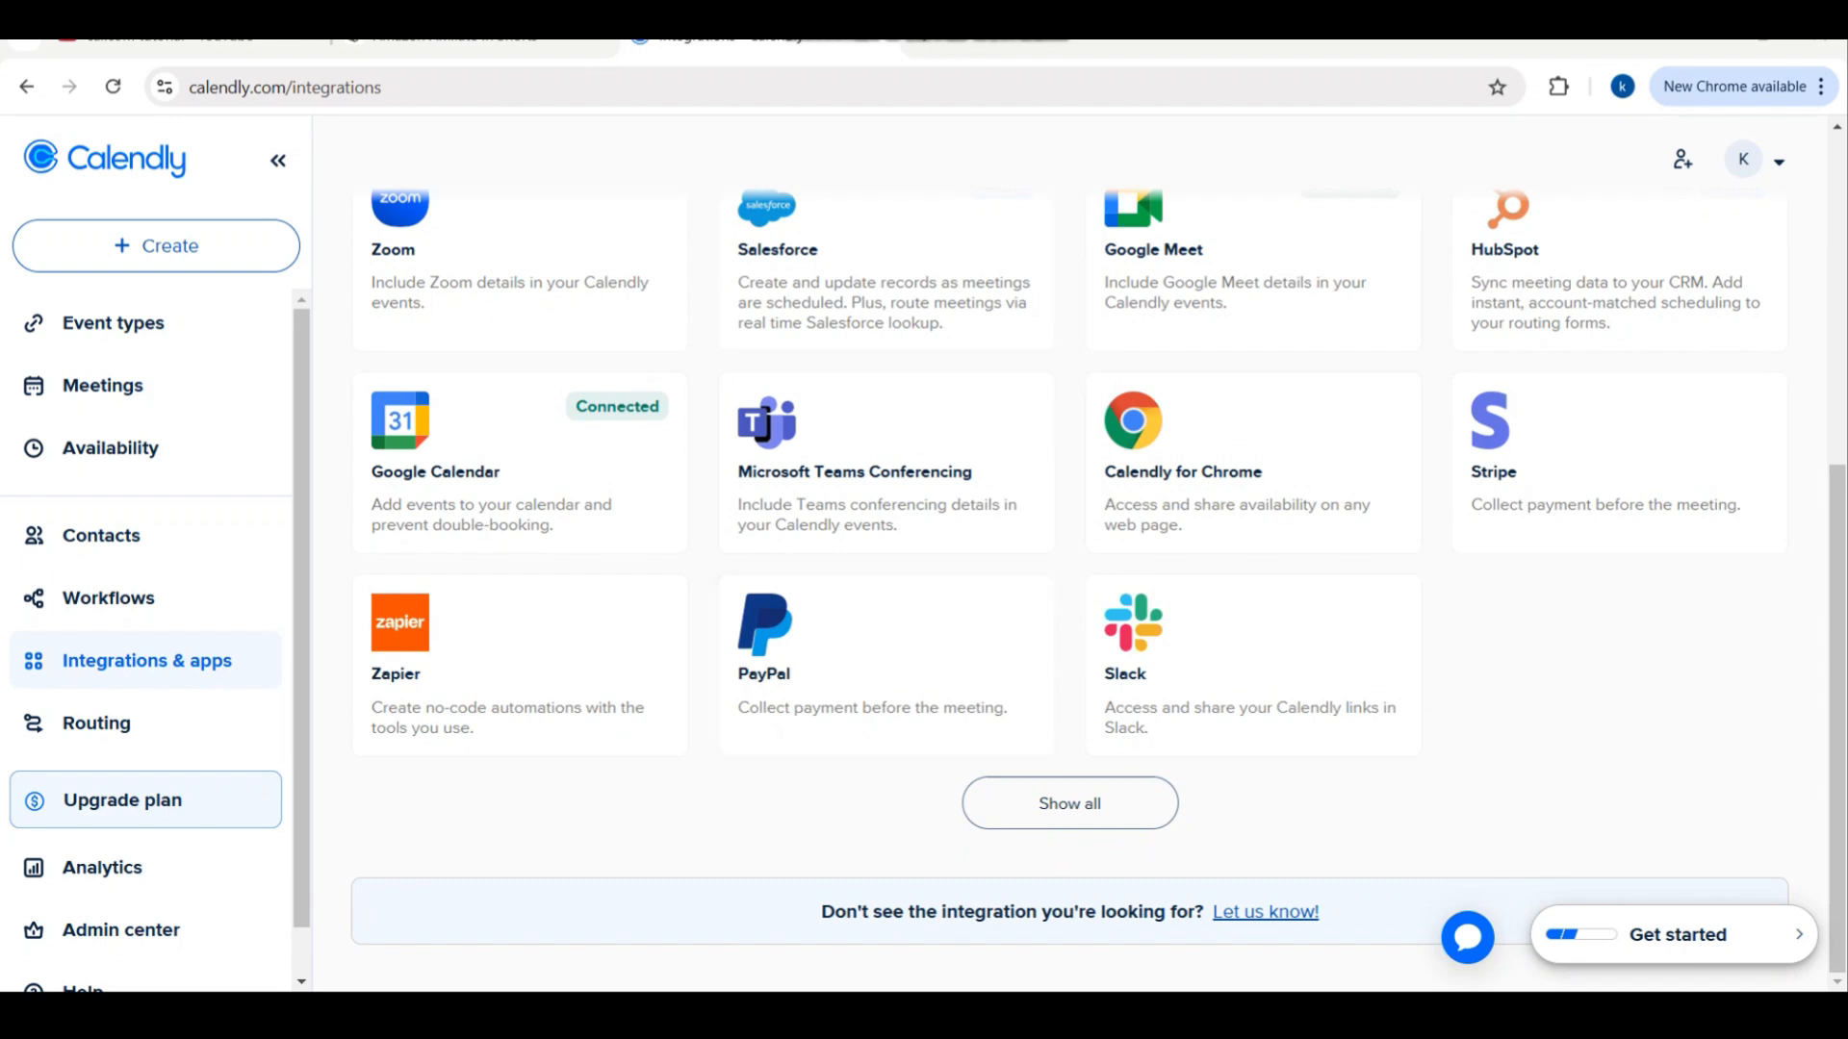
pyautogui.scroll(2, 1068, 577)
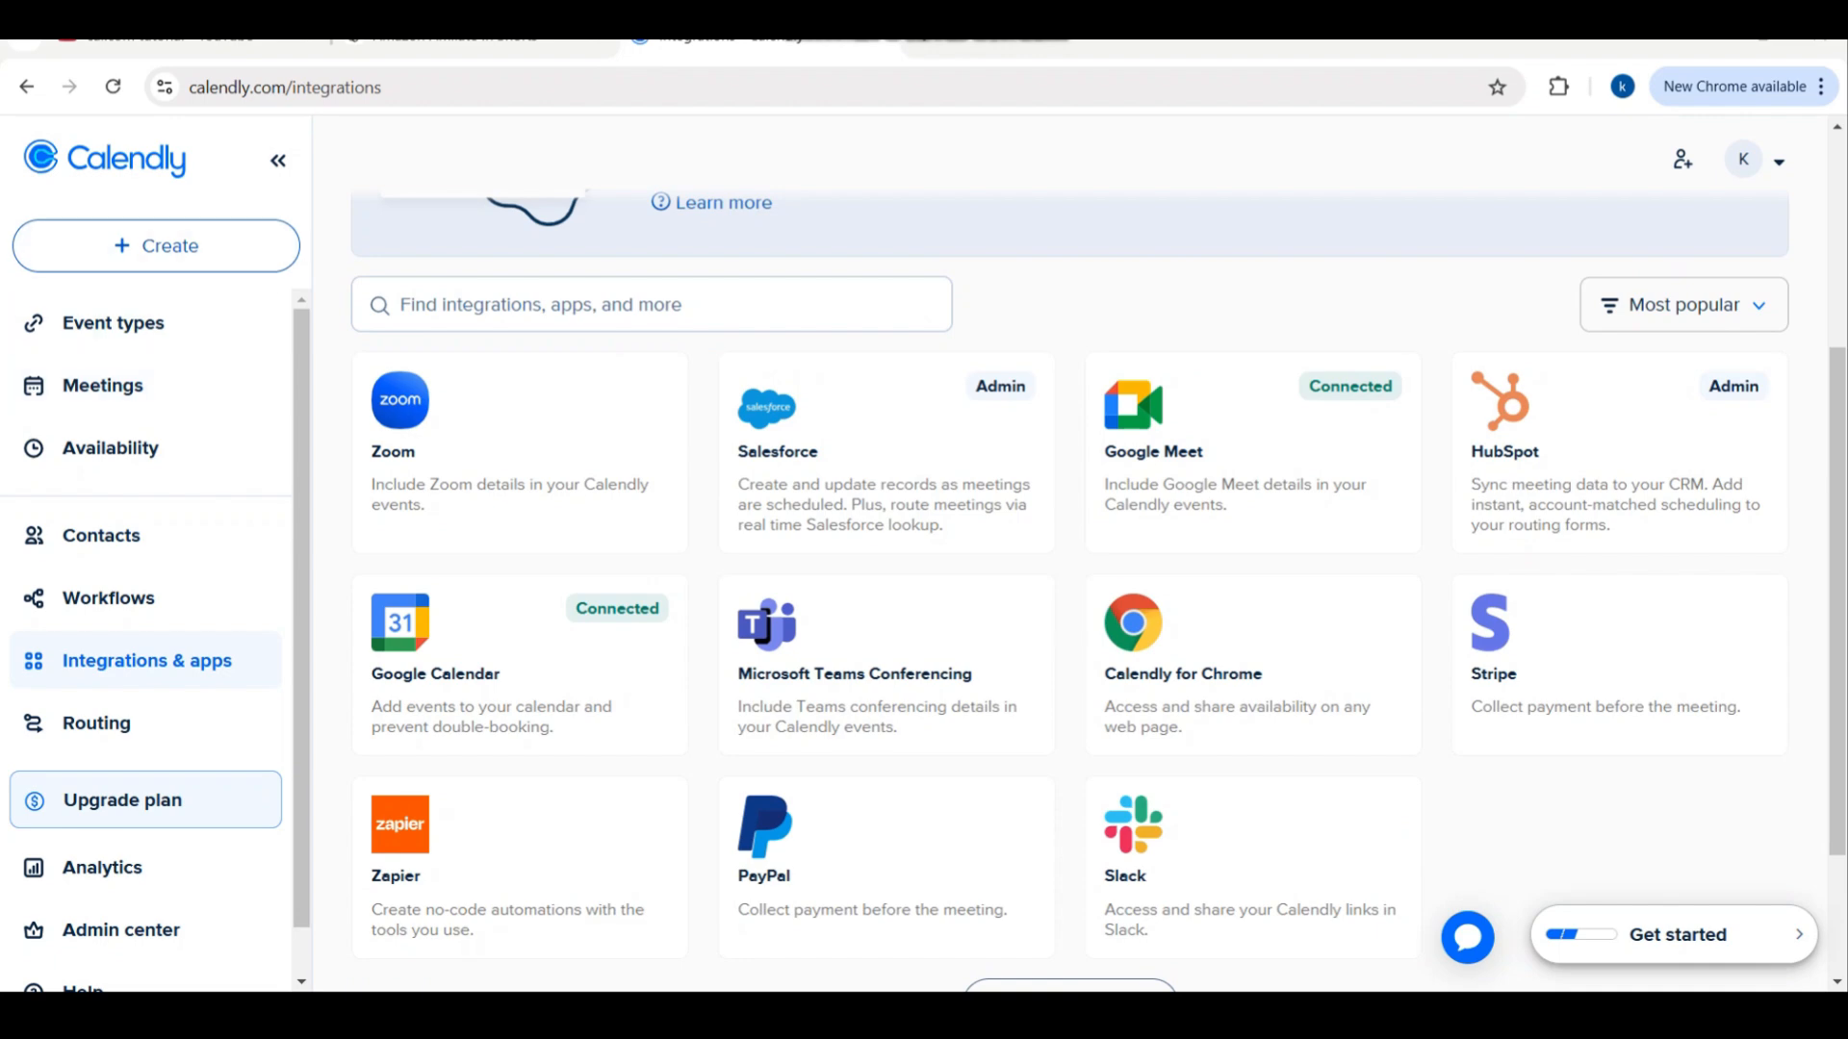
pyautogui.scroll(4, 1068, 577)
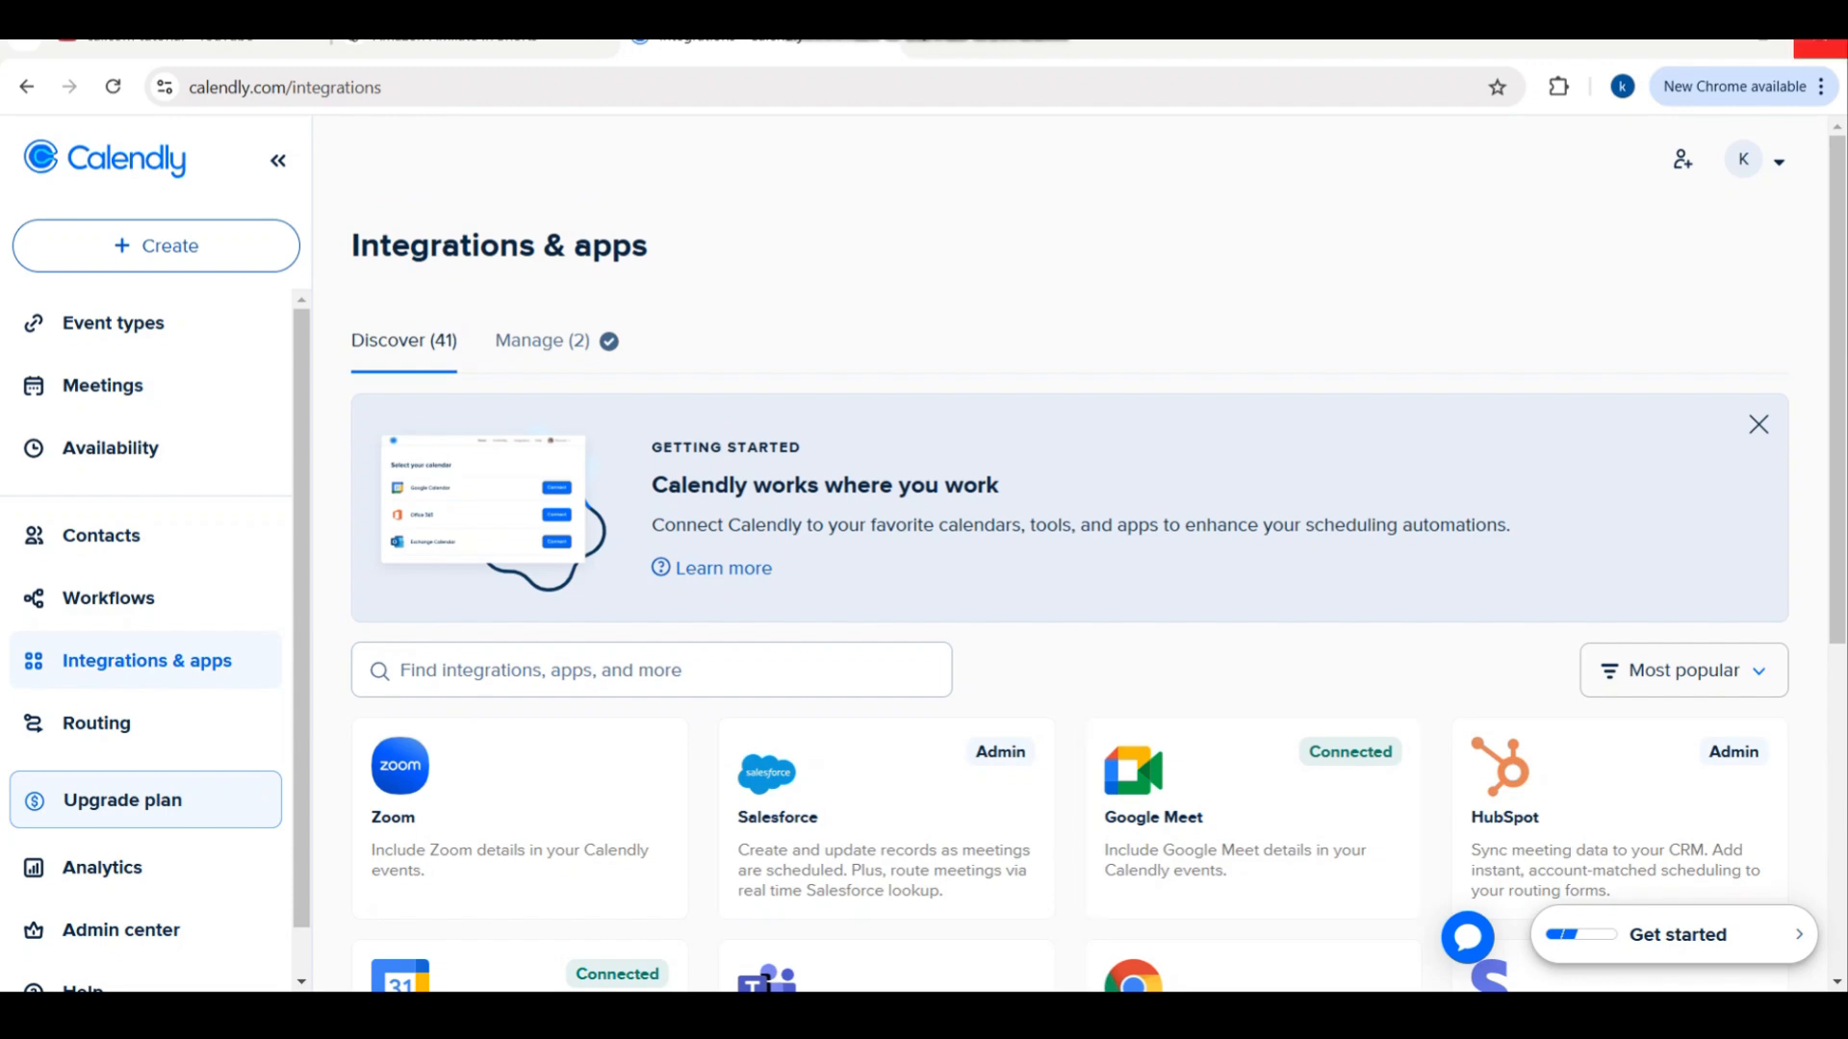
# Step: Check the plan status and account settings options in the account menu, and close it
pyautogui.click(1770, 173)
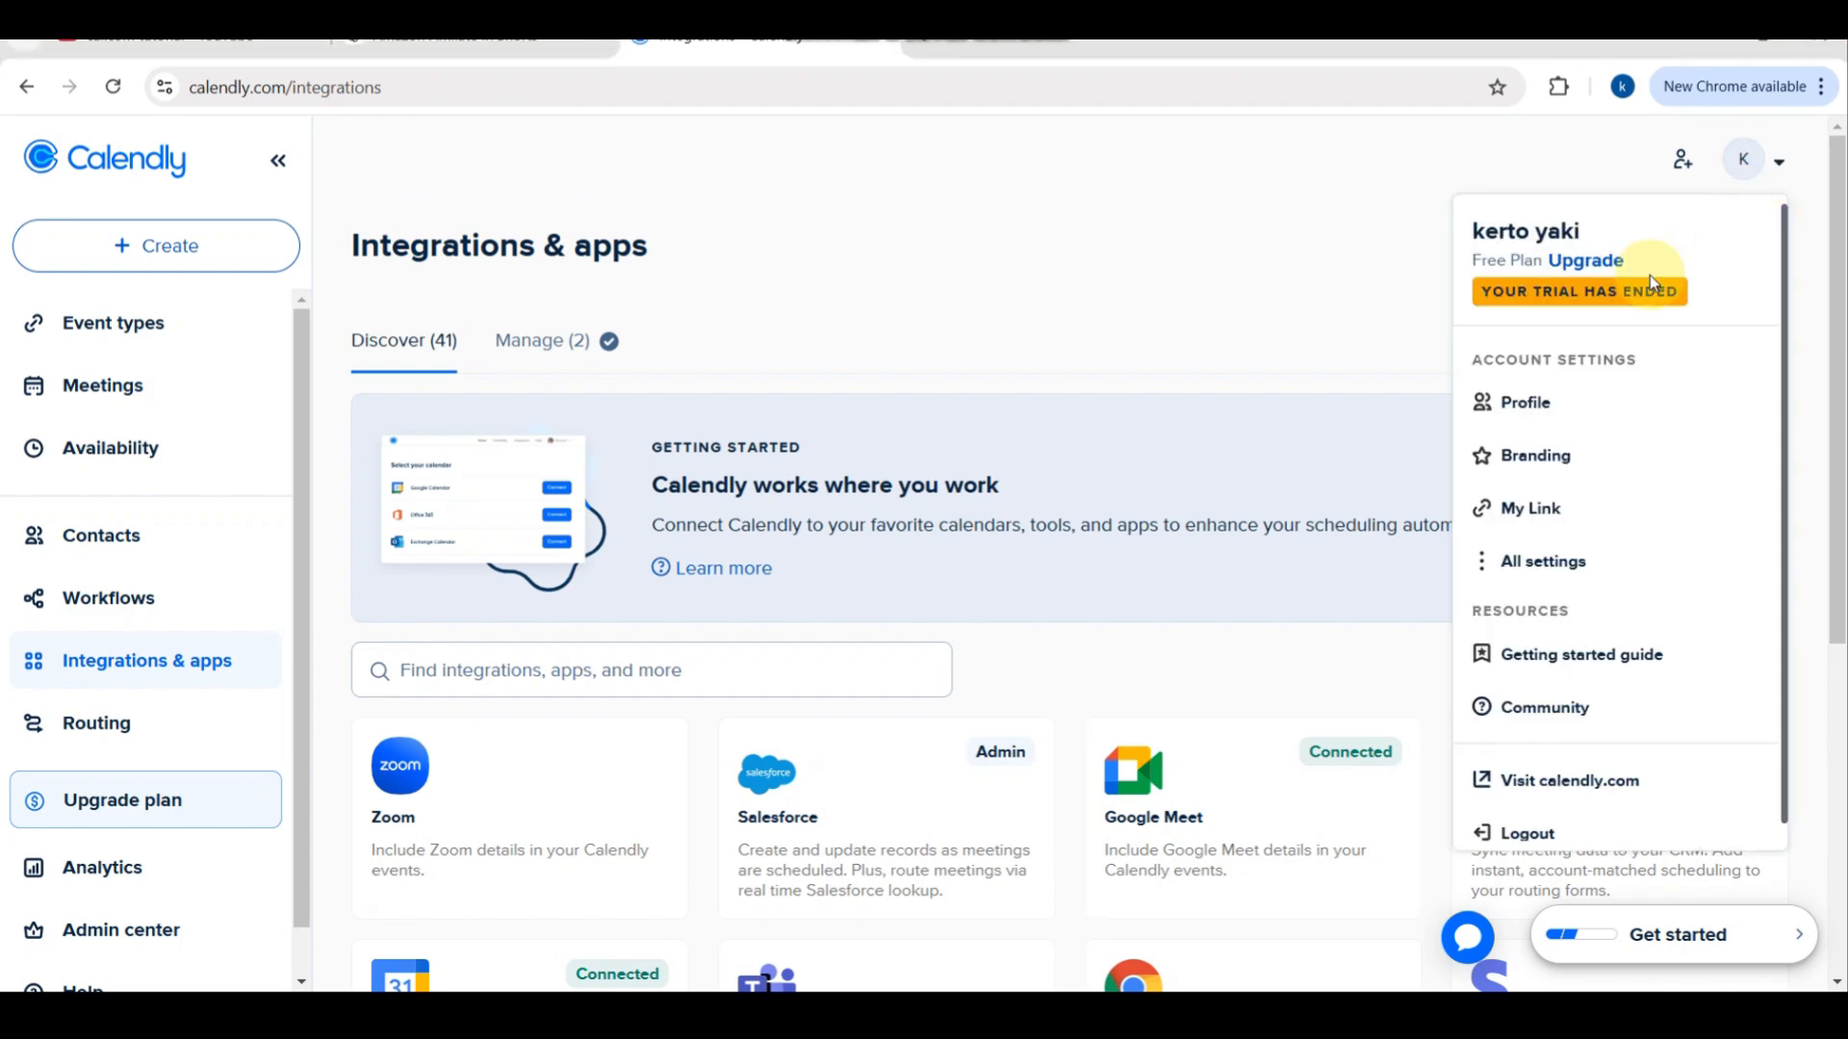
pyautogui.scroll(5, 1650, 275)
pyautogui.hscroll(2, 1649, 279)
pyautogui.scroll(2, 1649, 279)
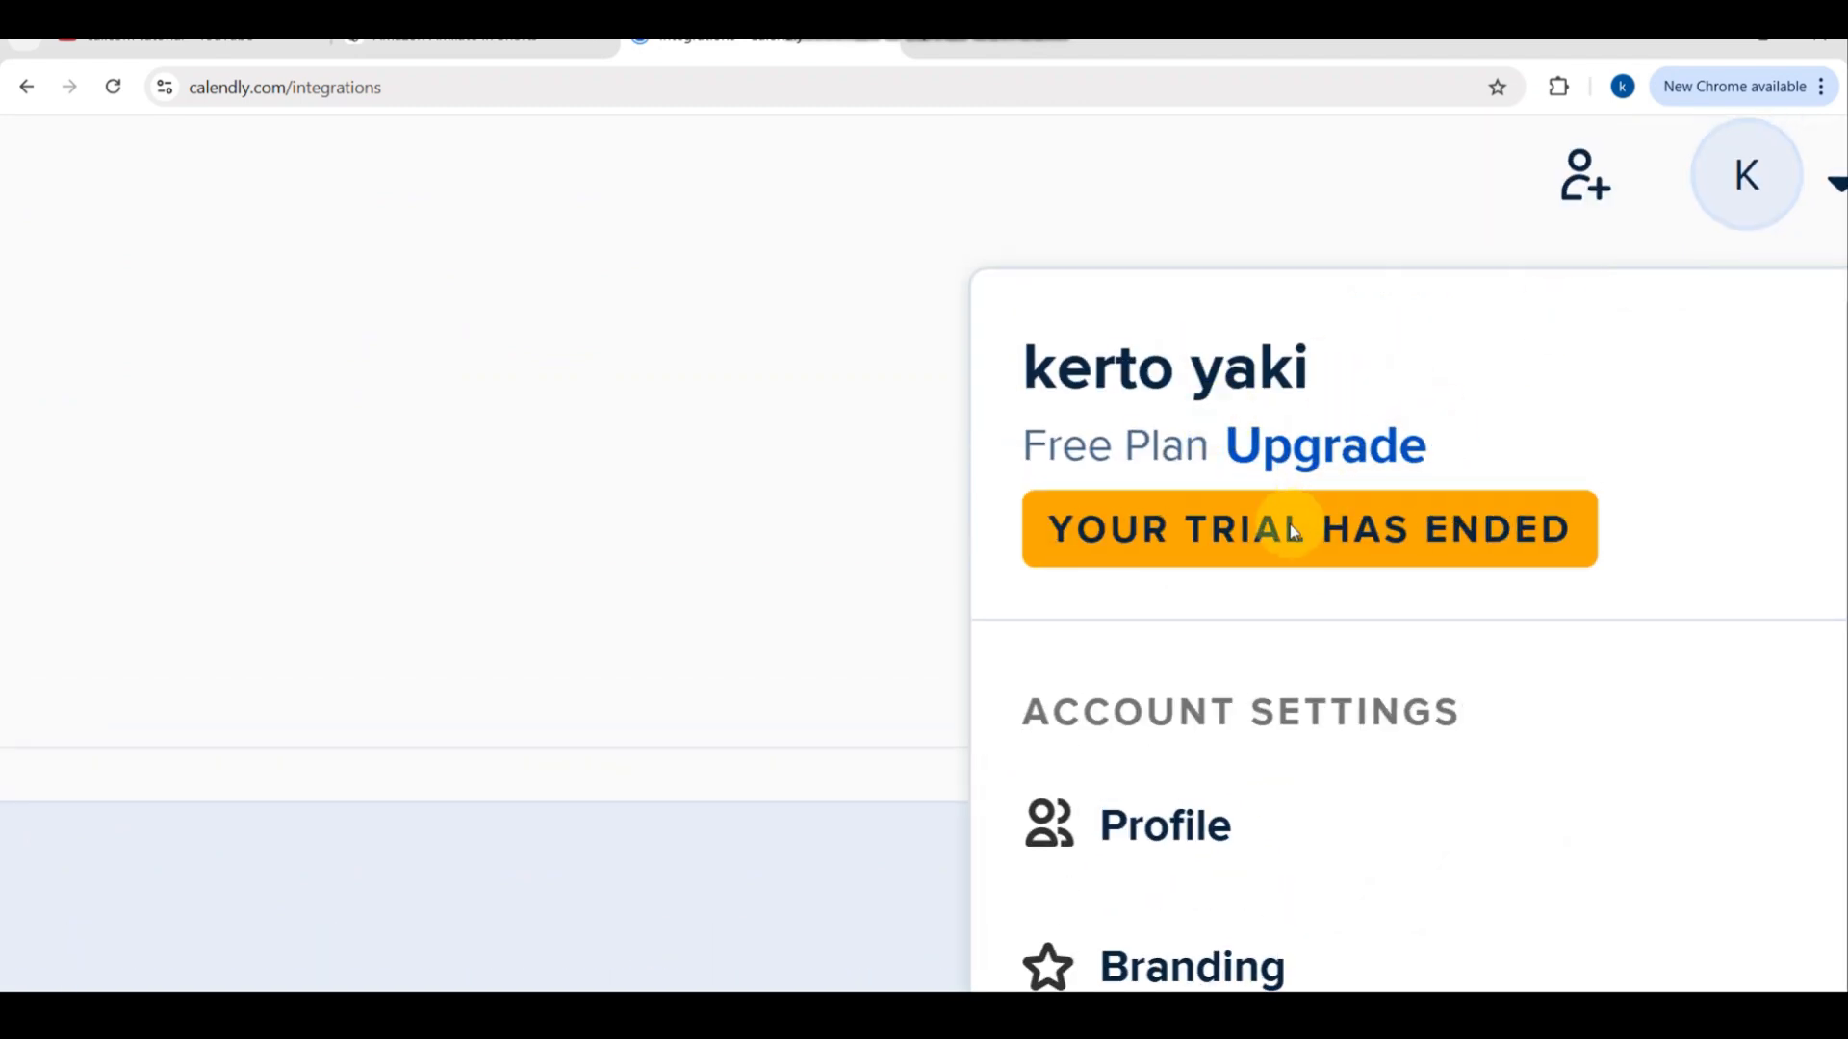
pyautogui.scroll(-5, 1621, 523)
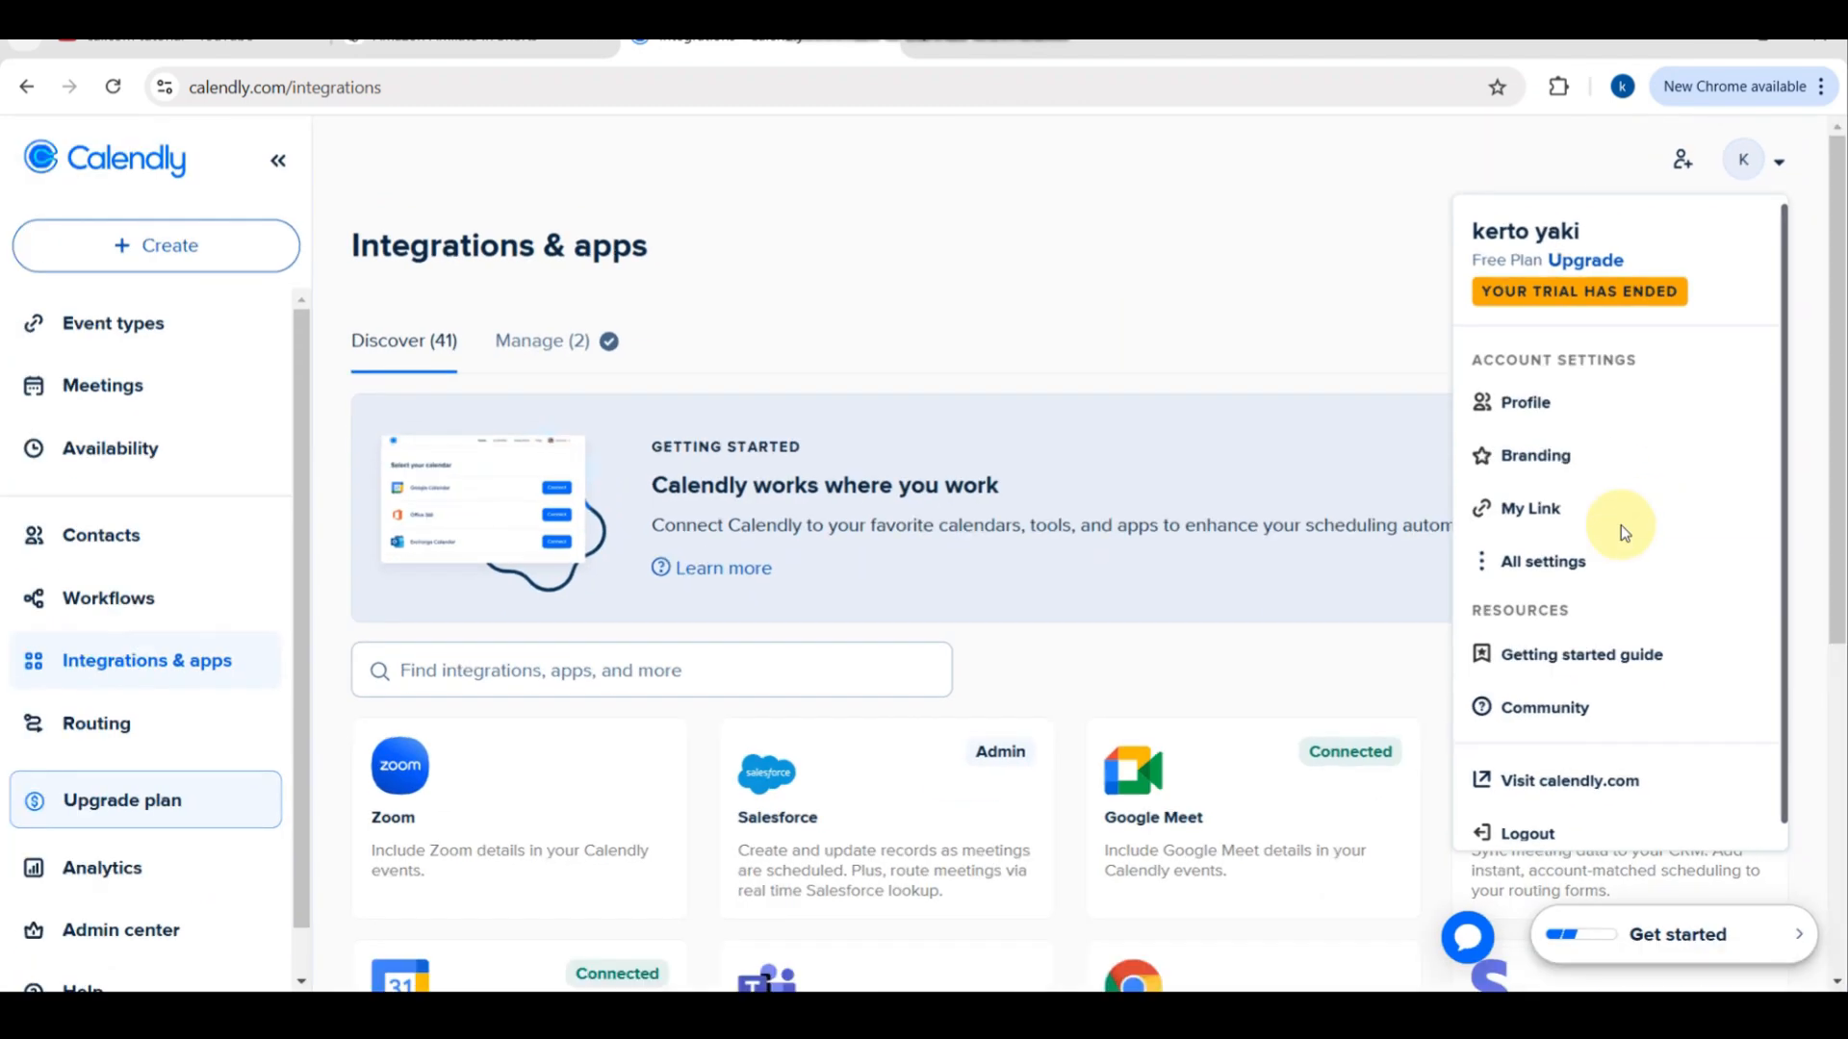
pyautogui.click(1020, 254)
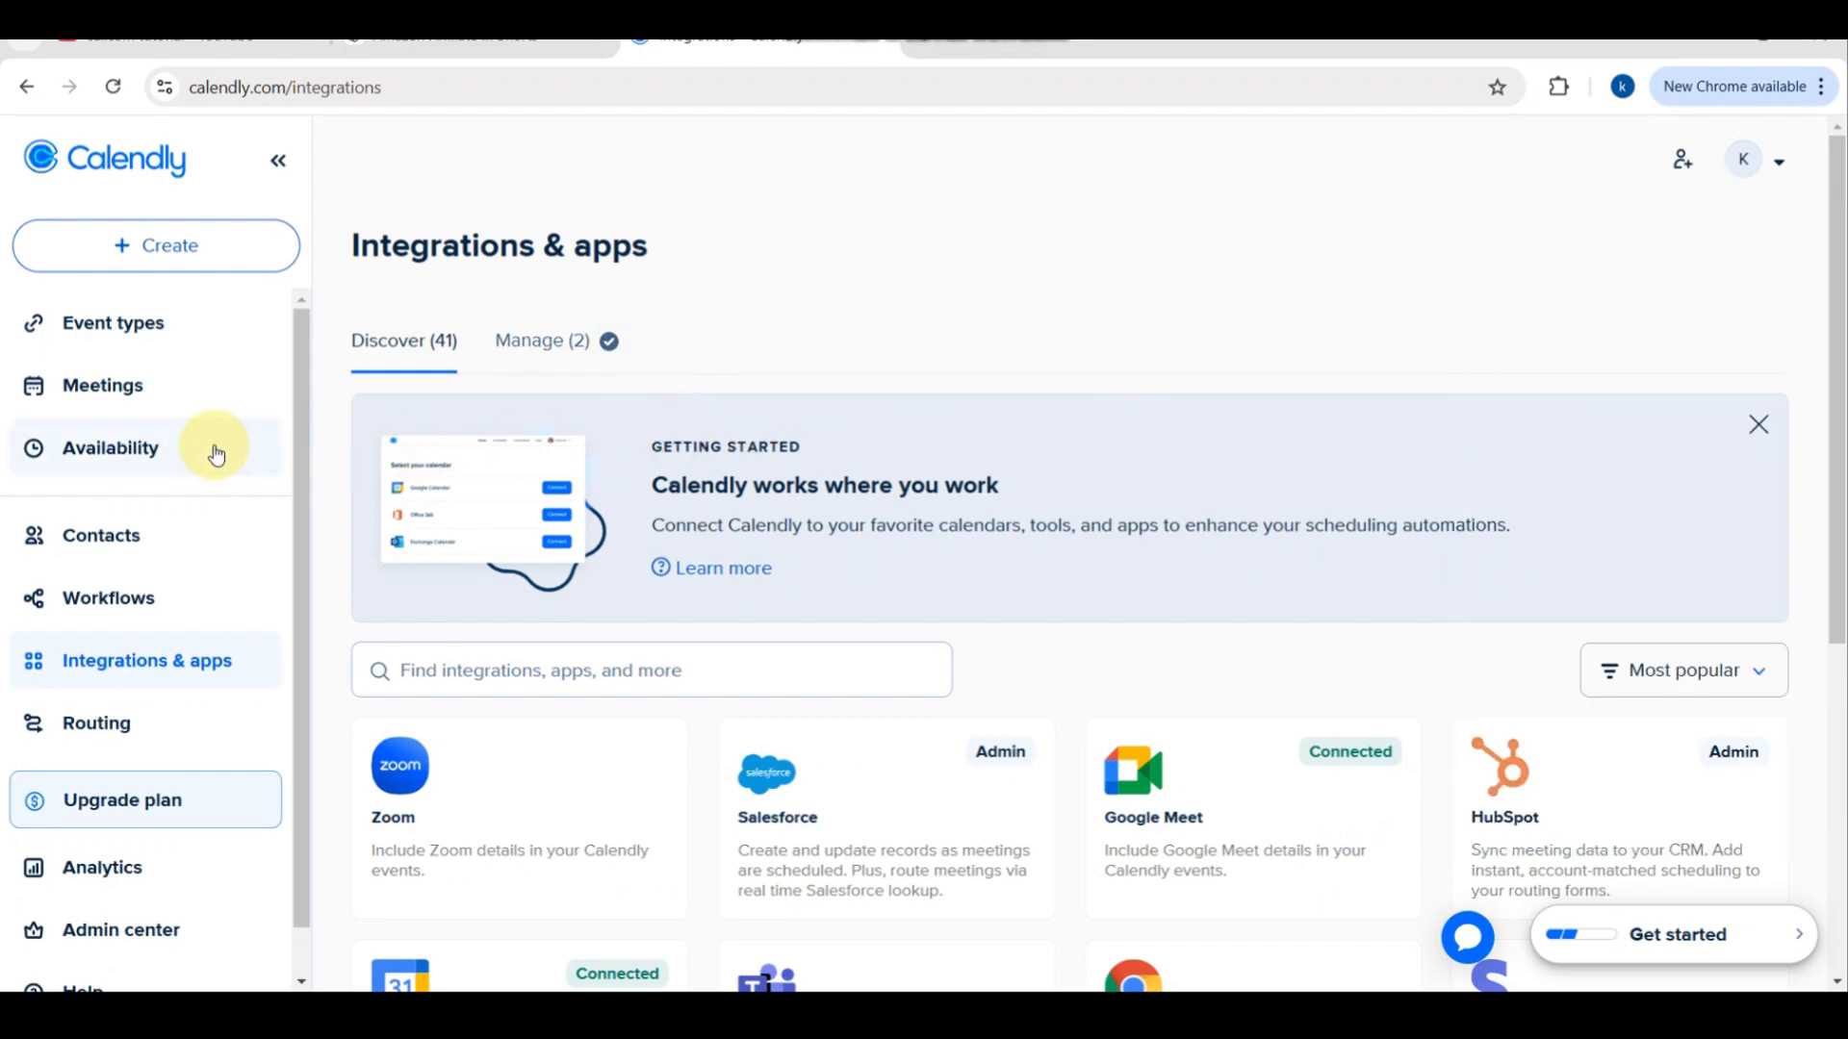
# Step: View the existing event types and the scheduled meetings page
pyautogui.scroll(5, 215, 449)
pyautogui.scroll(3, 218, 454)
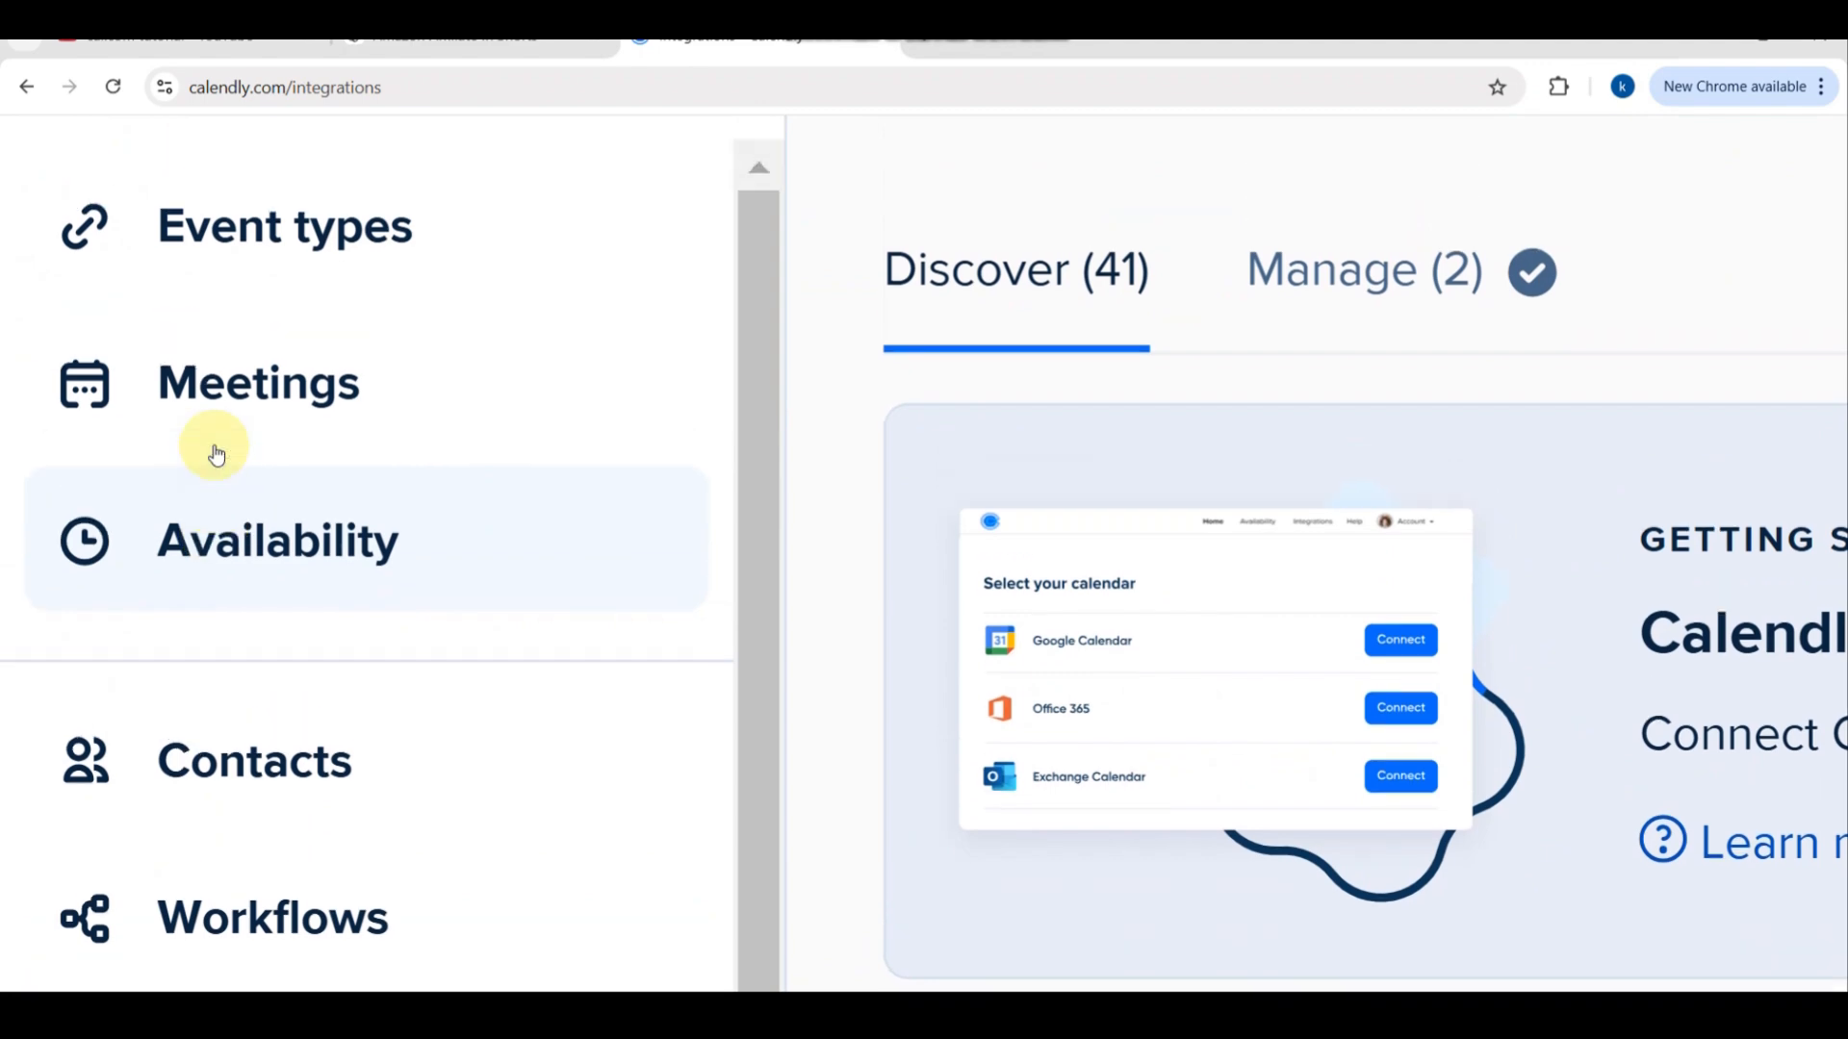
pyautogui.click(149, 286)
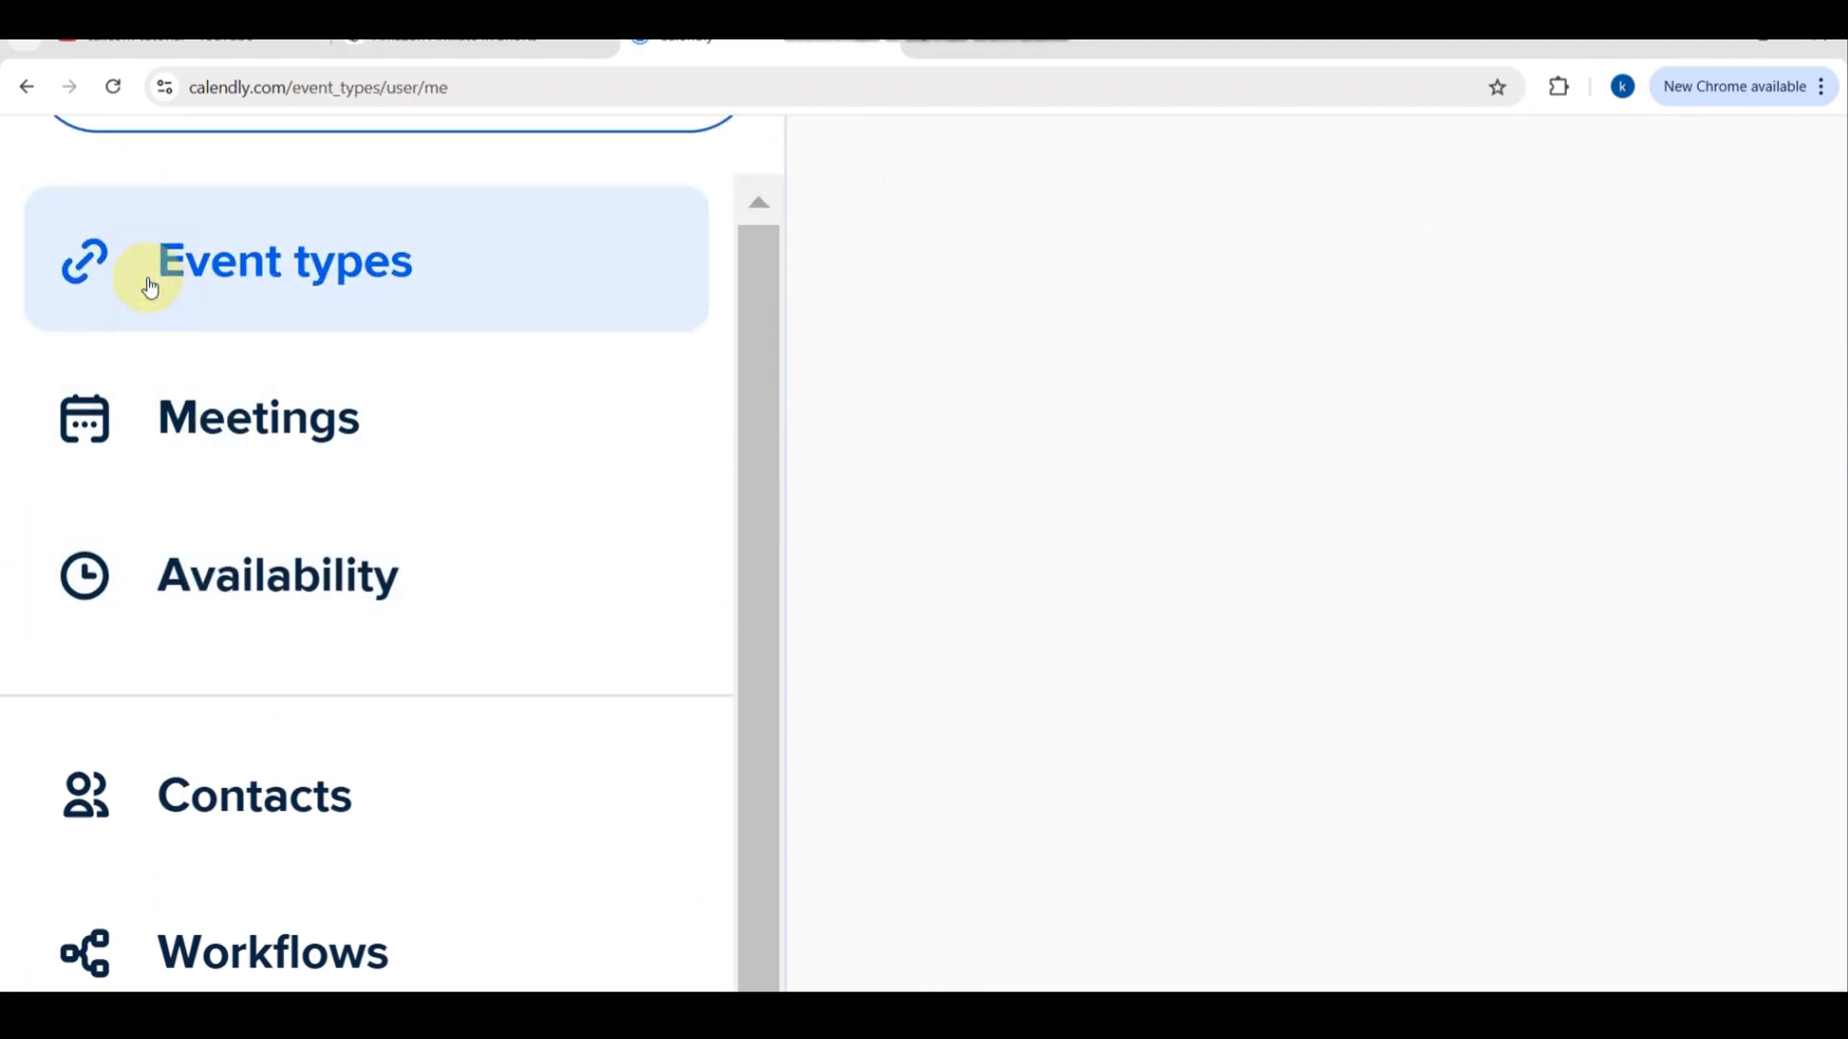
pyautogui.scroll(-6, 149, 286)
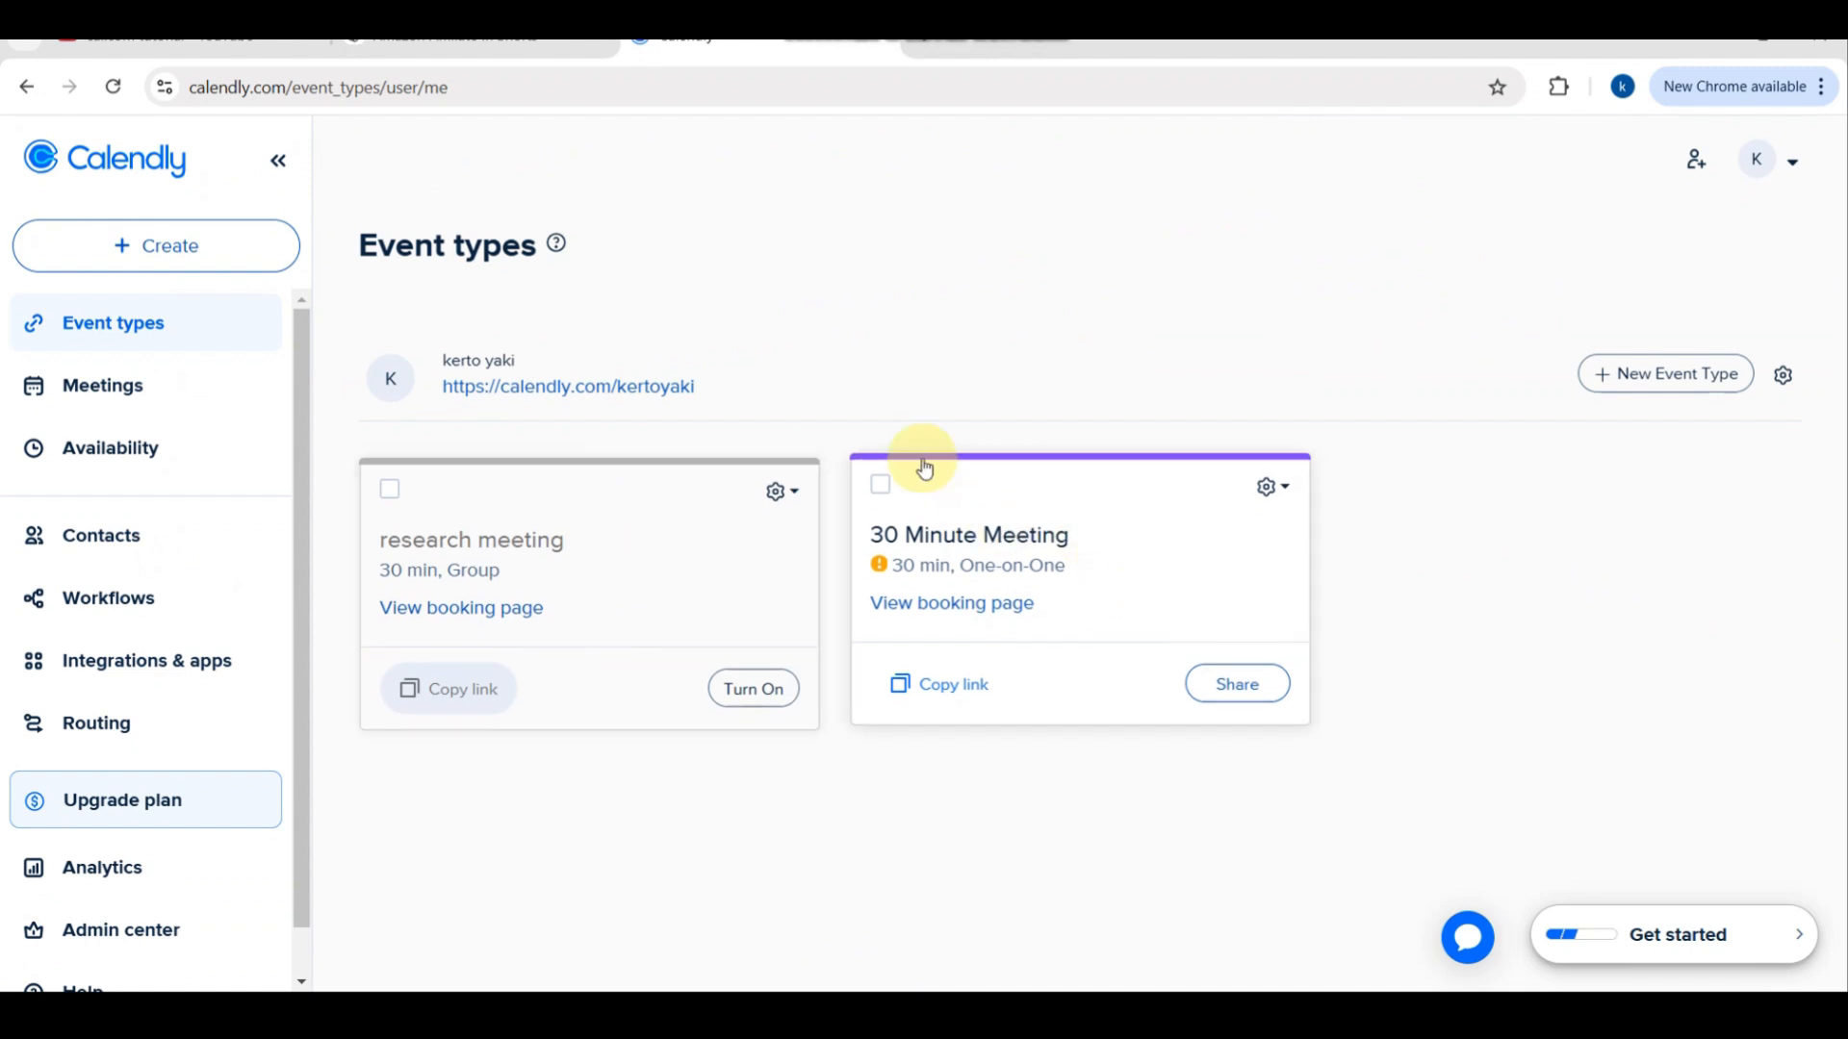
pyautogui.click(109, 391)
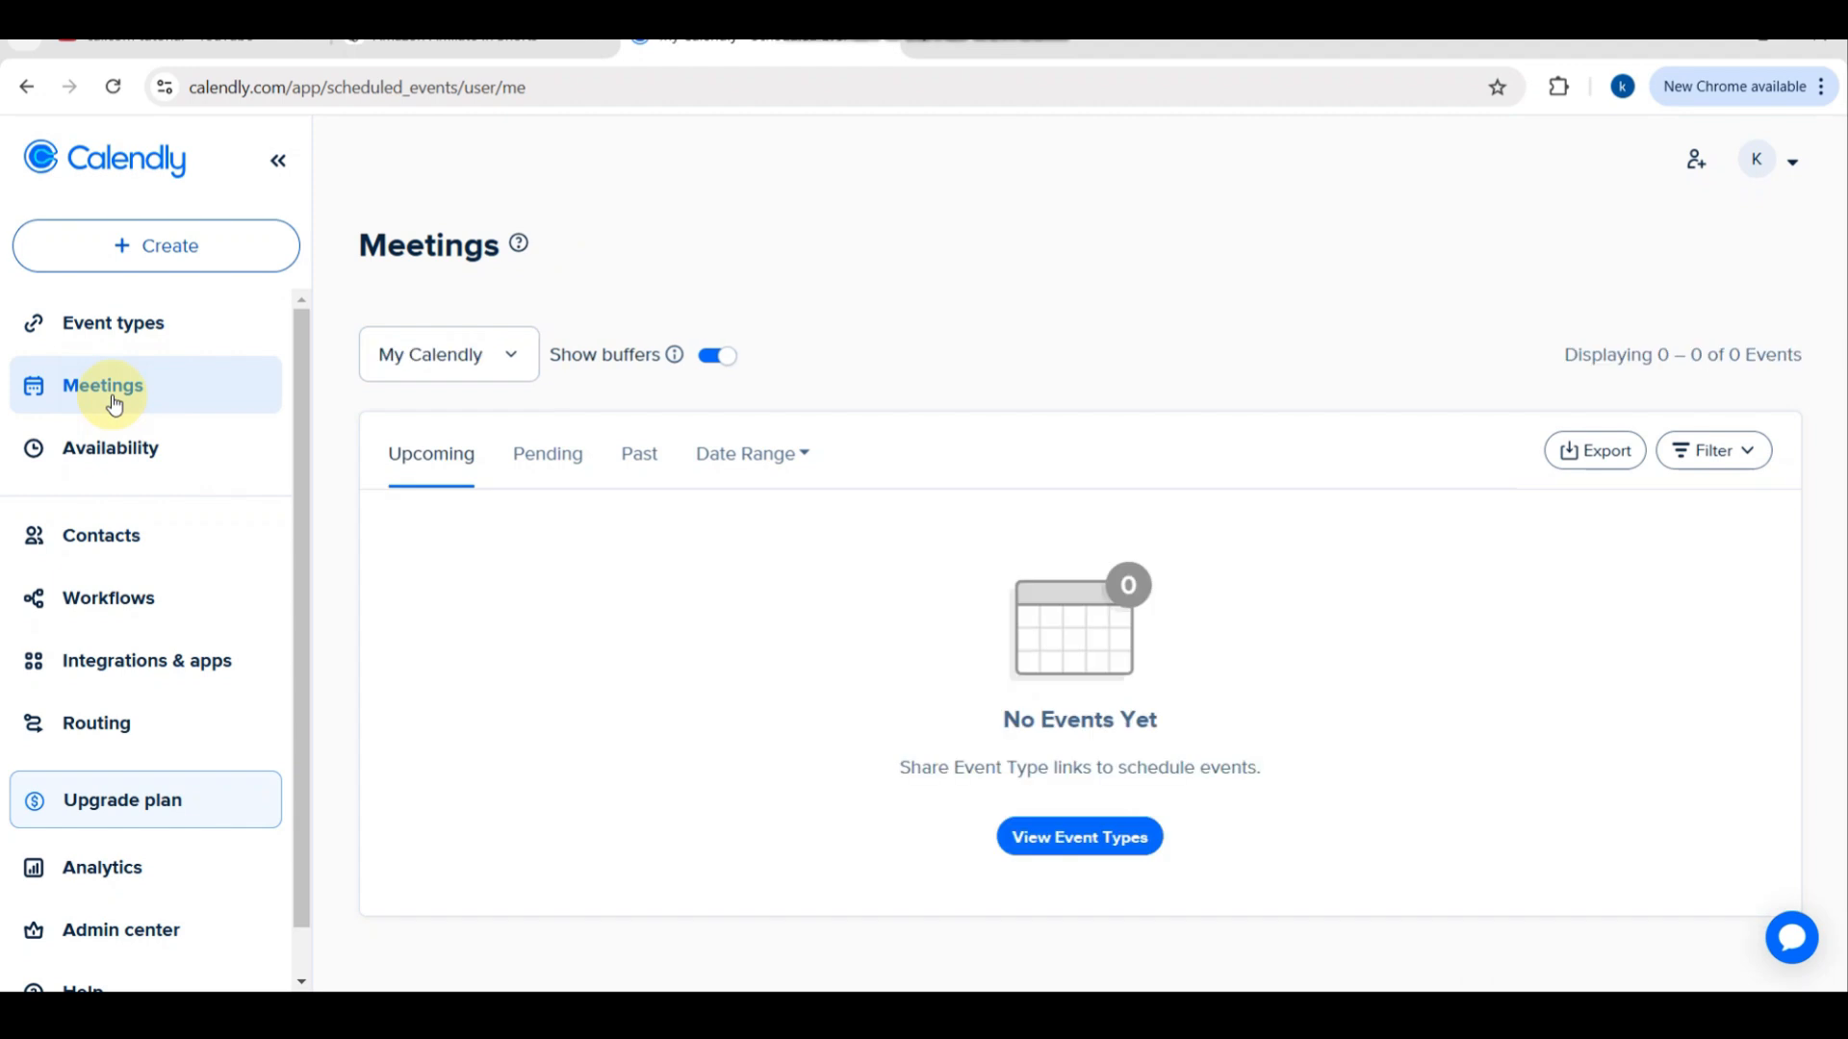
# Step: Open the availability settings and examine the default schedule's weekly hours, time zone and date-specific hours
pyautogui.click(152, 469)
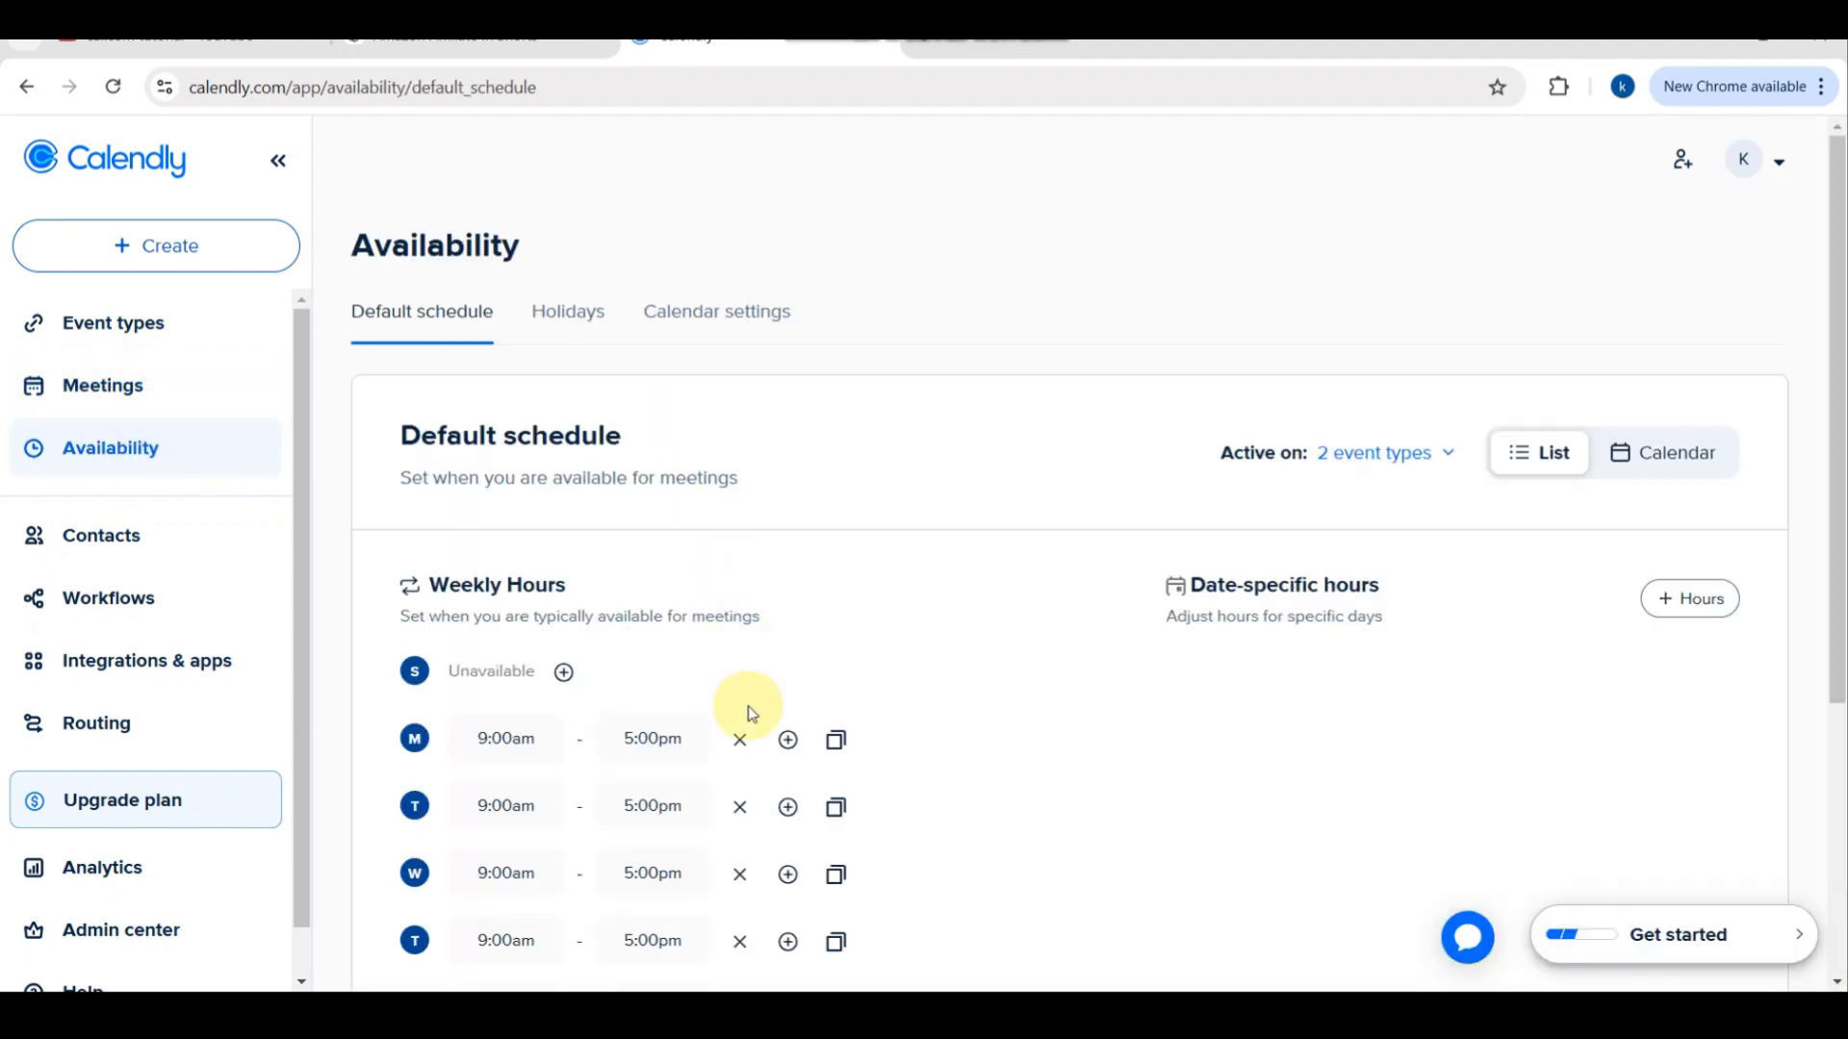
pyautogui.scroll(-2, 751, 714)
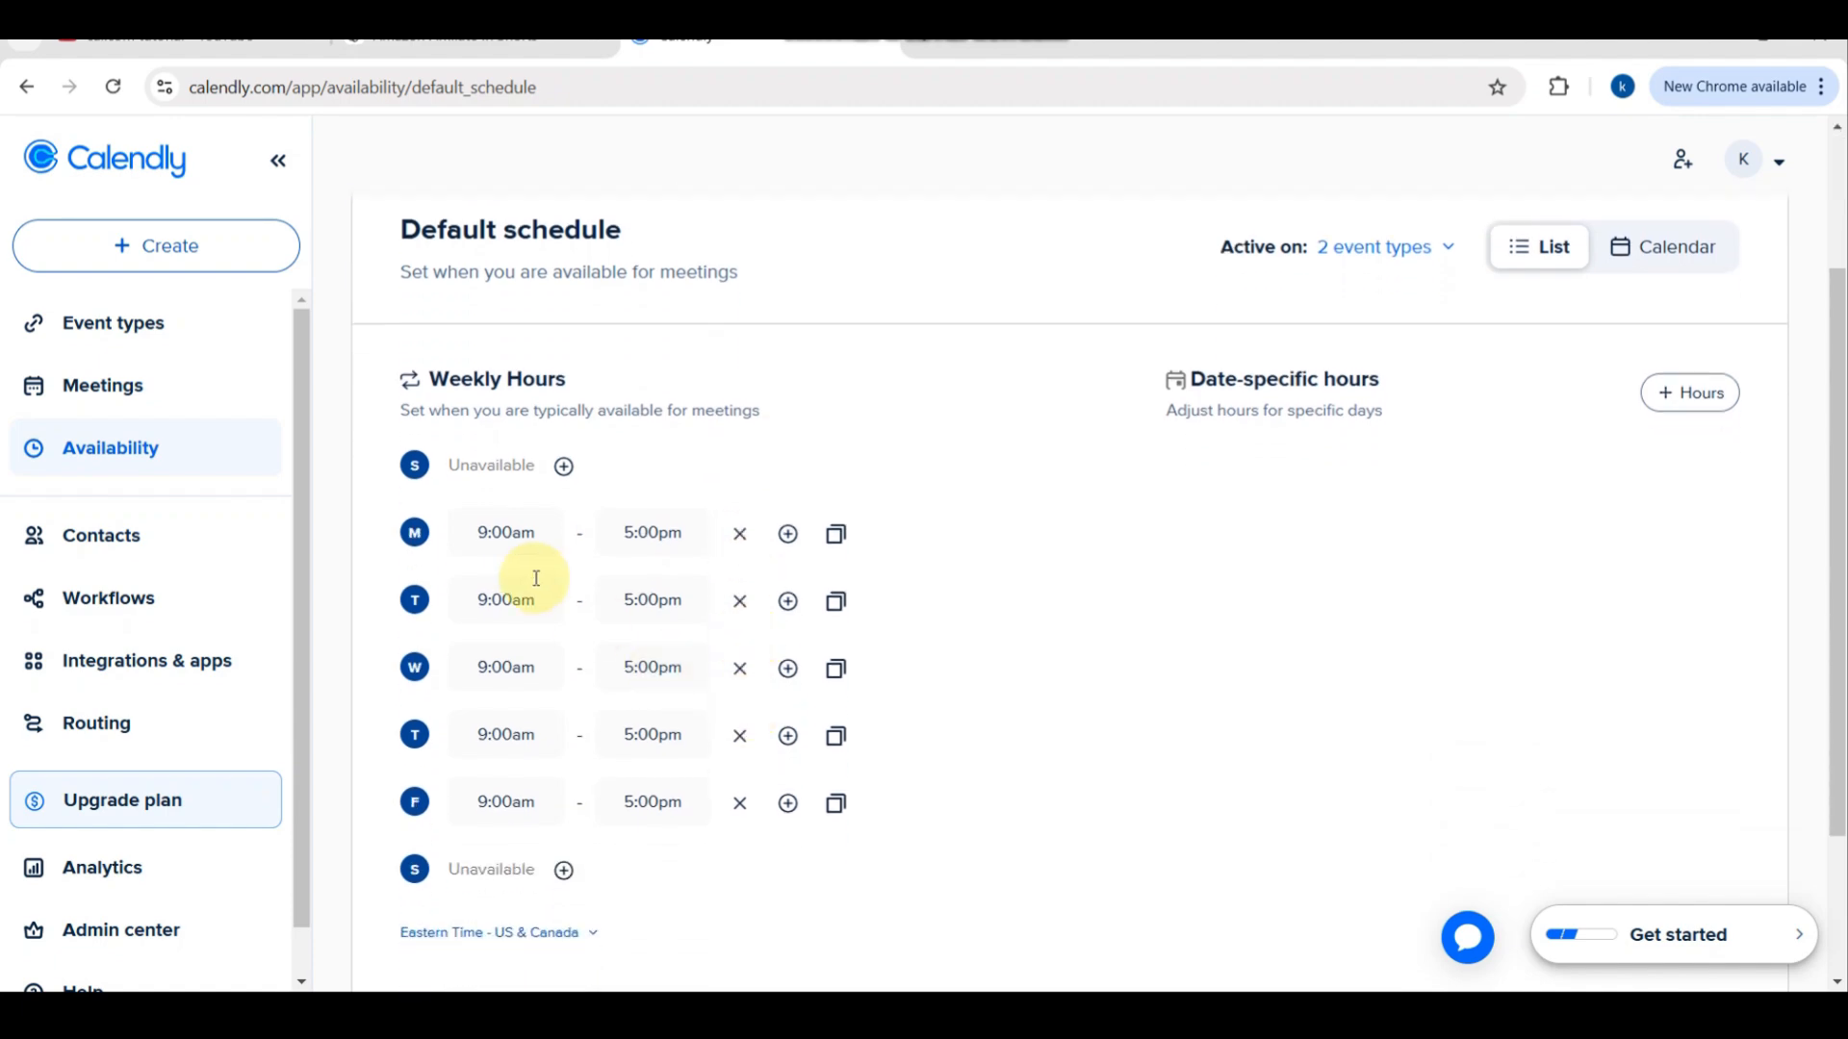
pyautogui.scroll(2, 536, 578)
pyautogui.scroll(1, 536, 579)
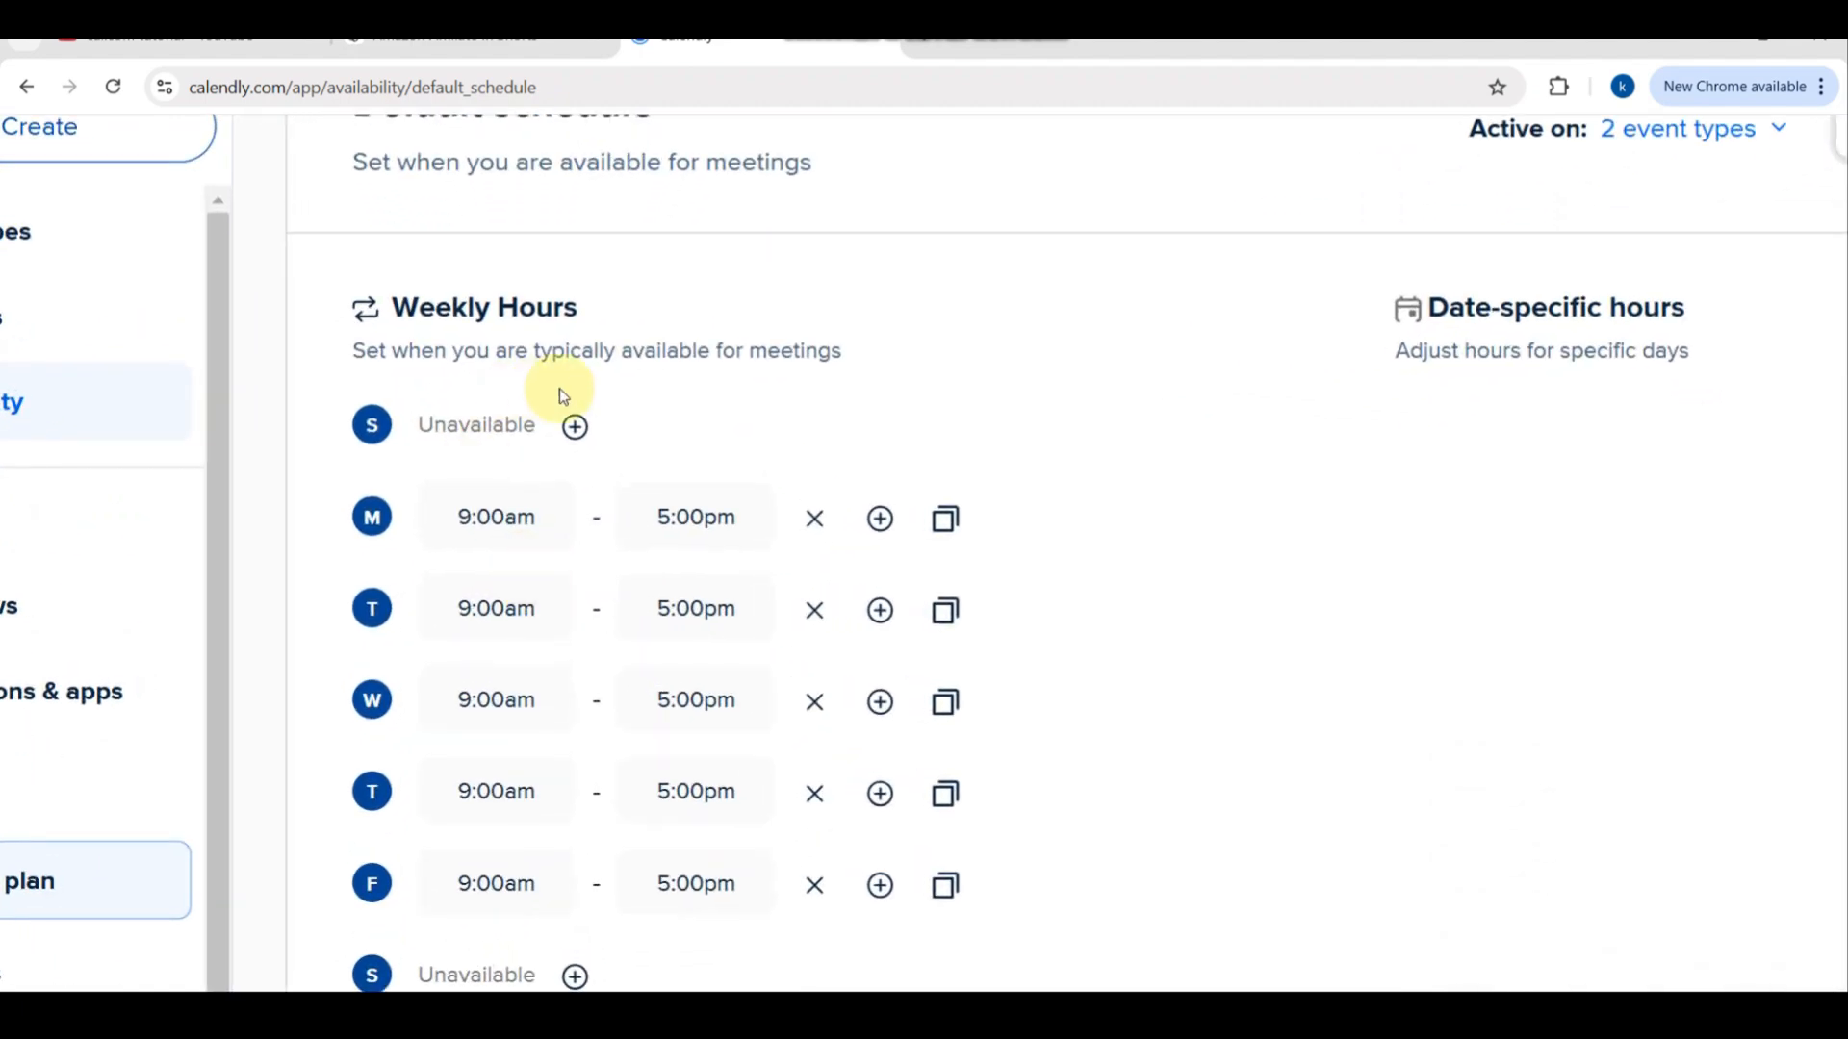
pyautogui.scroll(1, 563, 395)
pyautogui.scroll(-2, 653, 620)
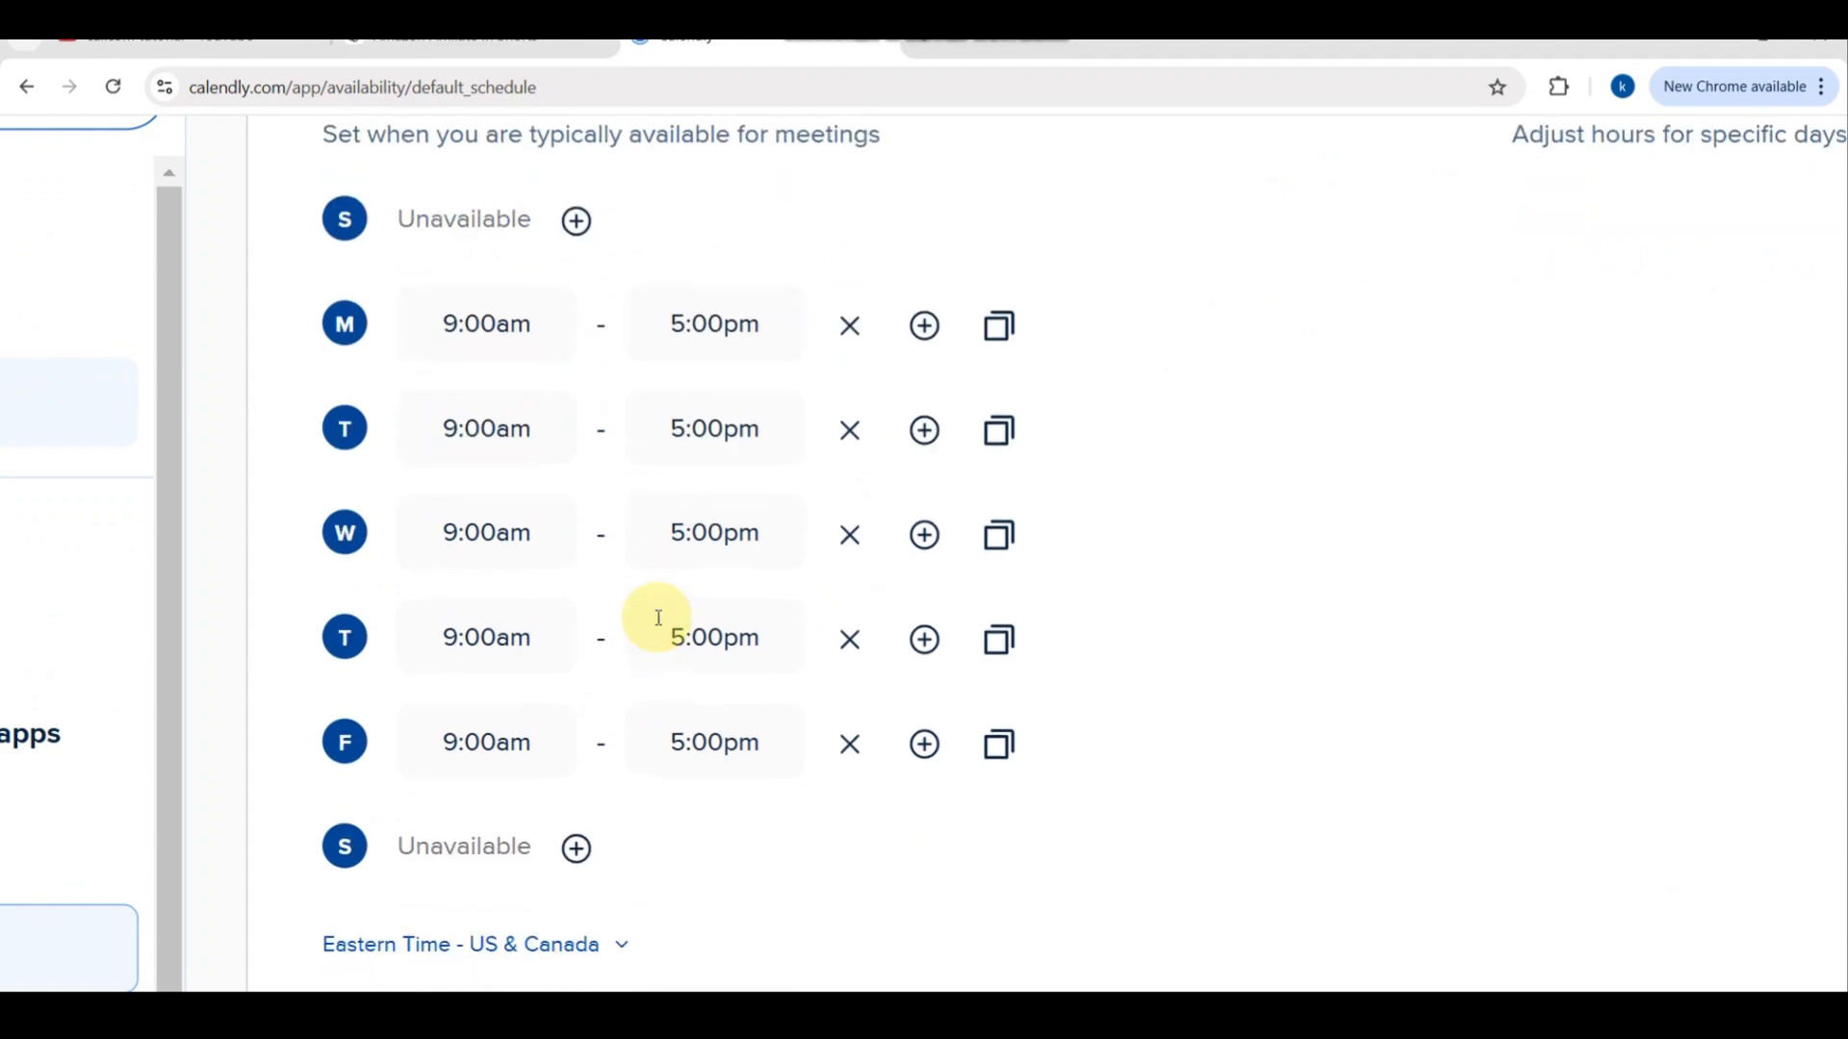
pyautogui.scroll(-1, 658, 619)
pyautogui.scroll(-2, 658, 619)
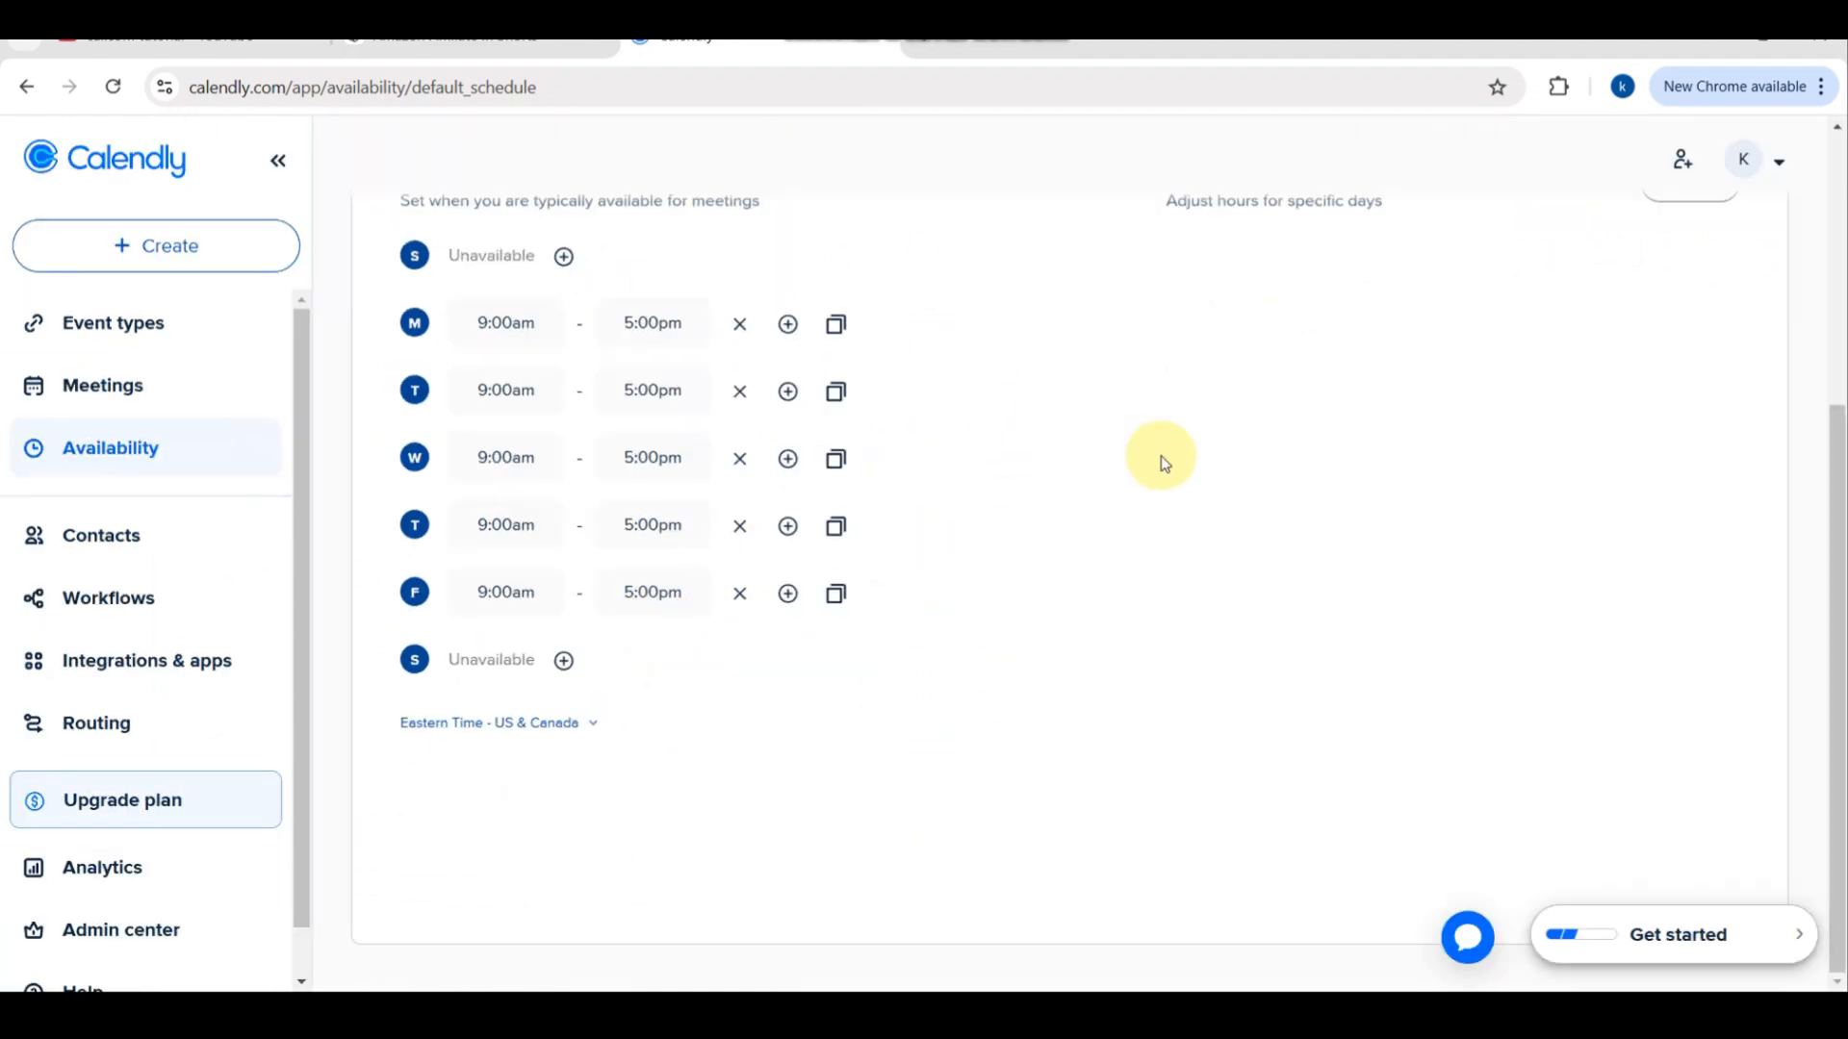
pyautogui.scroll(1, 1165, 465)
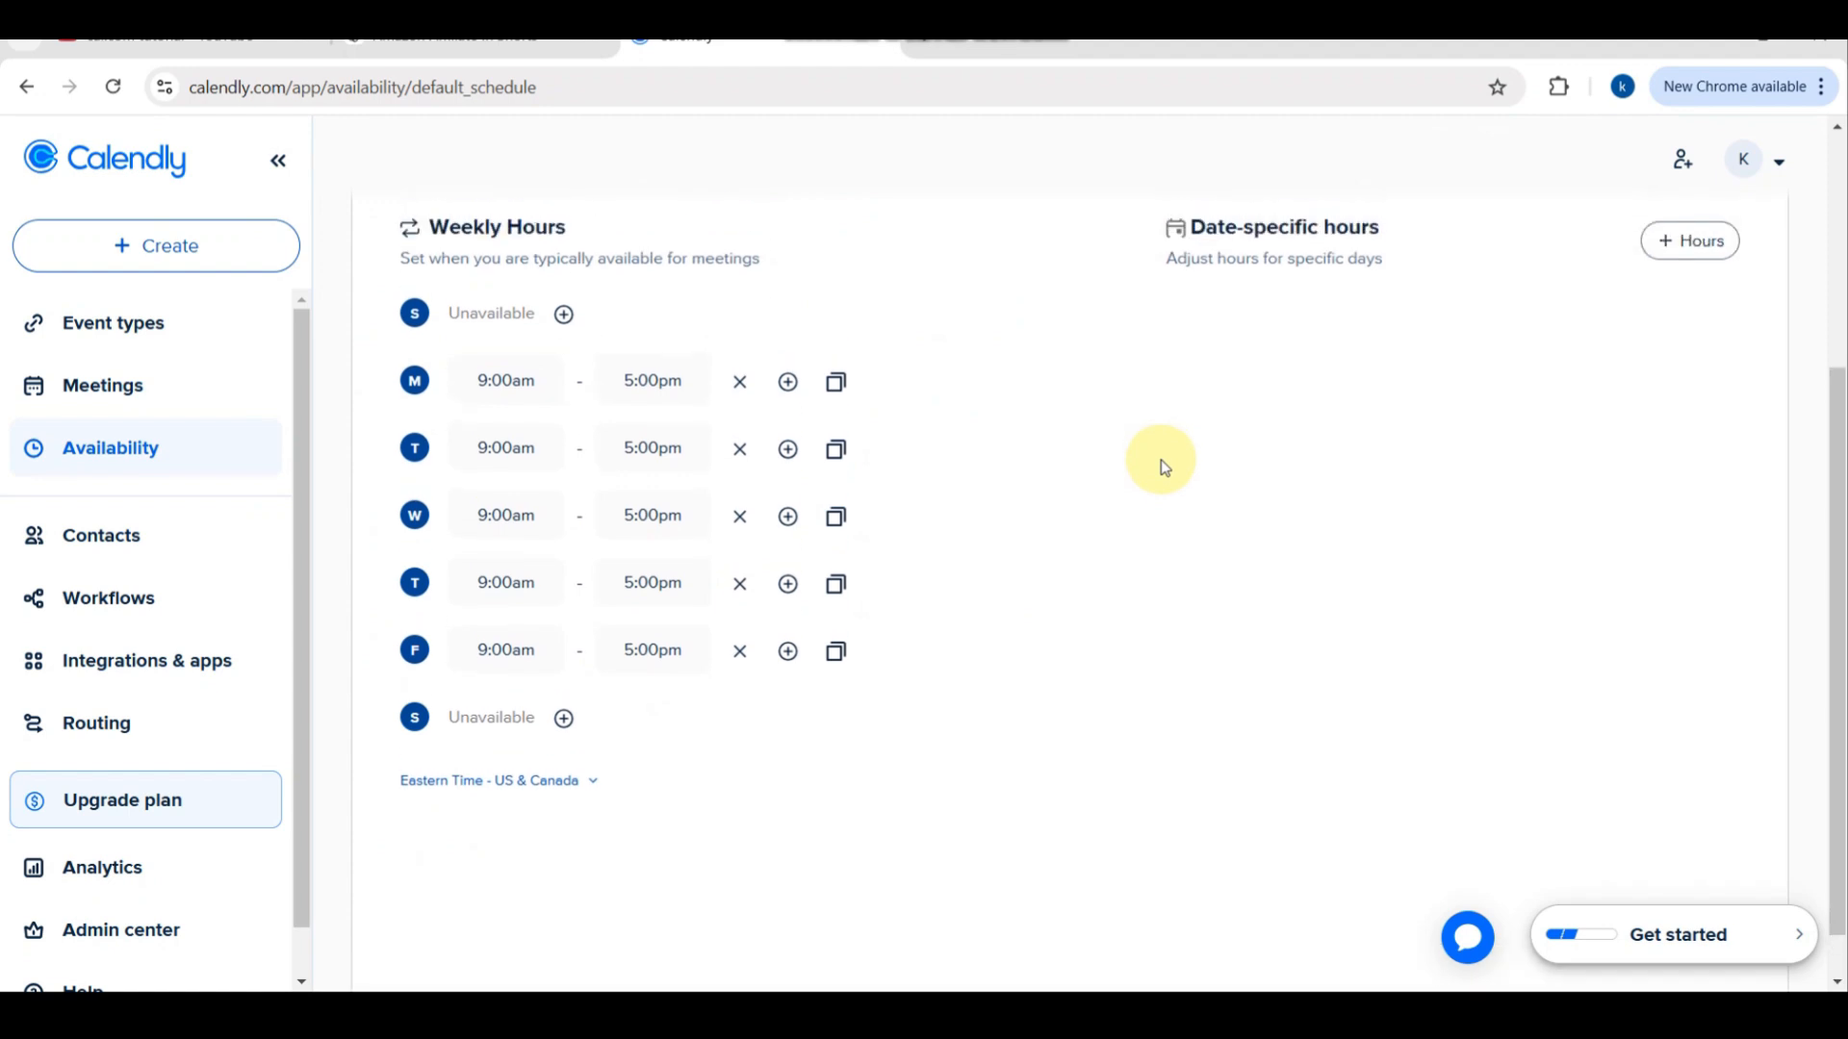
pyautogui.scroll(2, 1164, 464)
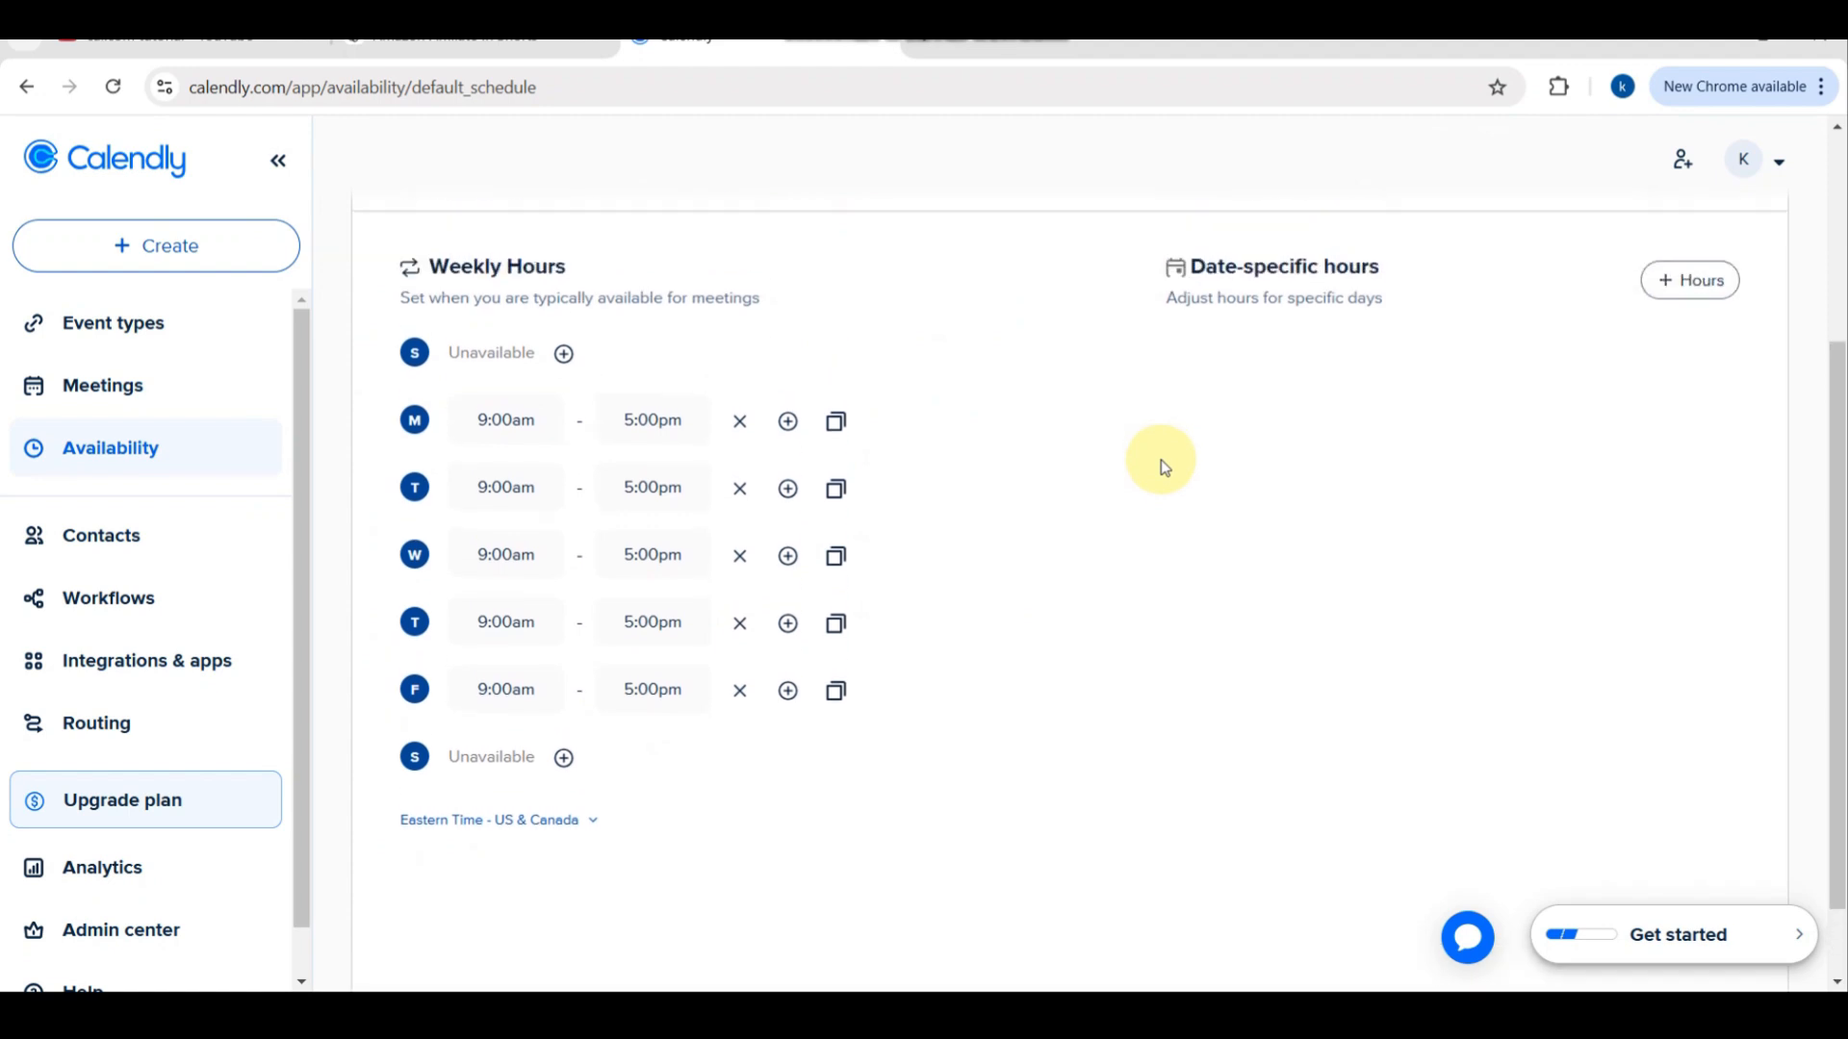
pyautogui.scroll(2, 1074, 452)
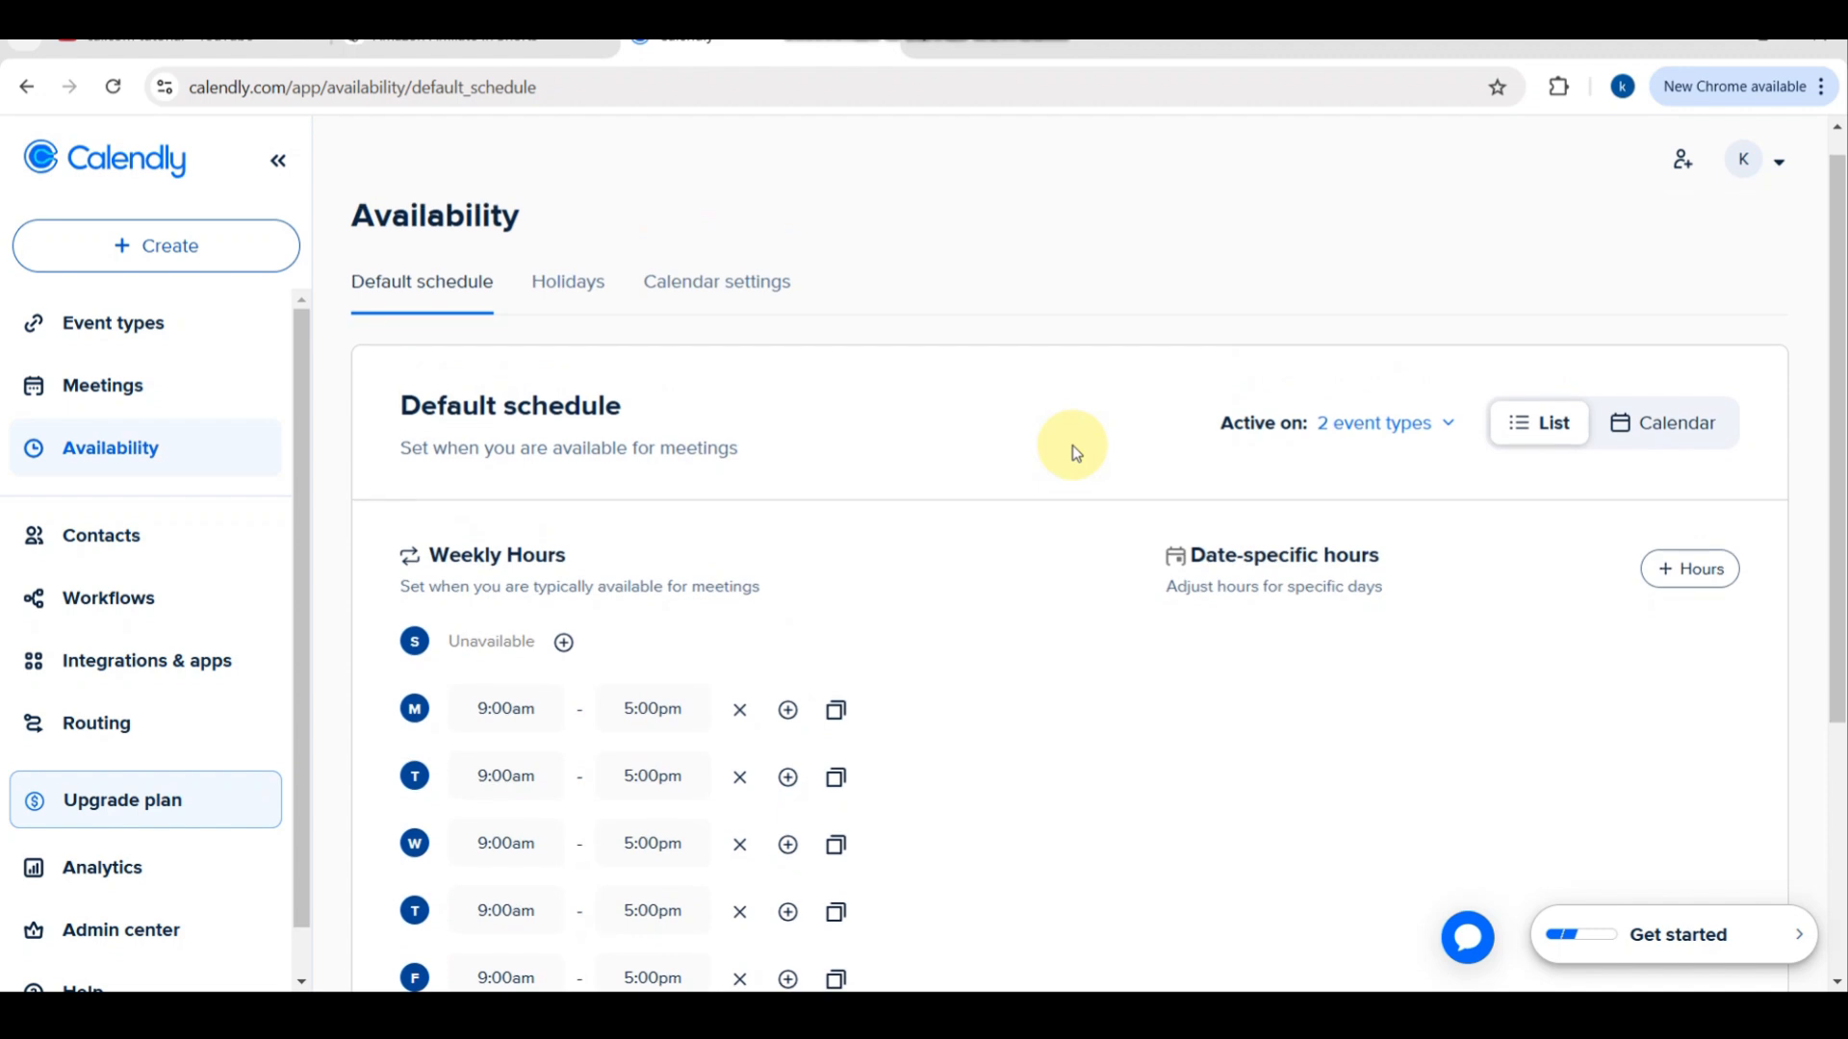
pyautogui.scroll(1, 1074, 452)
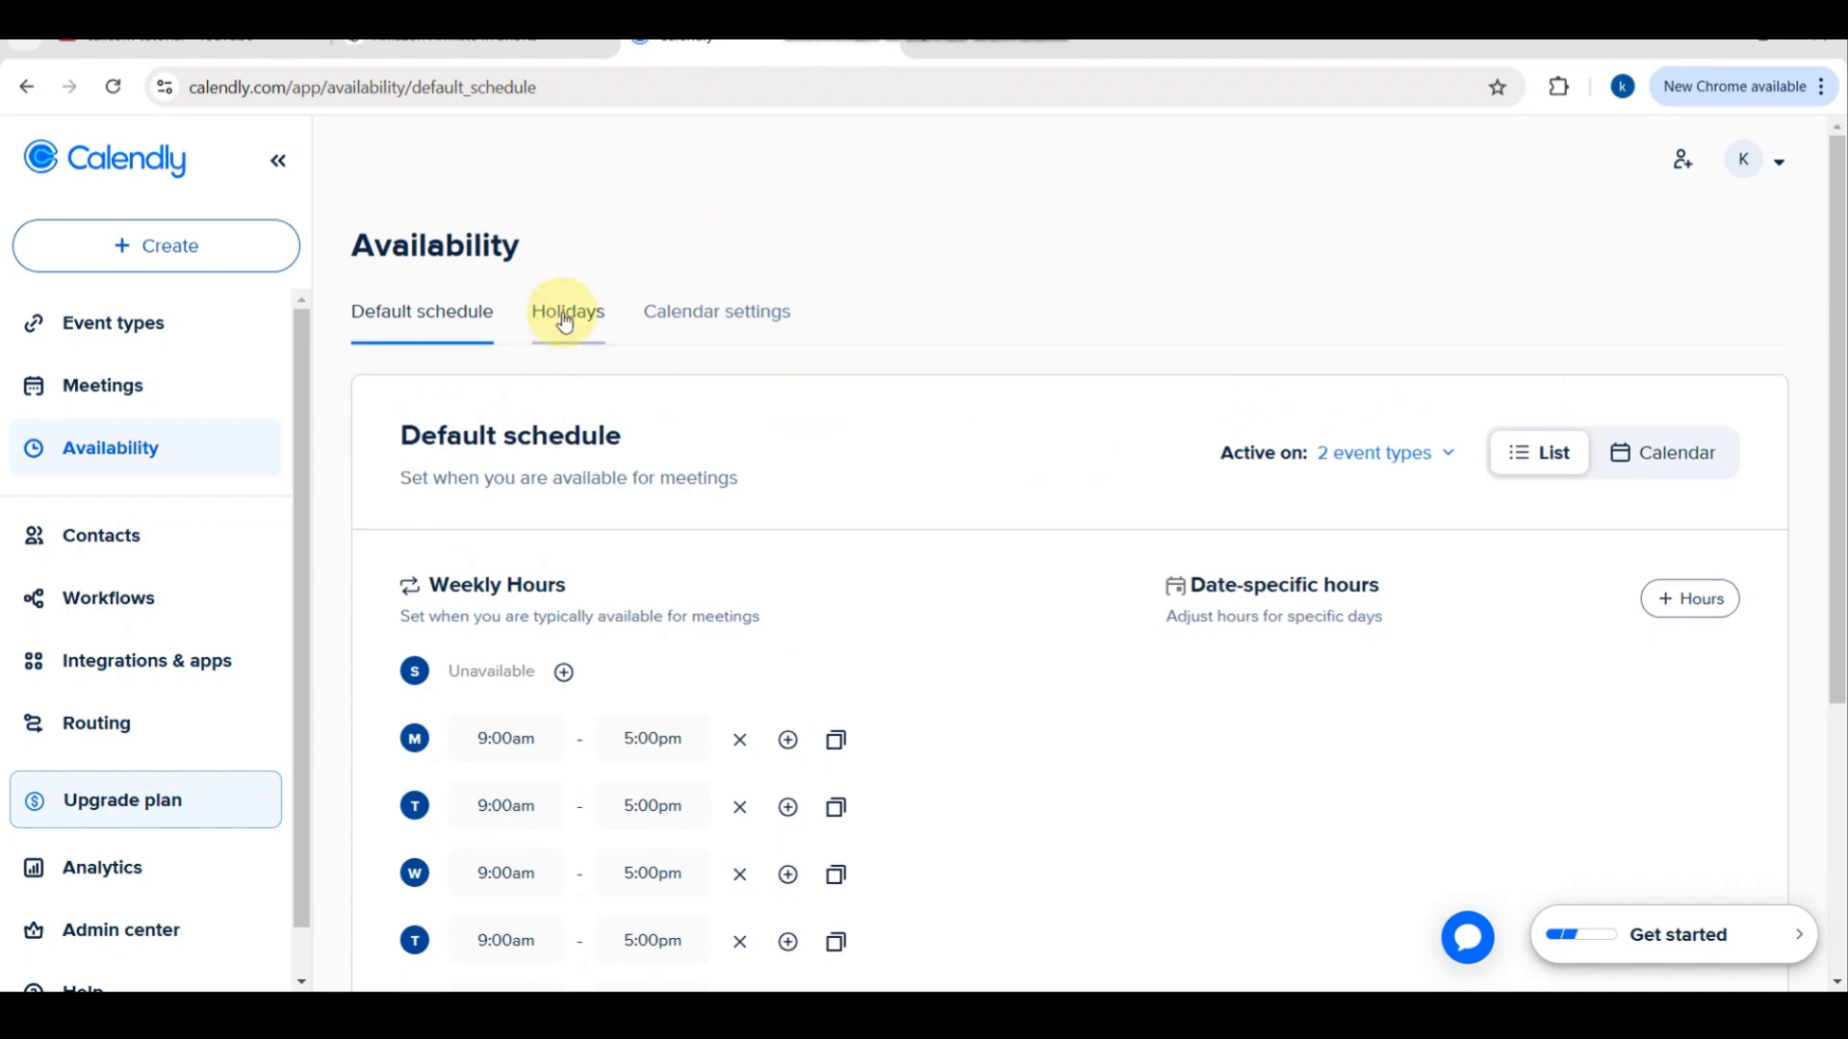
# Step: View the availability holidays, and examine the calendar settings for conflict checking, the calendar to add events to, and sync options
pyautogui.click(566, 315)
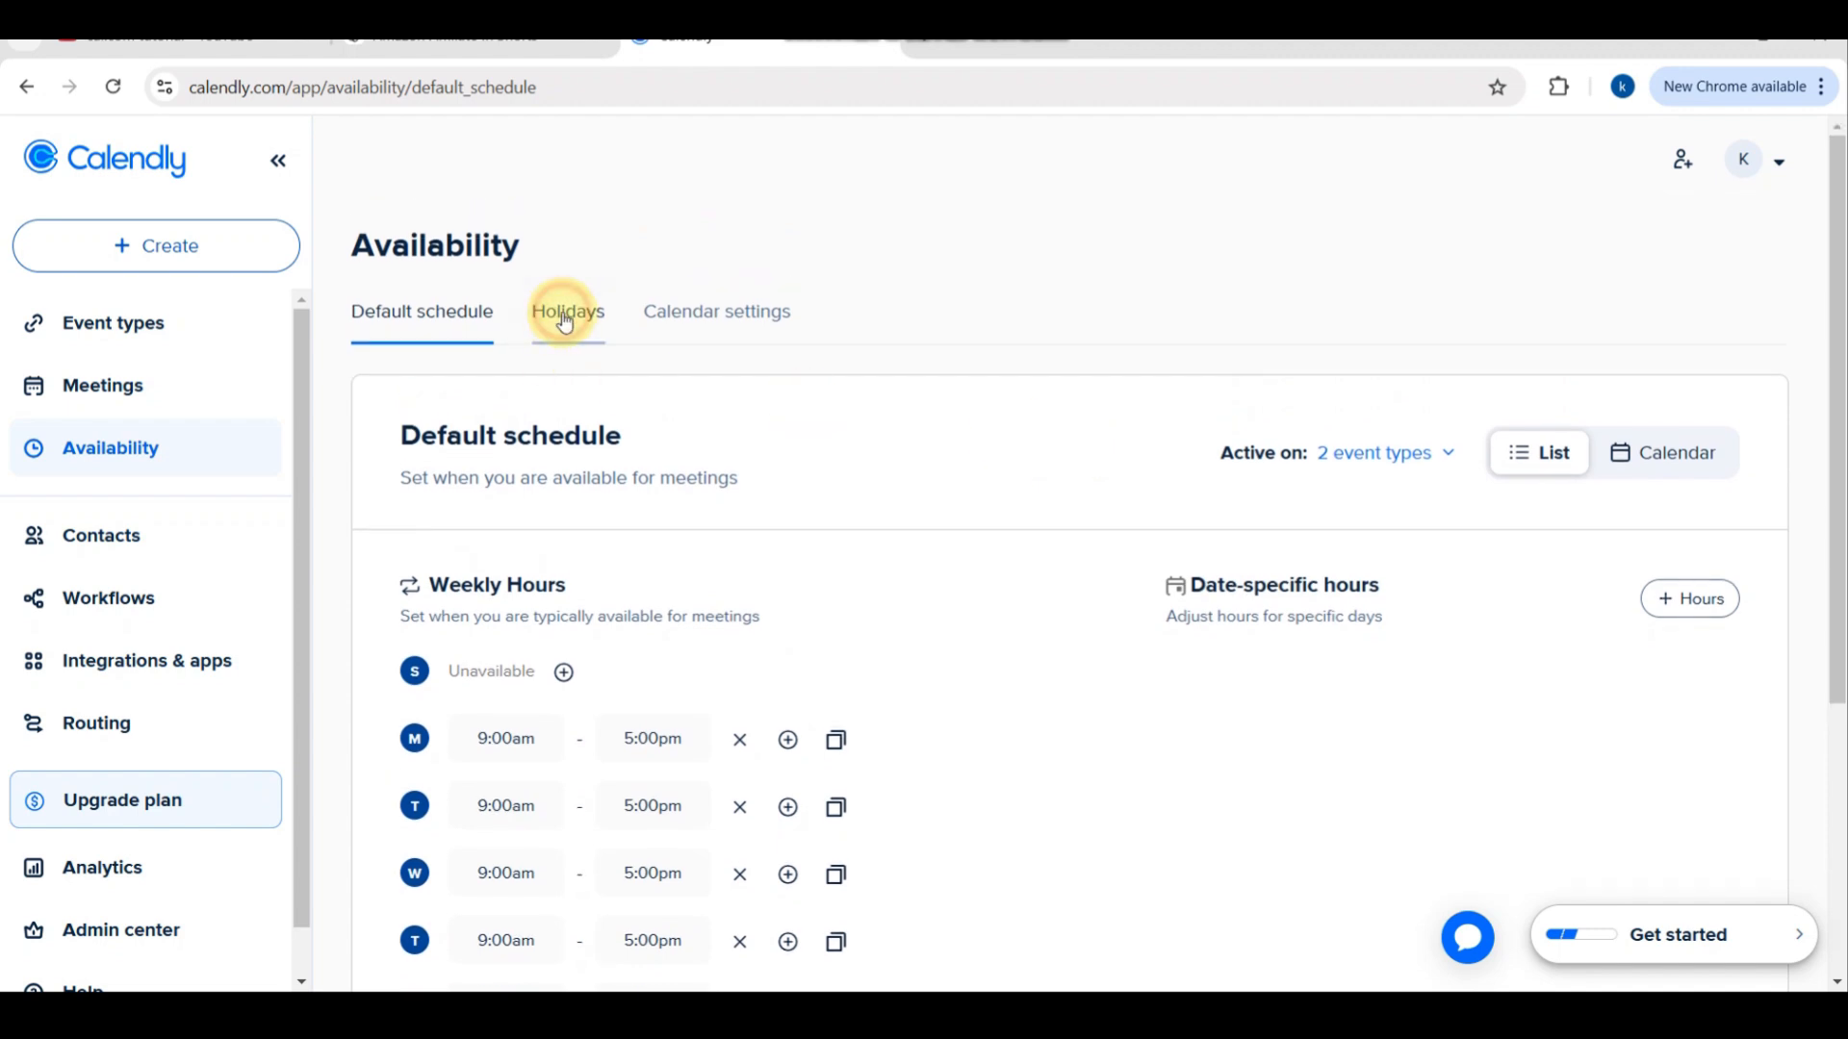
pyautogui.click(724, 333)
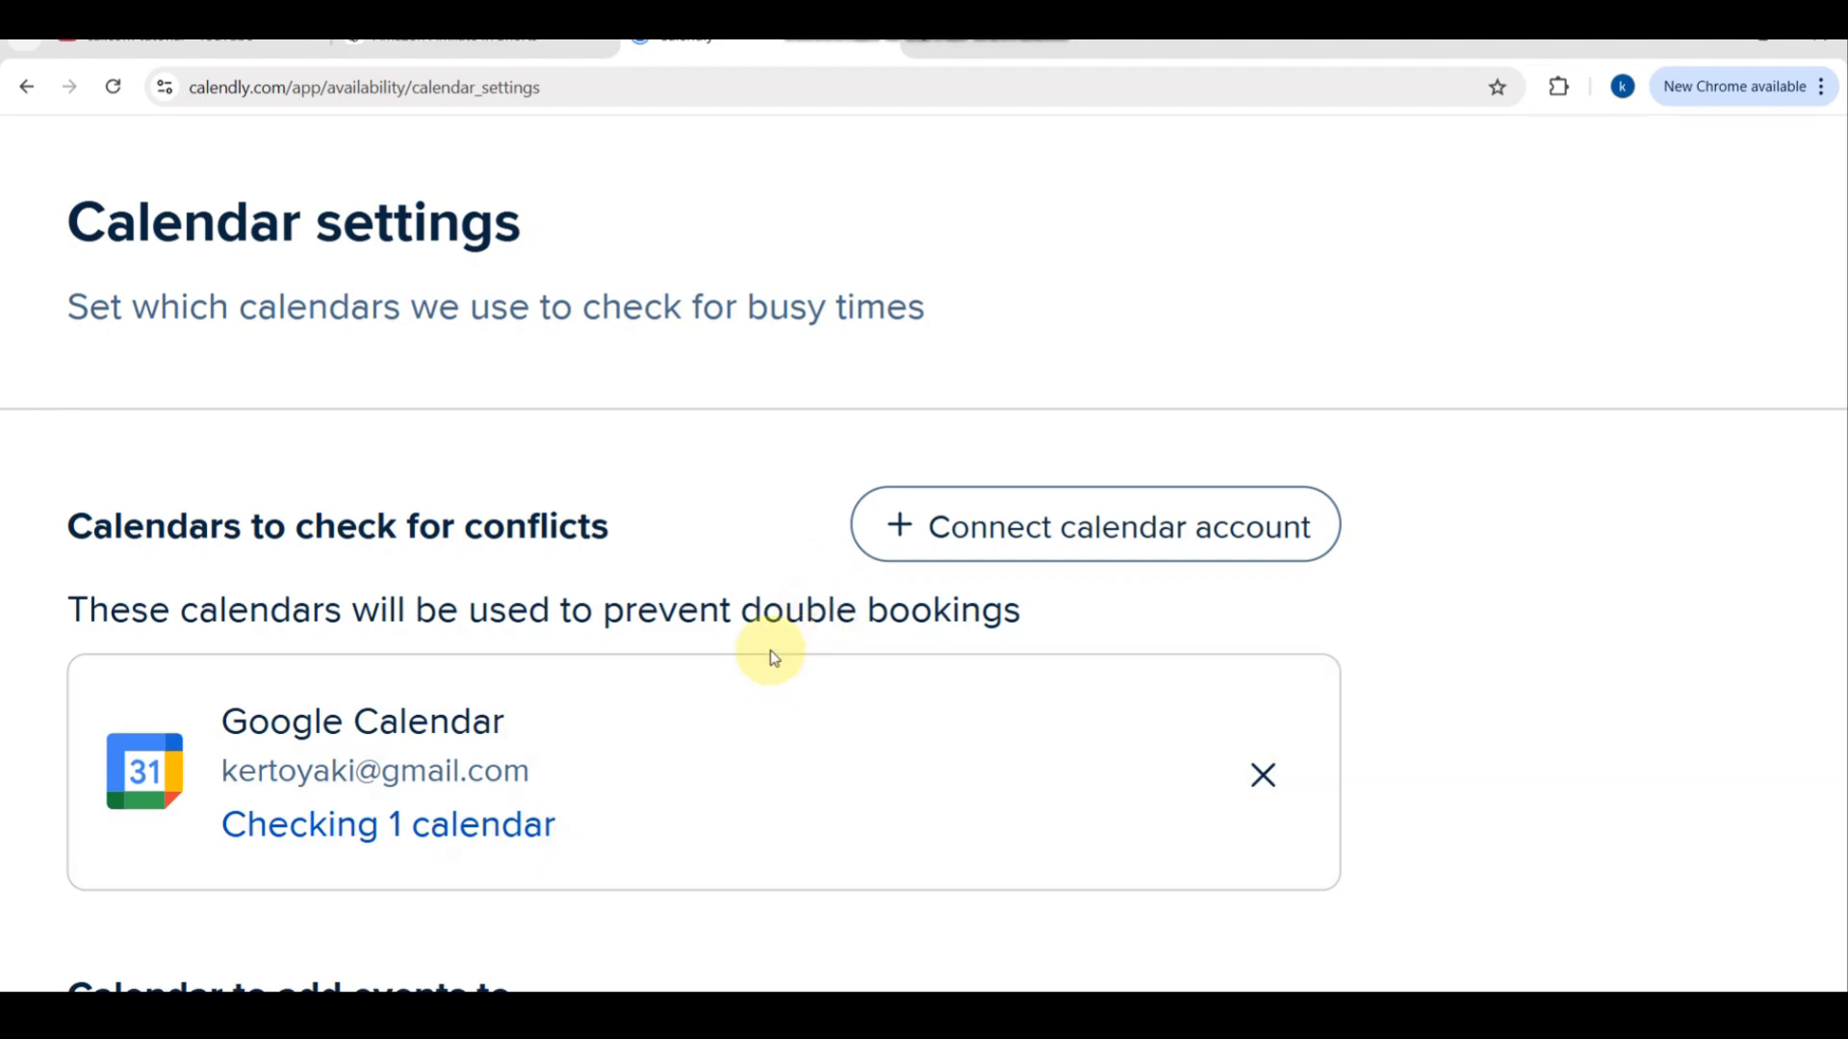
pyautogui.scroll(-5, 770, 652)
pyautogui.scroll(-1, 771, 659)
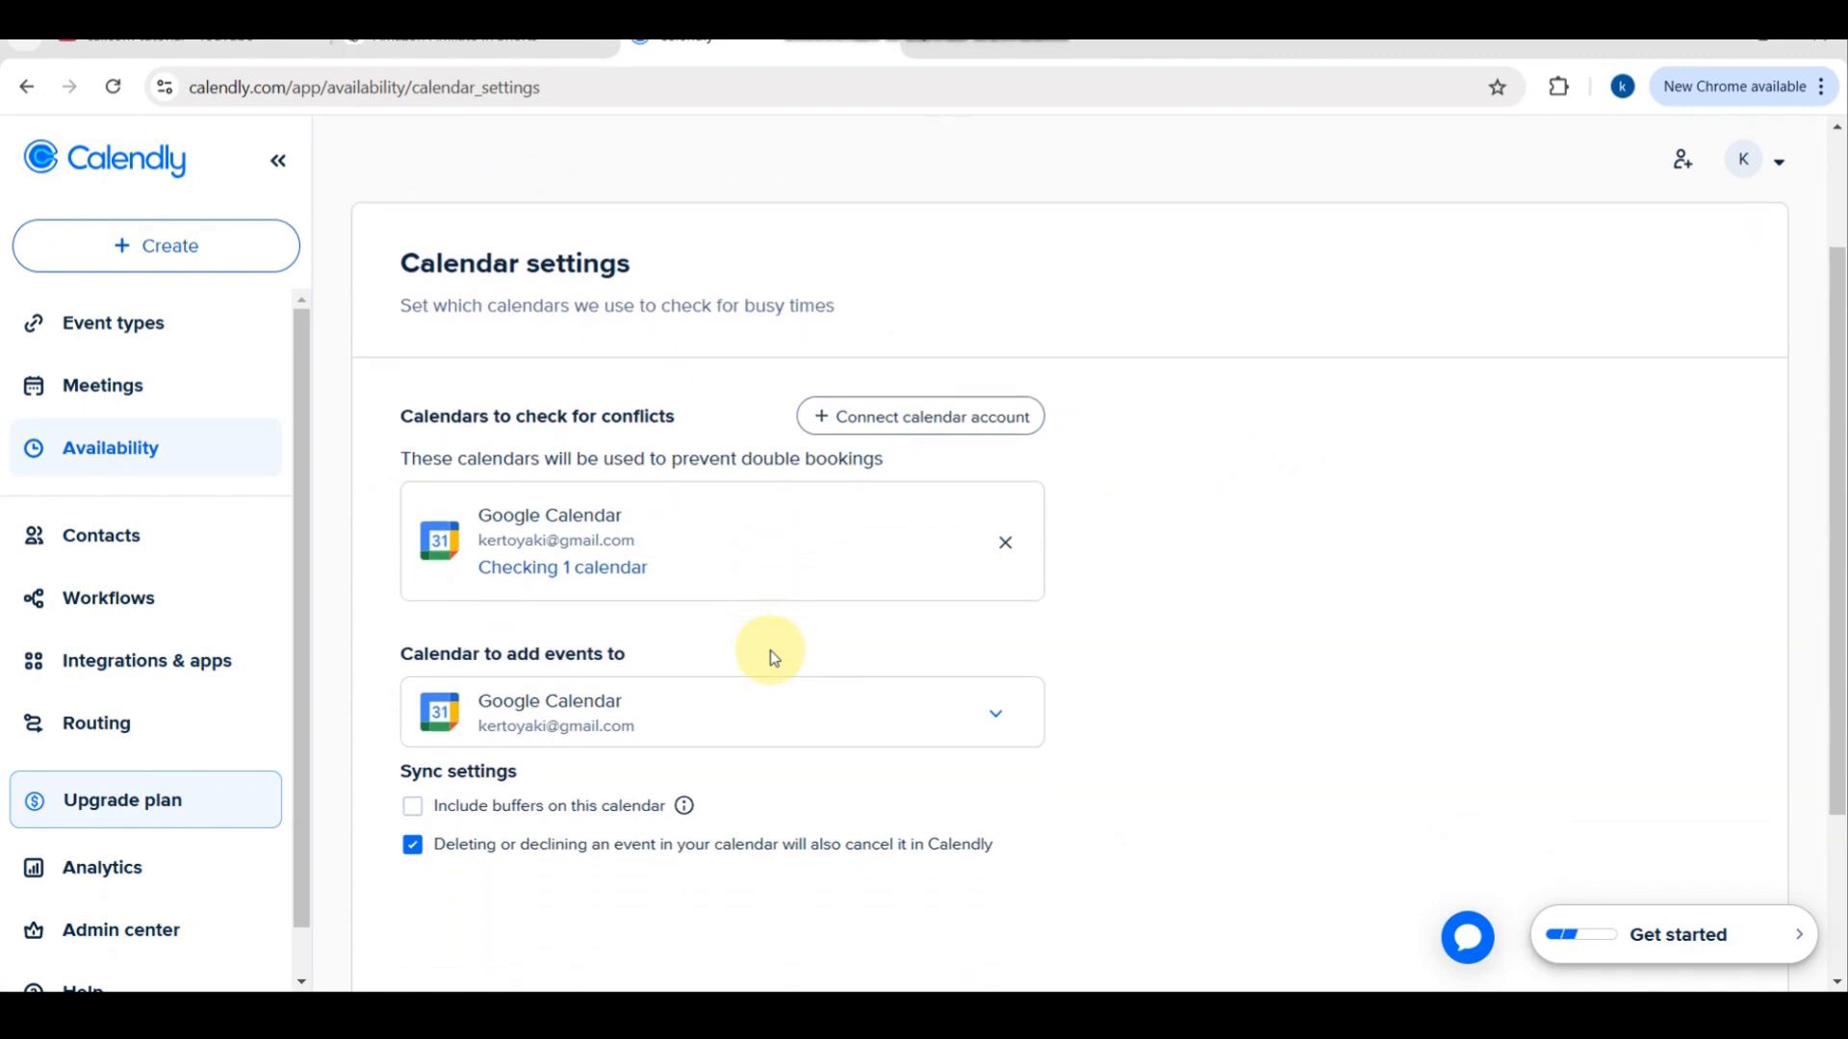
pyautogui.scroll(-2, 773, 658)
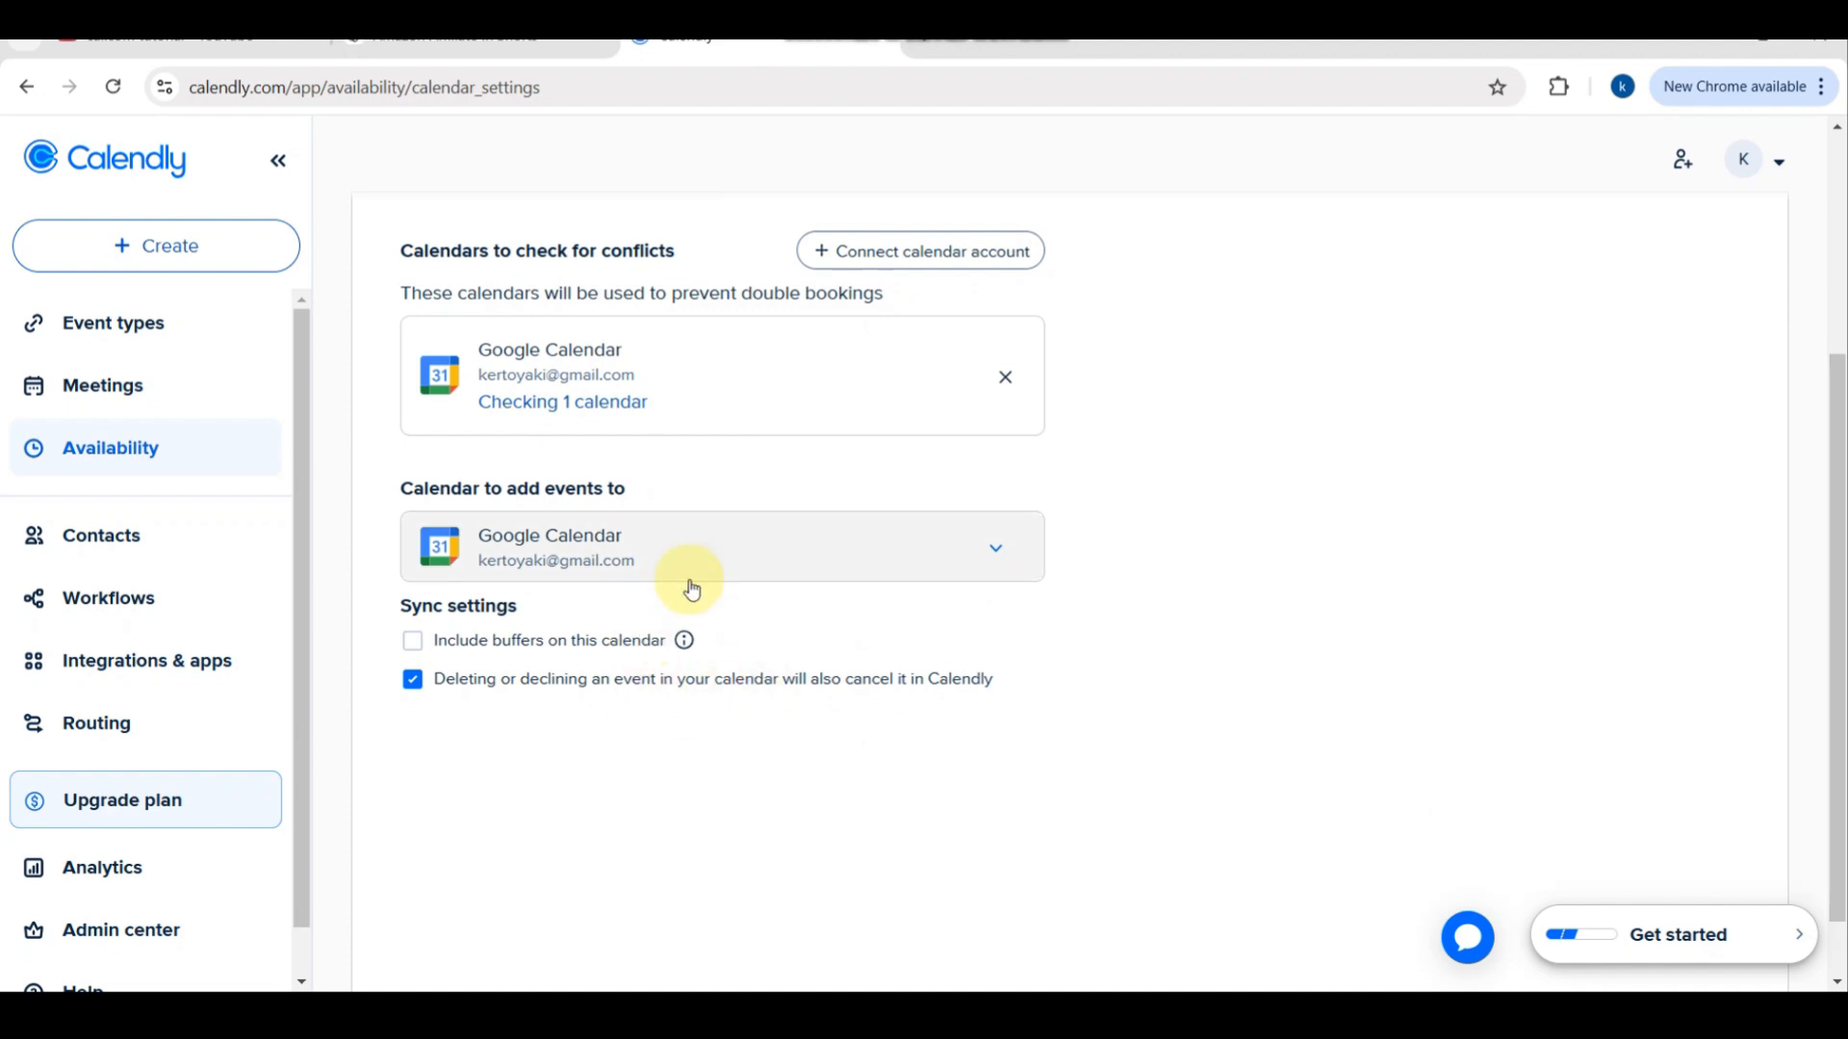
pyautogui.scroll(-2, 689, 594)
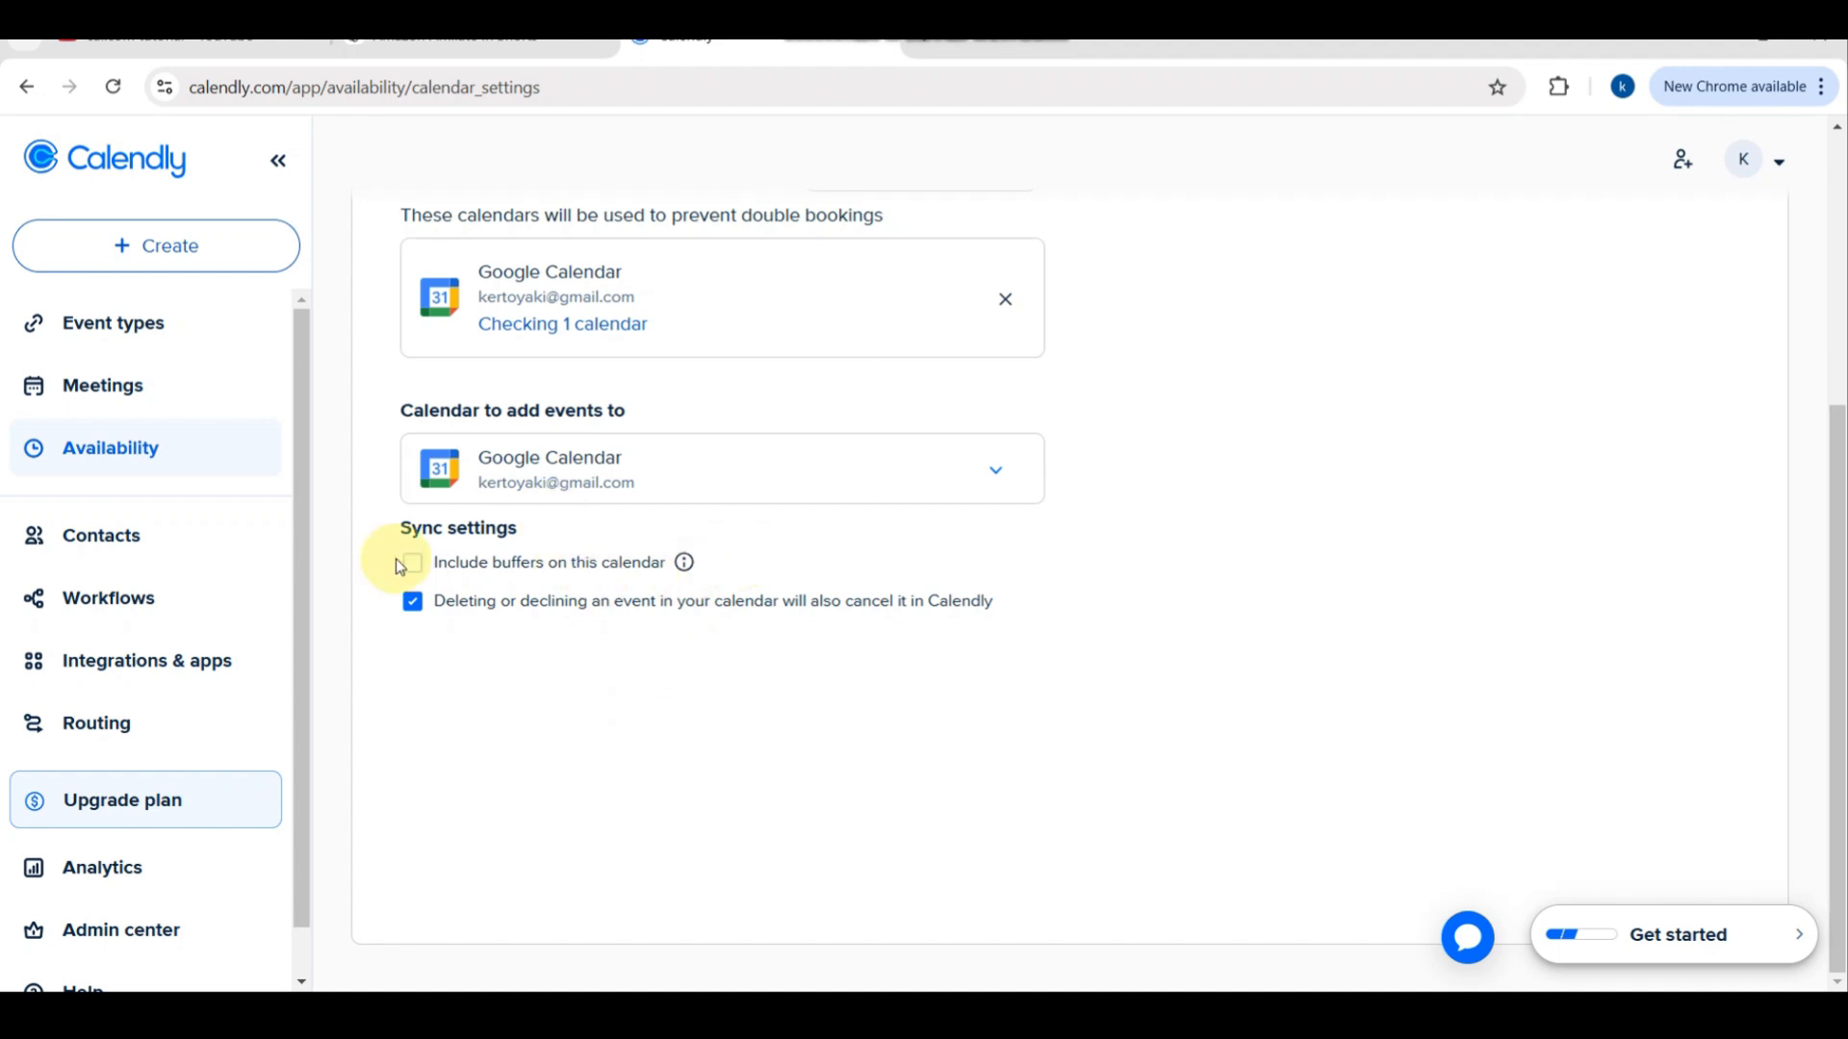
pyautogui.scroll(2, 482, 580)
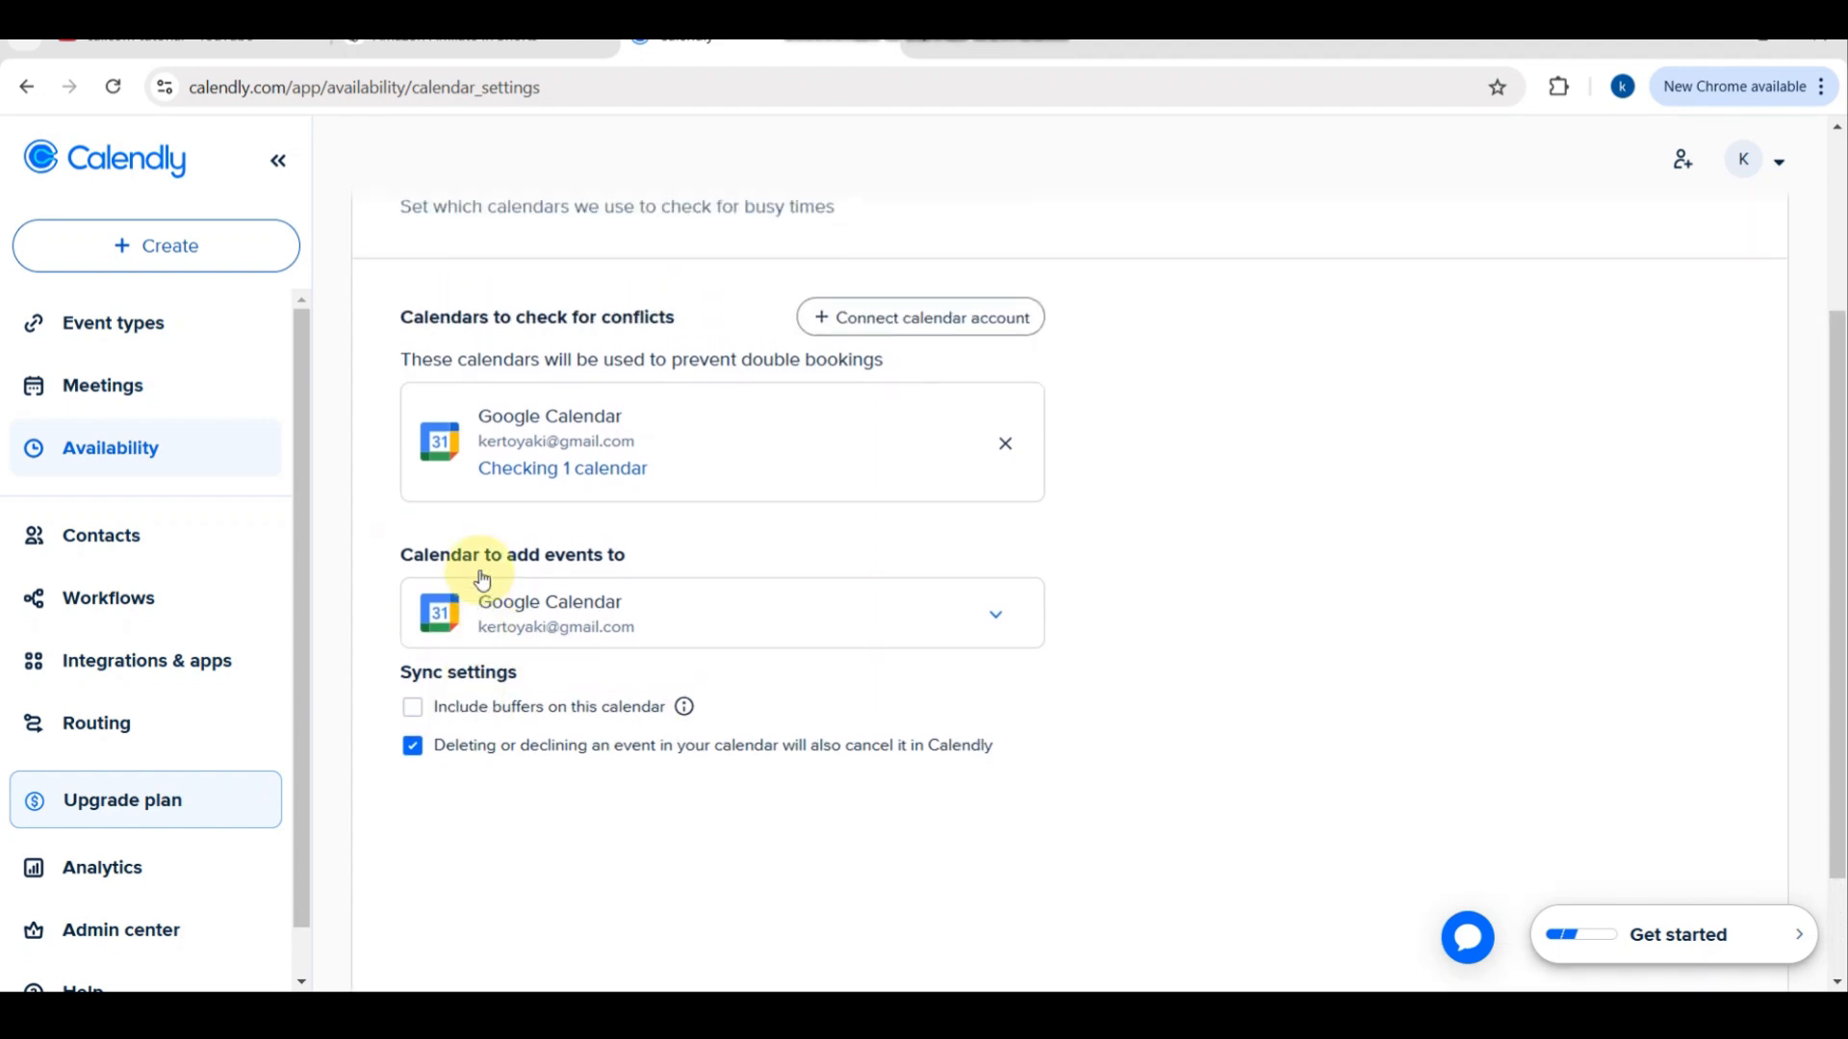
pyautogui.scroll(2, 483, 578)
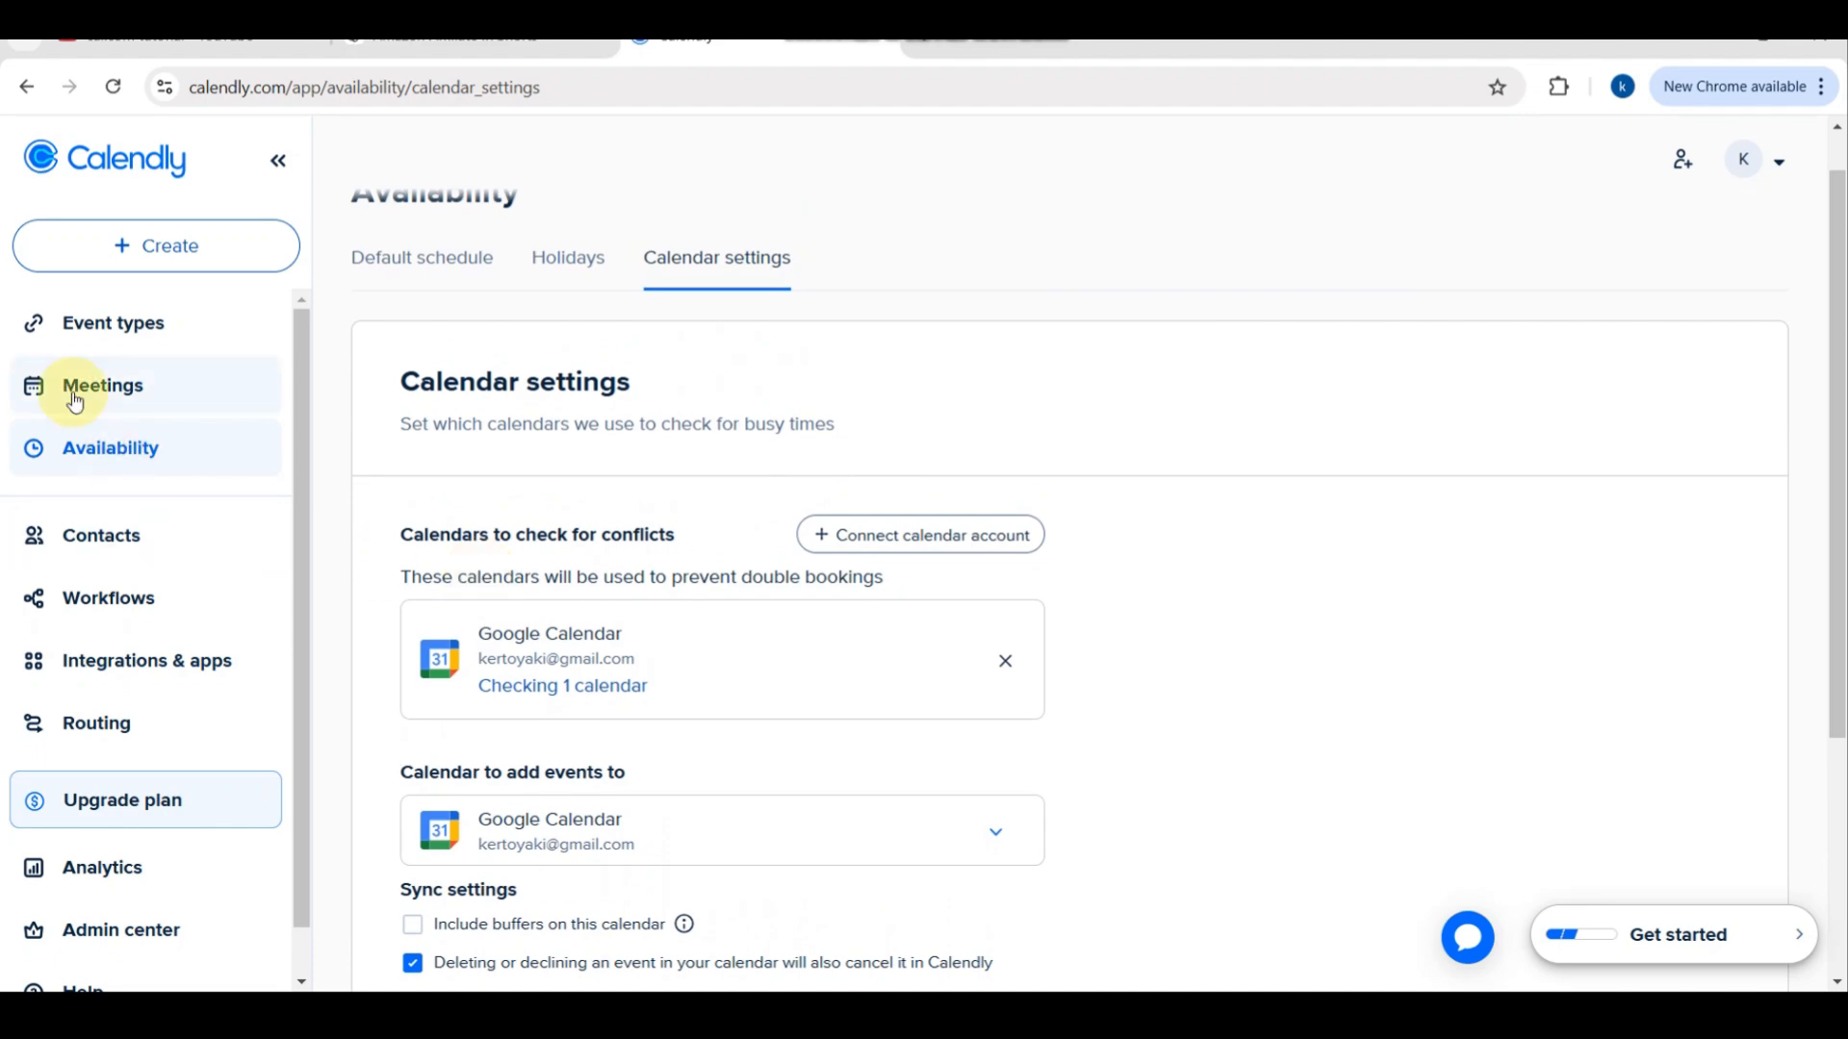
pyautogui.scroll(5, 48, 392)
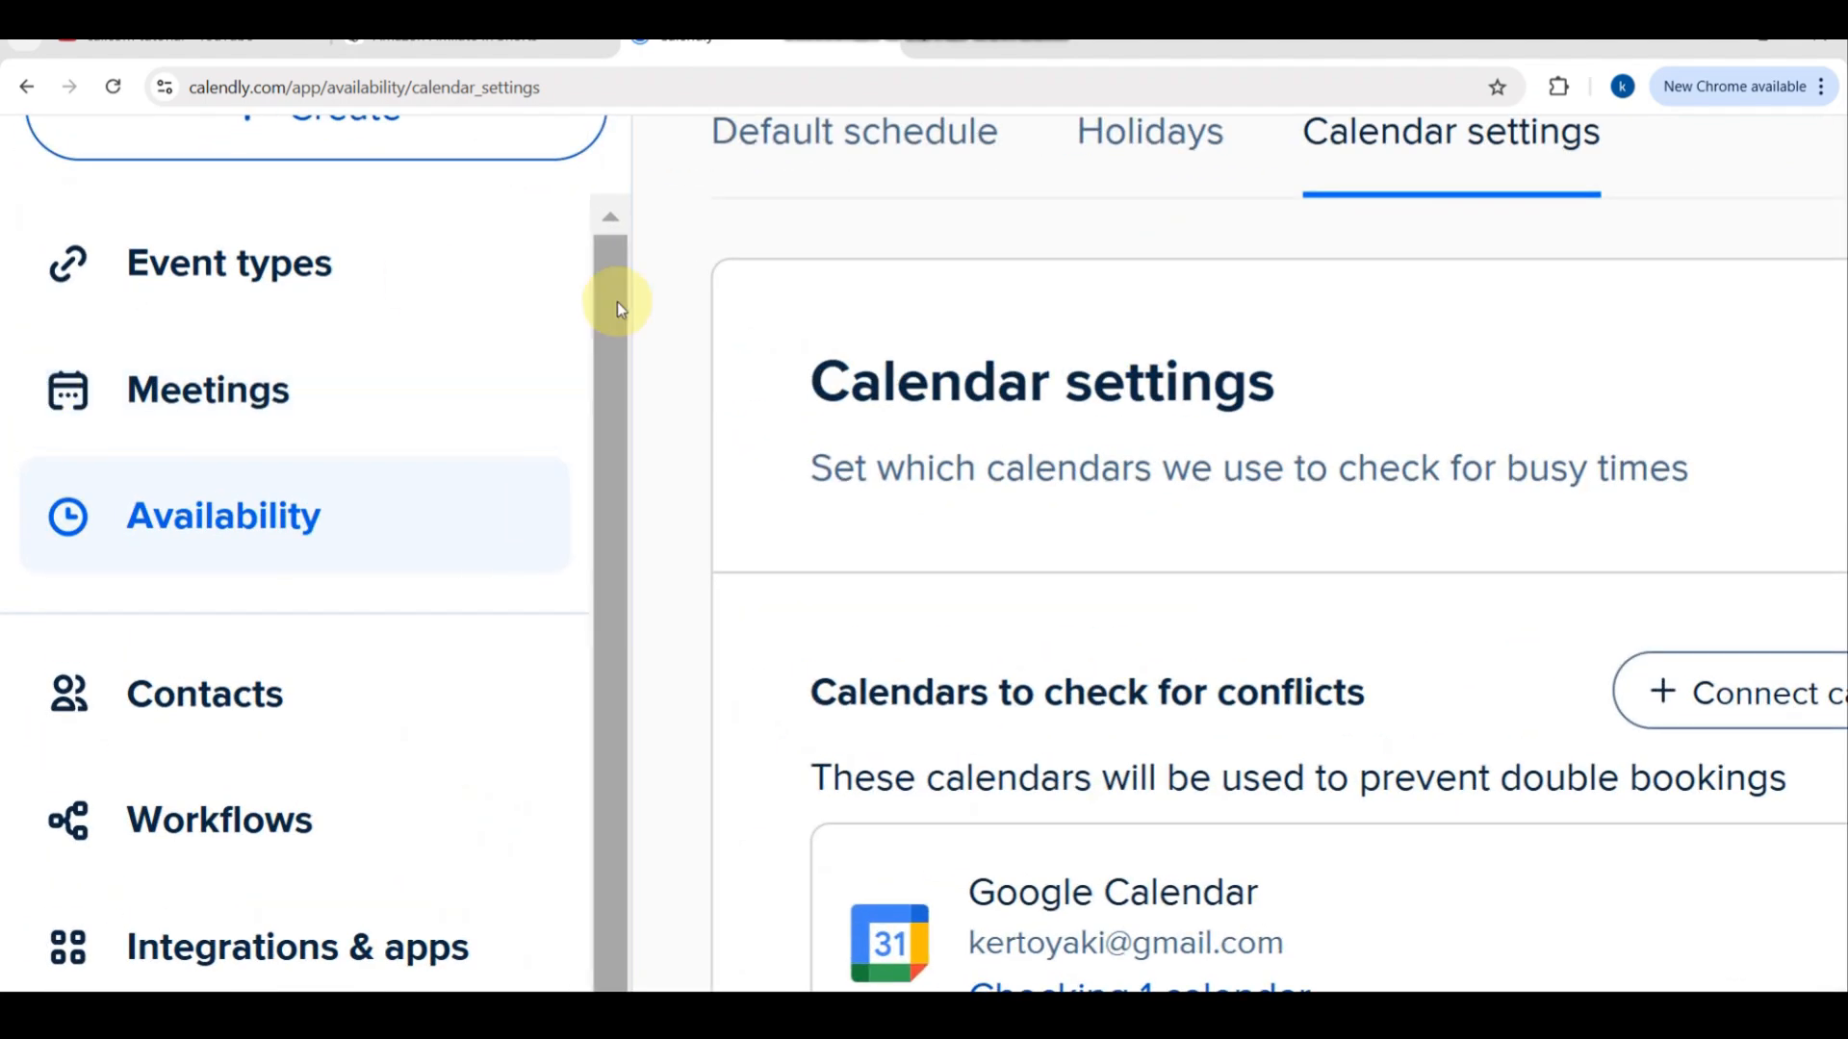
# Step: View the Contacts page and its option to book a first meeting, and return to the availability settings
pyautogui.click(261, 692)
pyautogui.scroll(-5, 797, 520)
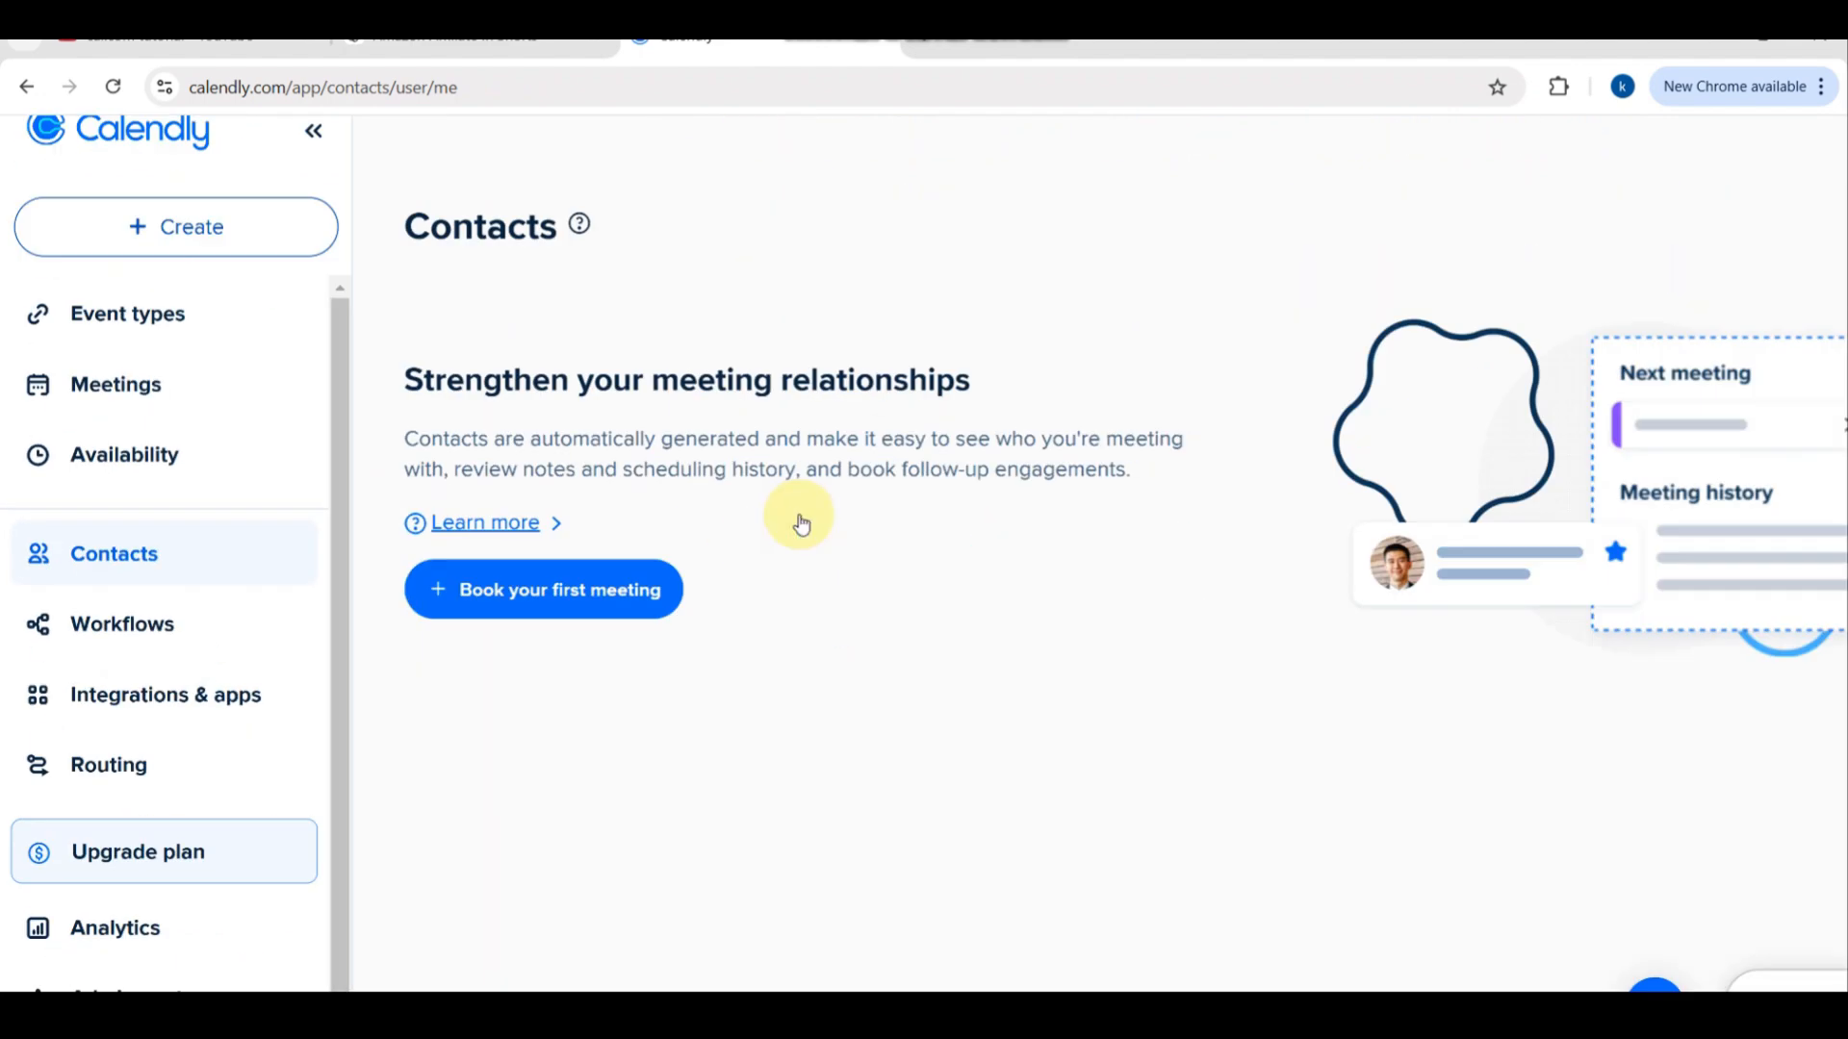
pyautogui.scroll(4, 458, 626)
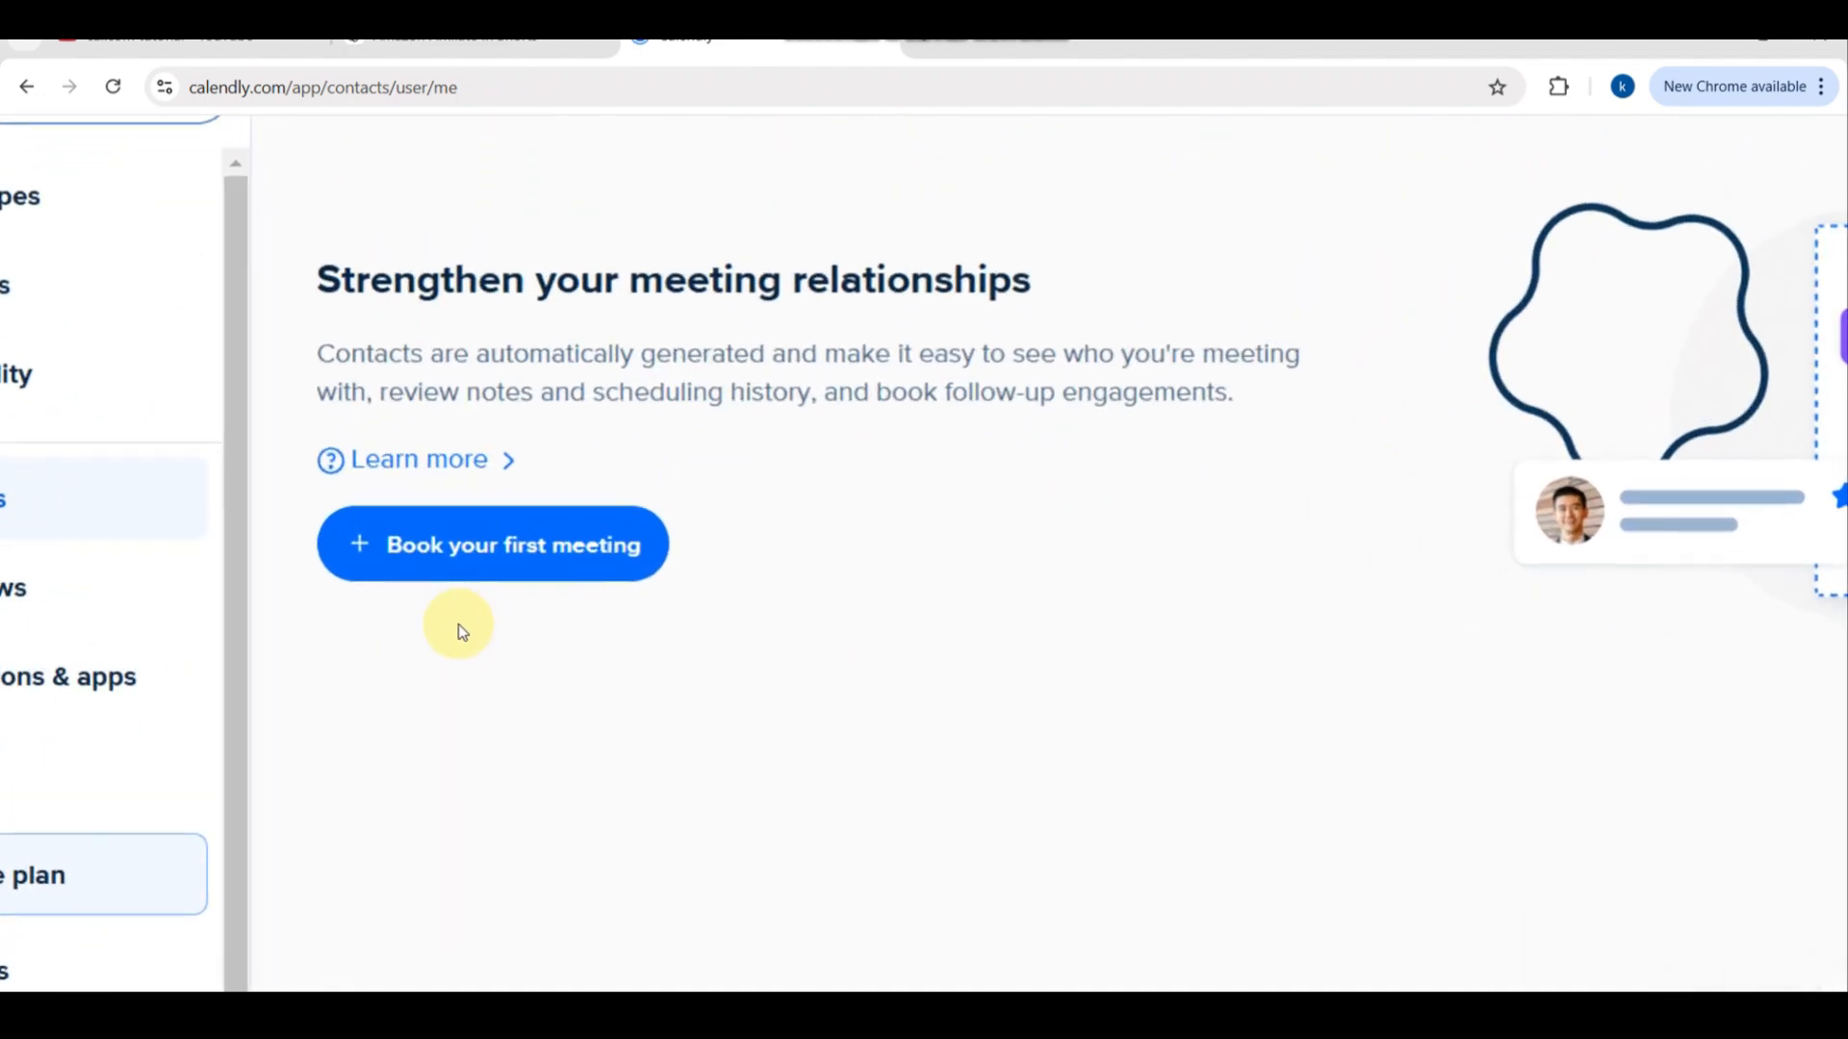
pyautogui.scroll(-4, 467, 570)
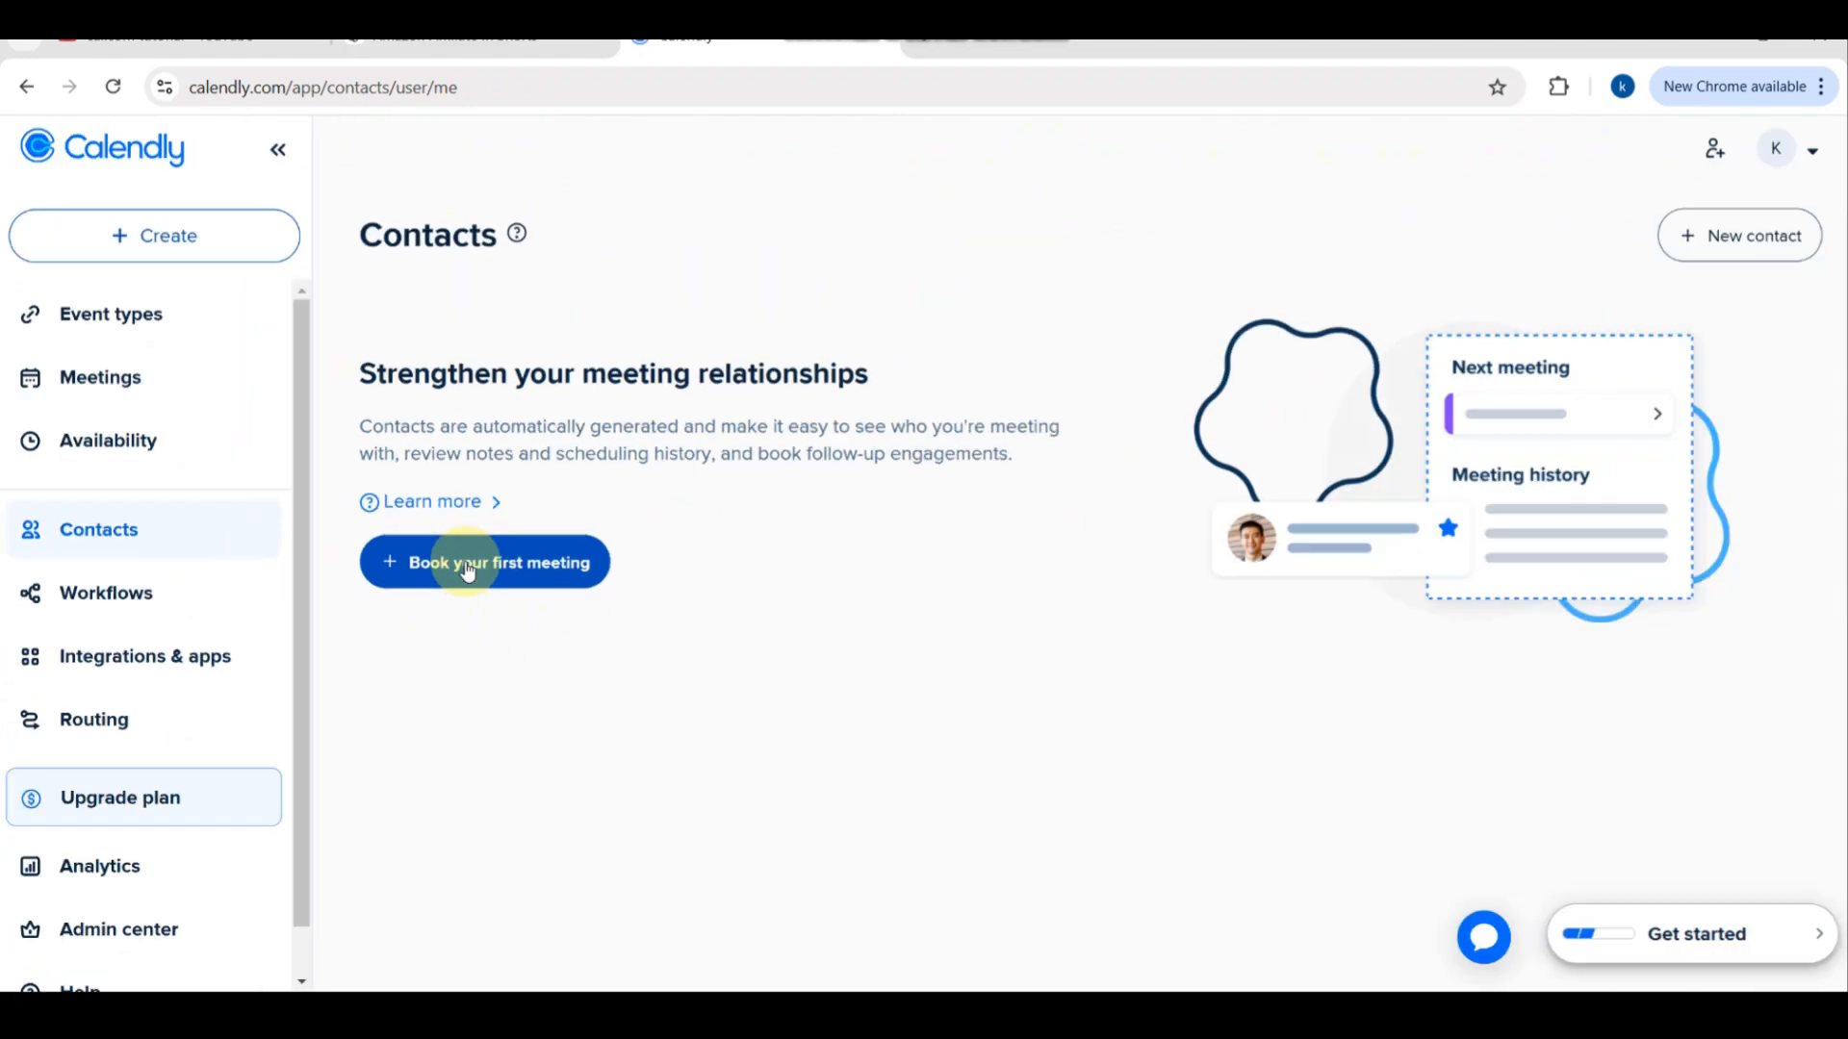
pyautogui.click(140, 440)
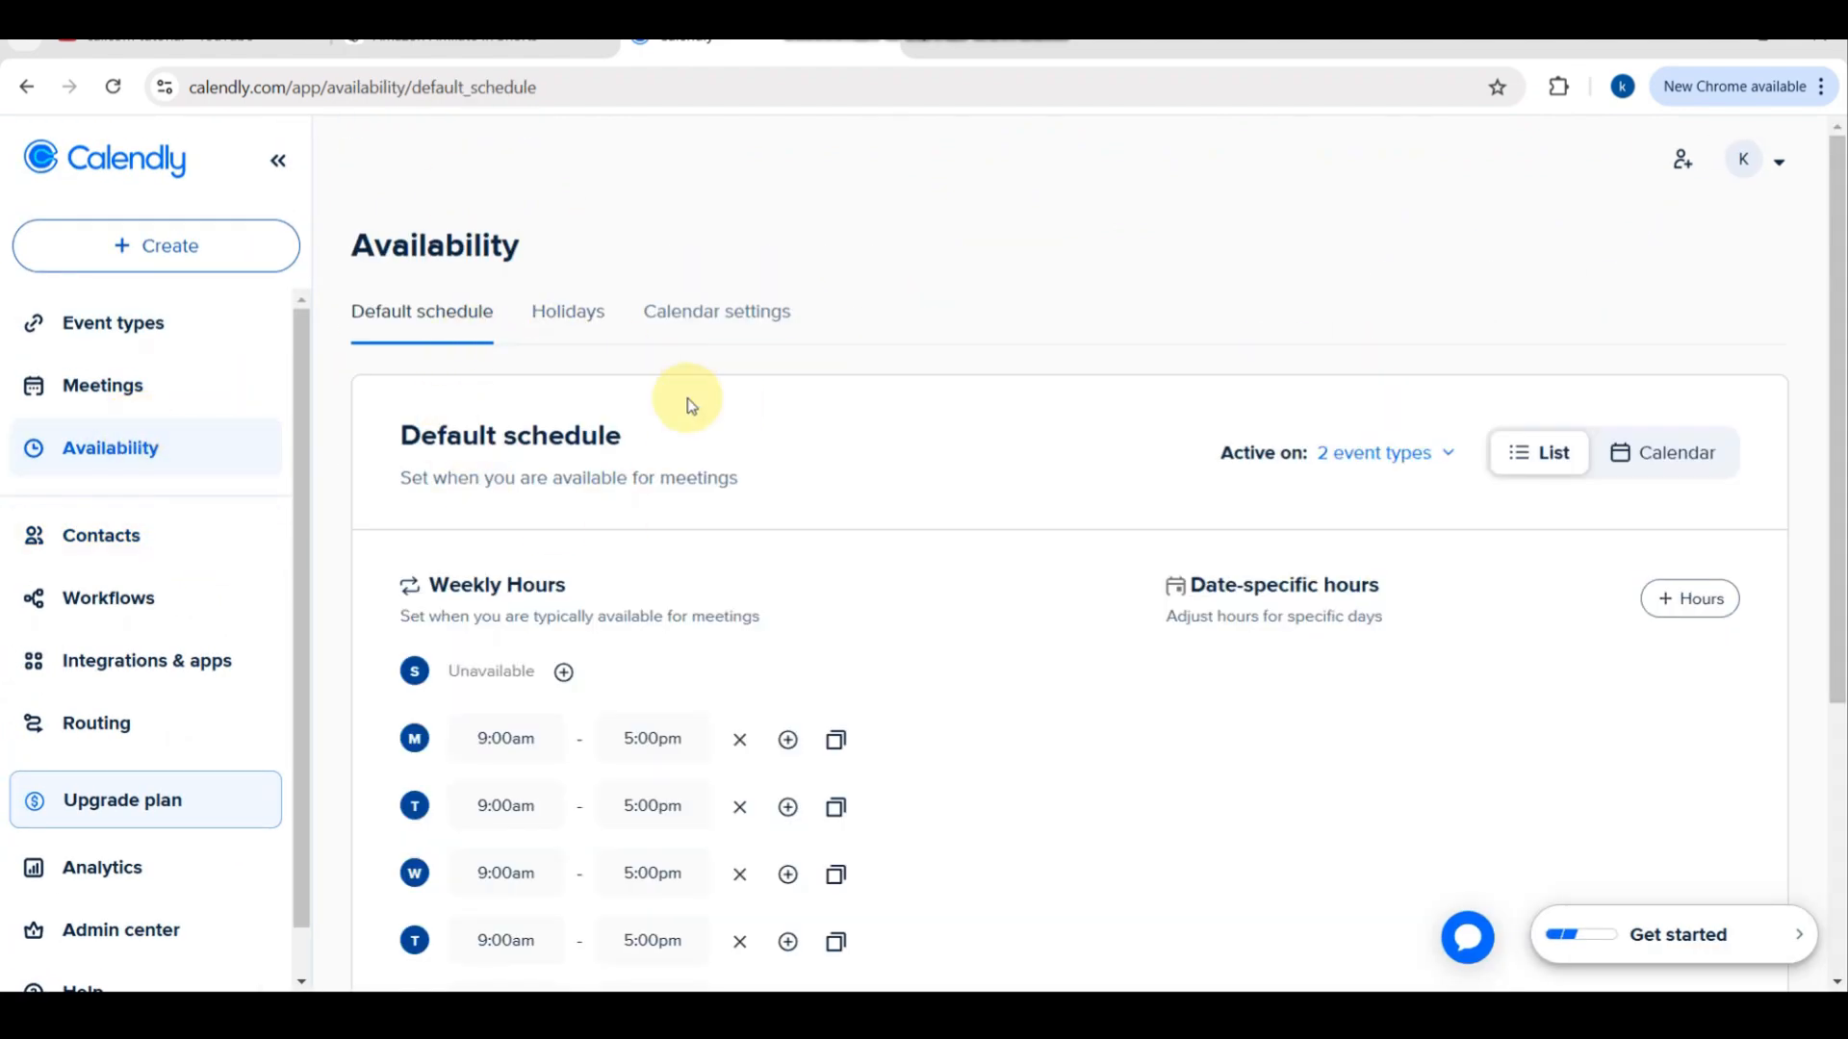
# Step: Start creating a new one-on-one event type
pyautogui.scroll(5, 236, 245)
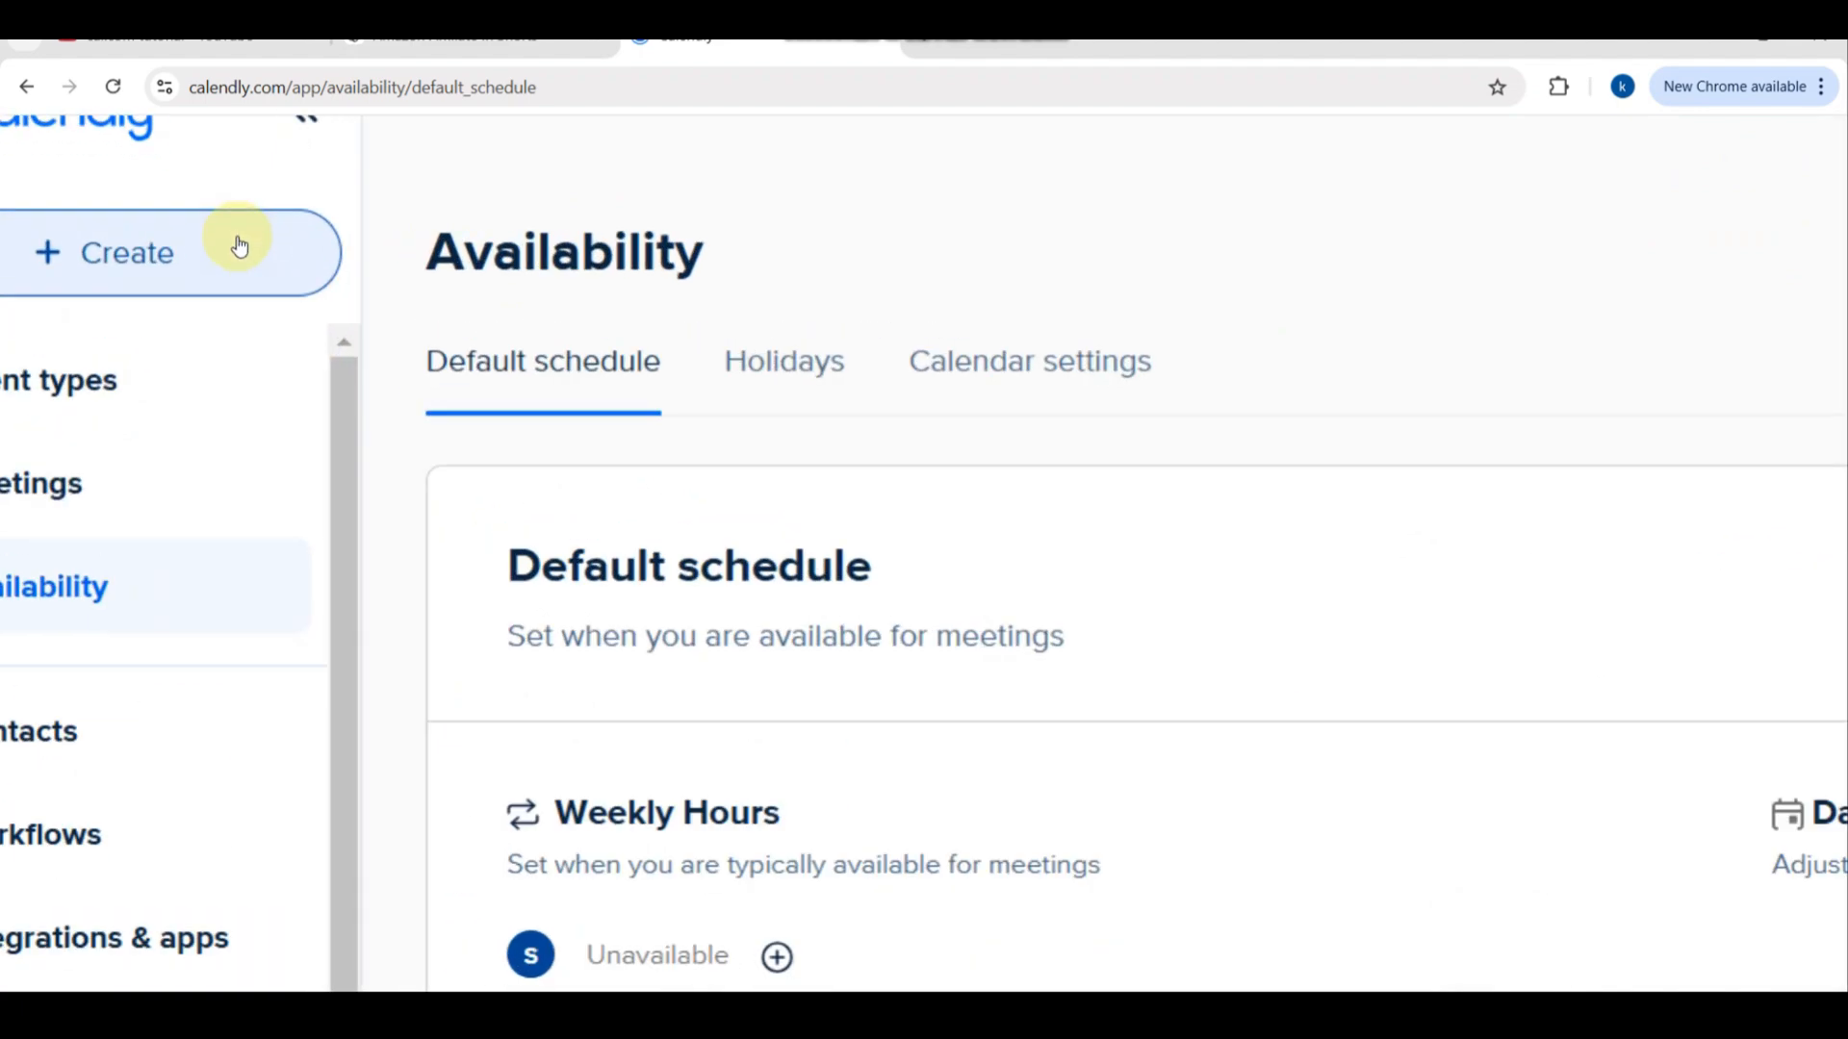
pyautogui.click(239, 248)
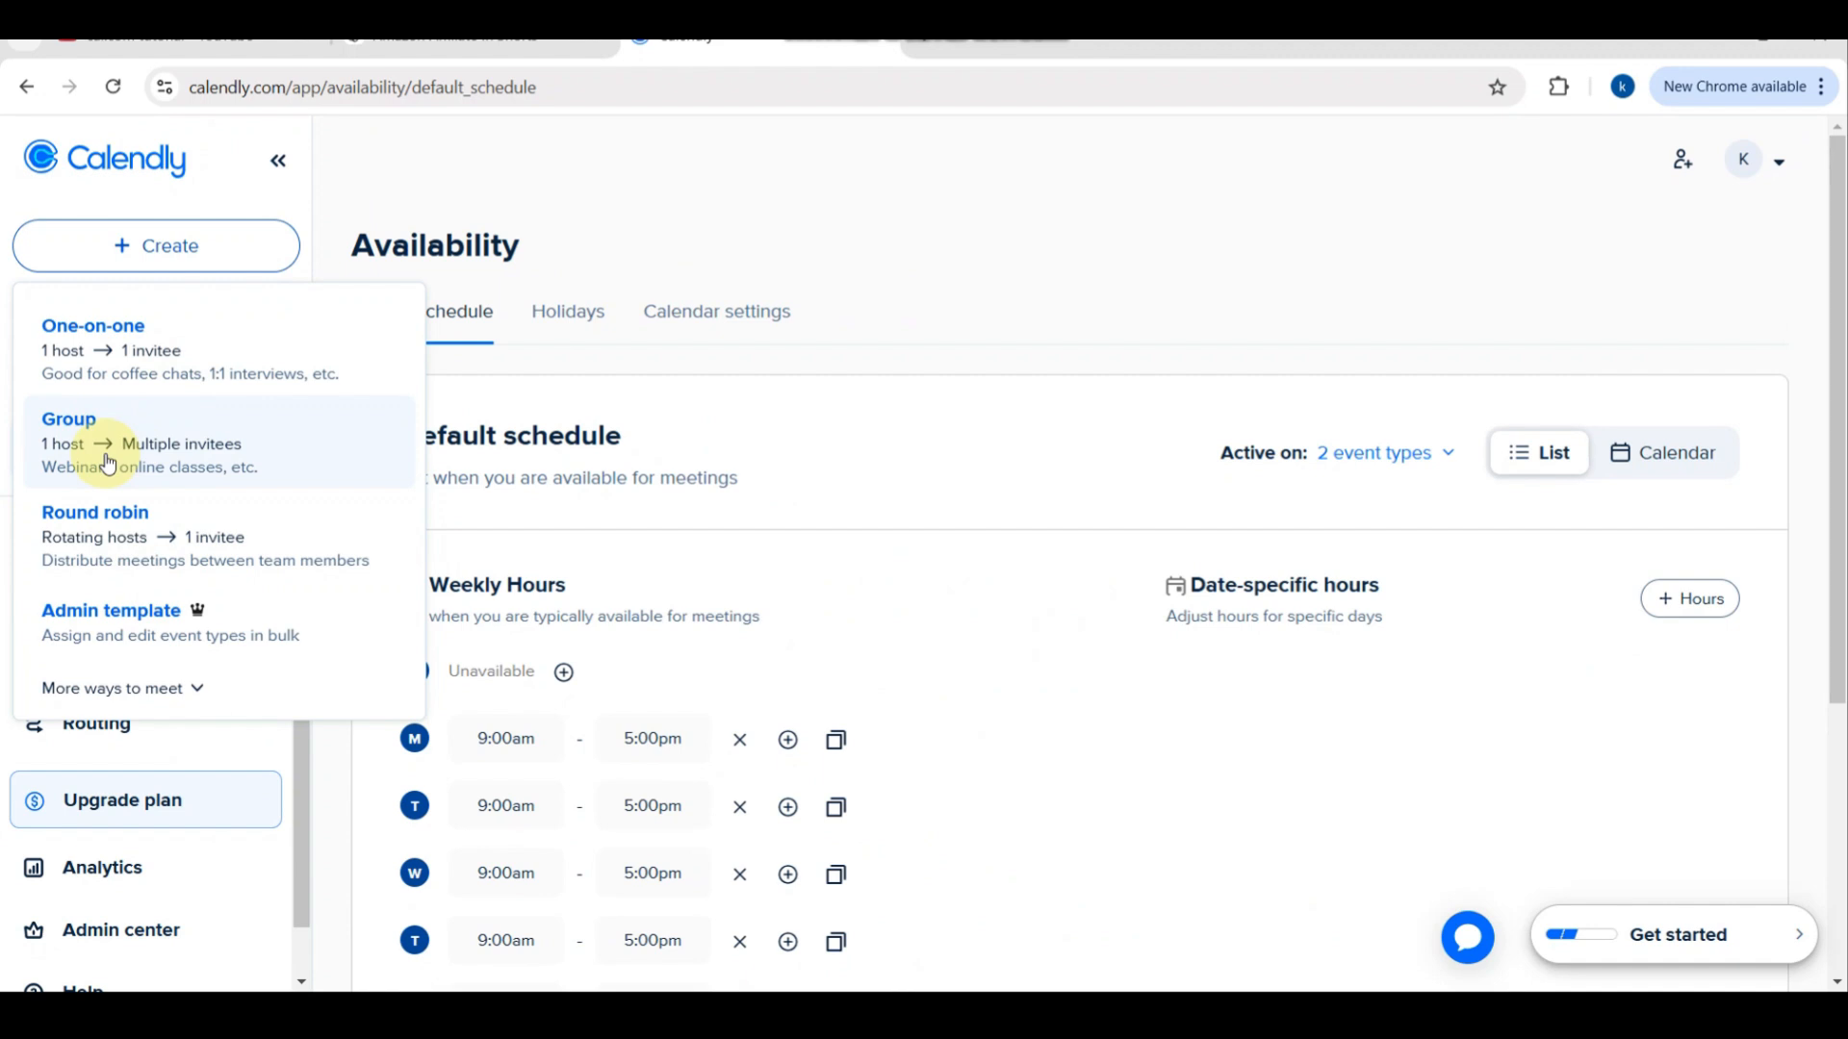
pyautogui.click(135, 383)
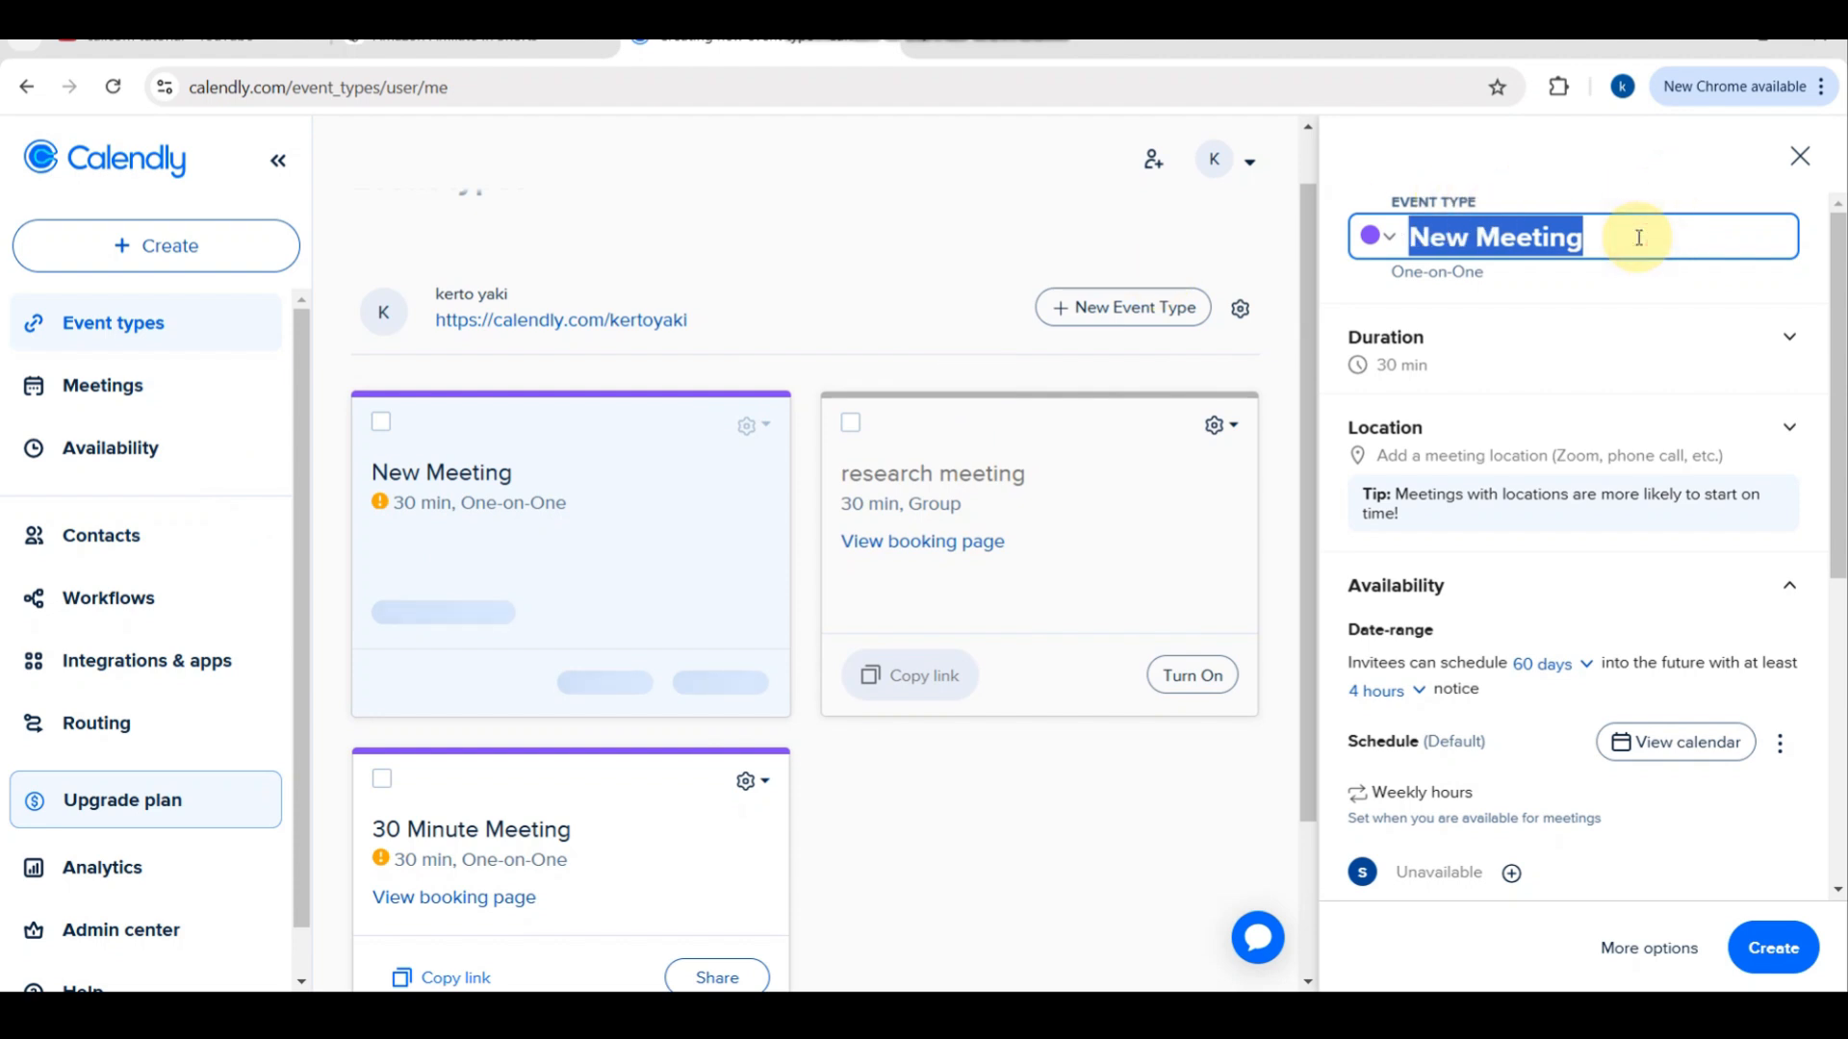
# Step: Name the new event type Consultation
pyautogui.press('BackSpace')
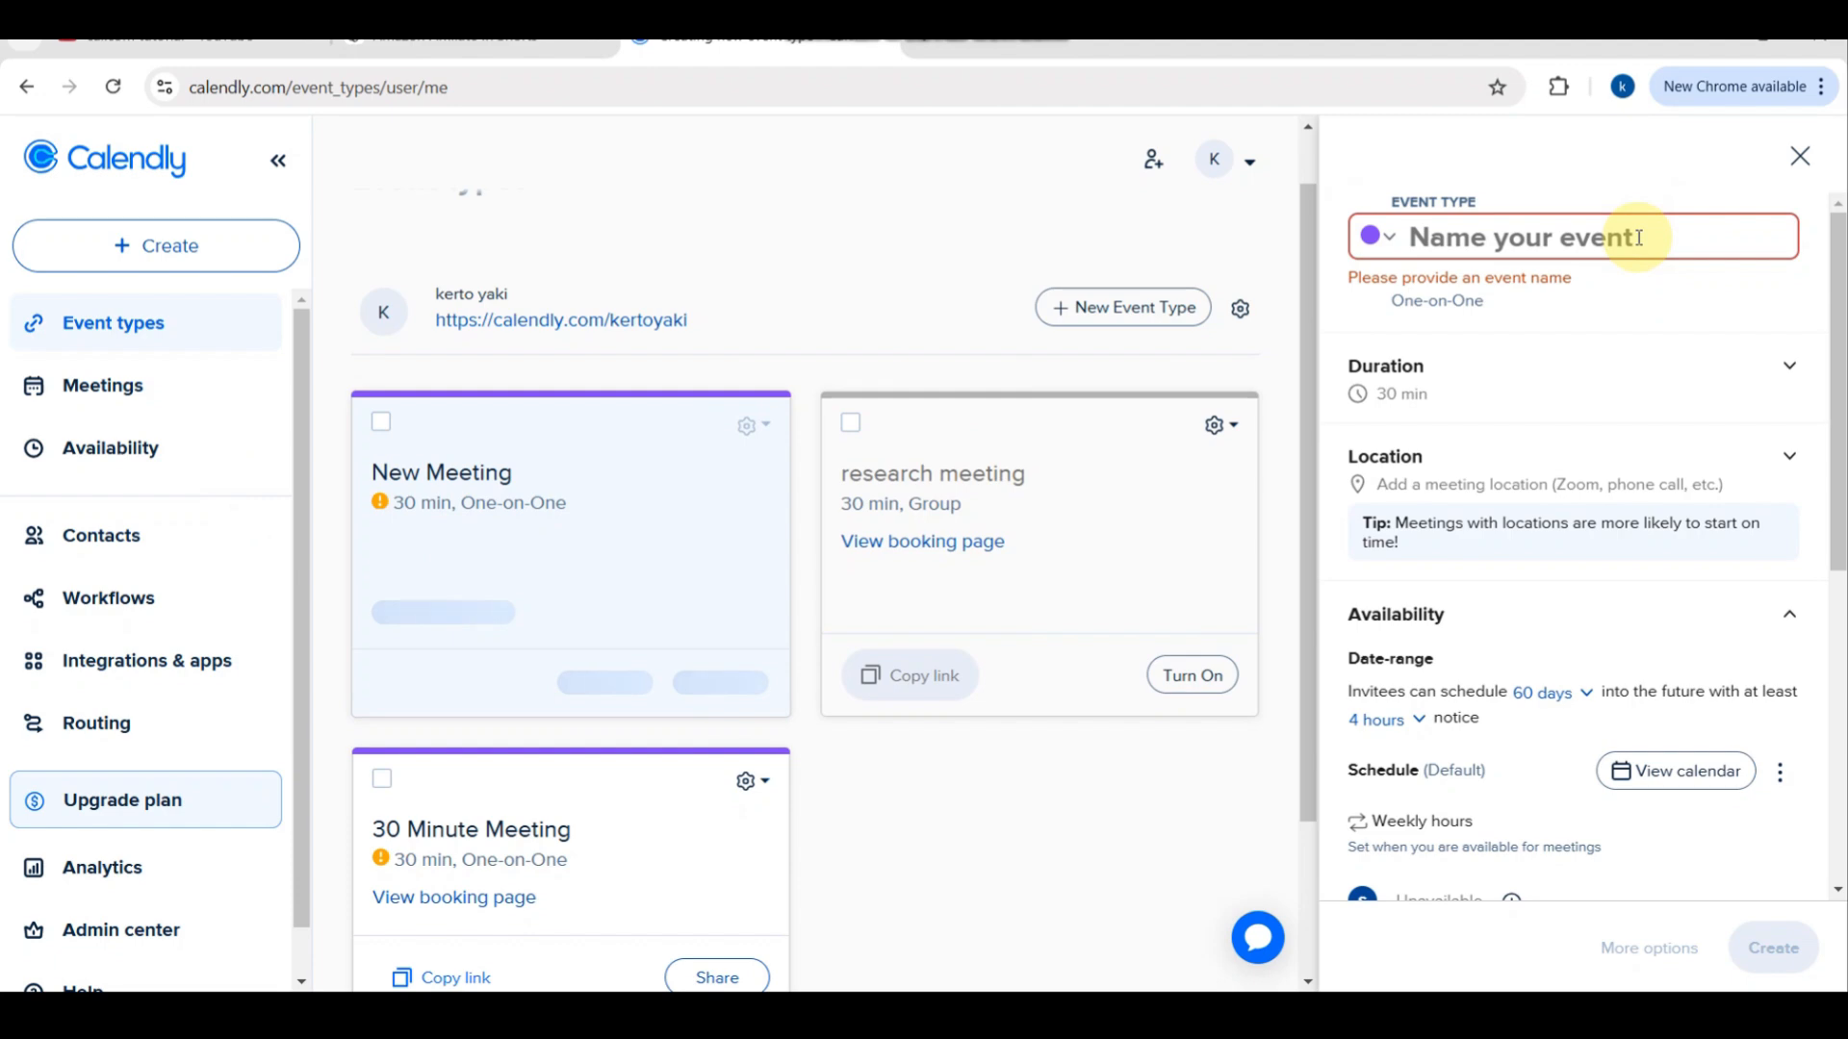
pyautogui.write('C')
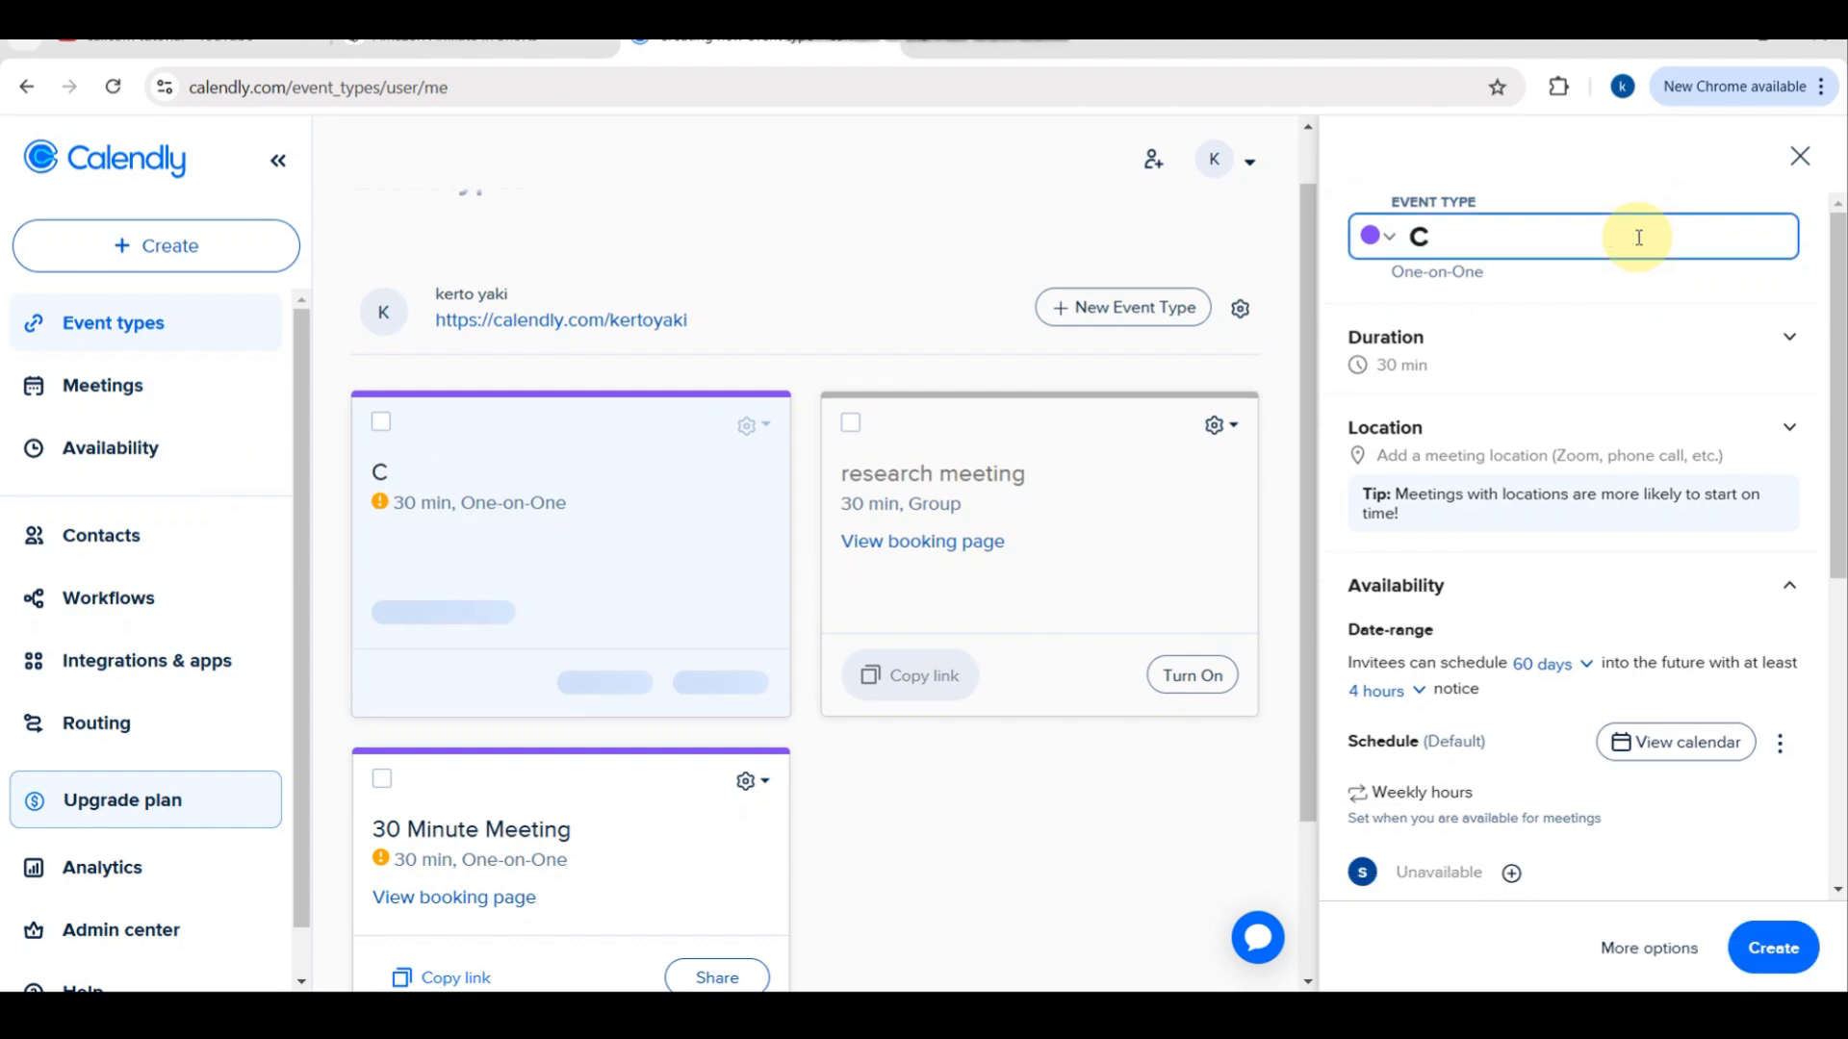
pyautogui.scroll(5, 1638, 238)
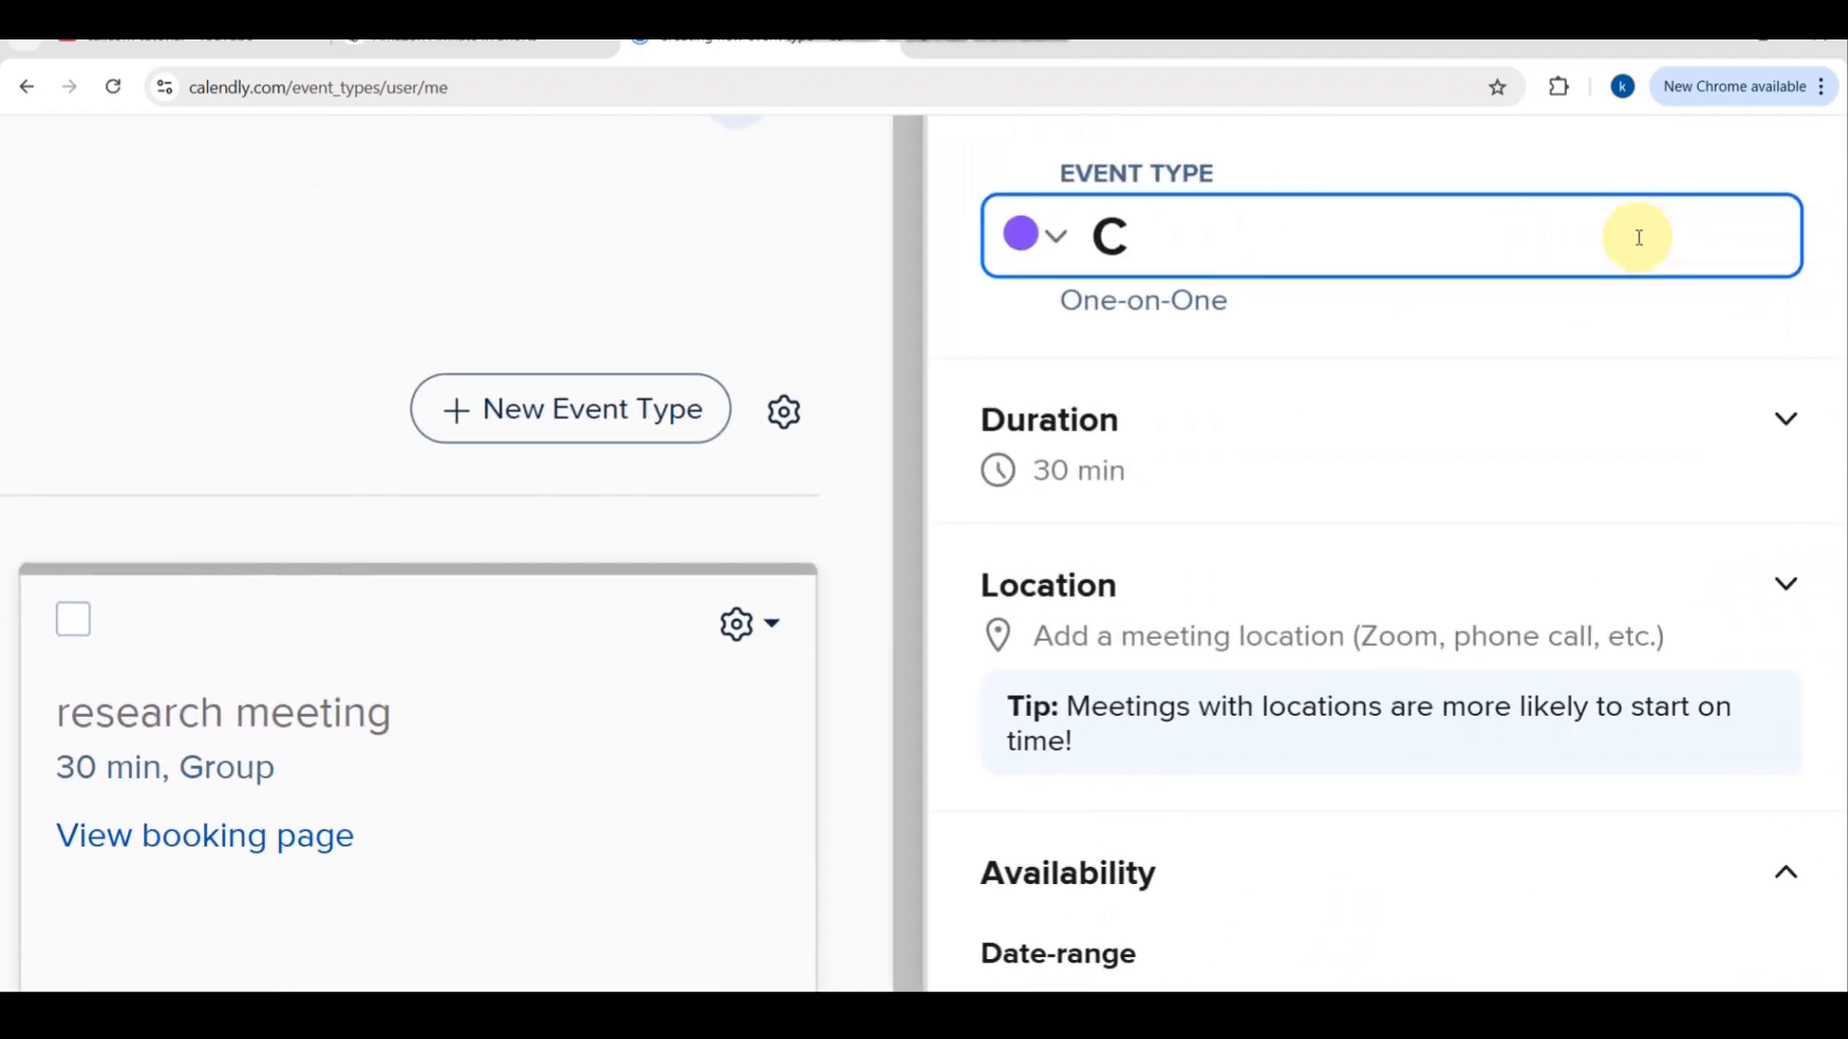
pyautogui.write('Cons')
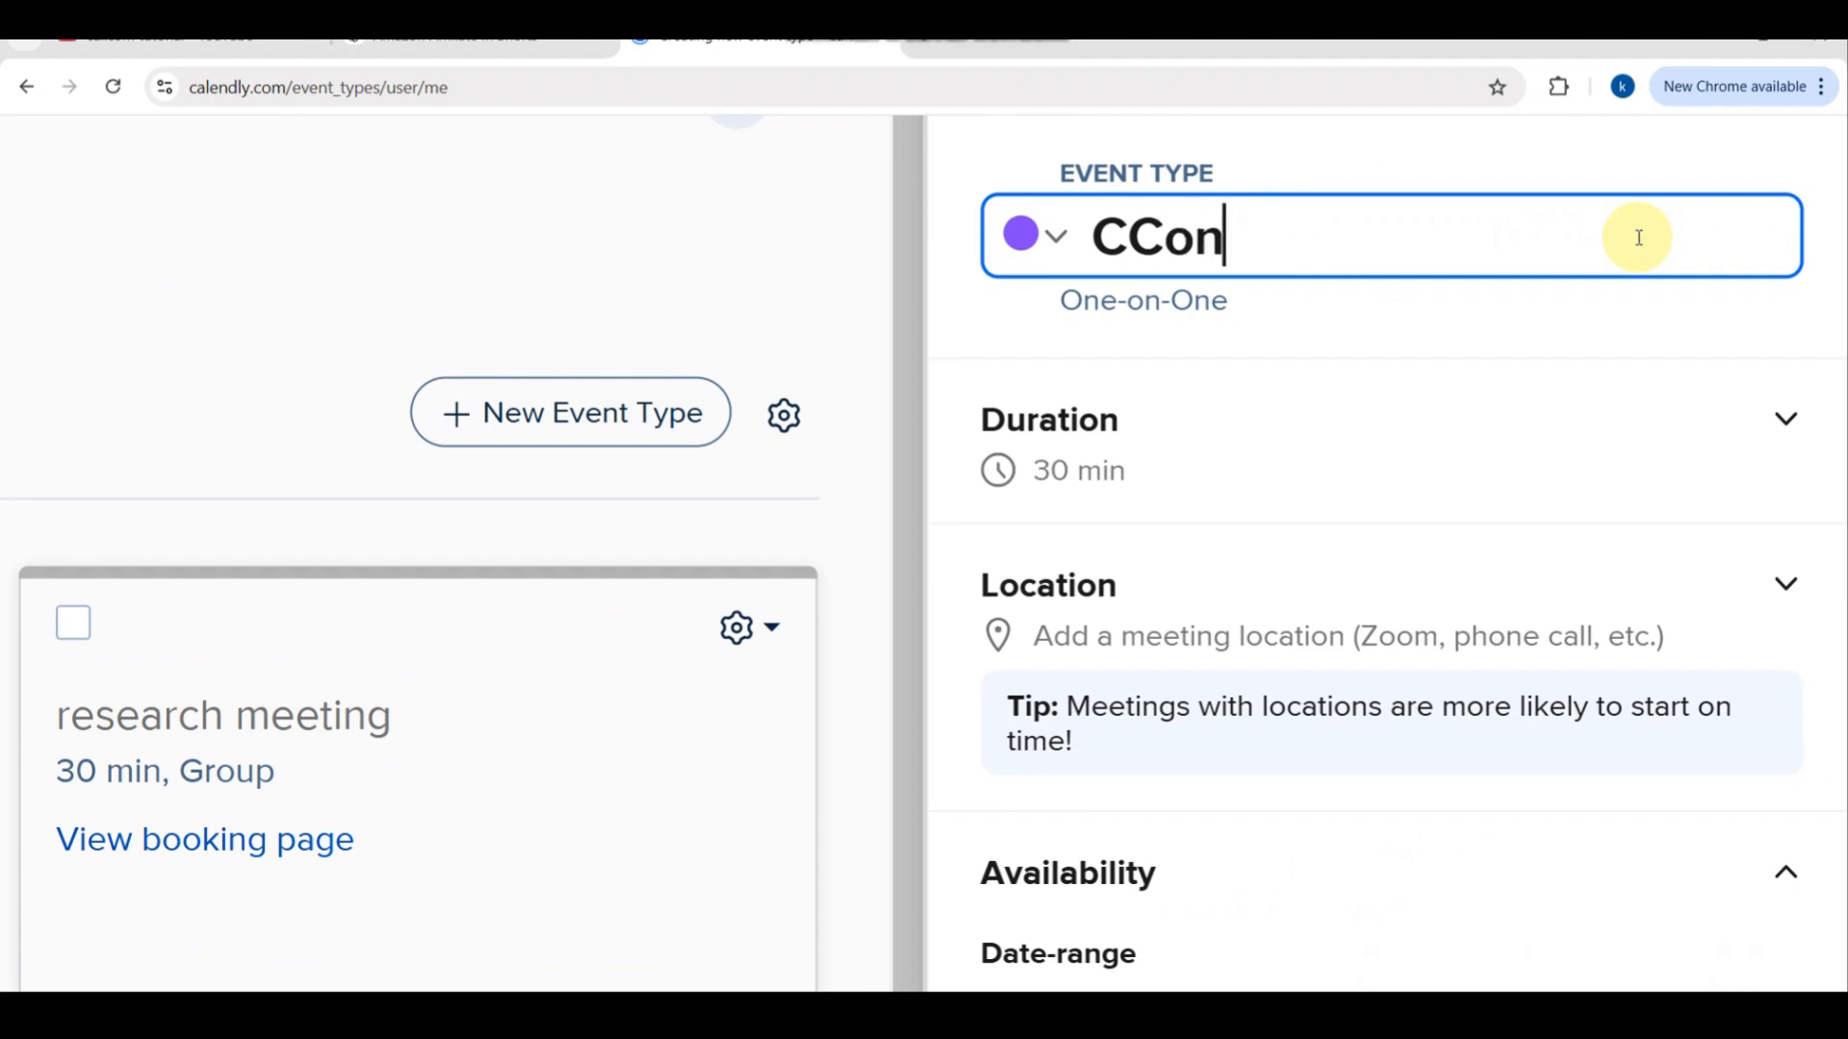
pyautogui.press('BackSpace')
pyautogui.press('BackSpace')
pyautogui.press('BackSpace')
pyautogui.press('BackSpace')
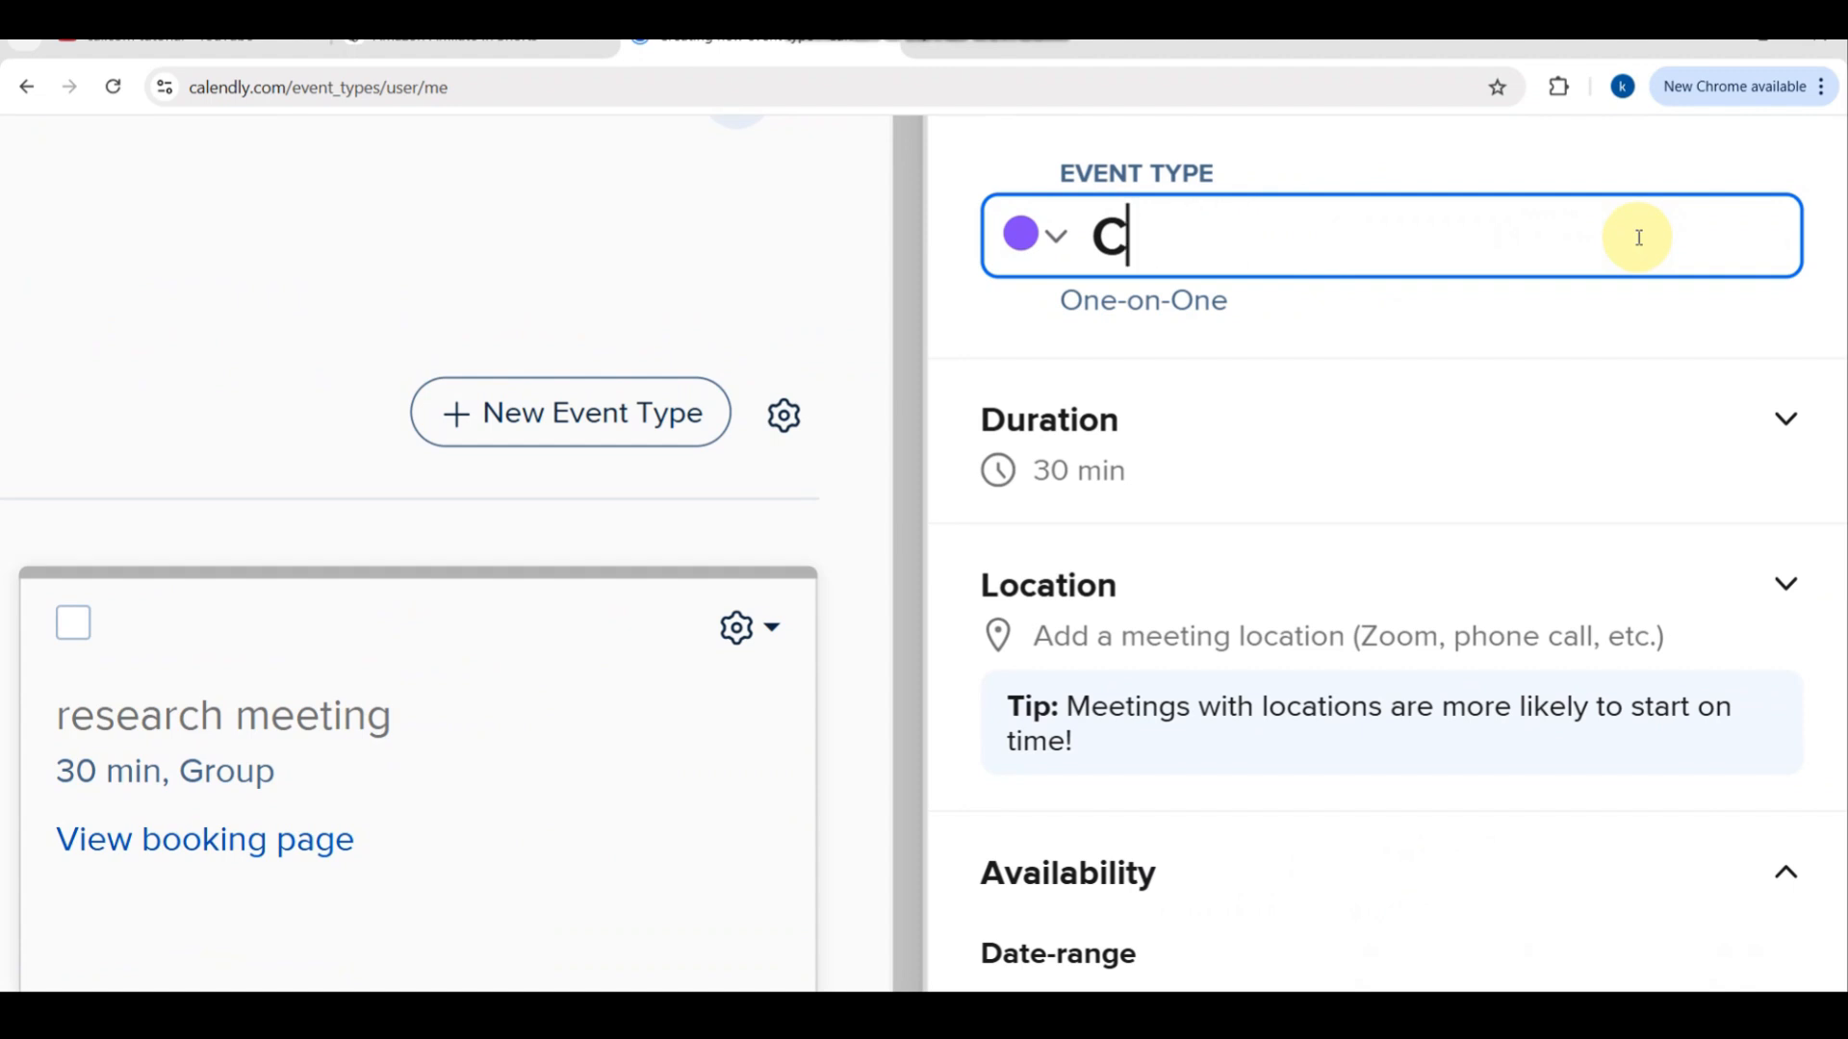
pyautogui.write('onsul')
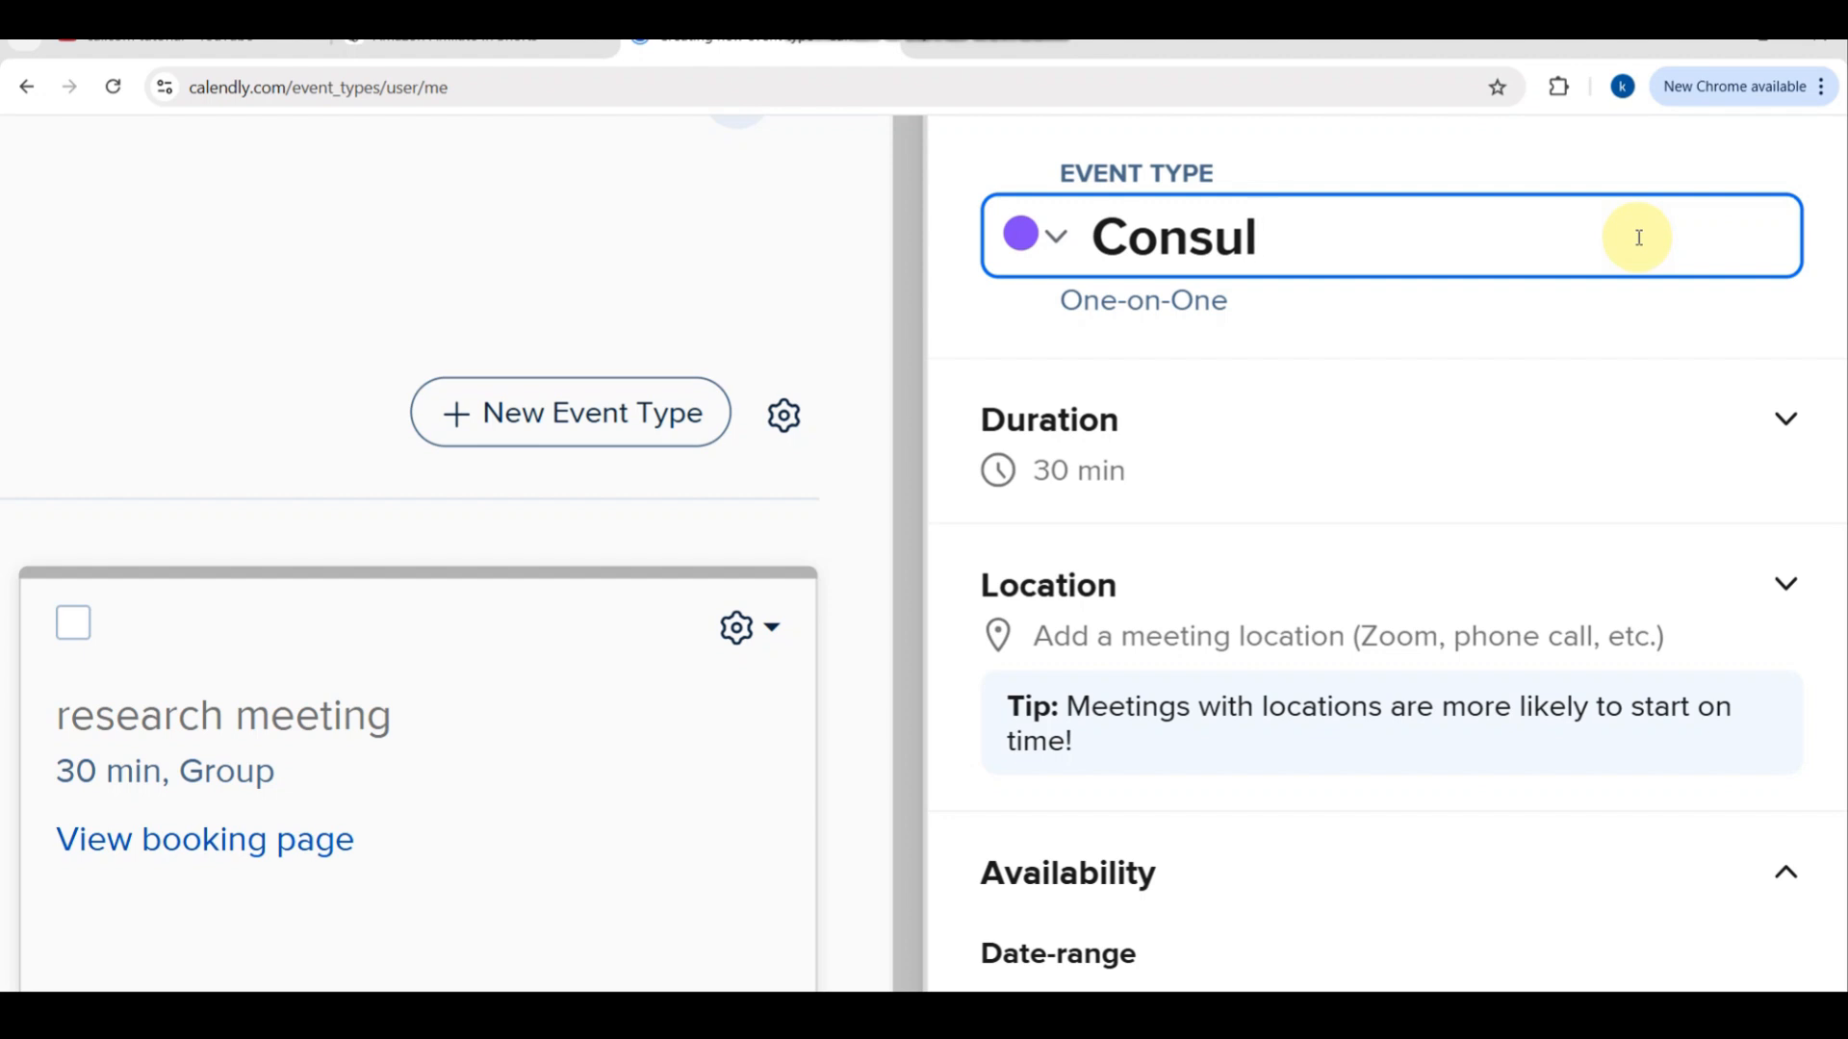
pyautogui.write('ation')
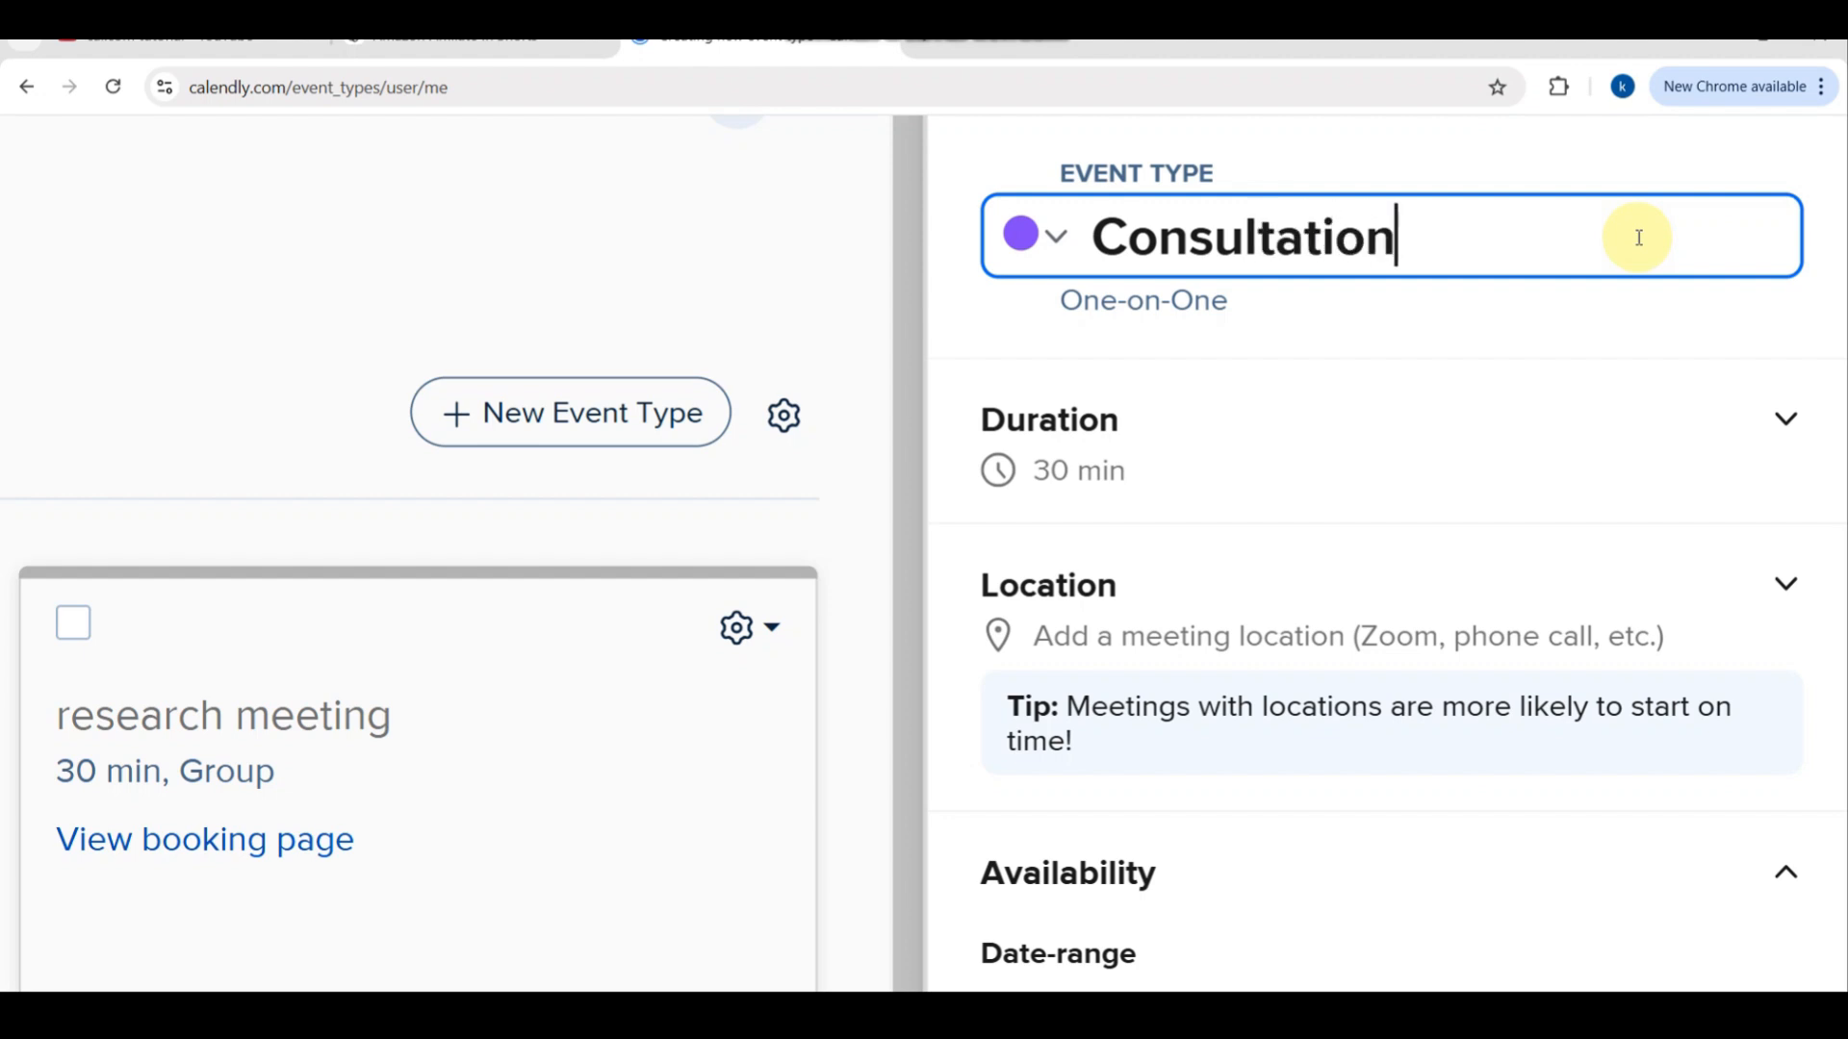
# Step: Set the duration of the Consultation event type to 60 min
pyautogui.click(1795, 433)
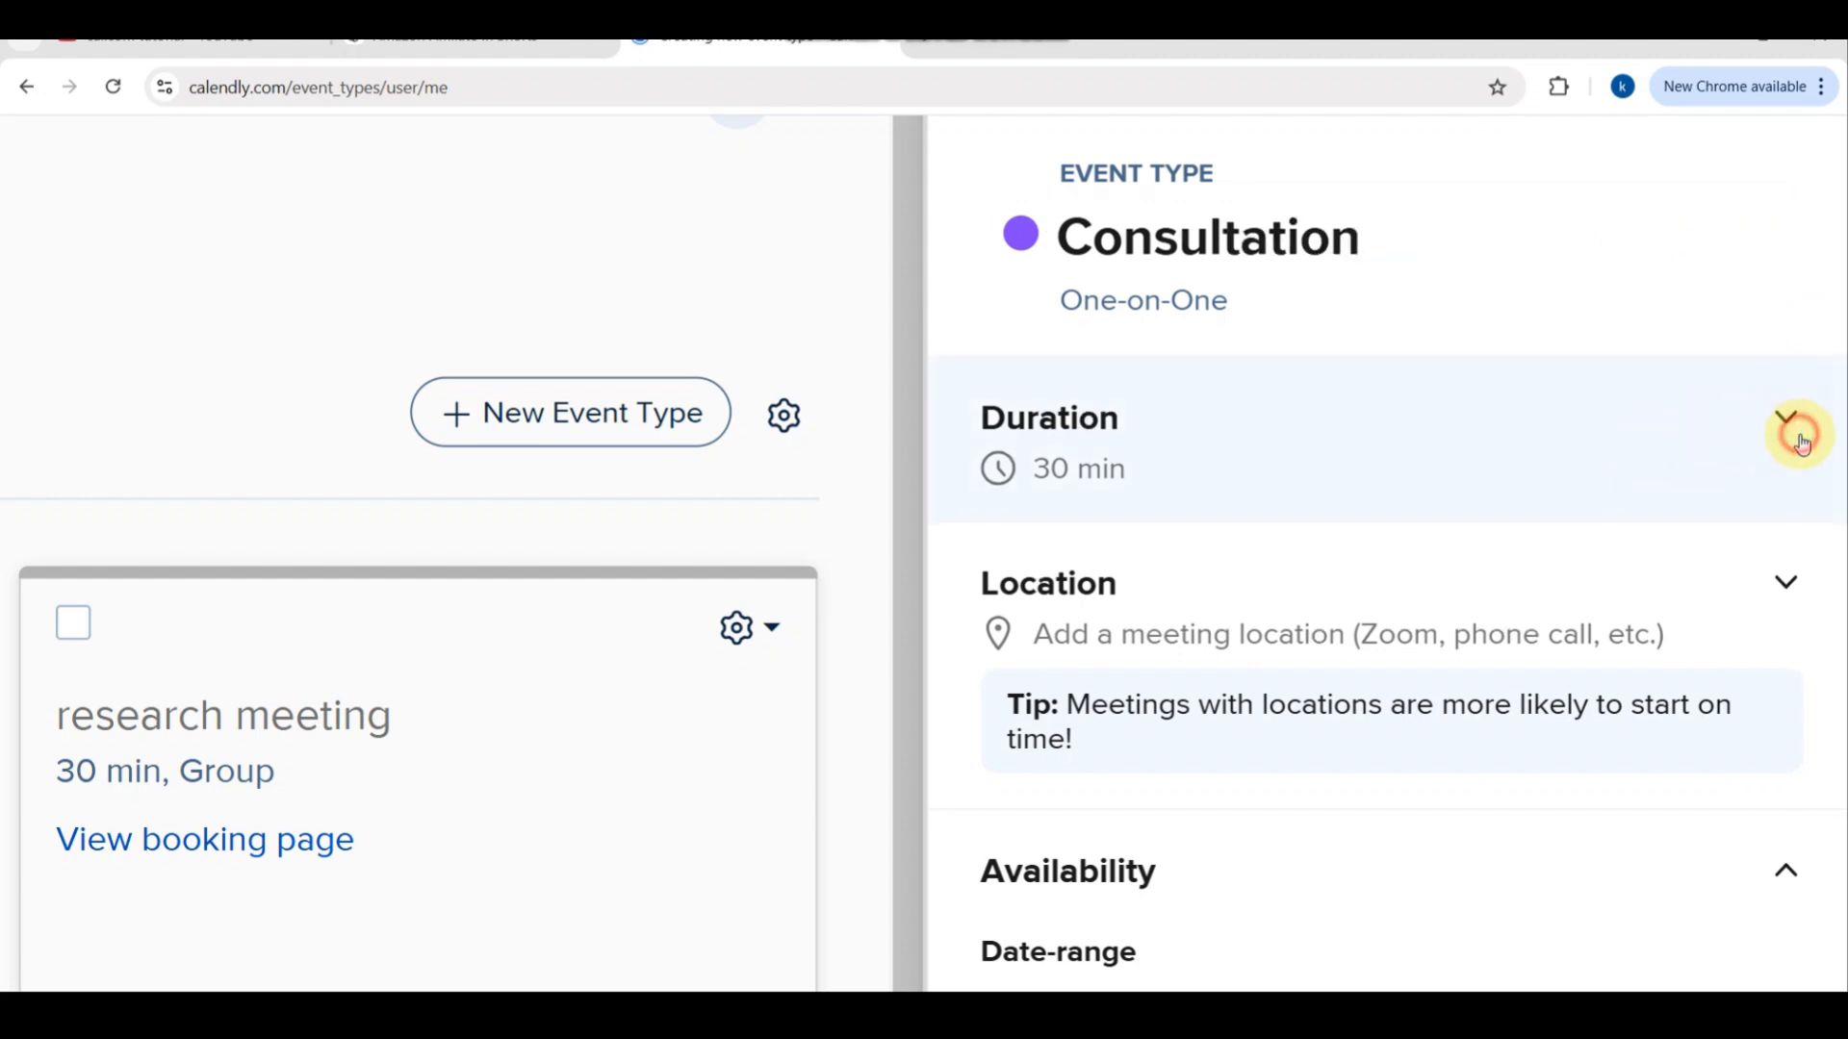
pyautogui.click(1418, 528)
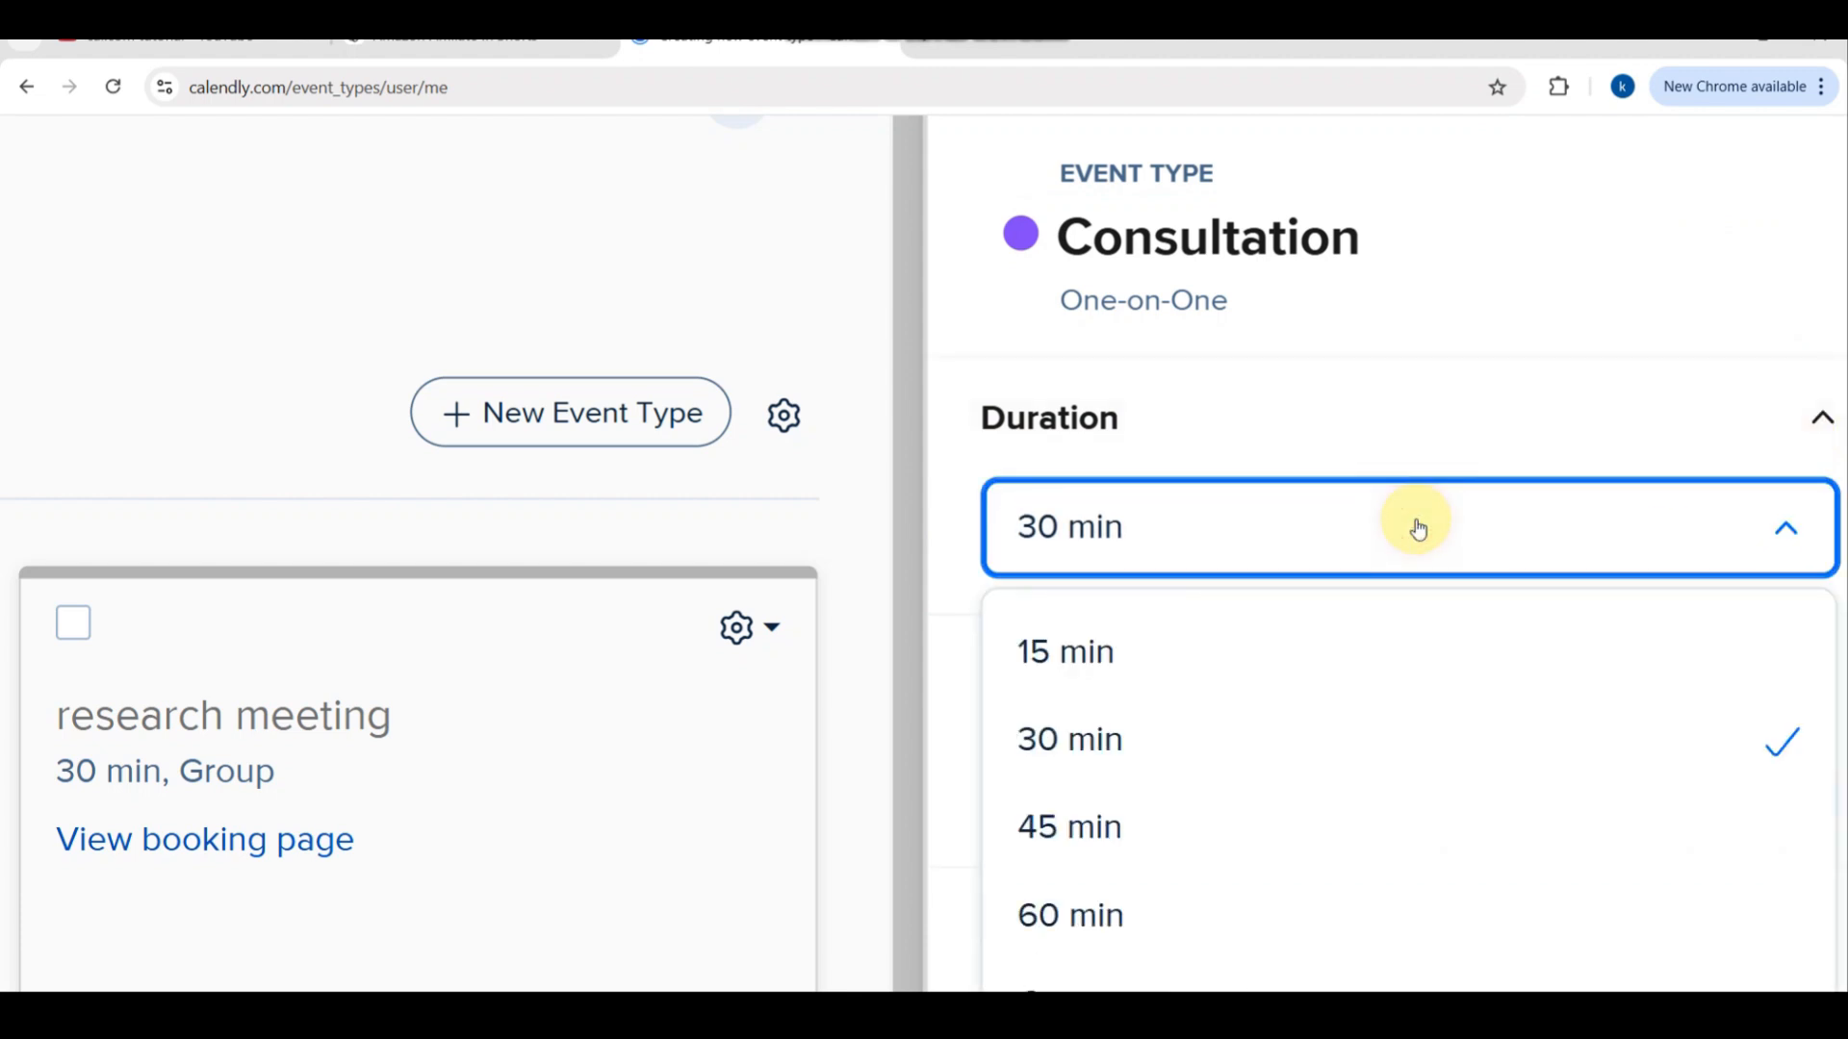
pyautogui.scroll(-2, 1261, 539)
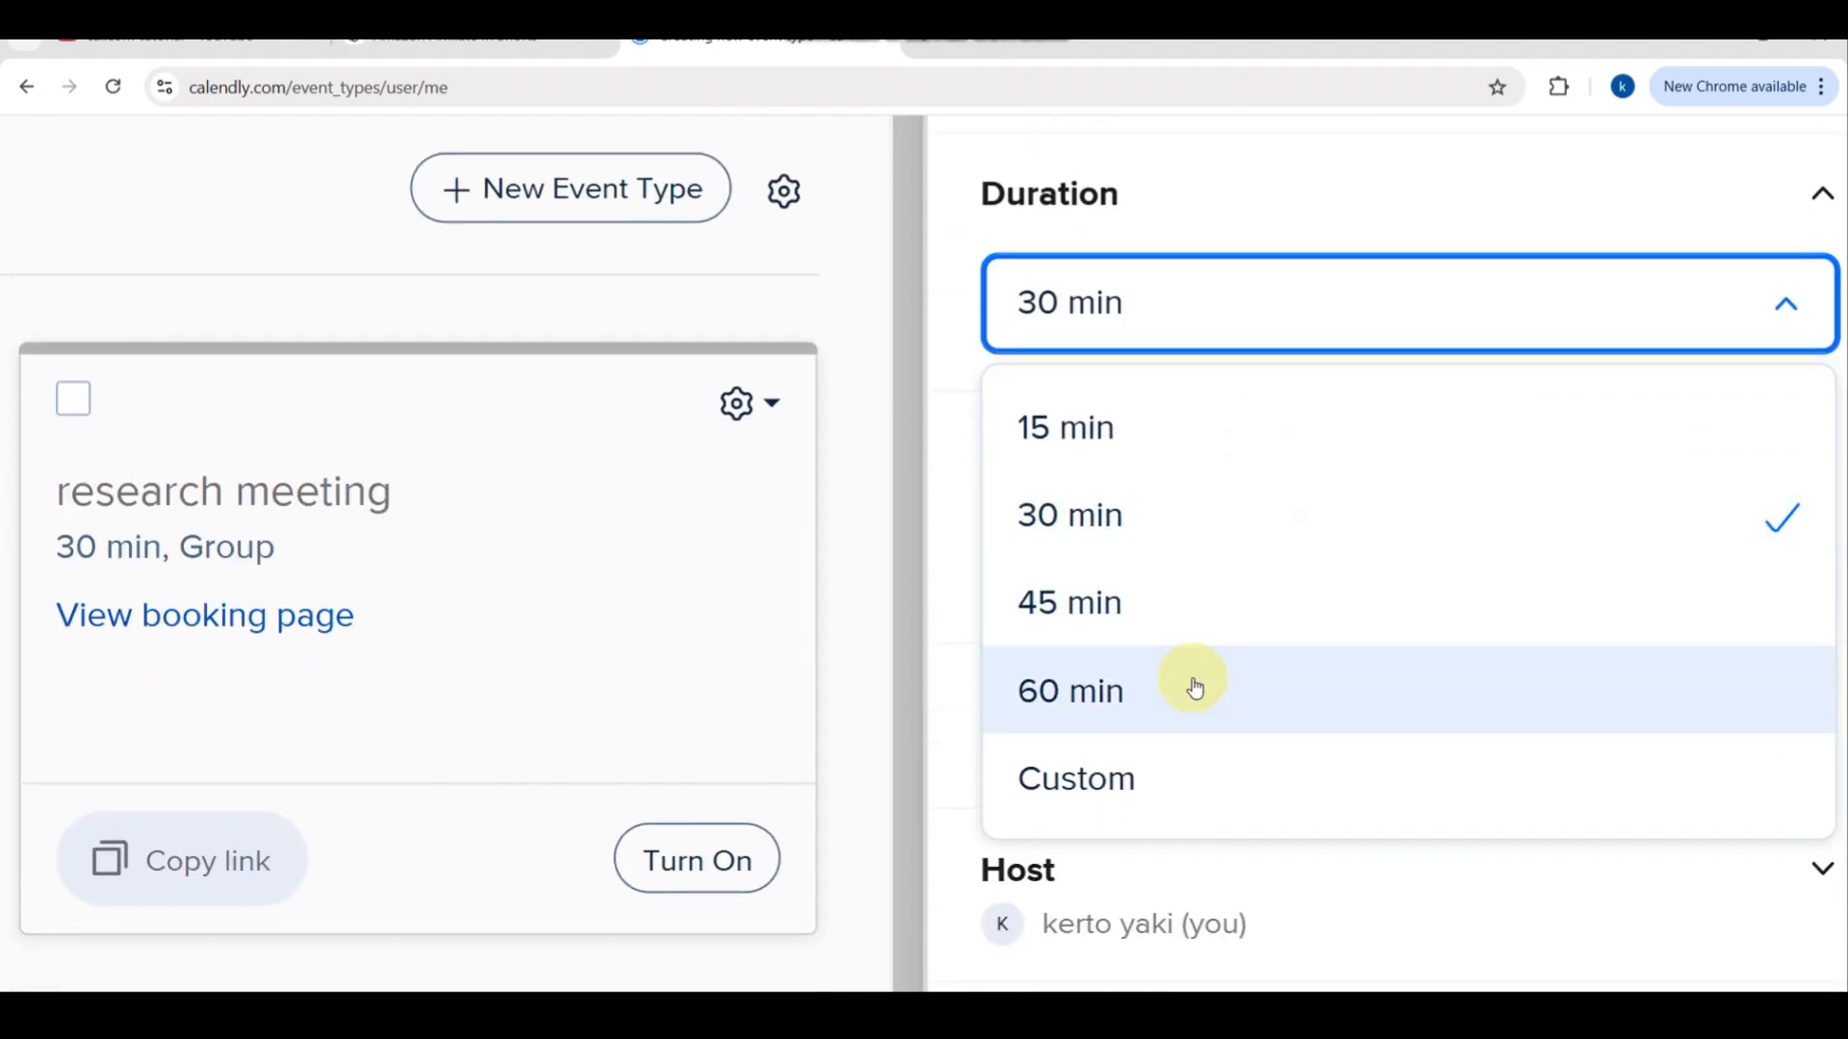
pyautogui.click(1194, 689)
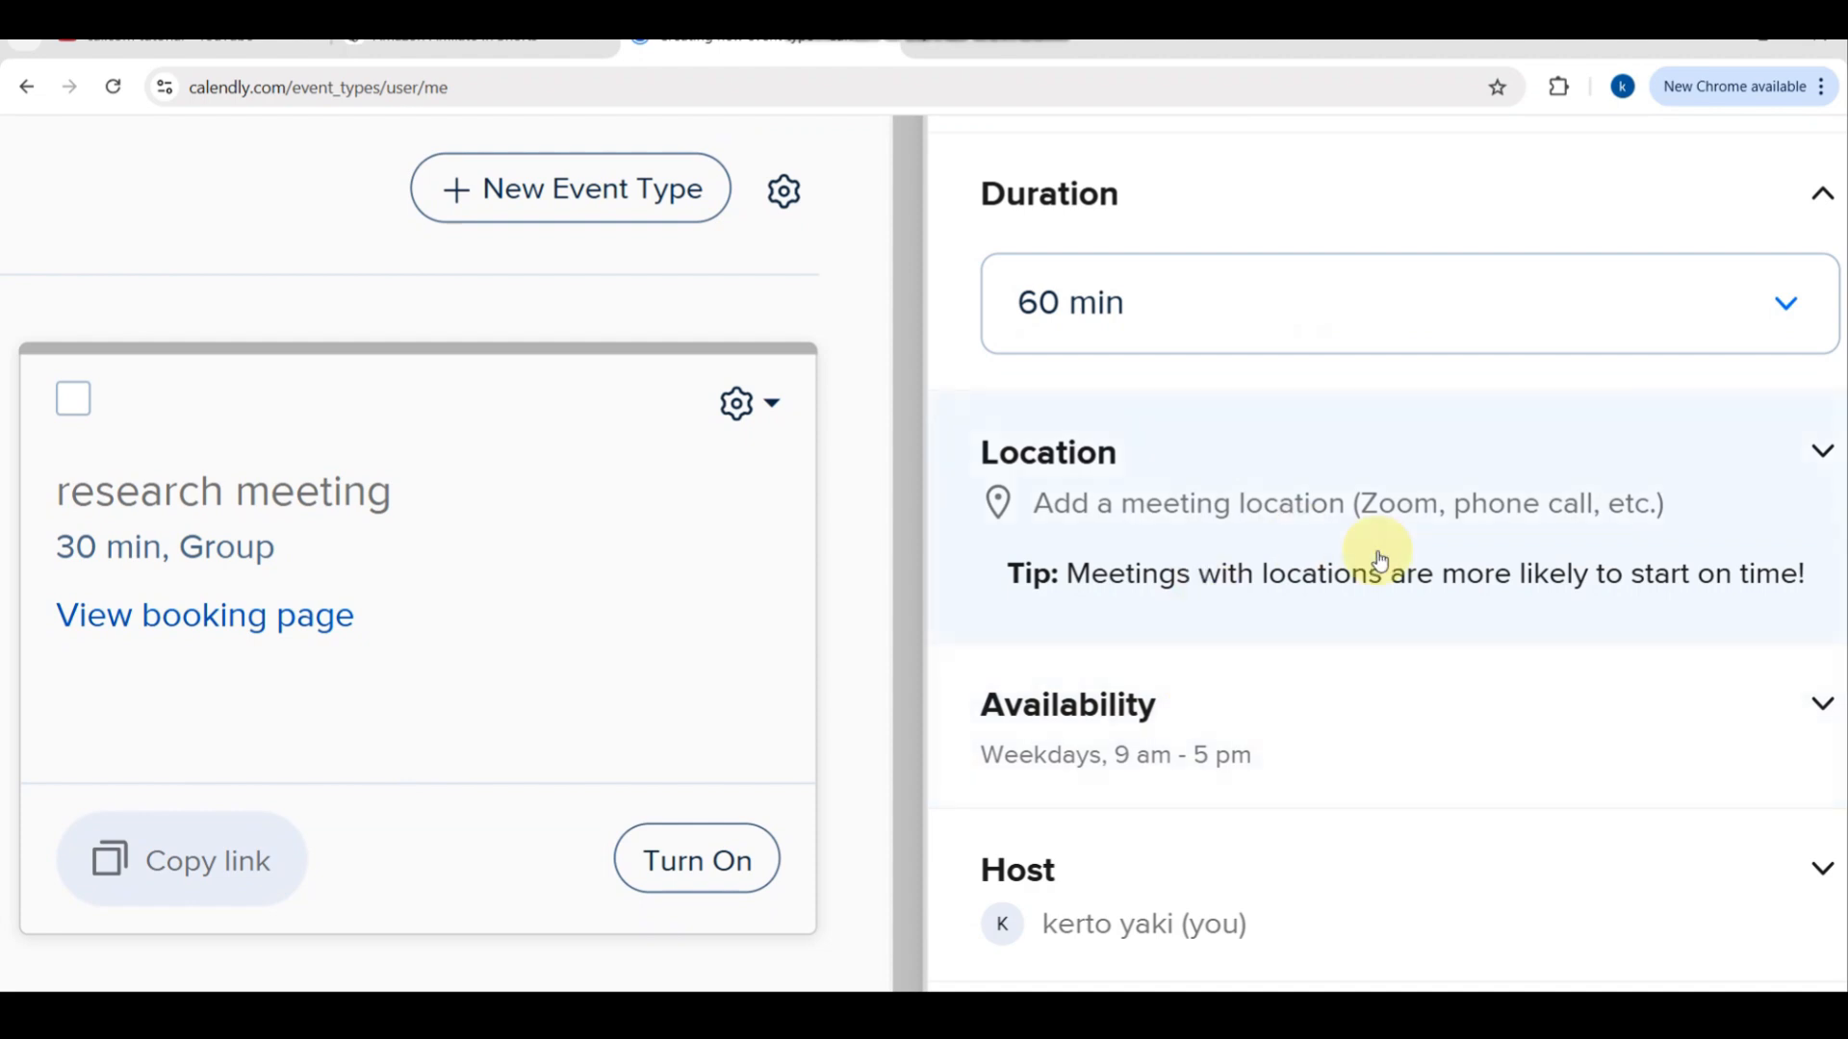
# Step: Pick Microsoft Teams as the Consultation's meeting location, and replace it with Google Meet
pyautogui.hscroll(1, 1382, 556)
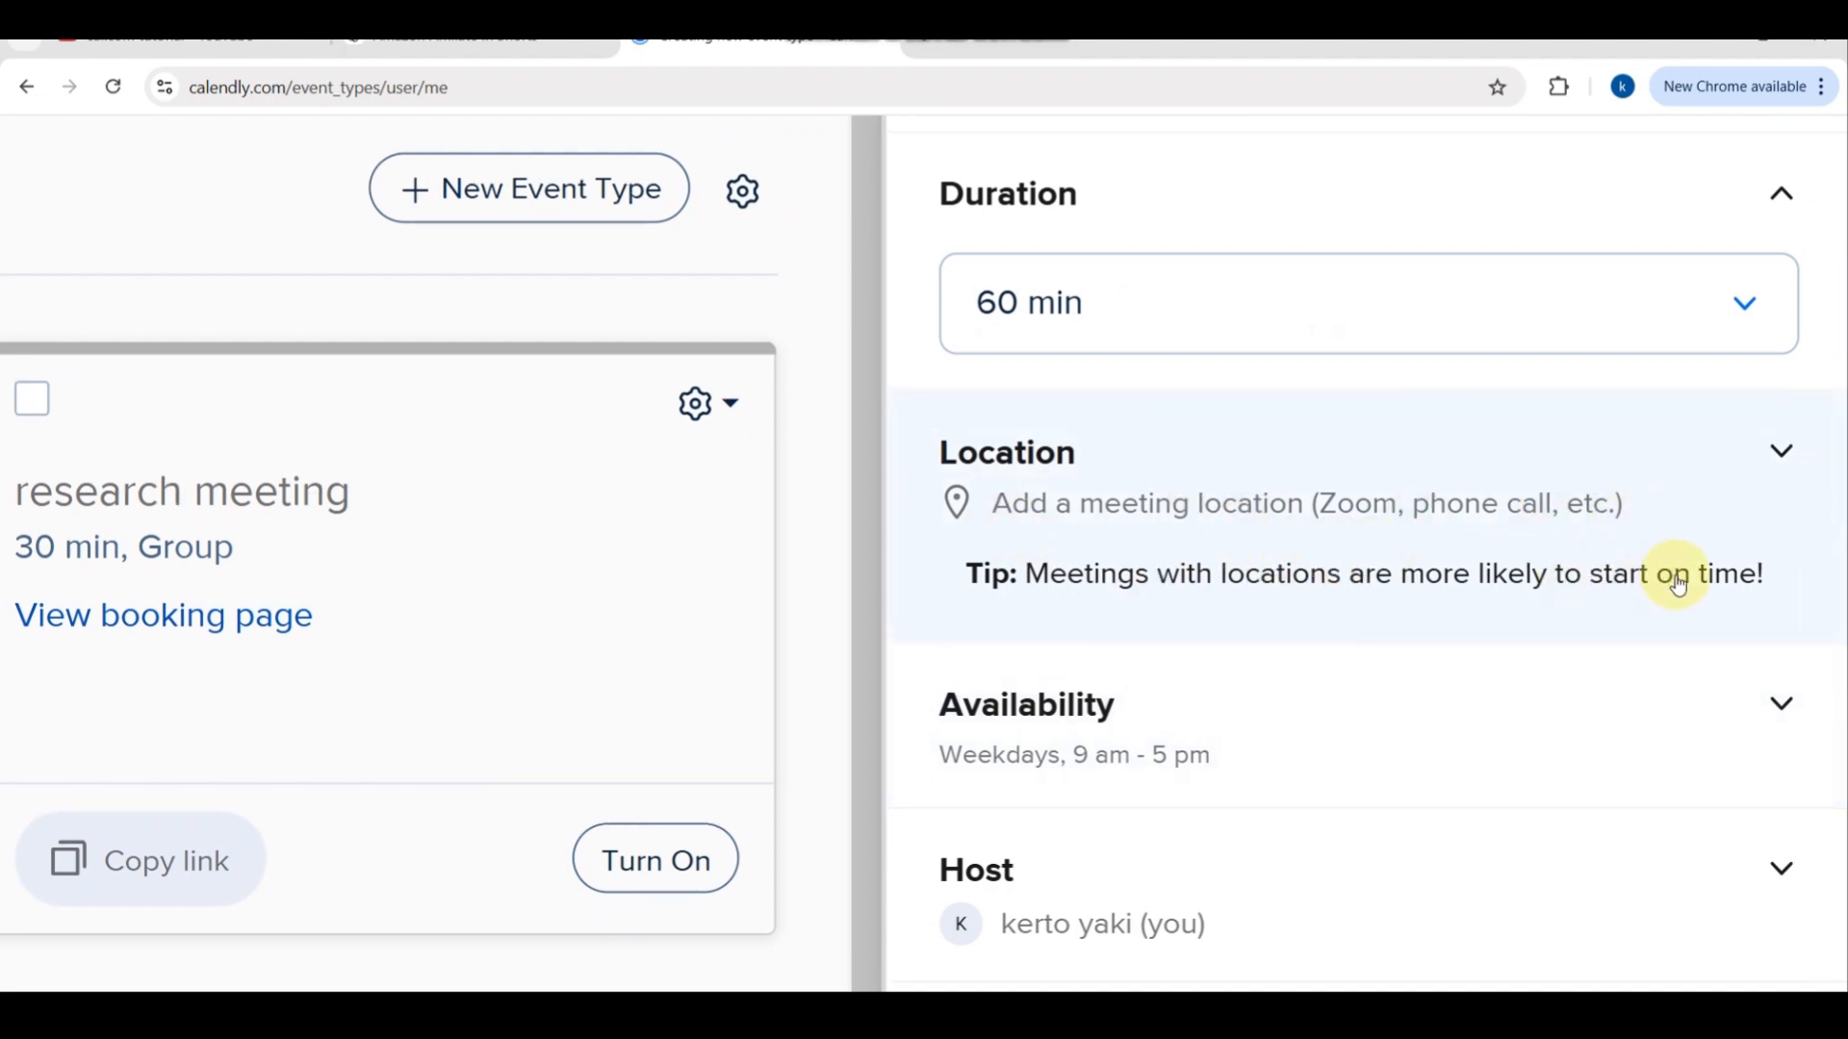
pyautogui.click(1761, 454)
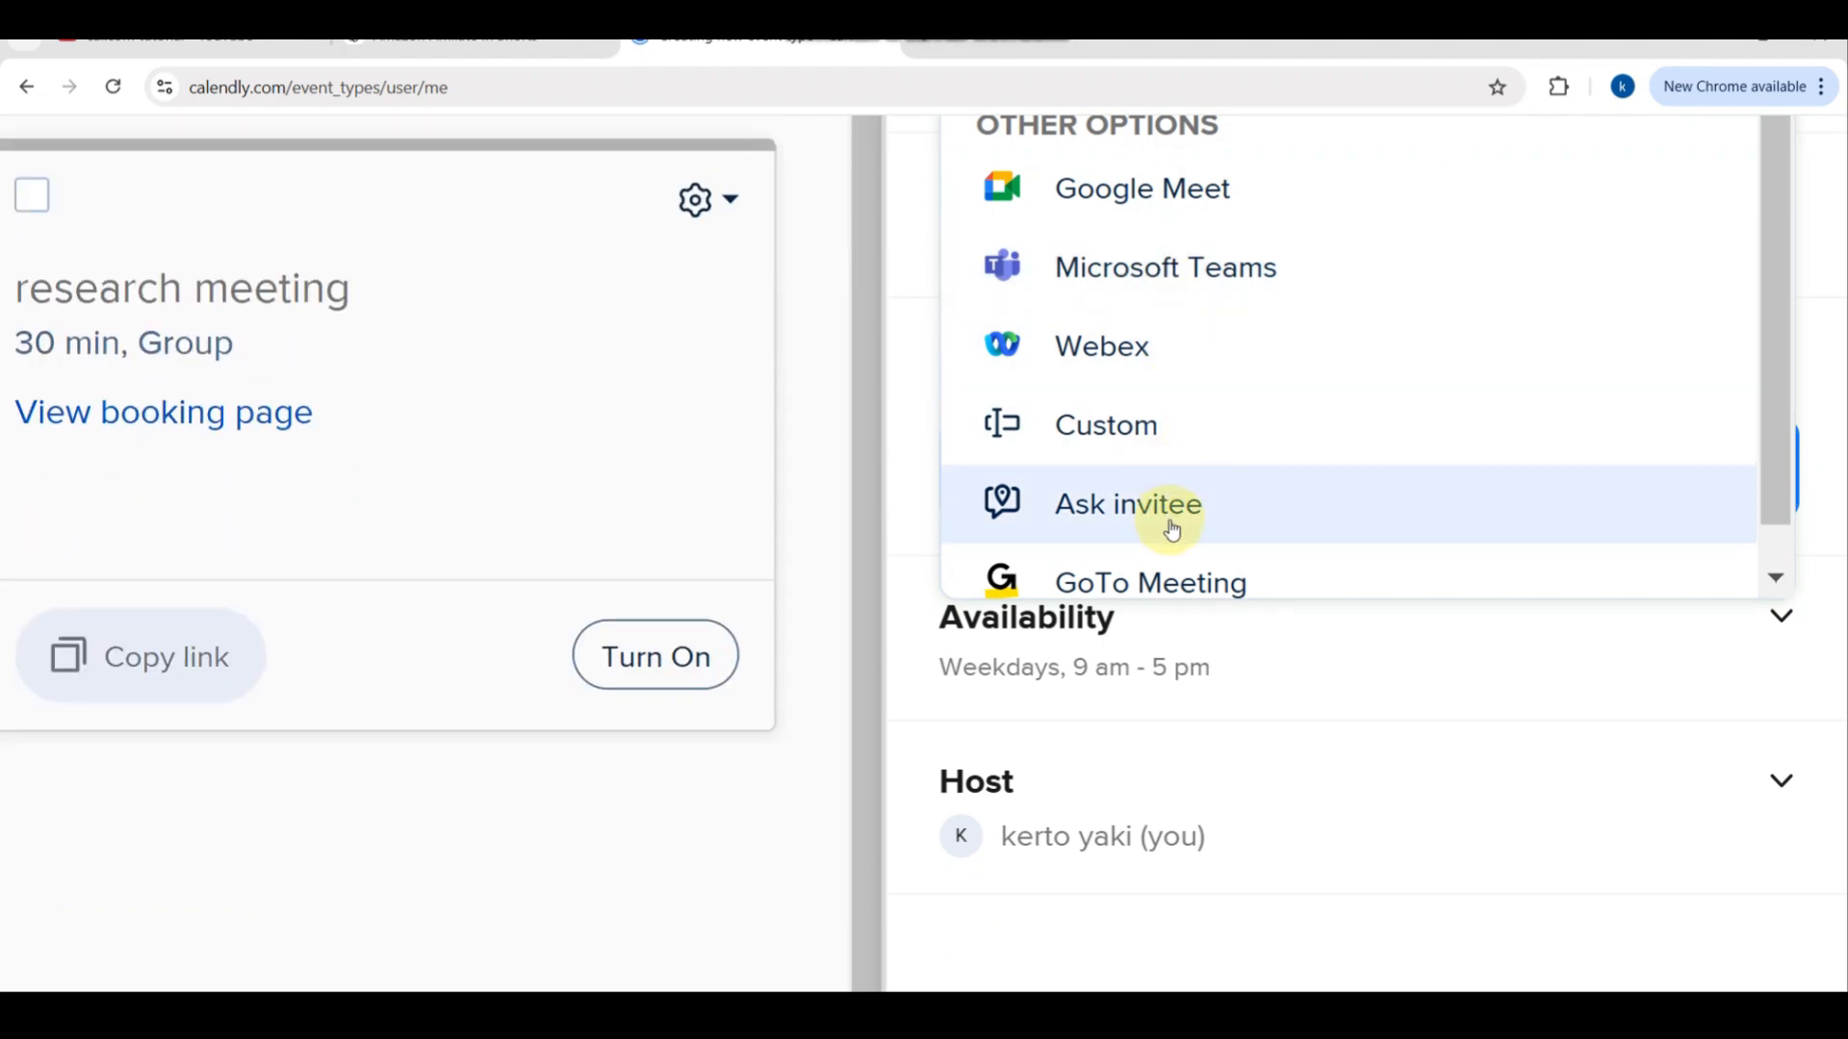
pyautogui.click(1209, 255)
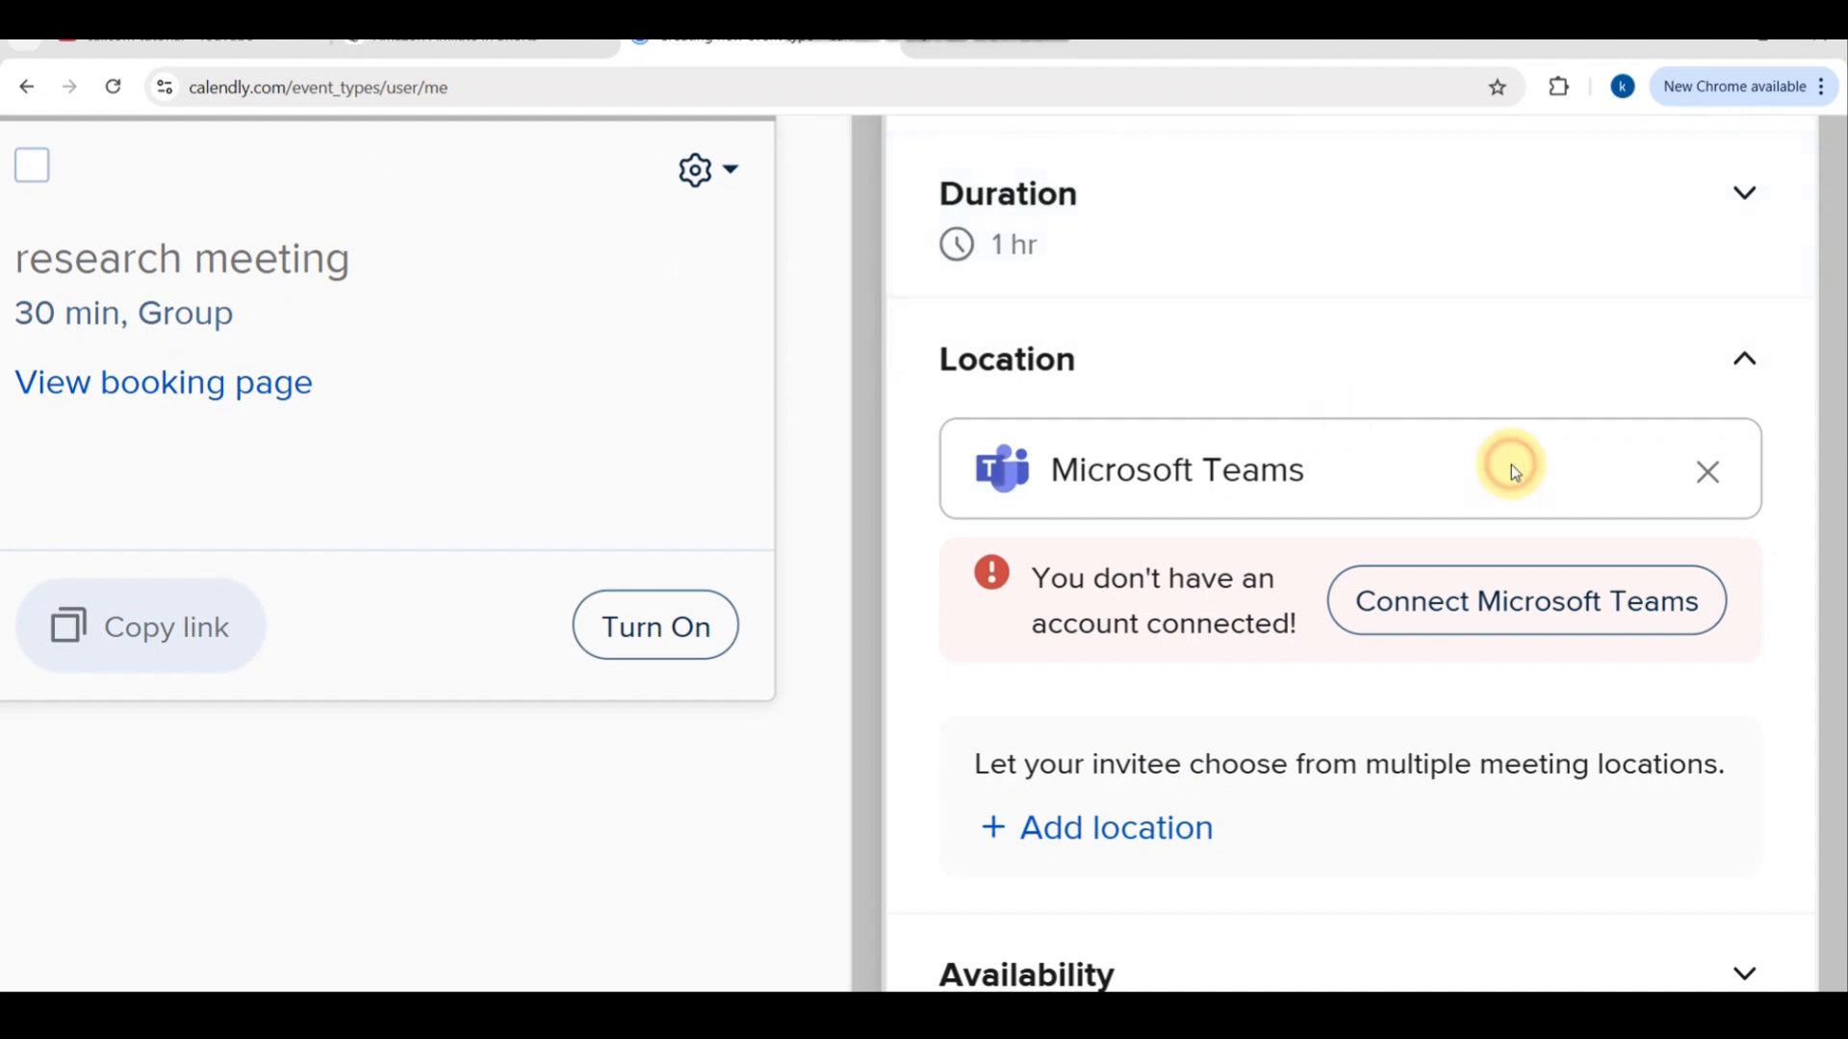
pyautogui.click(1703, 471)
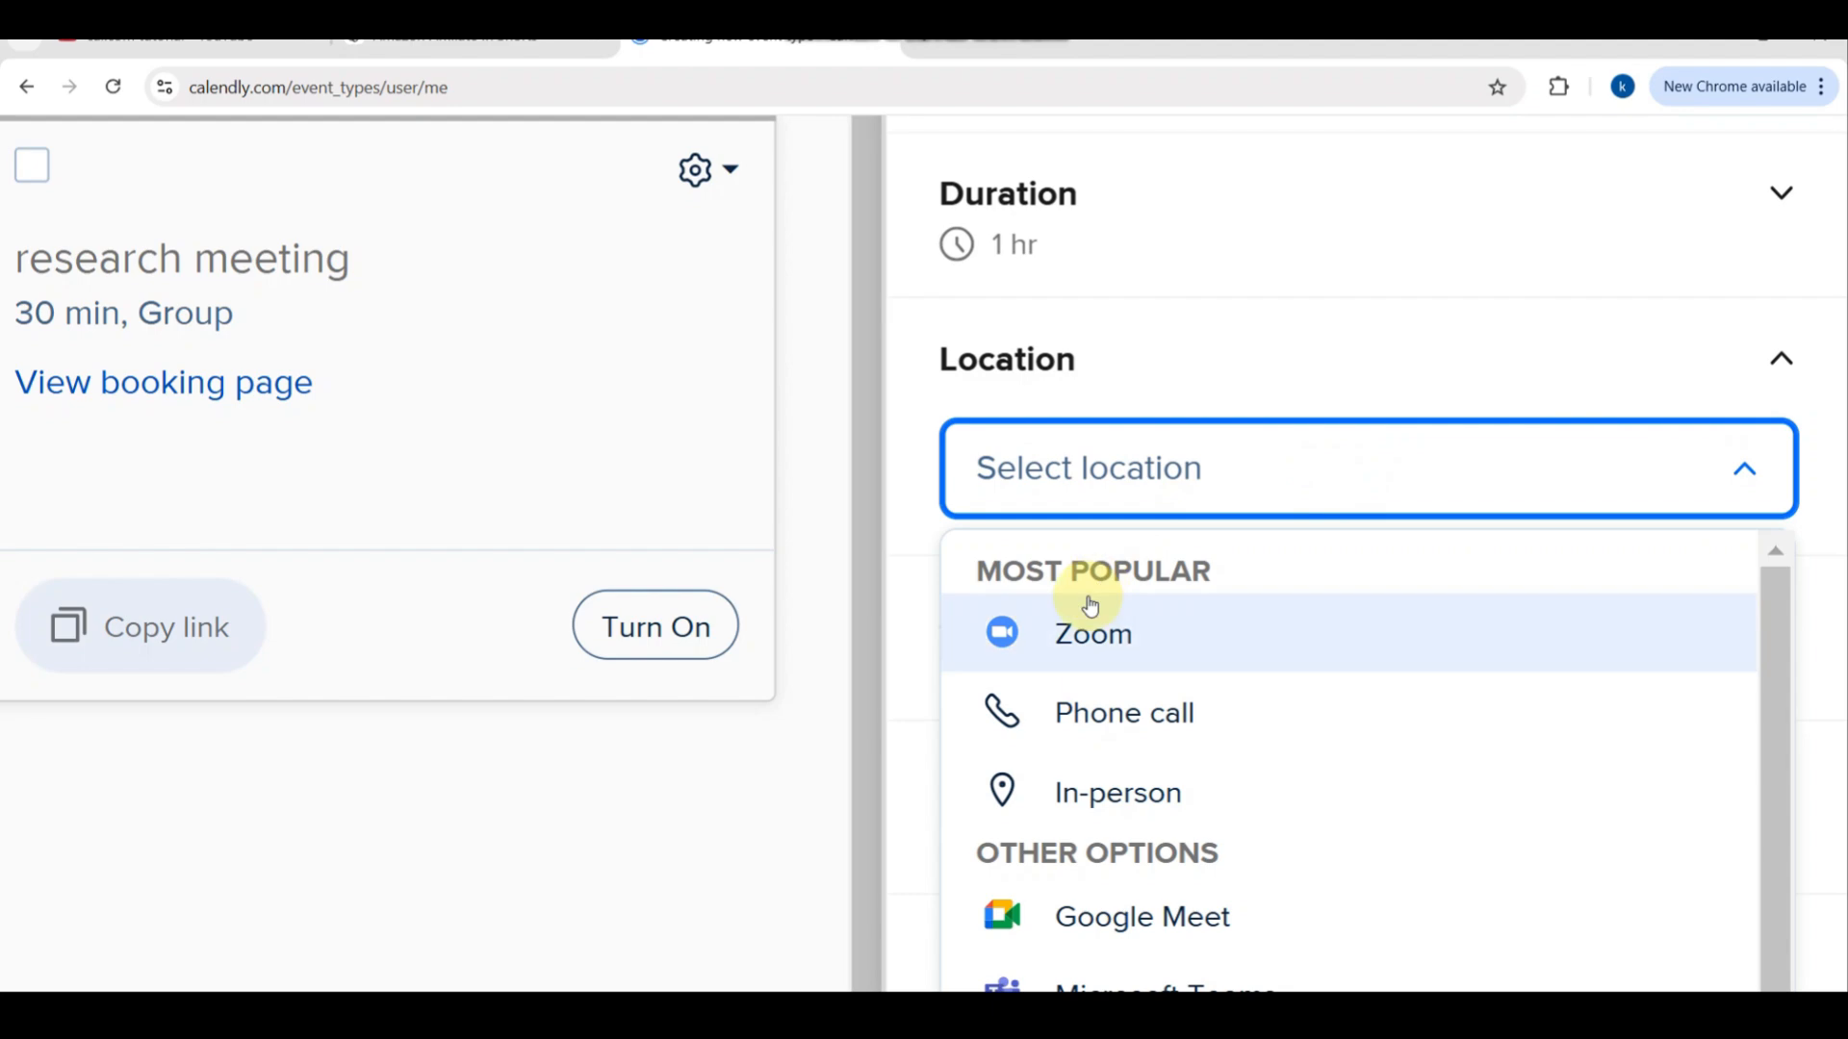
pyautogui.click(1076, 923)
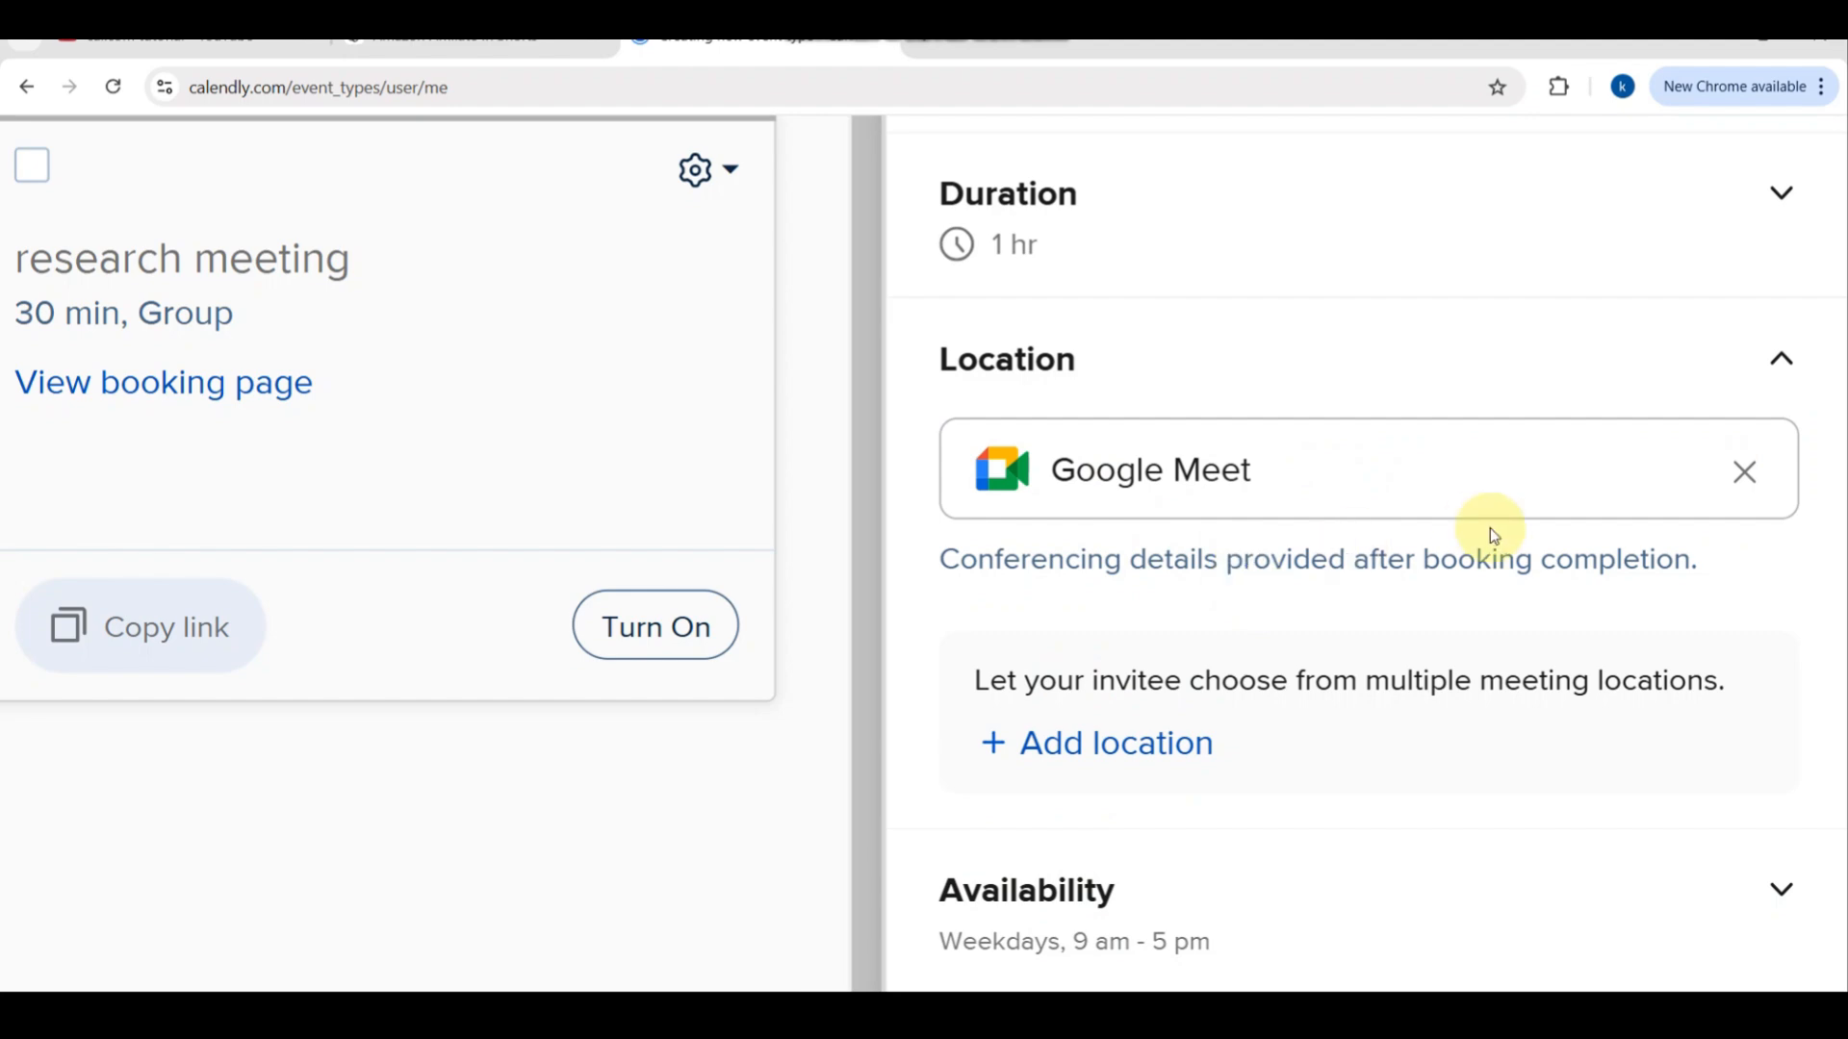
# Step: Examine the Consultation's availability section for its date range, notice period and weekly hours, and collapse it
pyautogui.scroll(-3, 1490, 527)
pyautogui.hotkey('ctrl', '0')
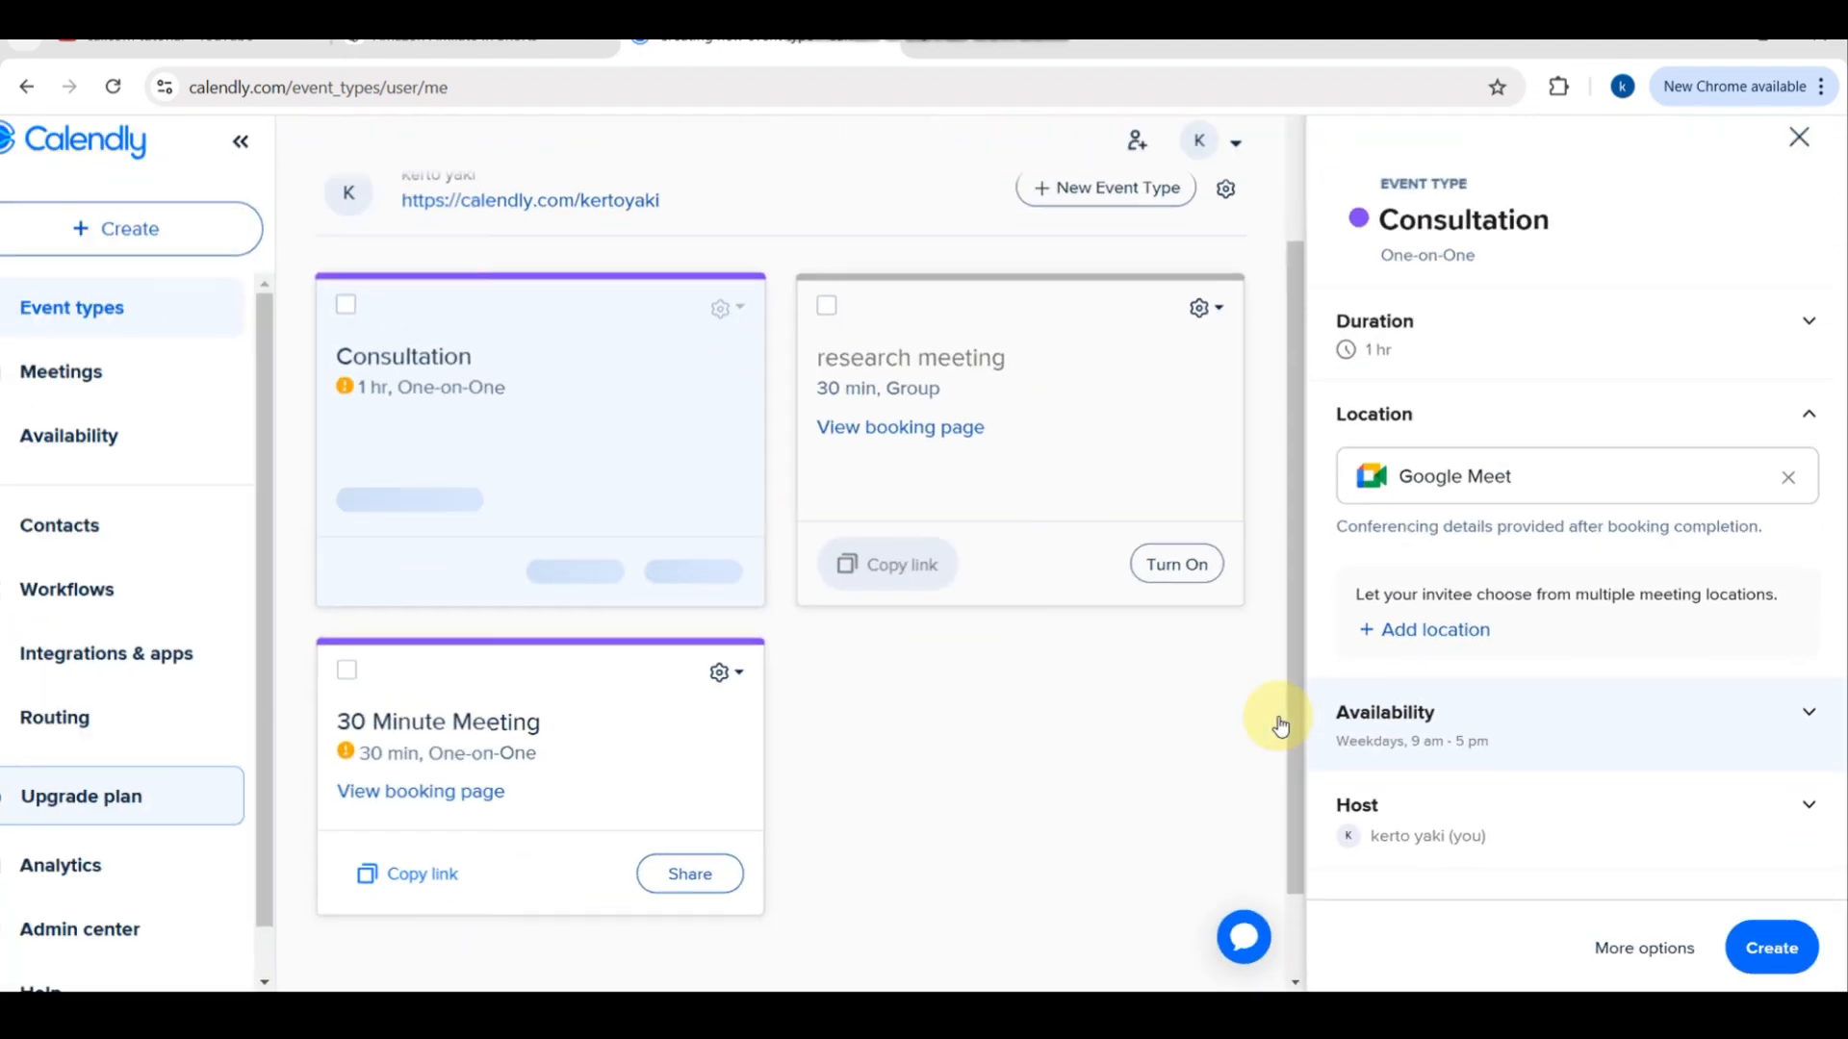
pyautogui.click(1751, 728)
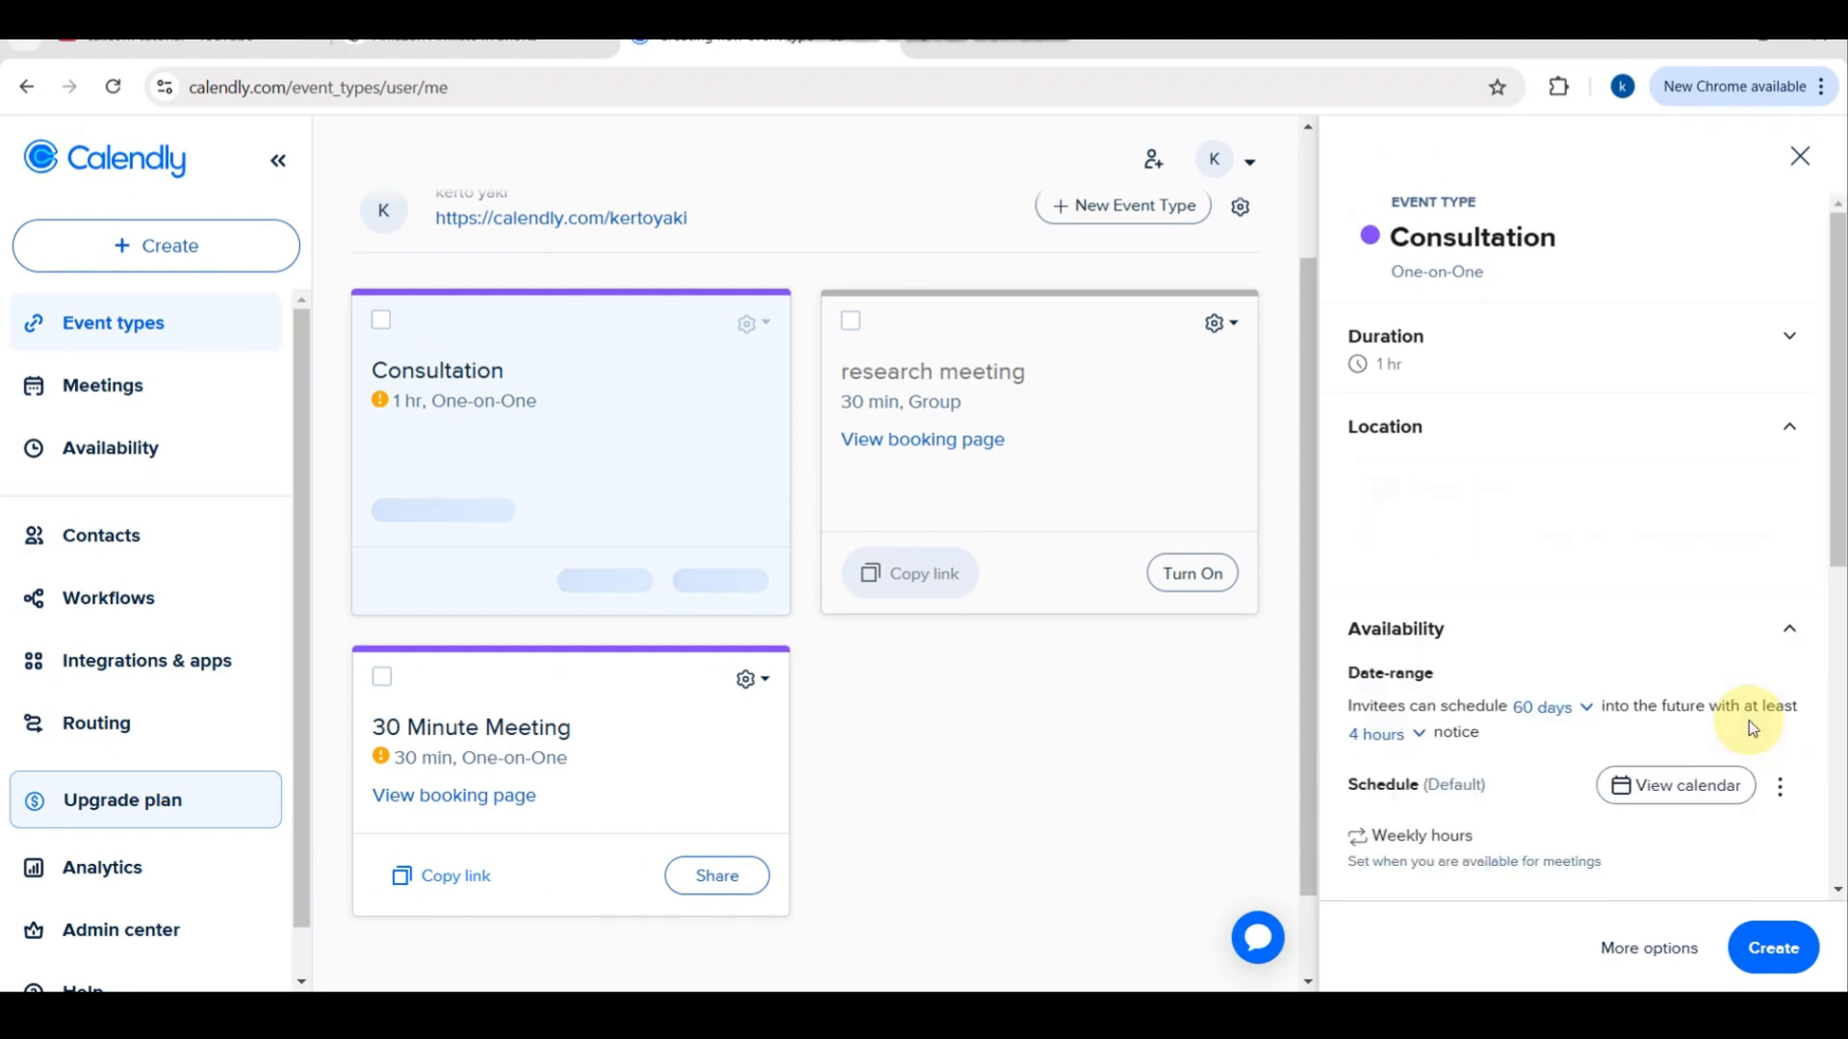
pyautogui.scroll(-3, 1492, 729)
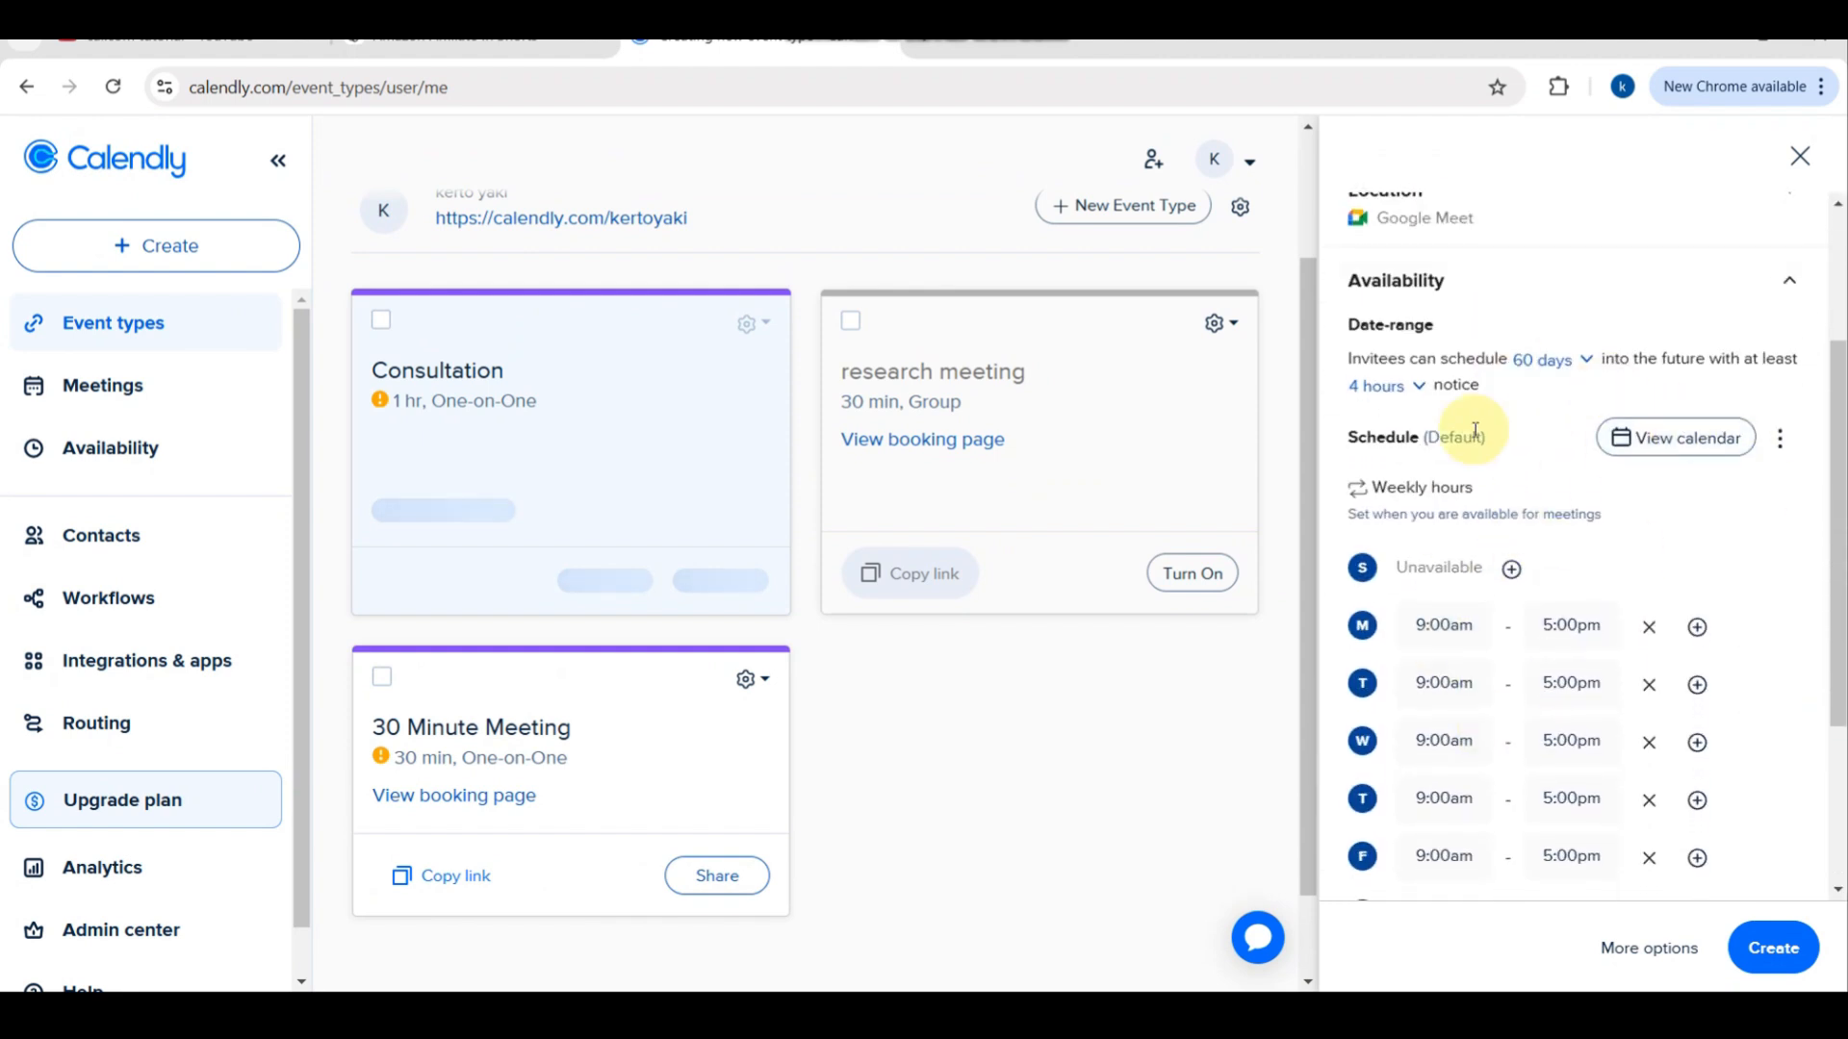
pyautogui.scroll(1, 1589, 303)
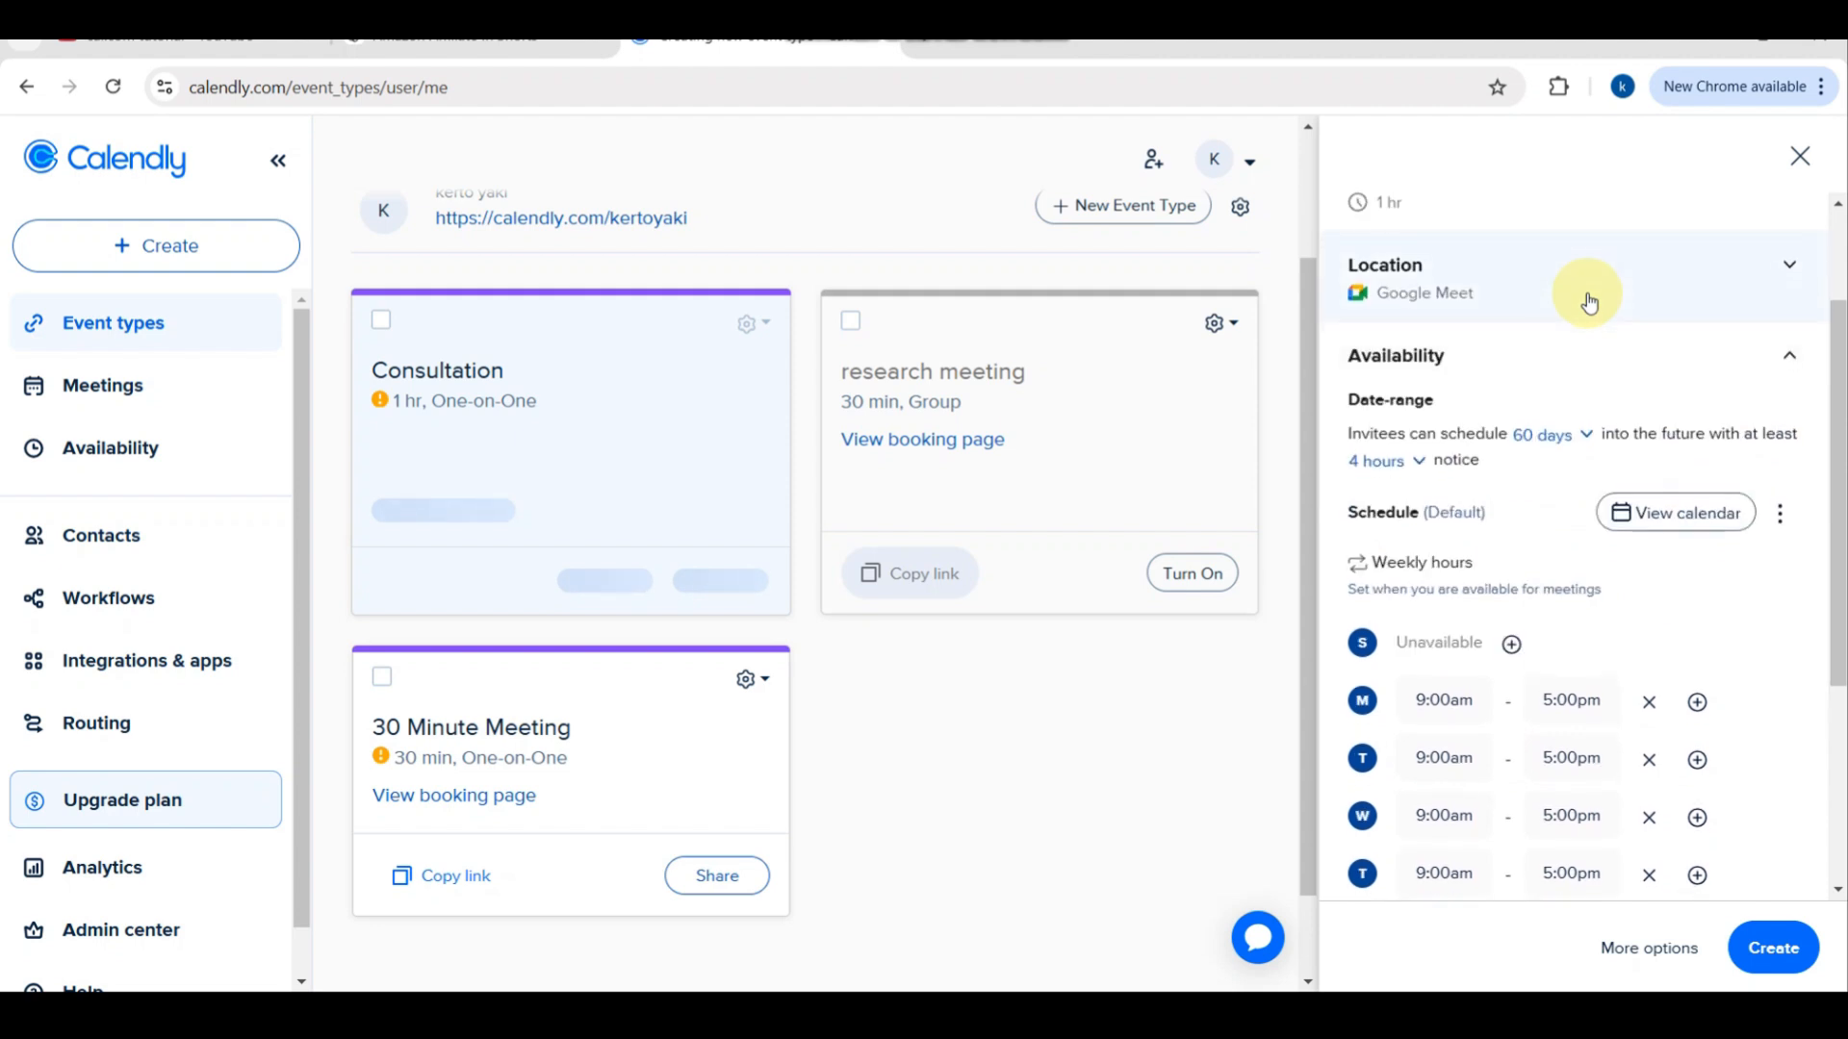
pyautogui.click(1788, 356)
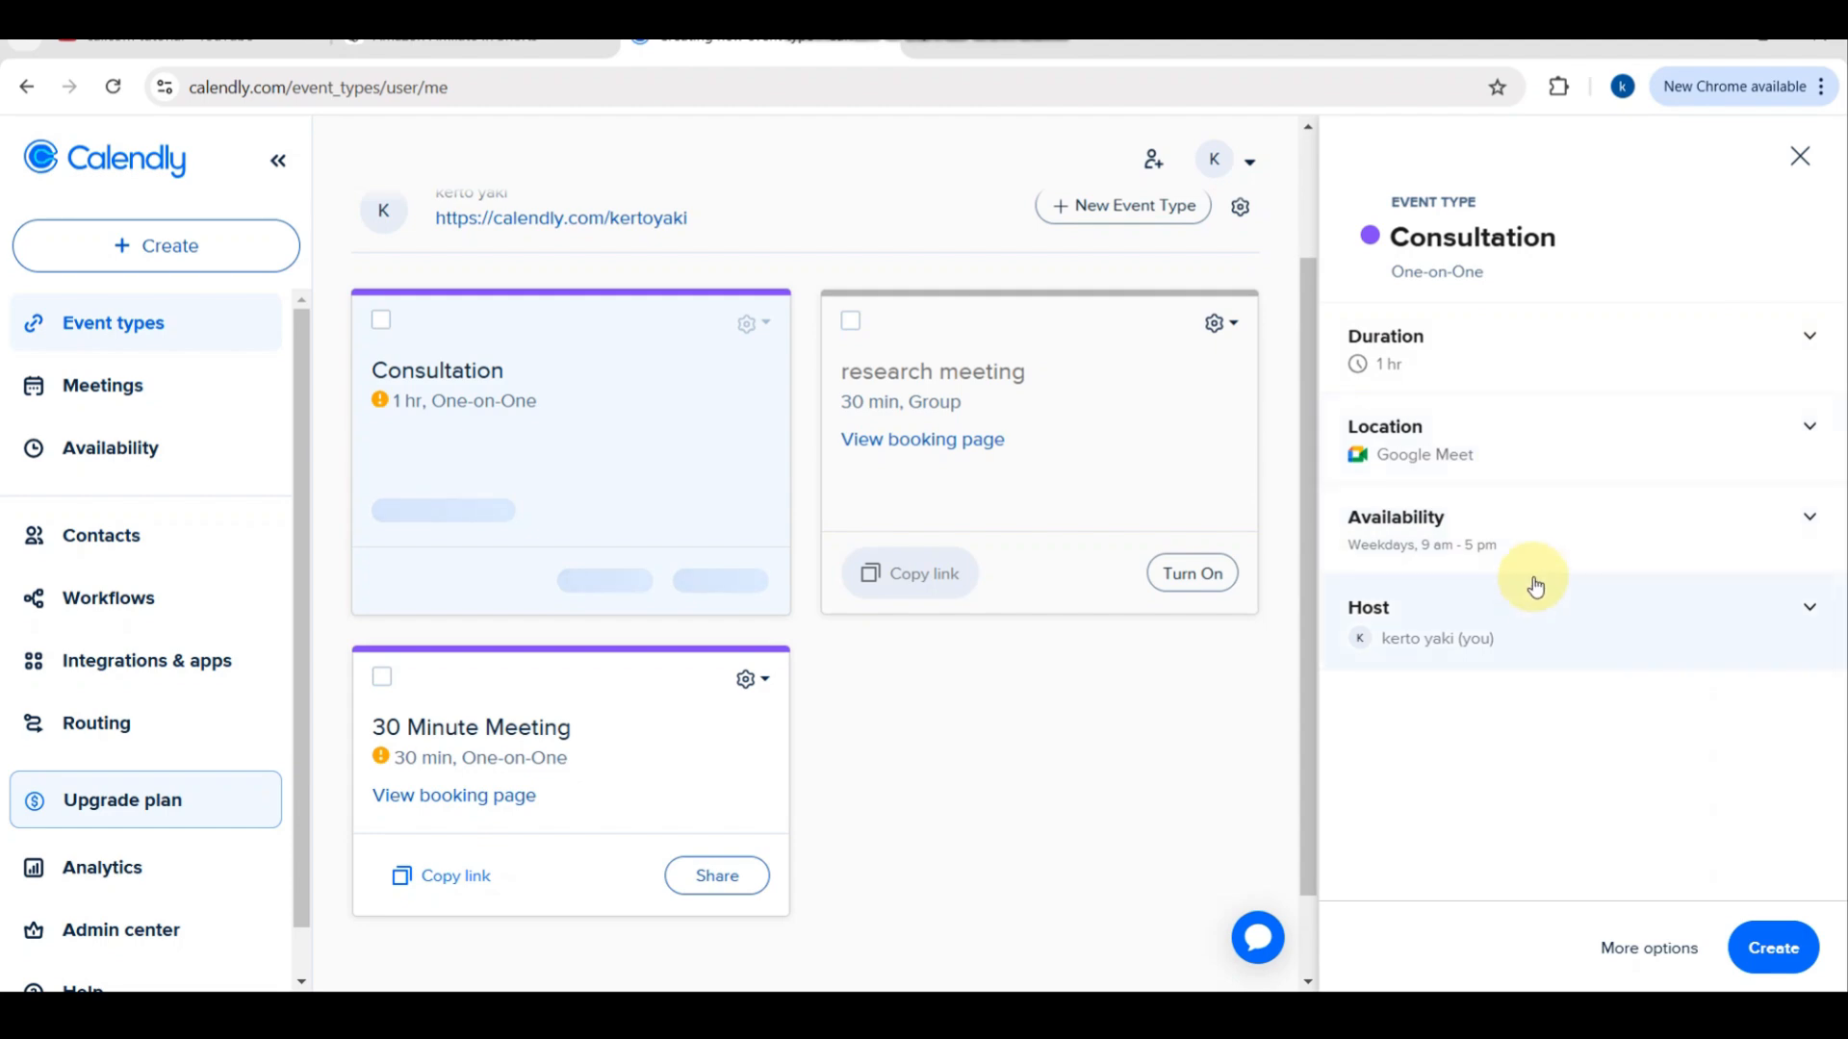
# Step: Check the host options for the Consultation event type, and collapse the section
pyautogui.hscroll(2, 1573, 568)
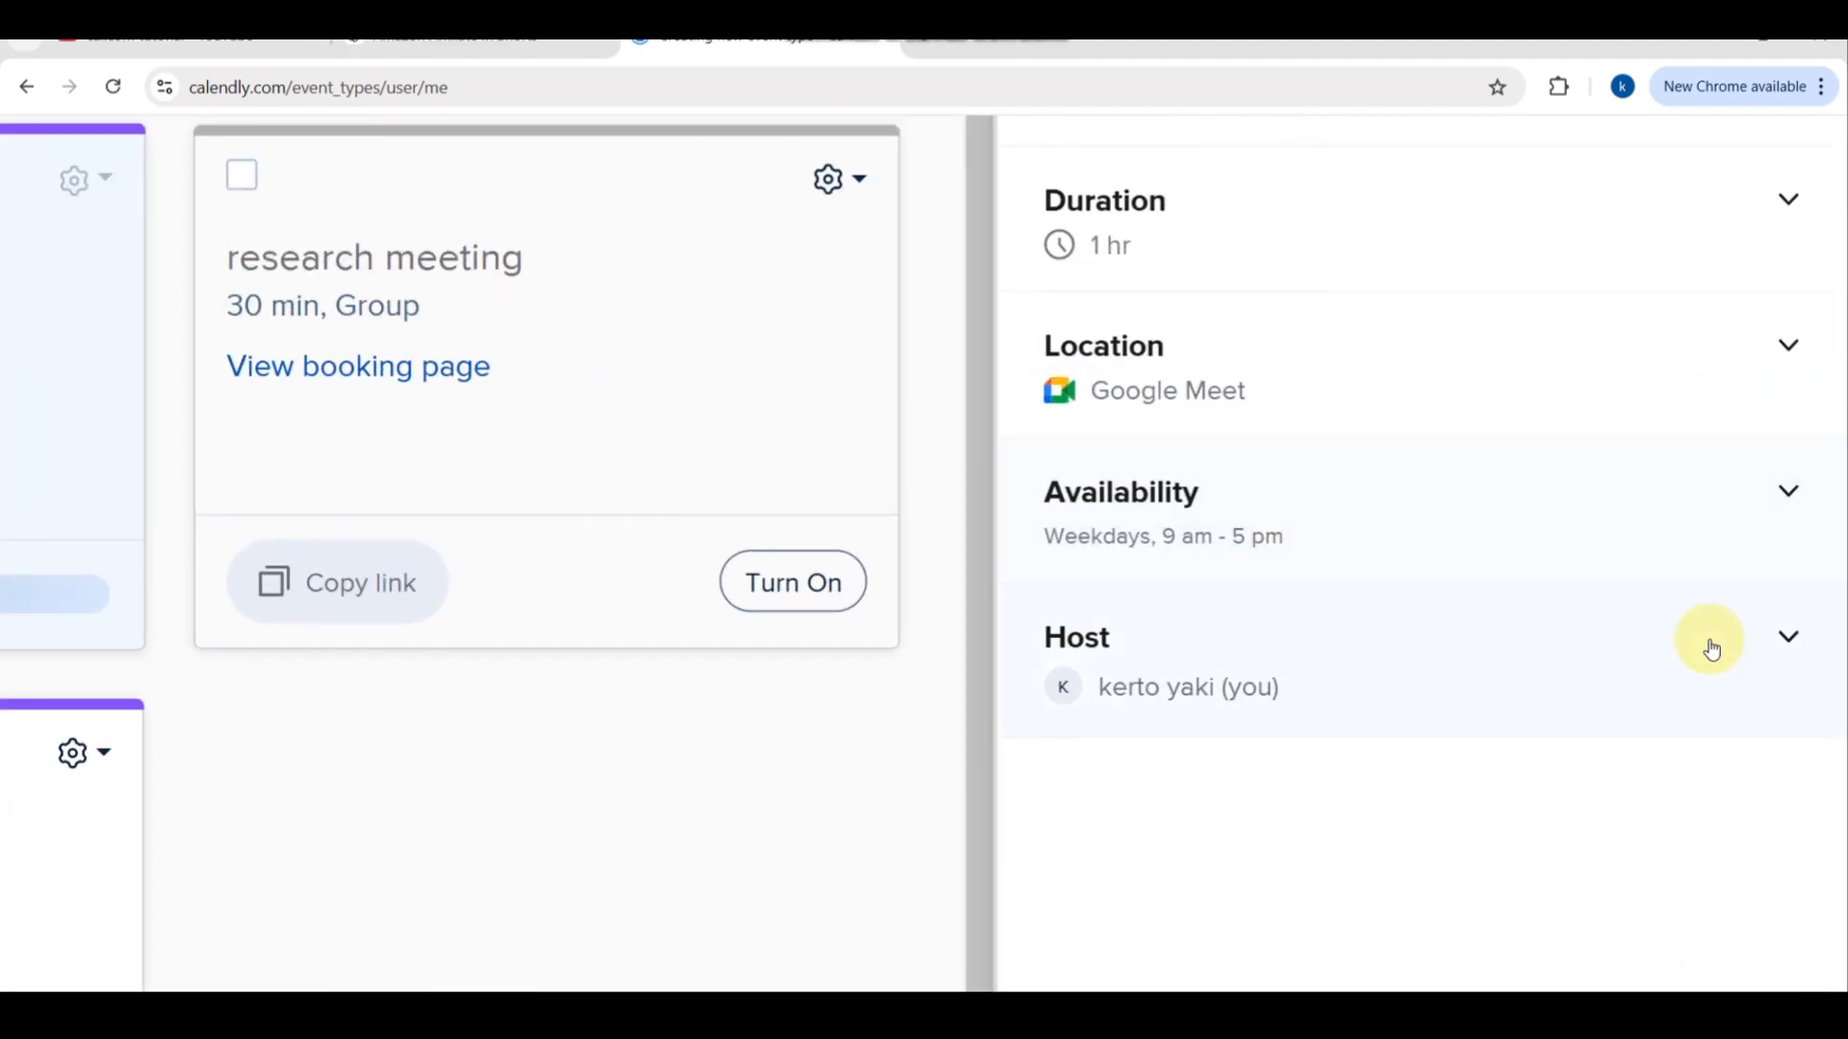
pyautogui.click(1754, 655)
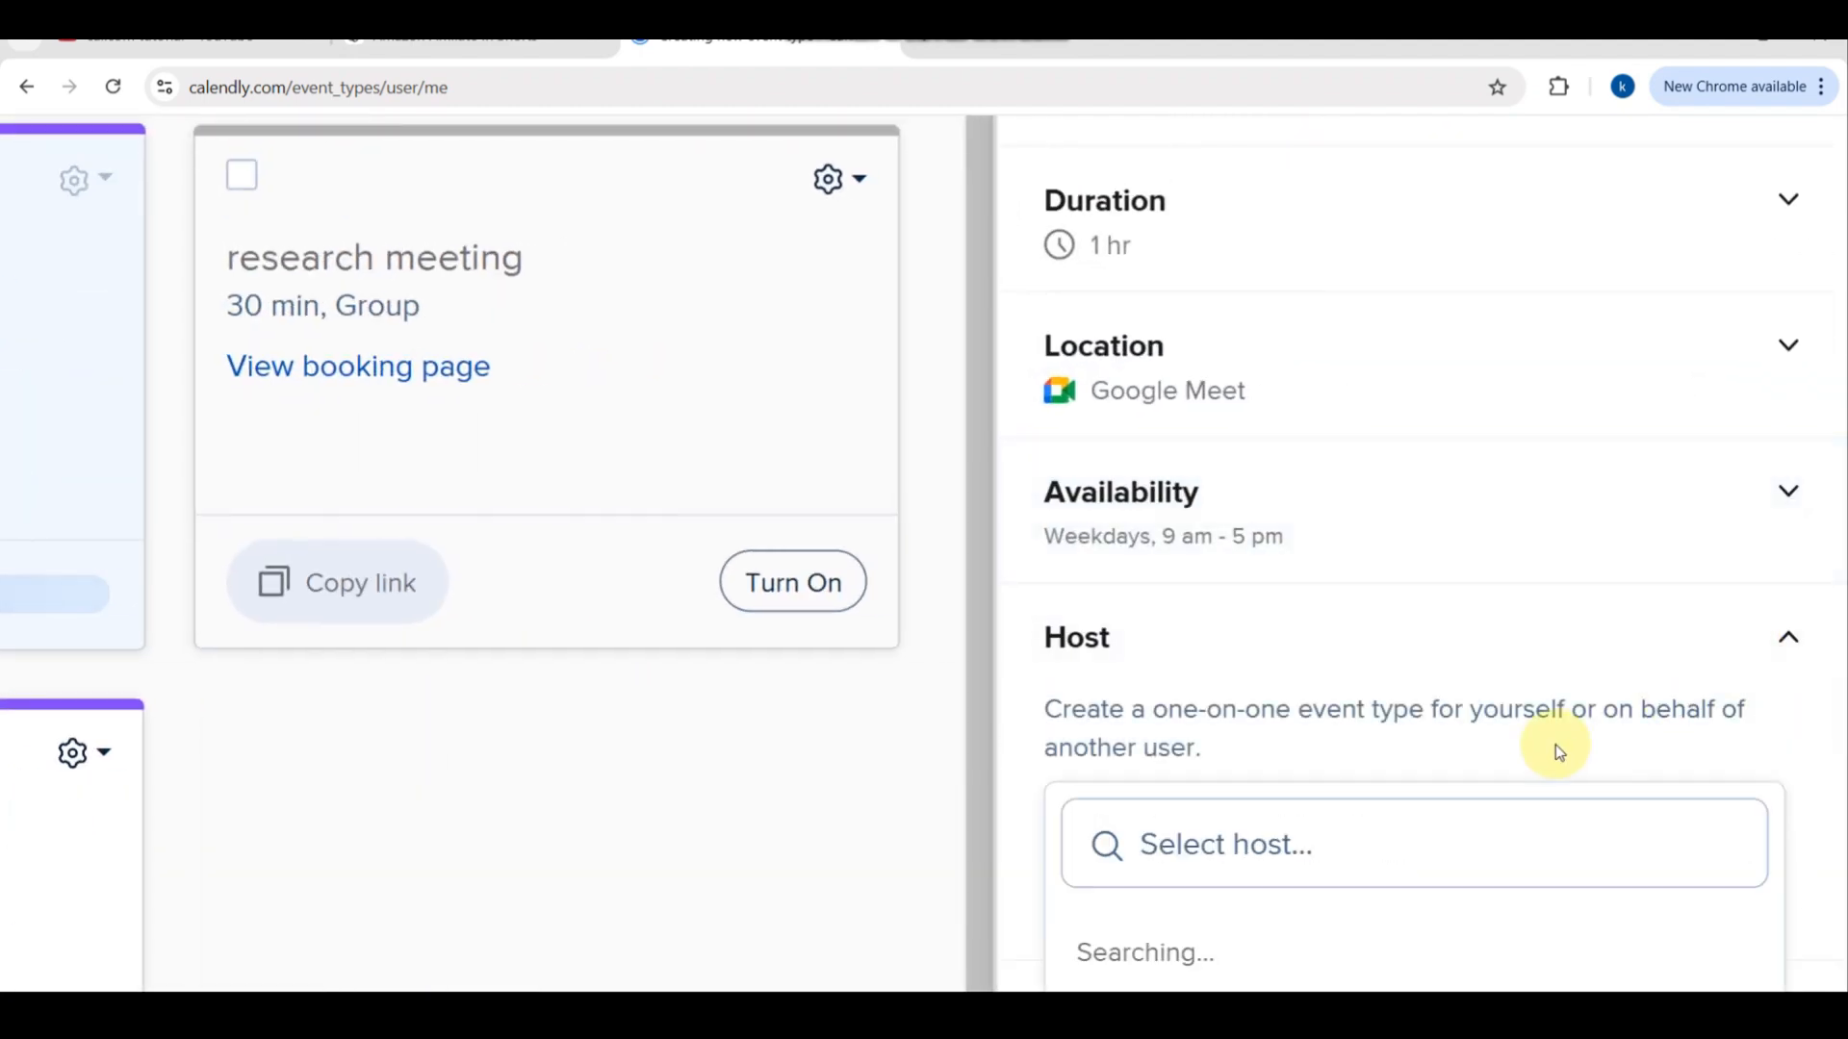
pyautogui.scroll(-3, 1550, 742)
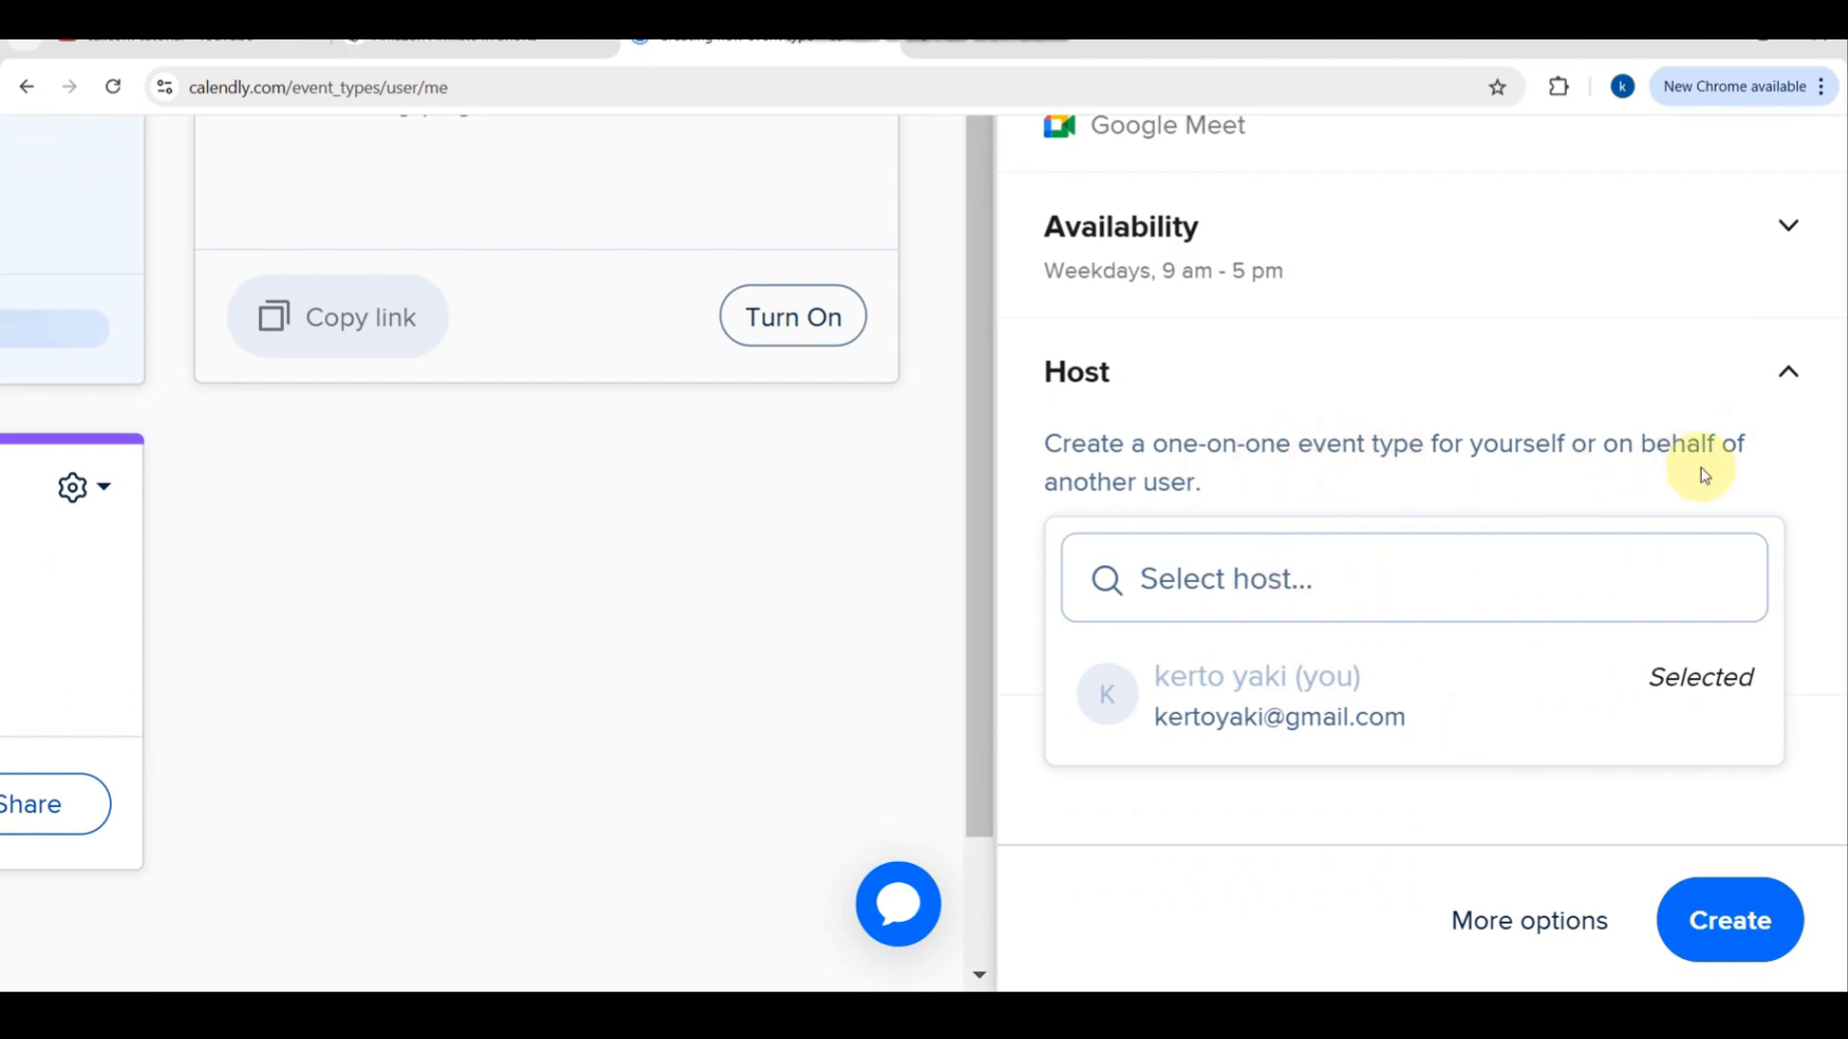
pyautogui.click(1790, 371)
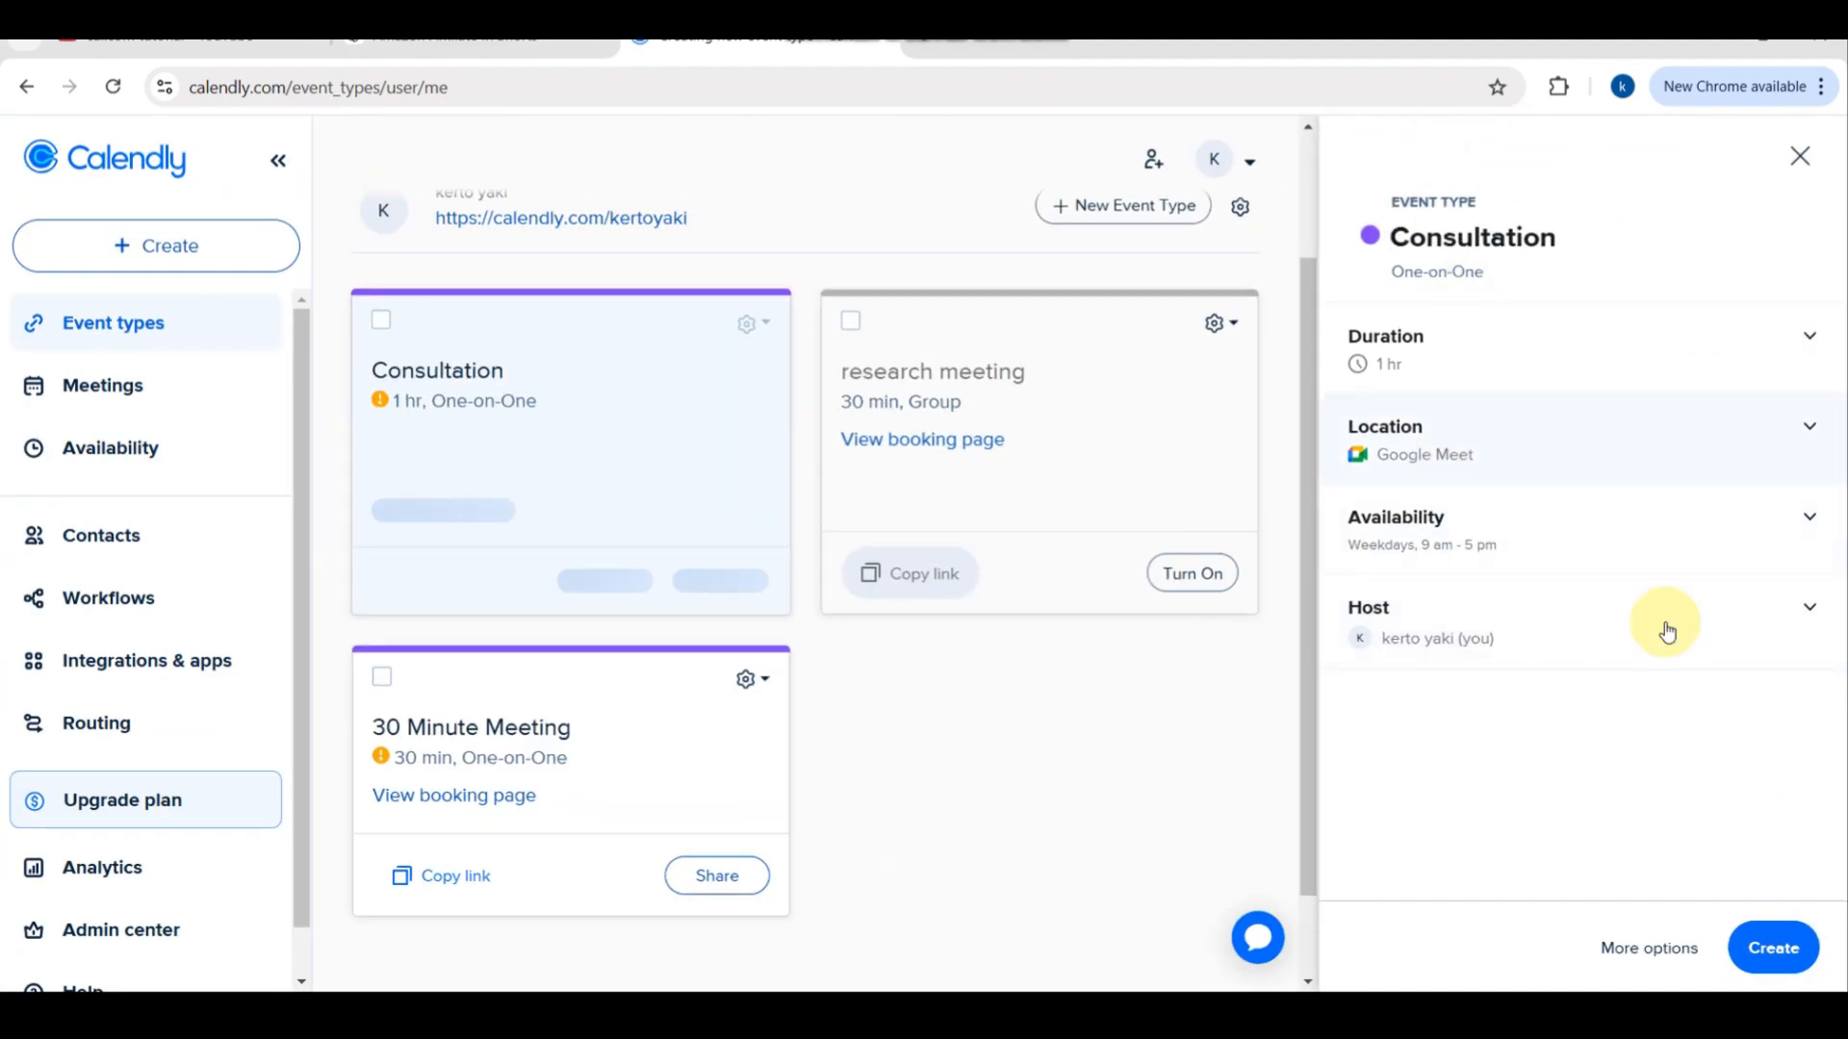
# Step: Create the Consultation event type and look over its booking page preview
pyautogui.click(1774, 955)
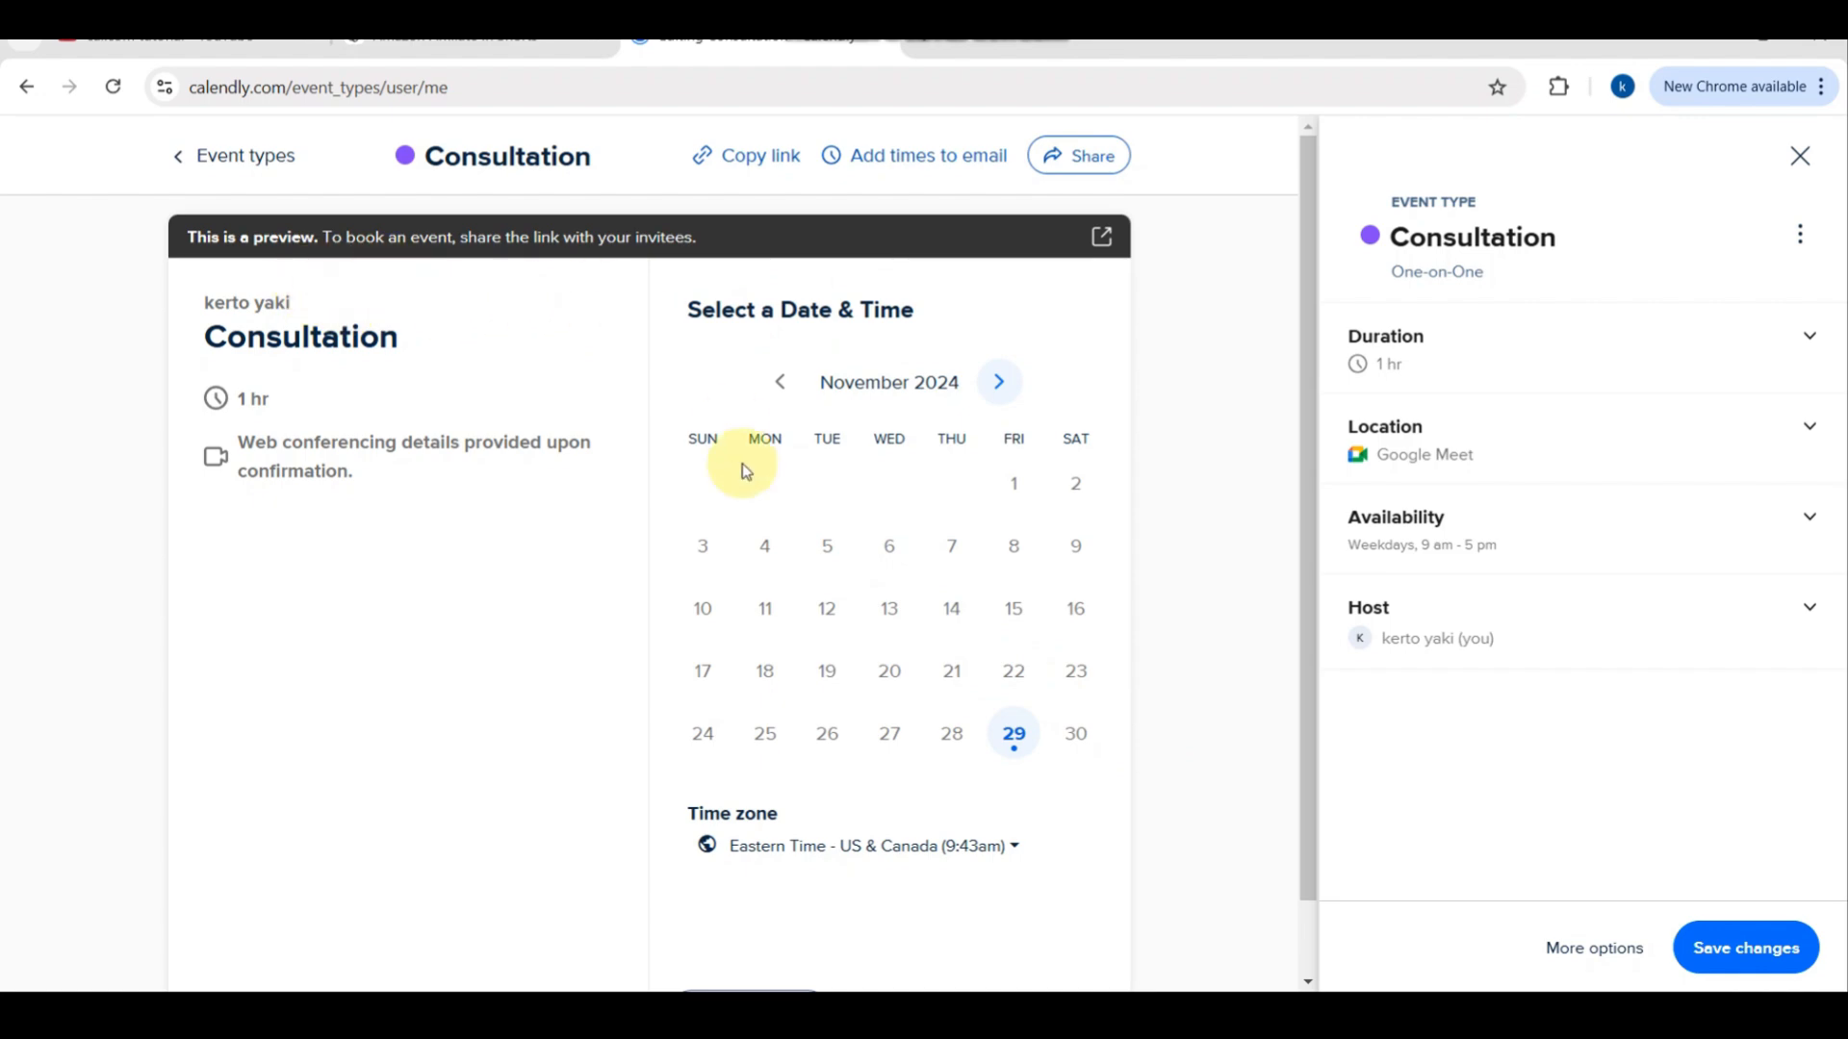
pyautogui.scroll(5, 446, 503)
pyautogui.scroll(-3, 446, 500)
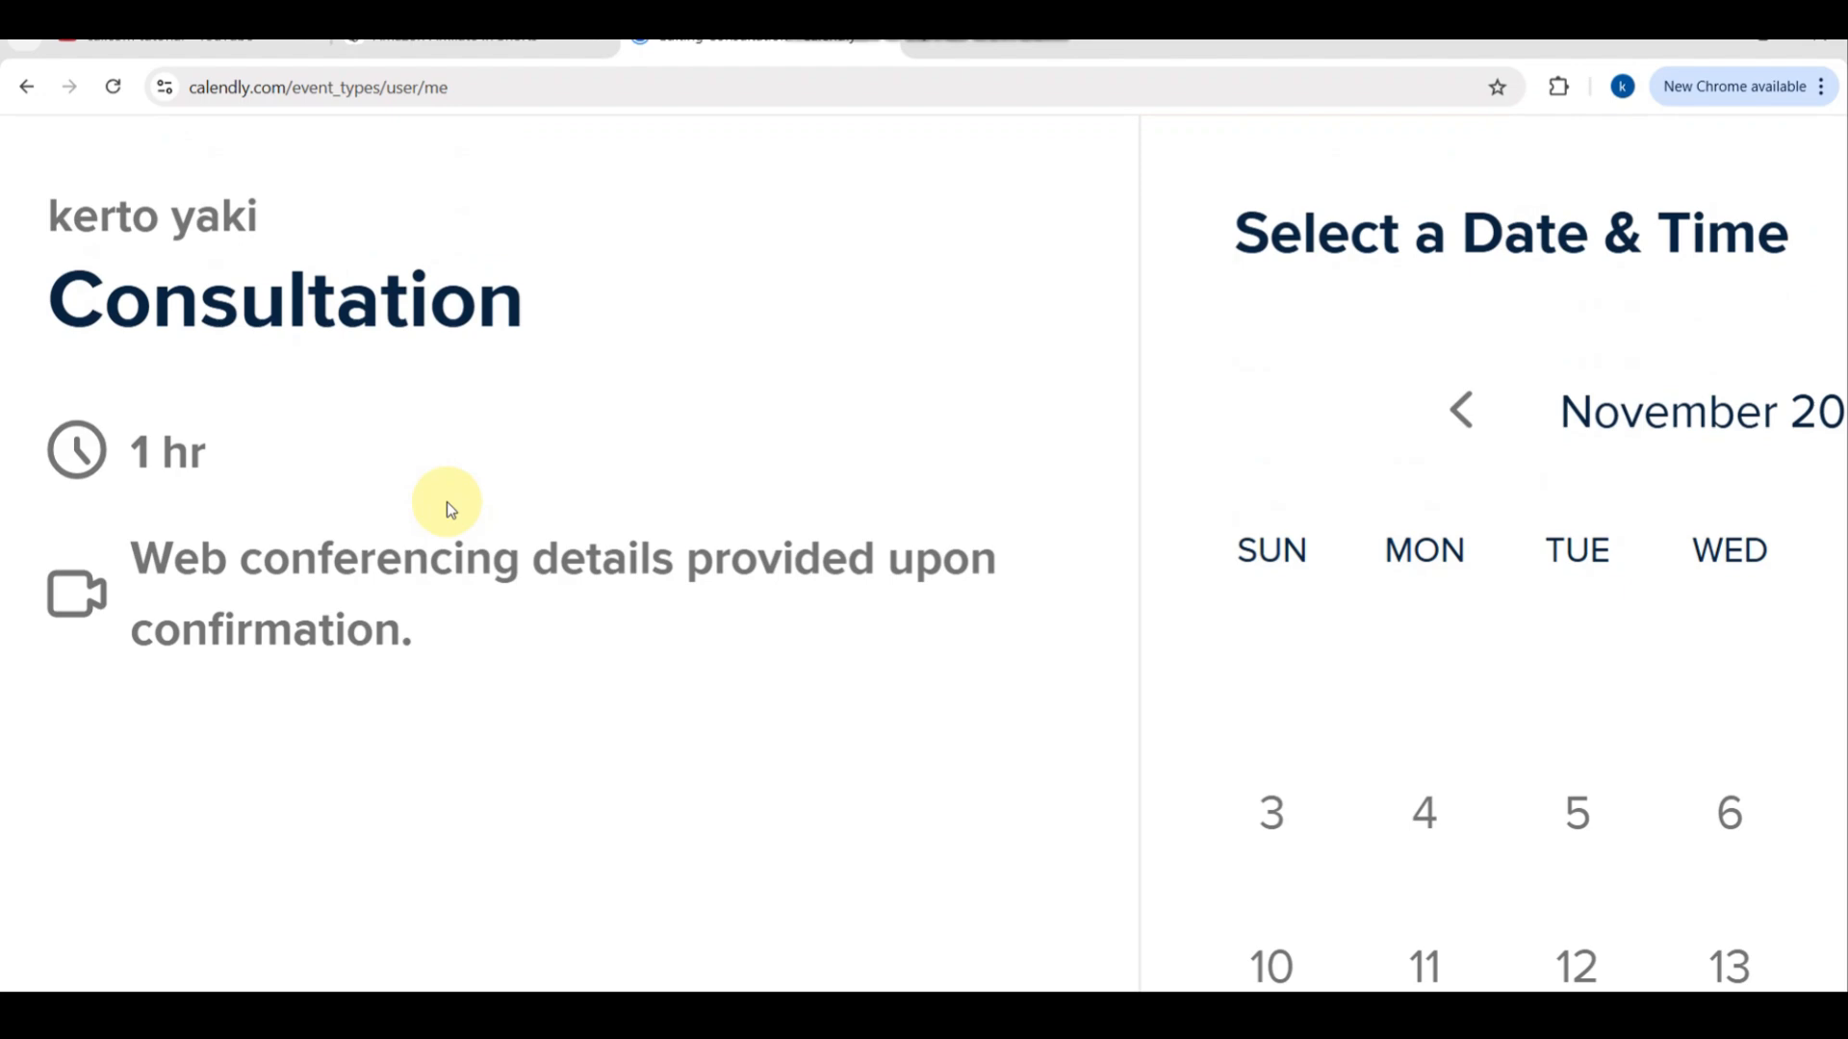
pyautogui.scroll(-3, 446, 500)
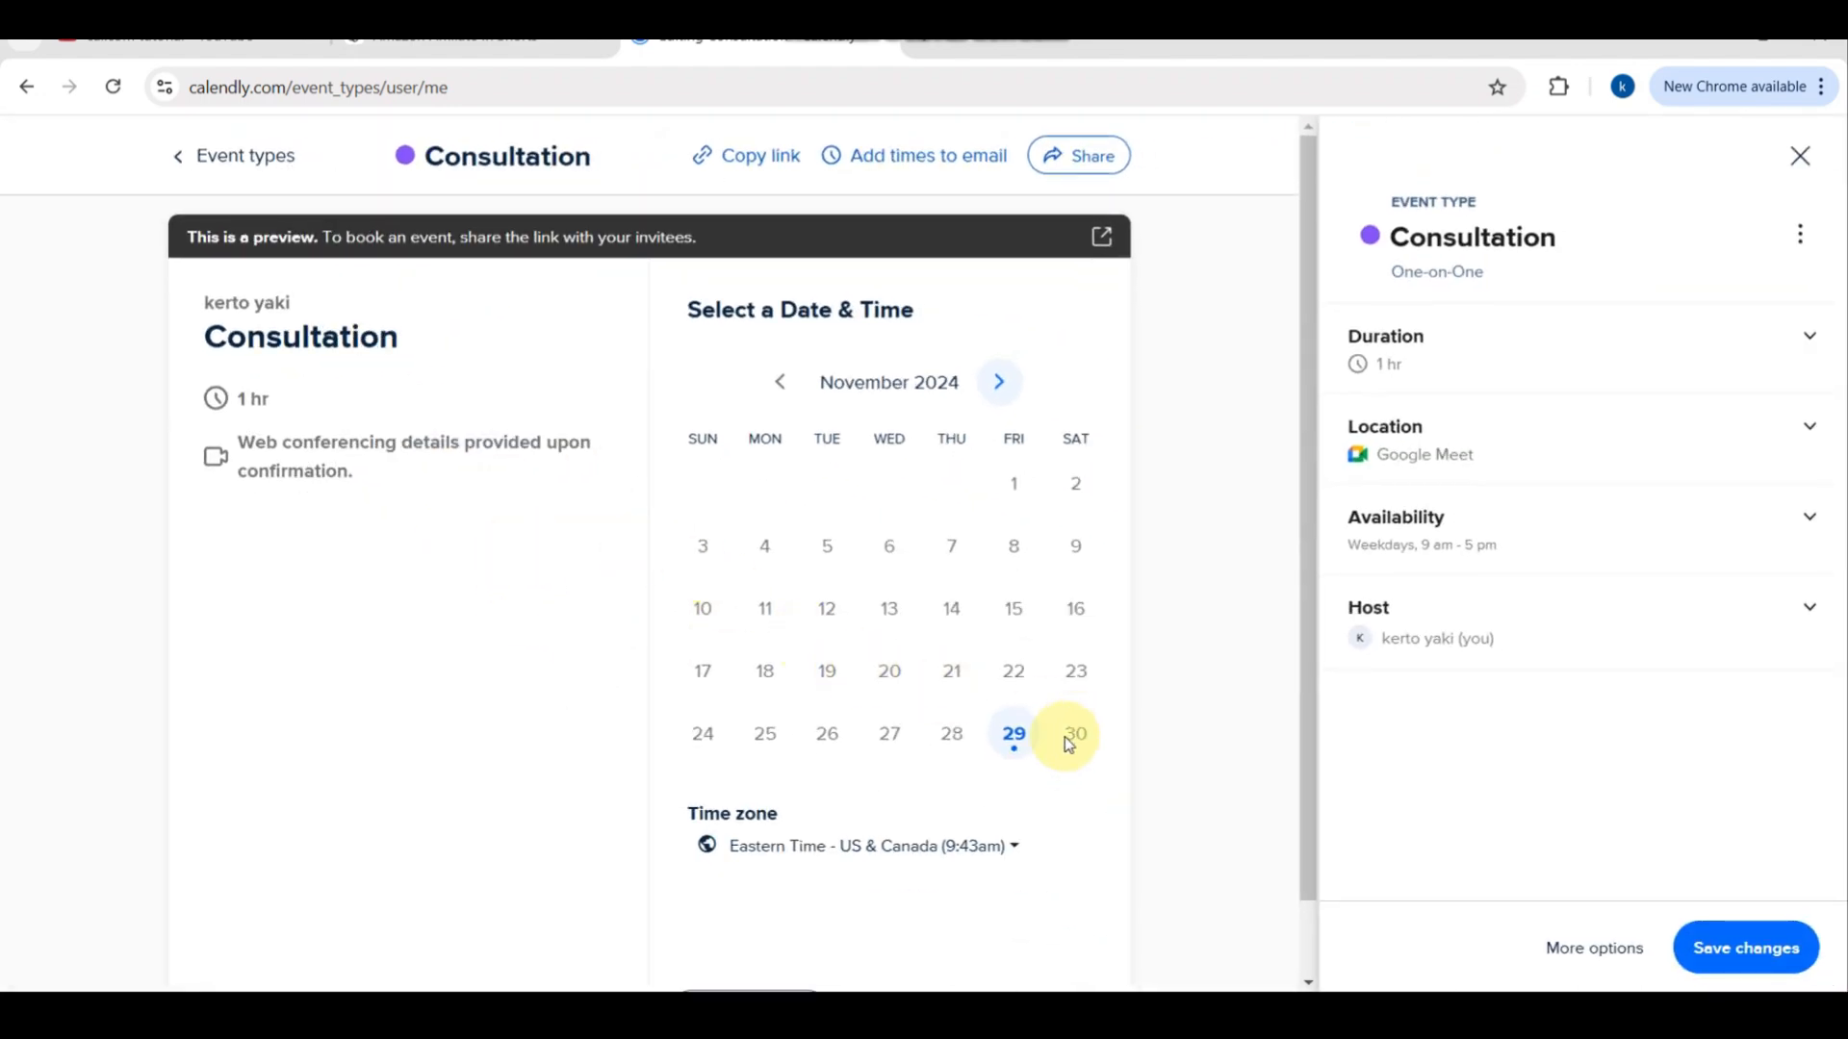
# Step: Save the changes to the Consultation event type and close its settings
pyautogui.scroll(-1, 899, 754)
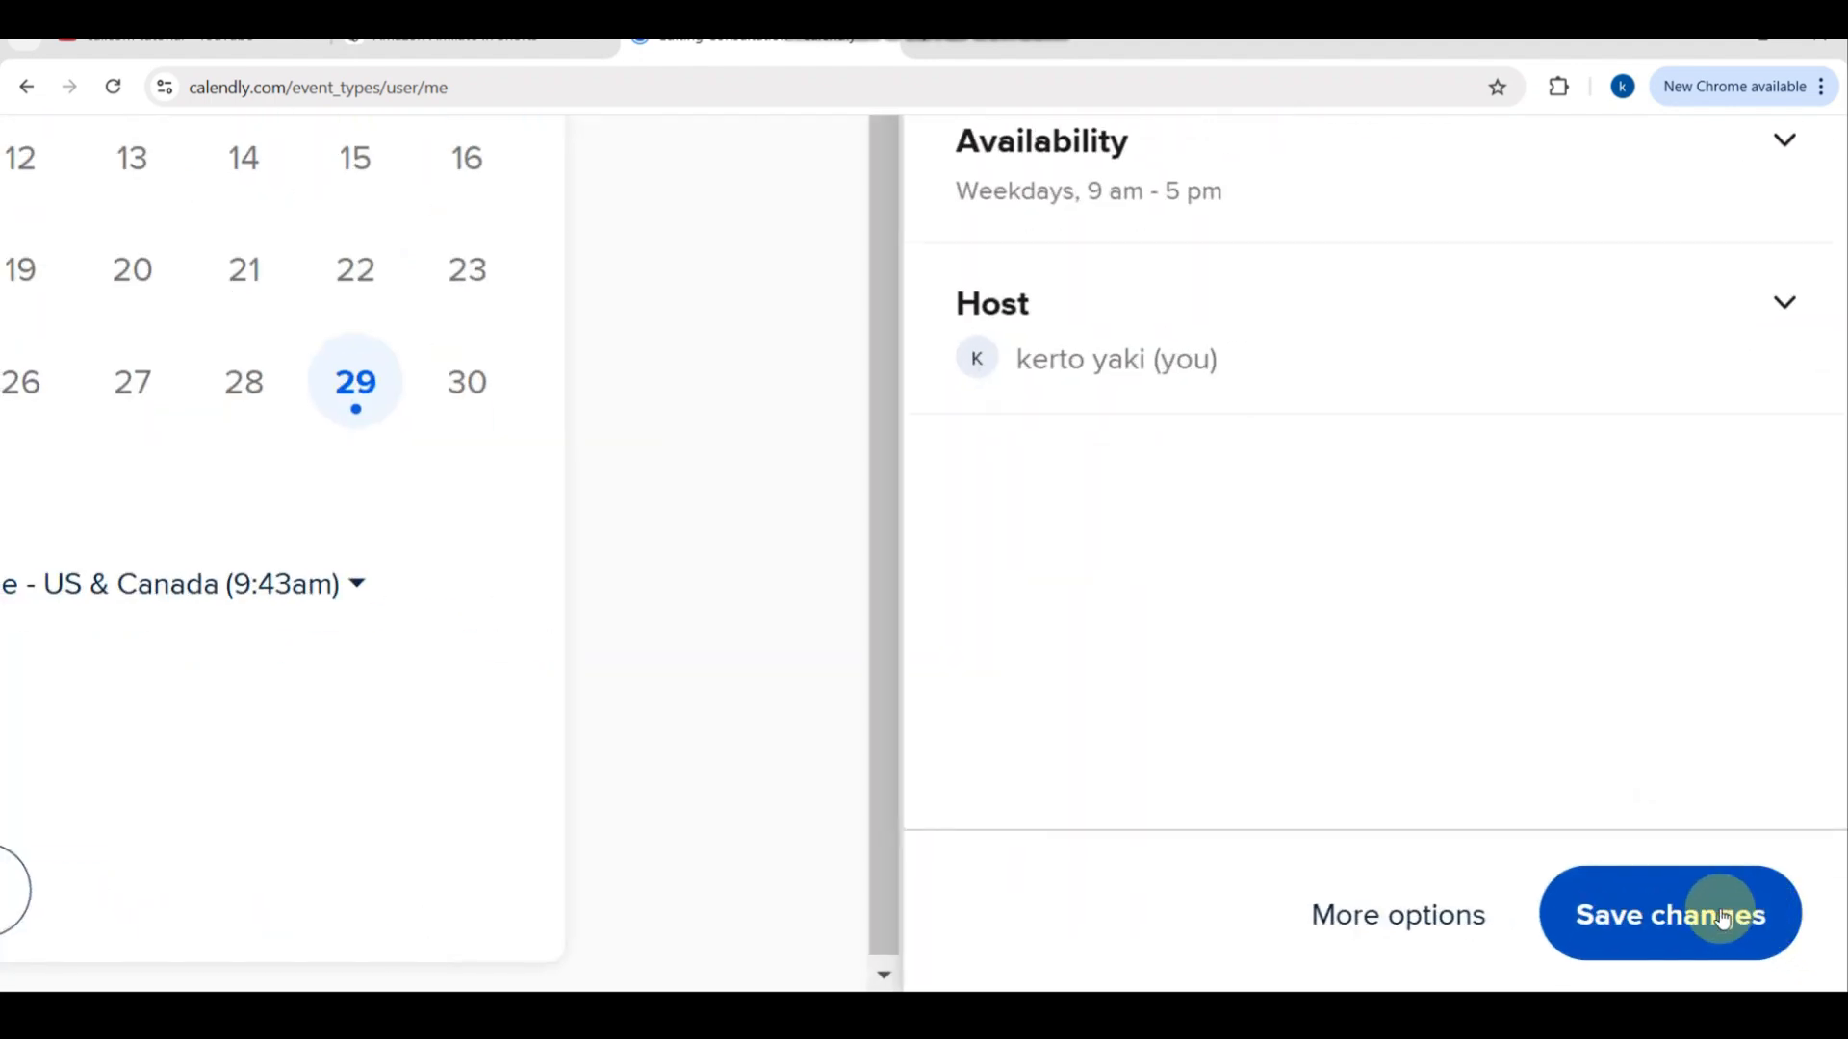
pyautogui.click(1724, 918)
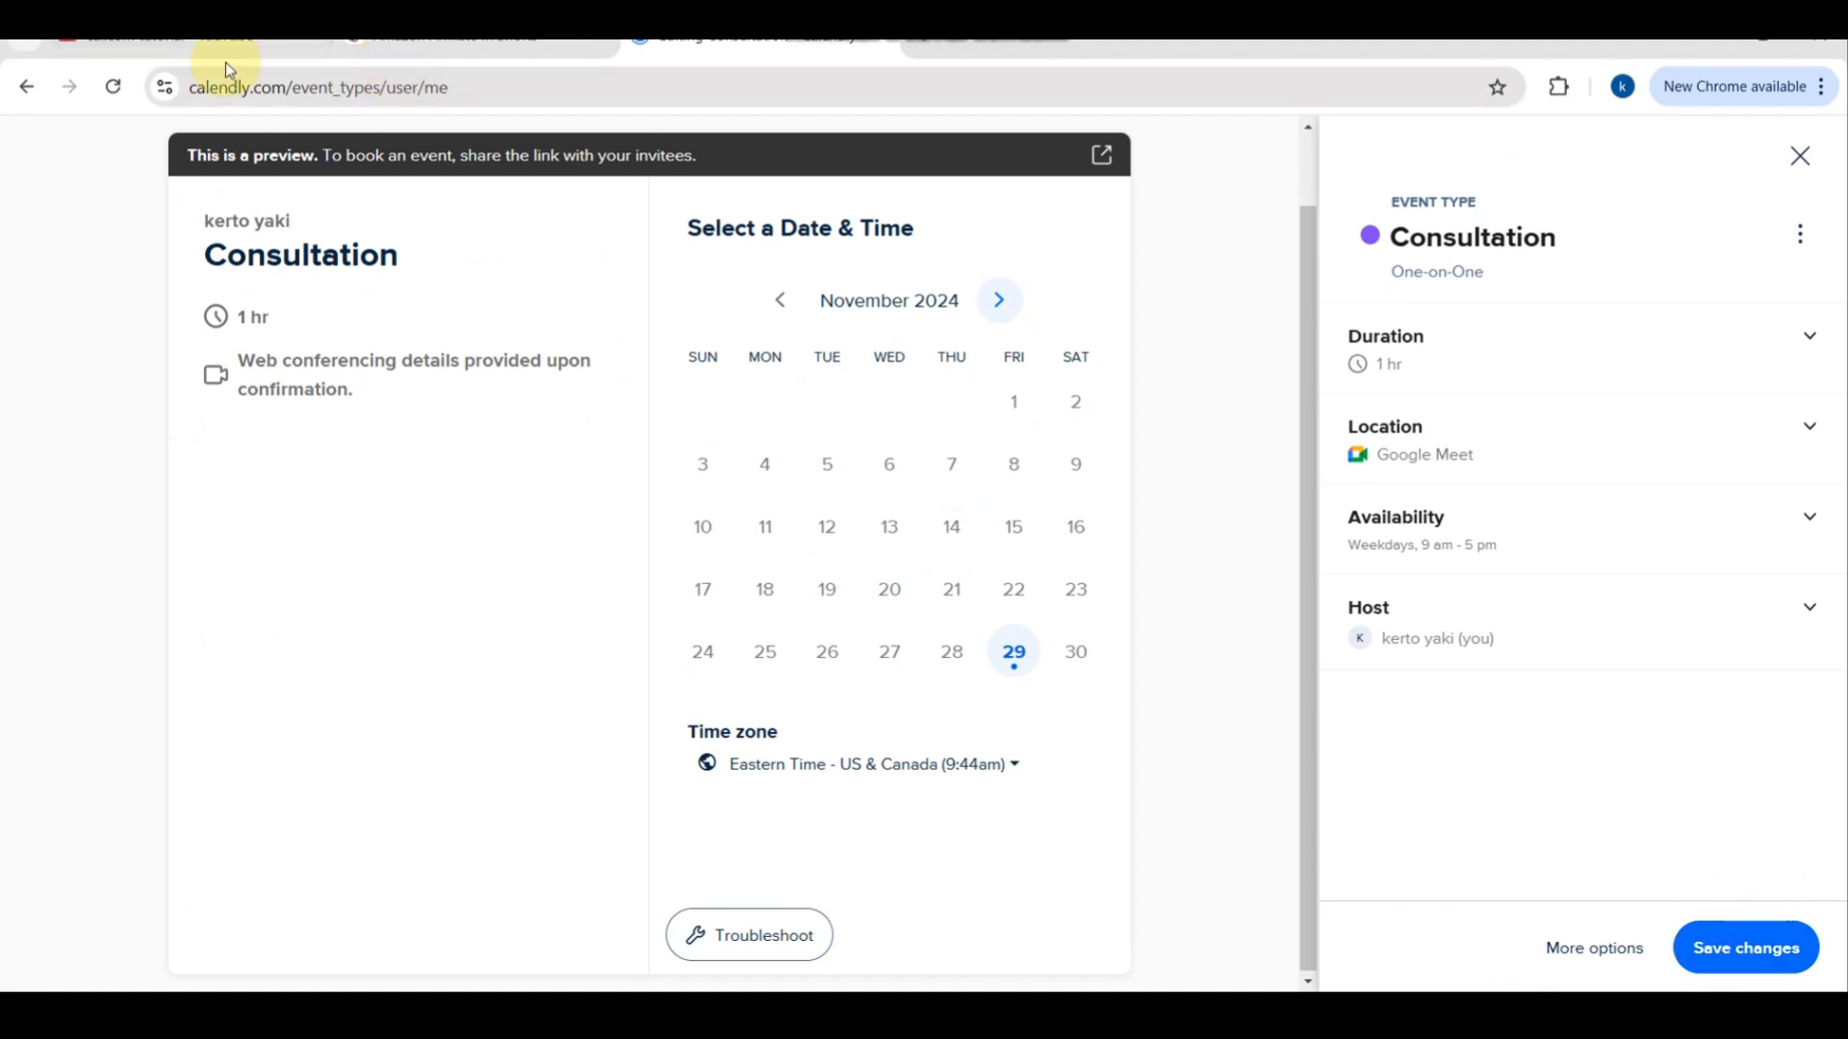
pyautogui.click(1796, 156)
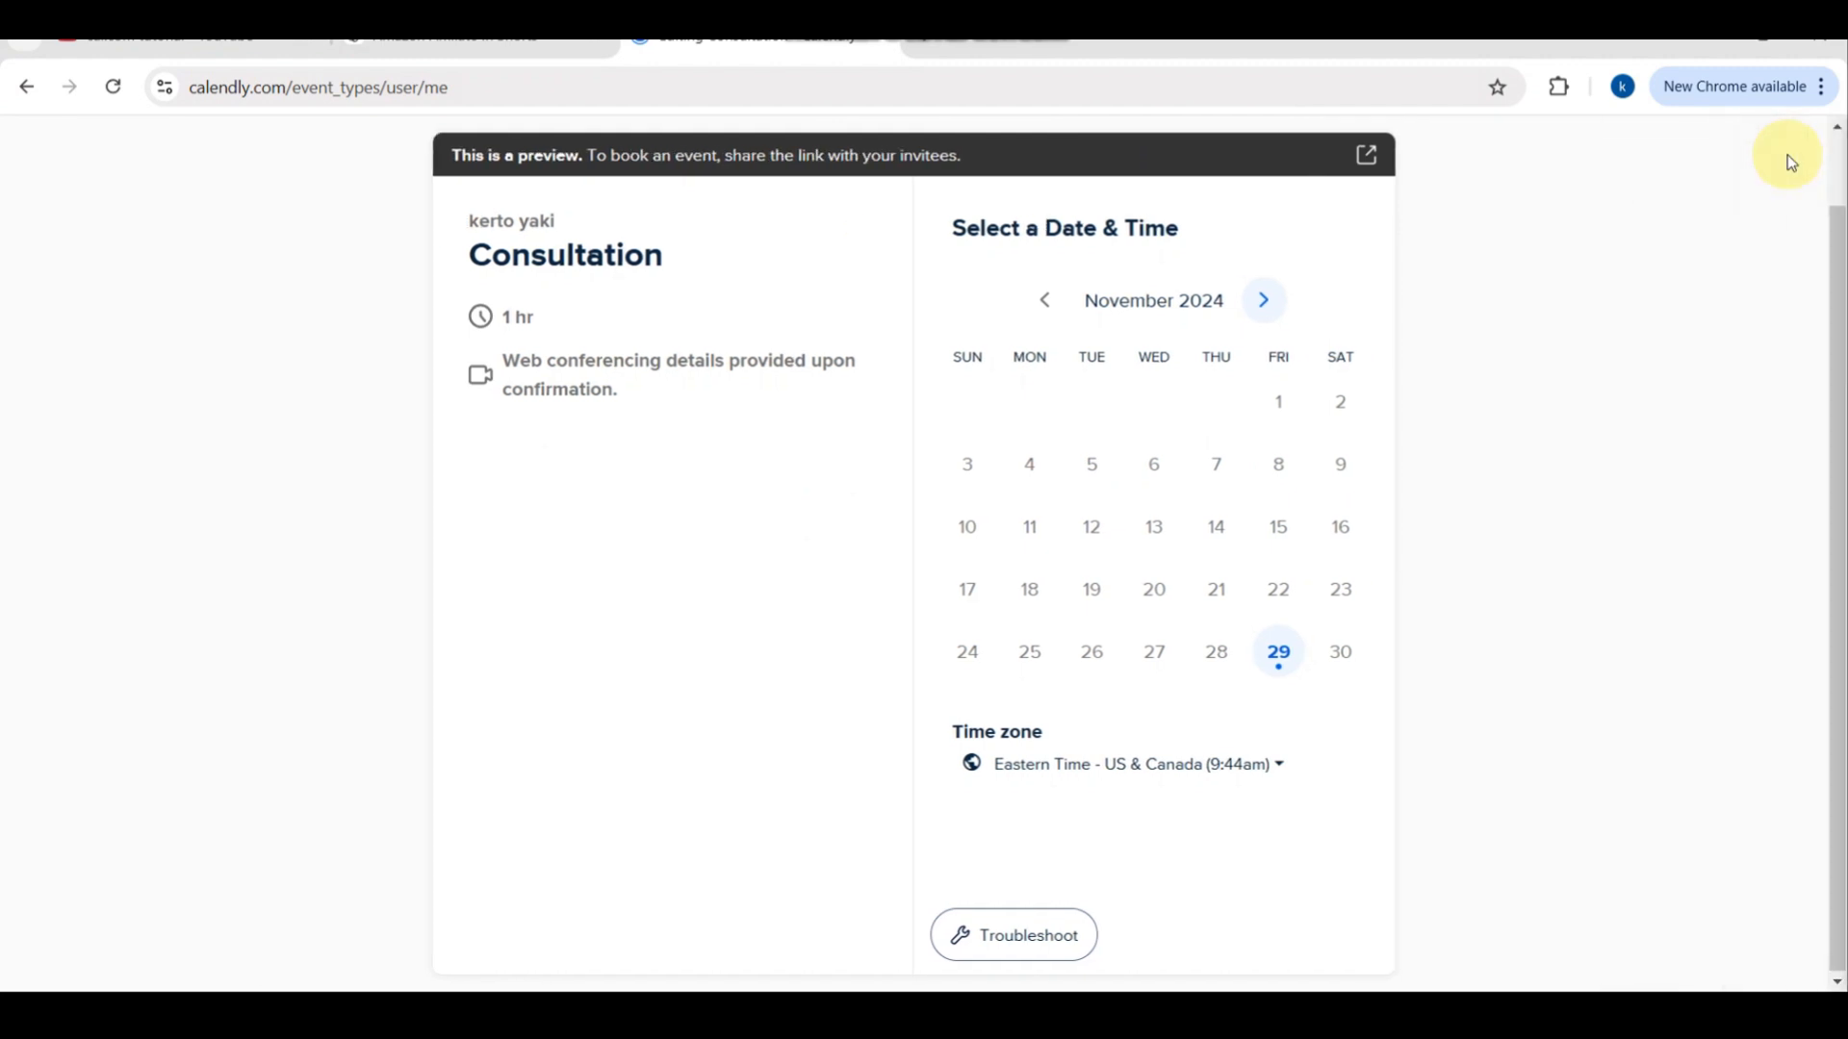
# Step: Open the Consultation's live booking page in a separate tab, and return from the preview to the main Calendly pages
pyautogui.click(1368, 159)
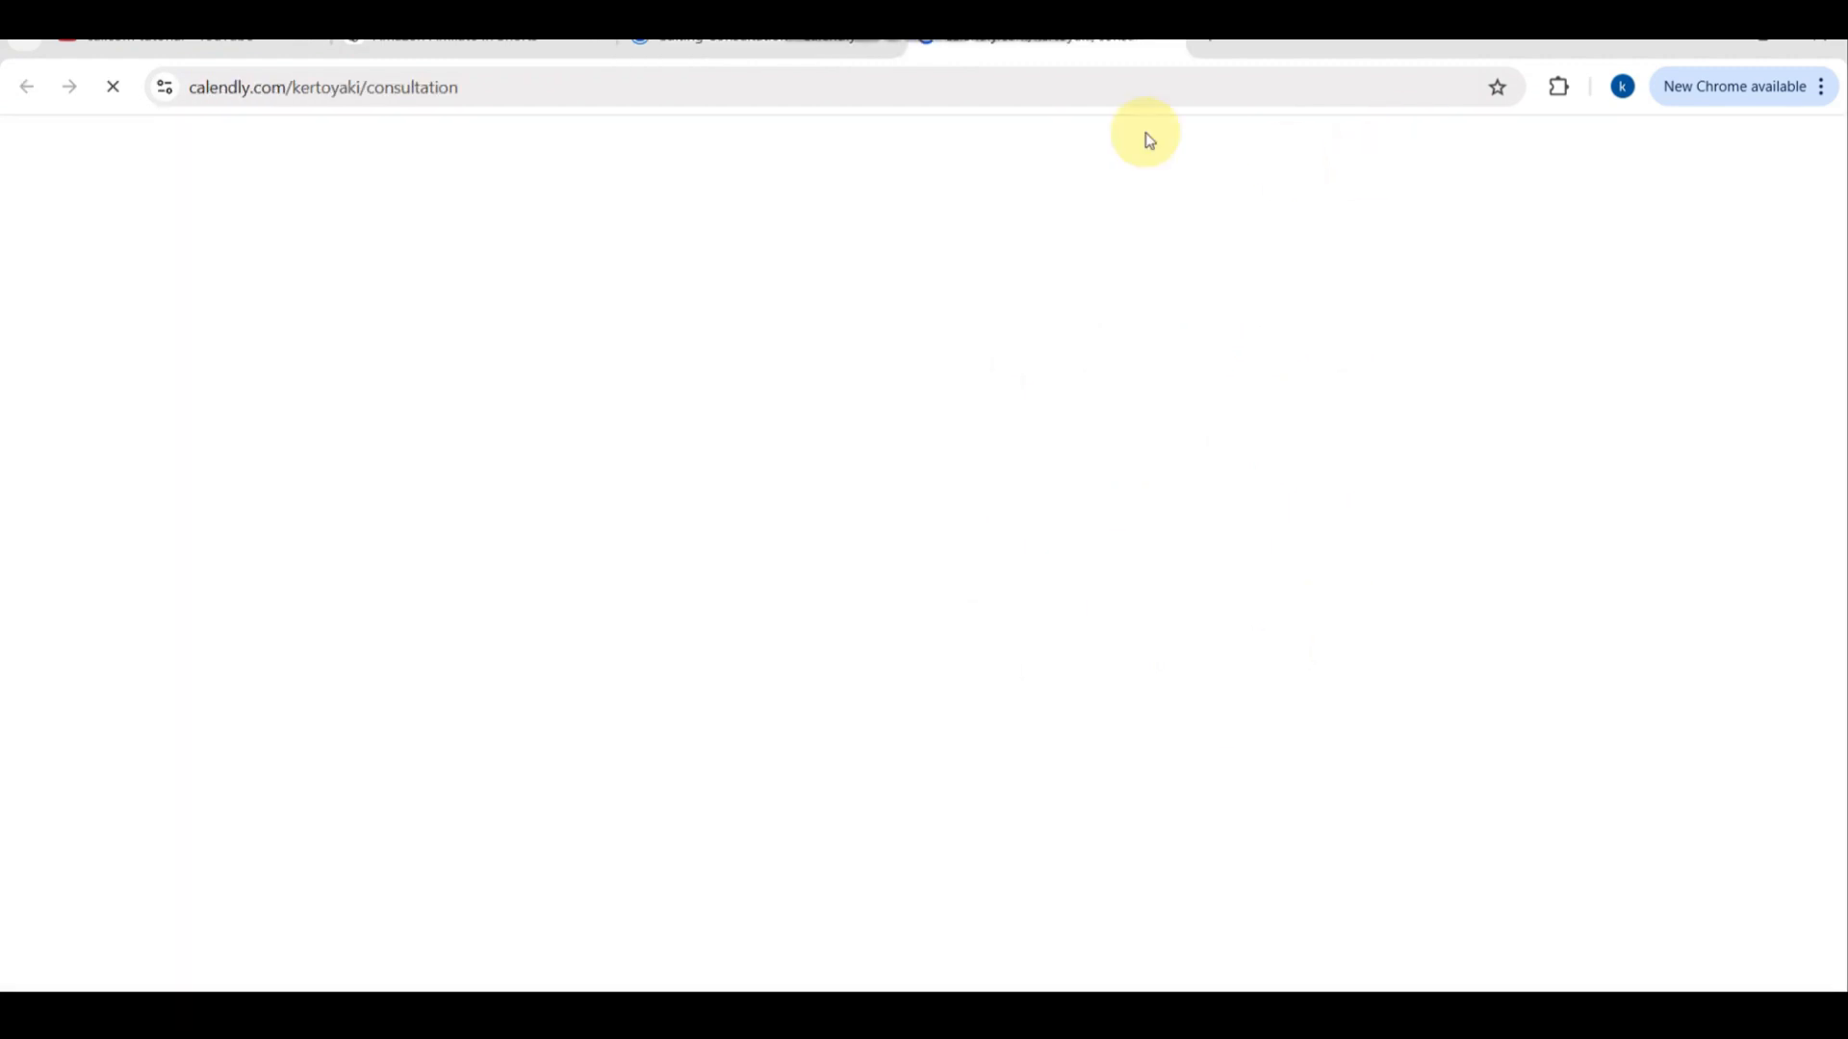
pyautogui.click(833, 41)
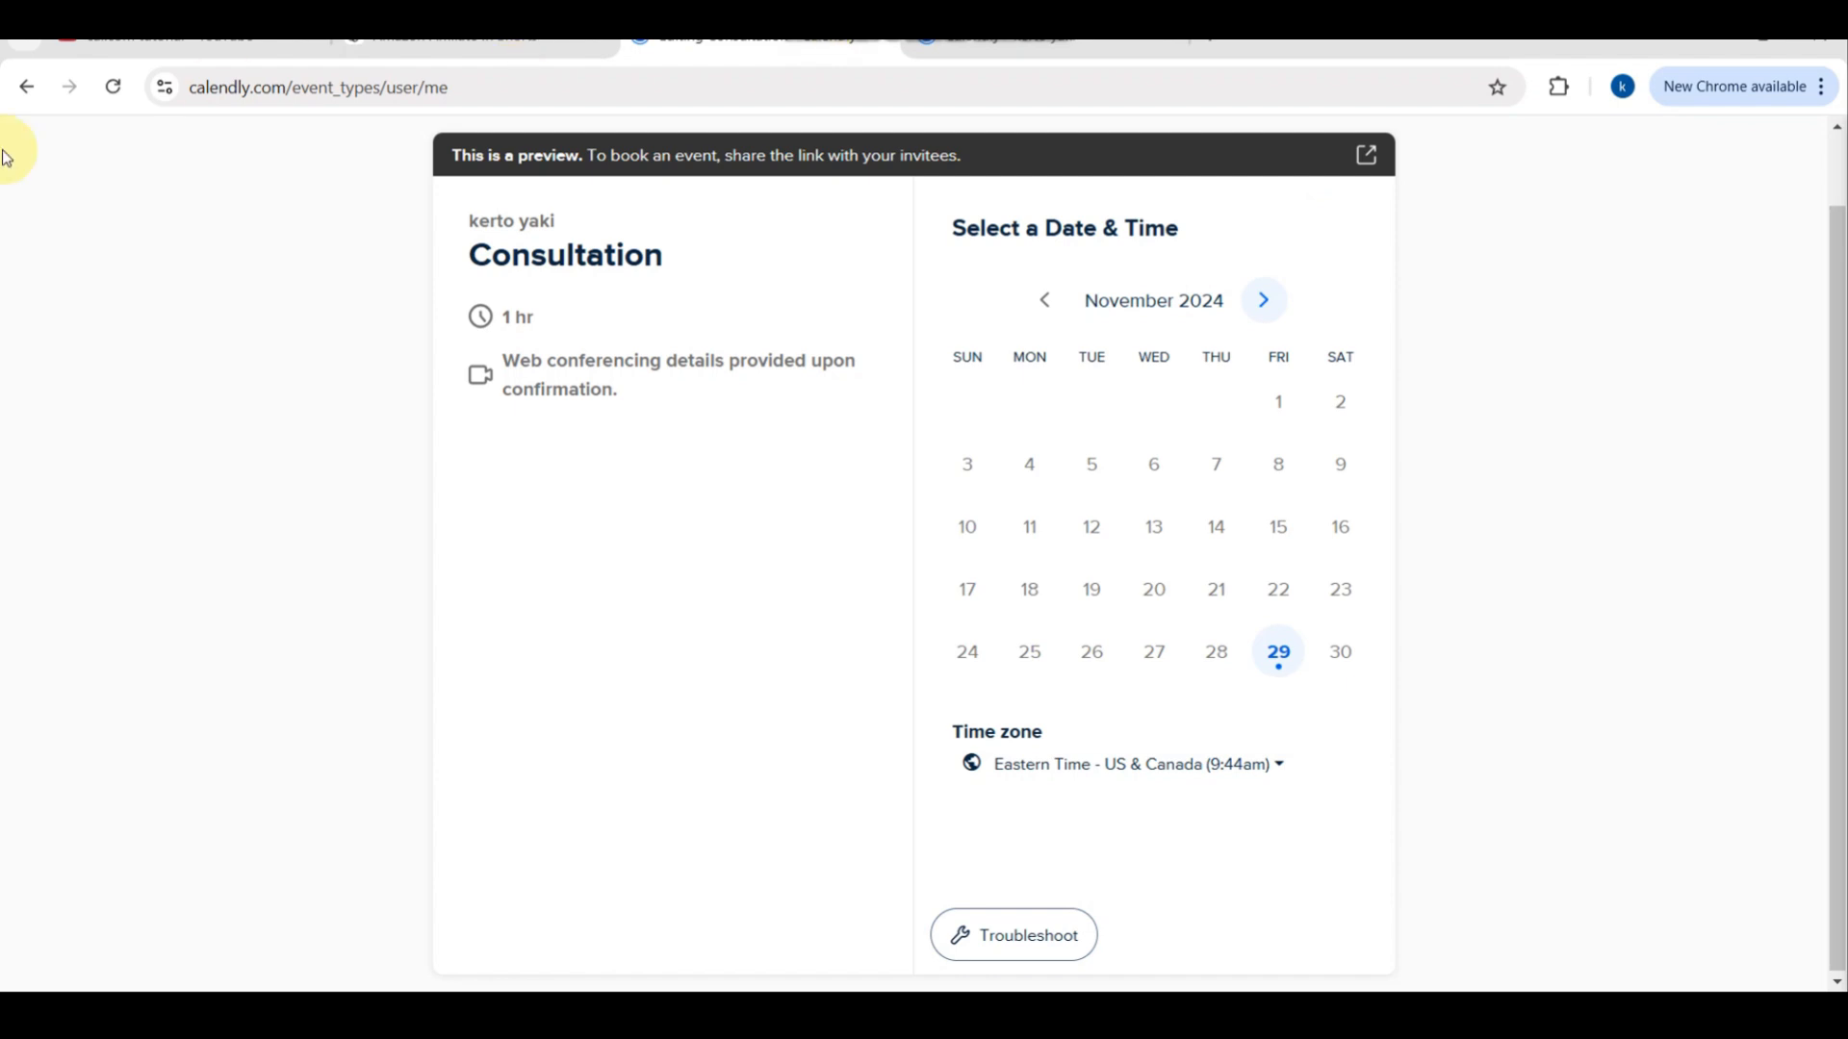
pyautogui.click(30, 94)
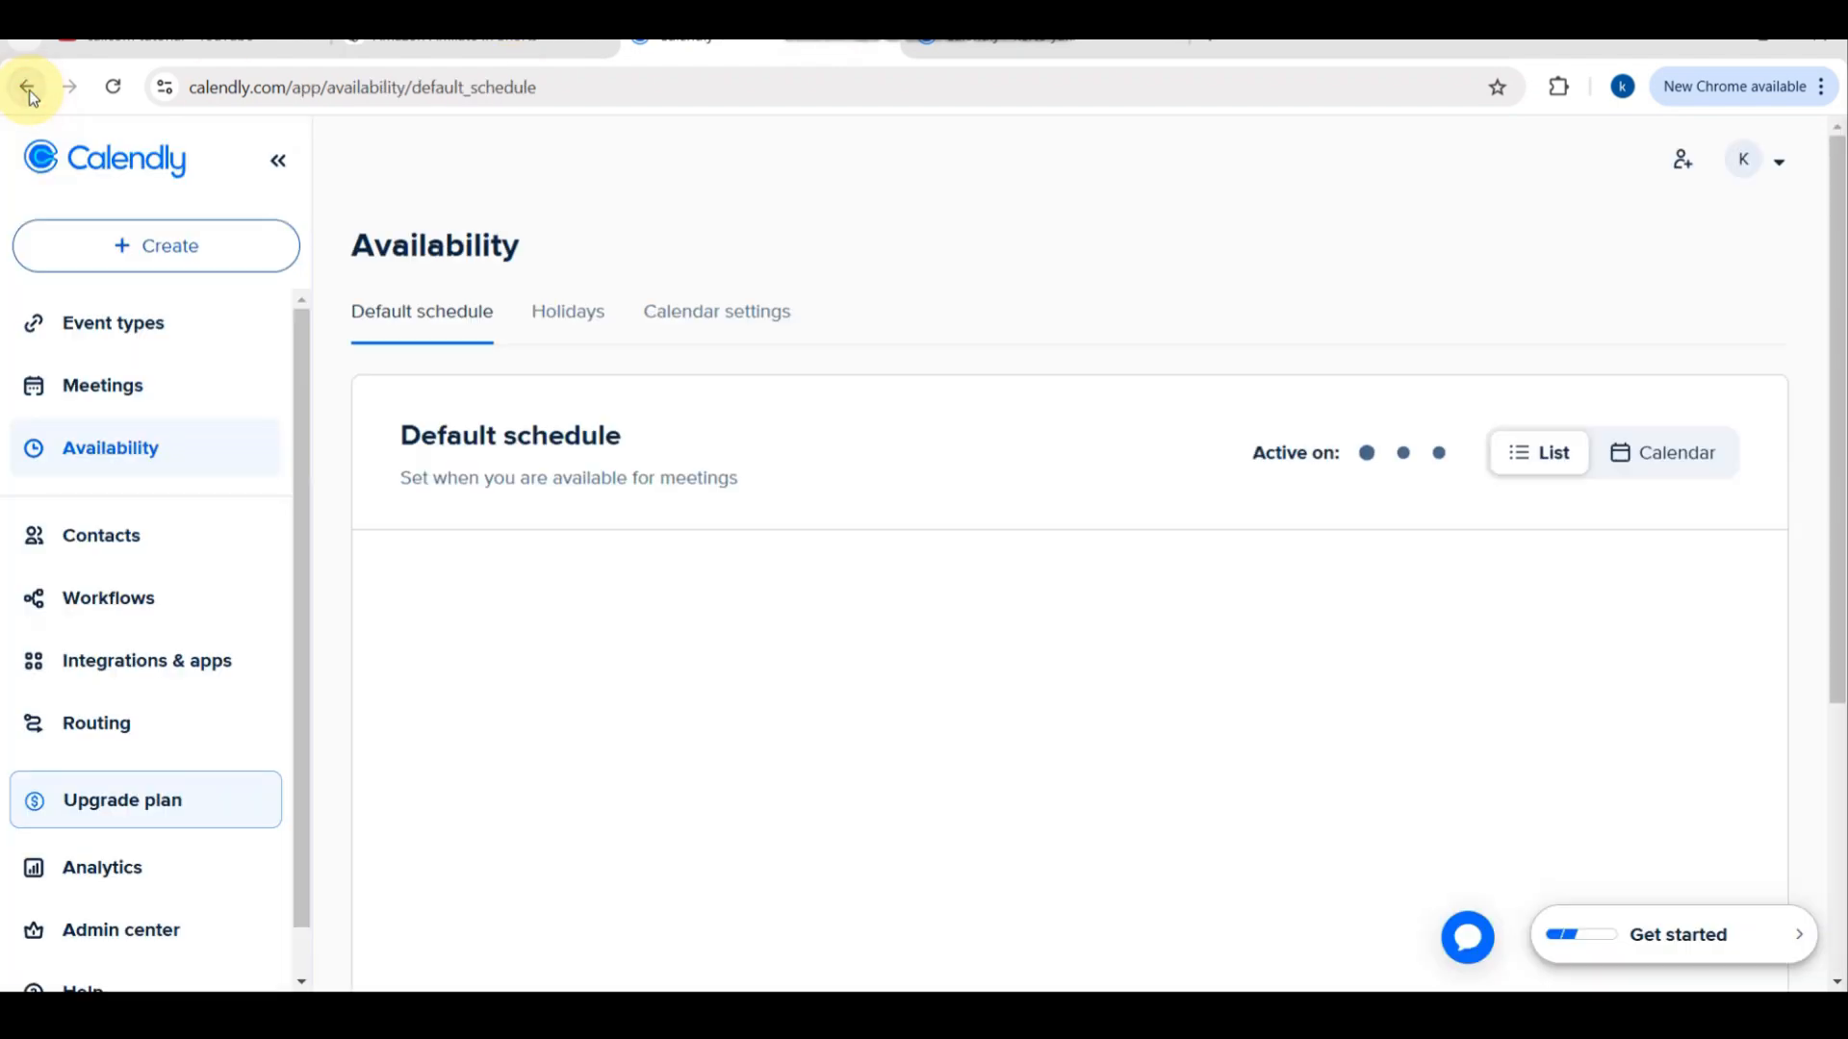
# Step: Look through the upcoming, pending and past meetings, and check the date range options
pyautogui.click(145, 389)
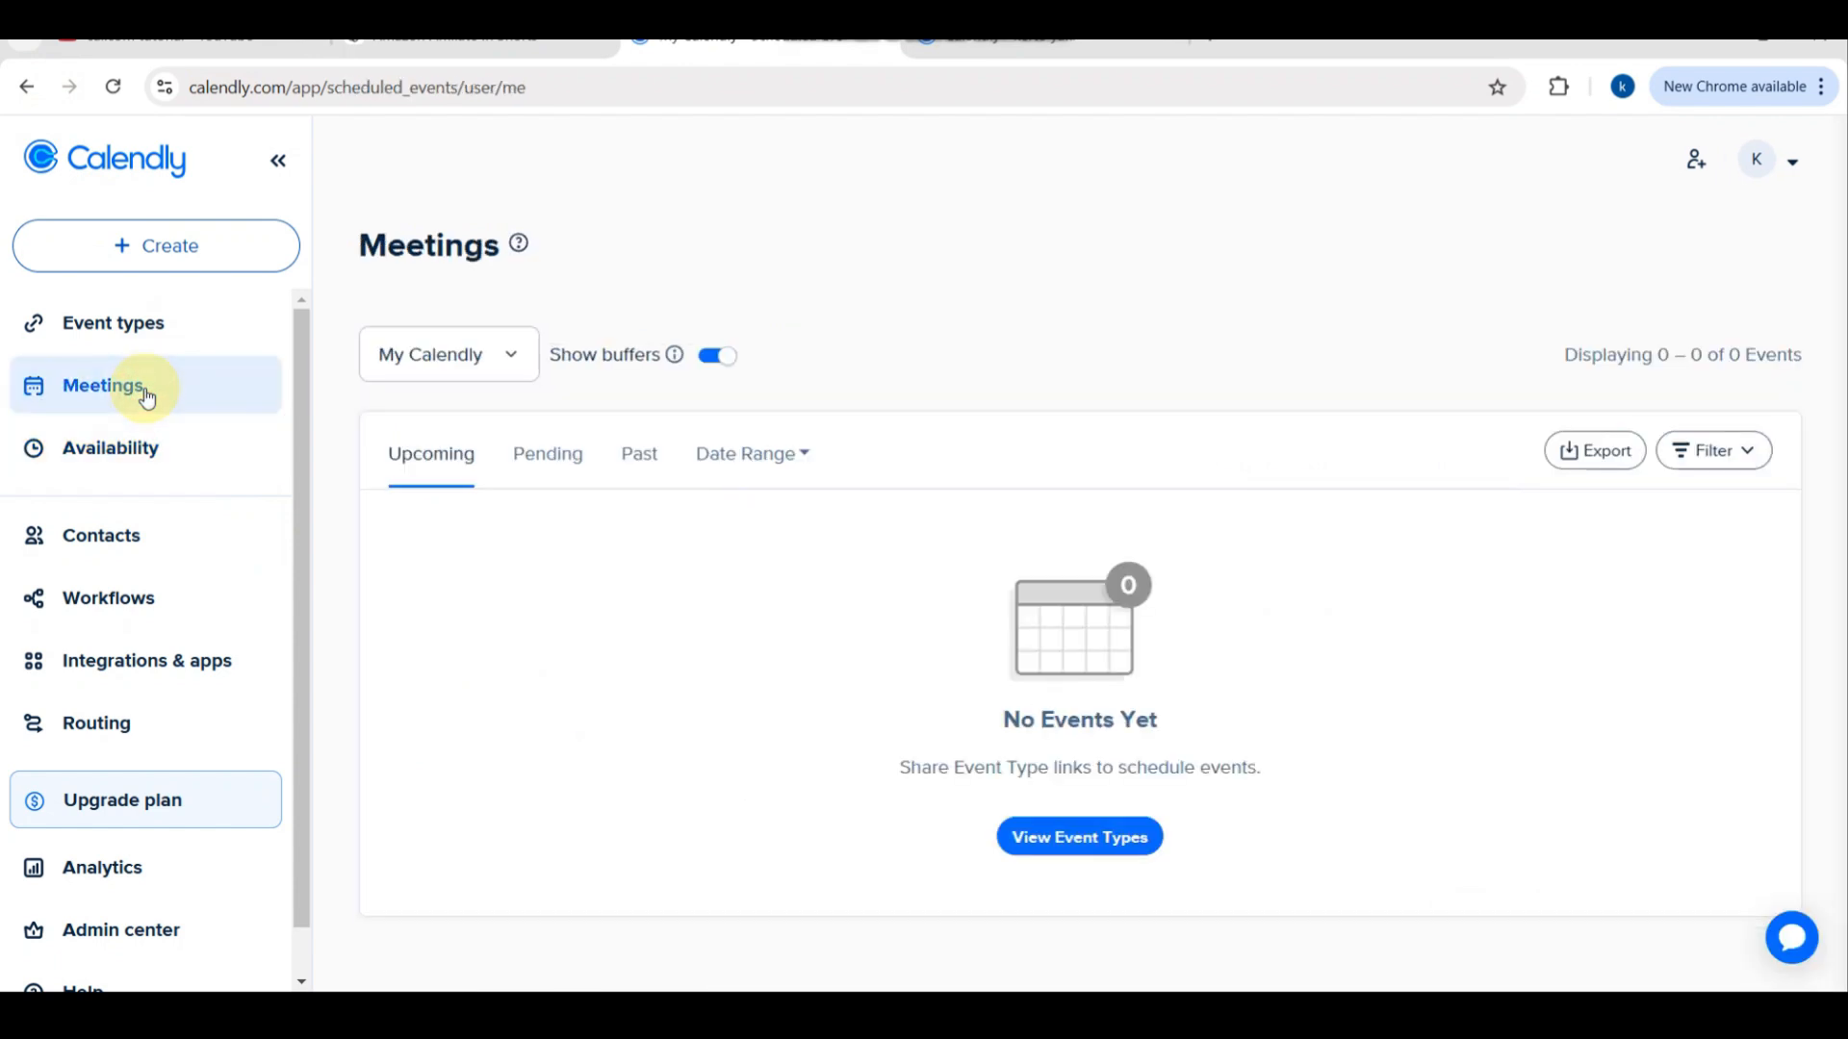
pyautogui.click(526, 470)
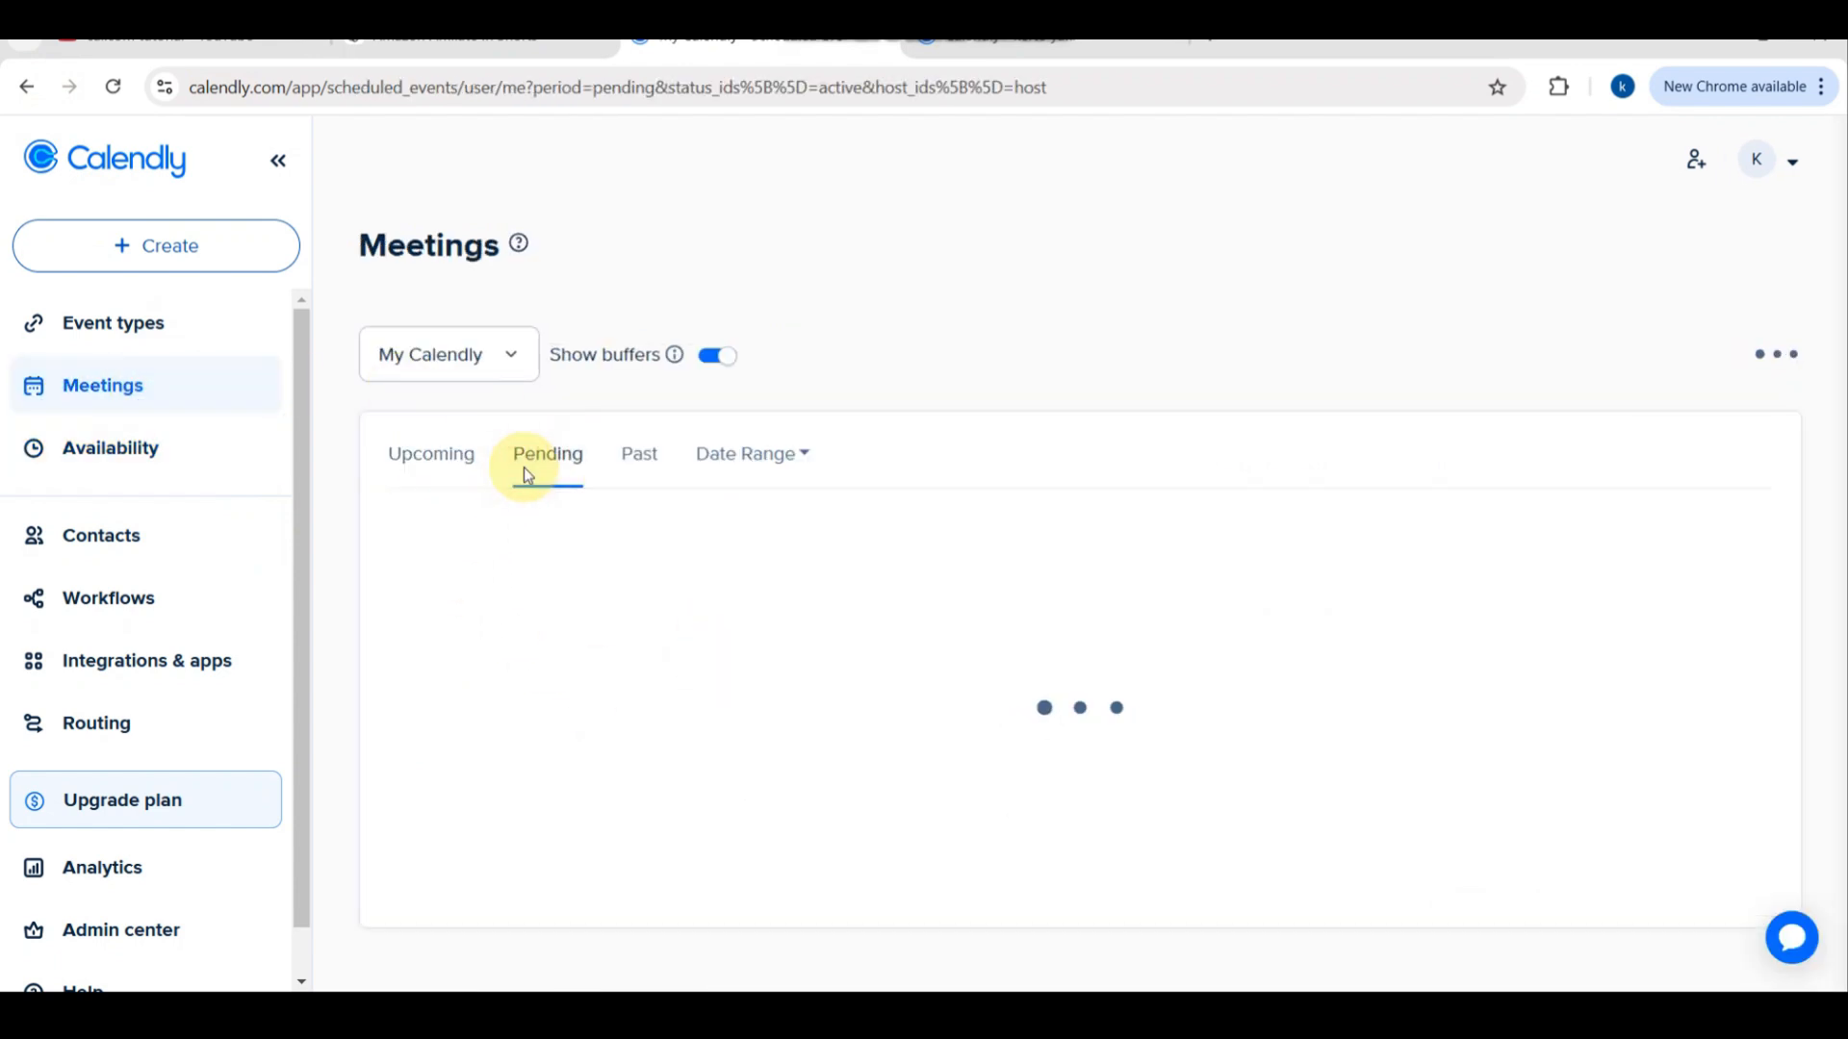
pyautogui.click(642, 467)
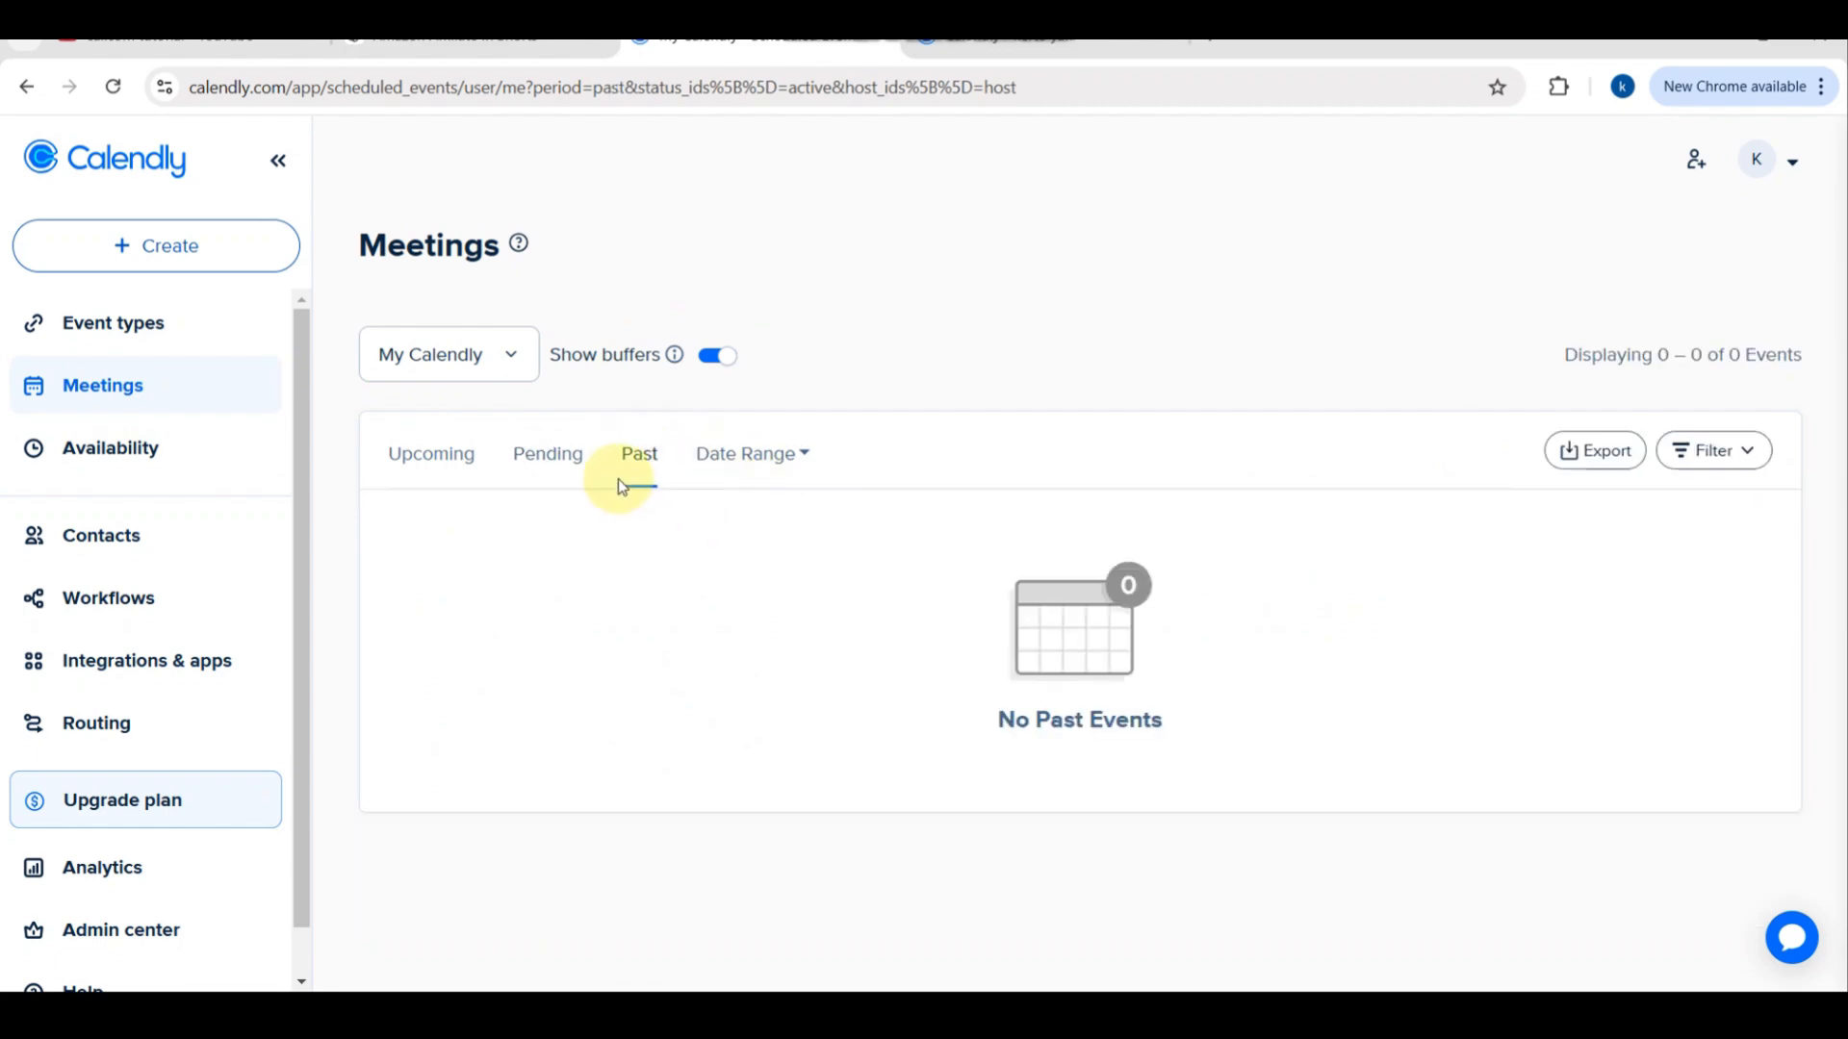
pyautogui.click(747, 457)
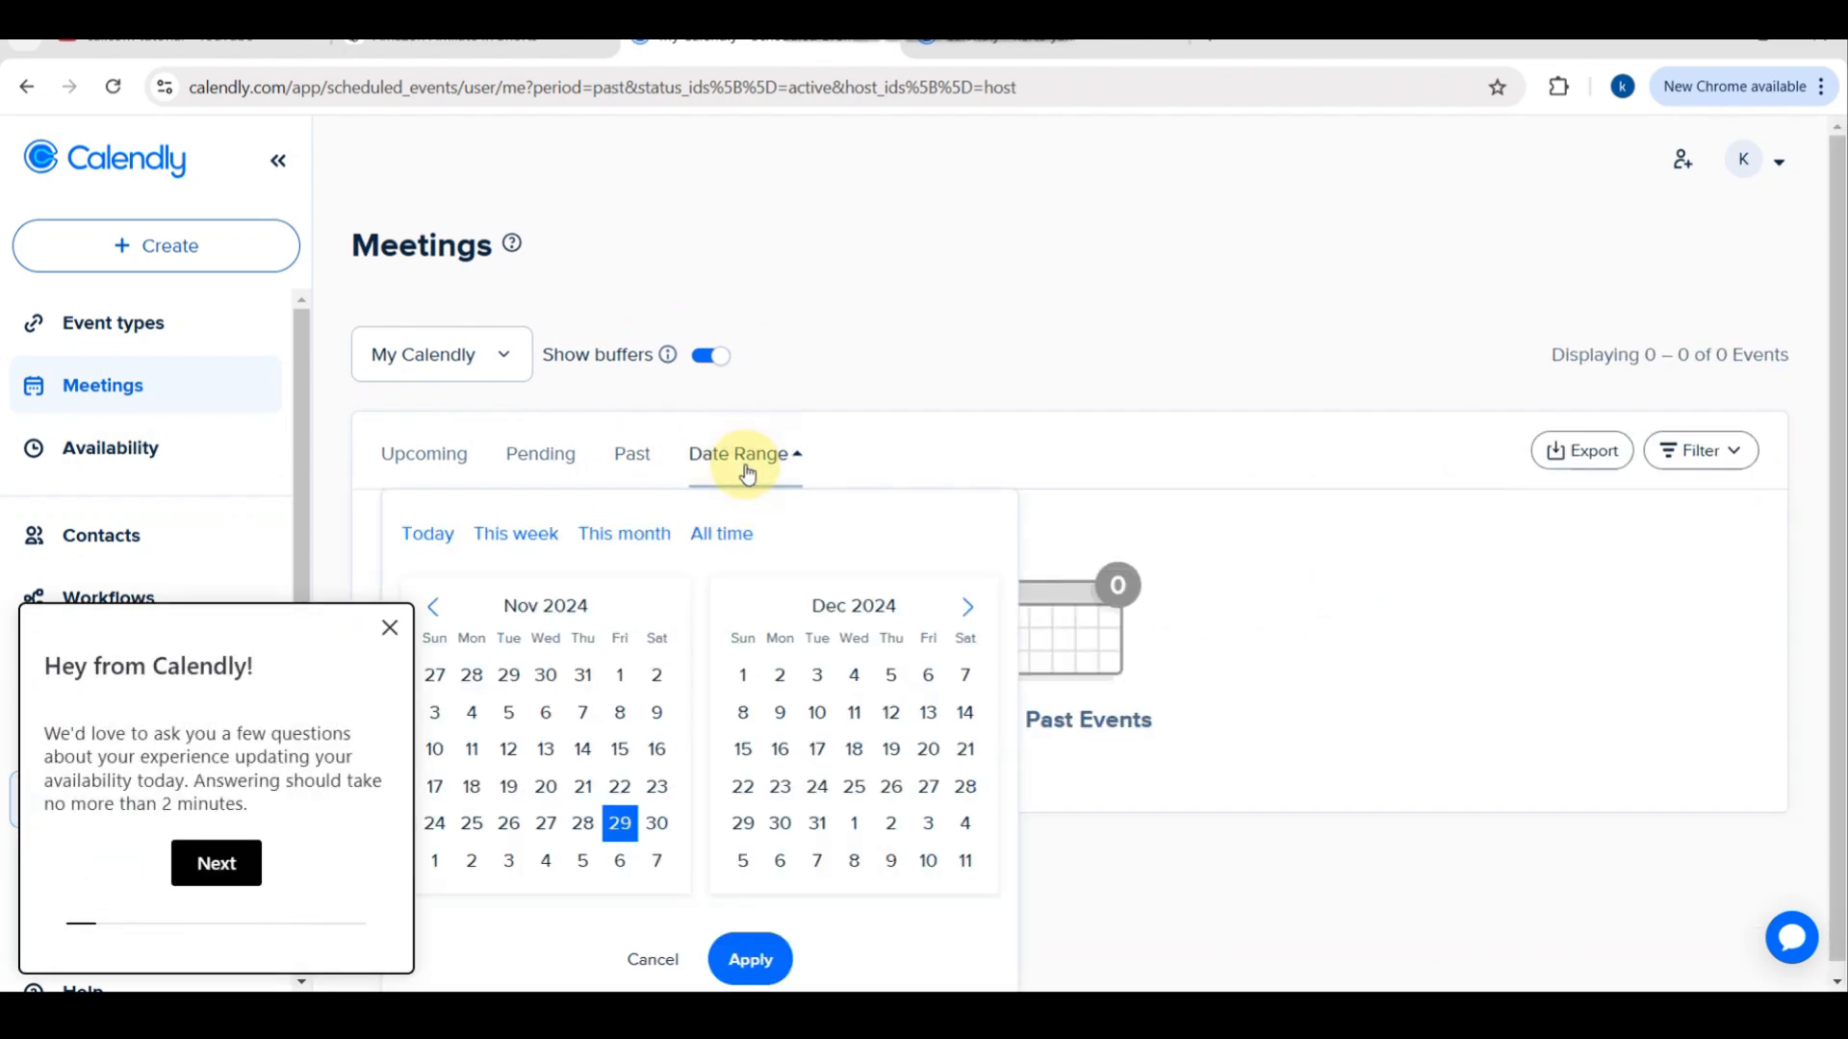
pyautogui.click(418, 442)
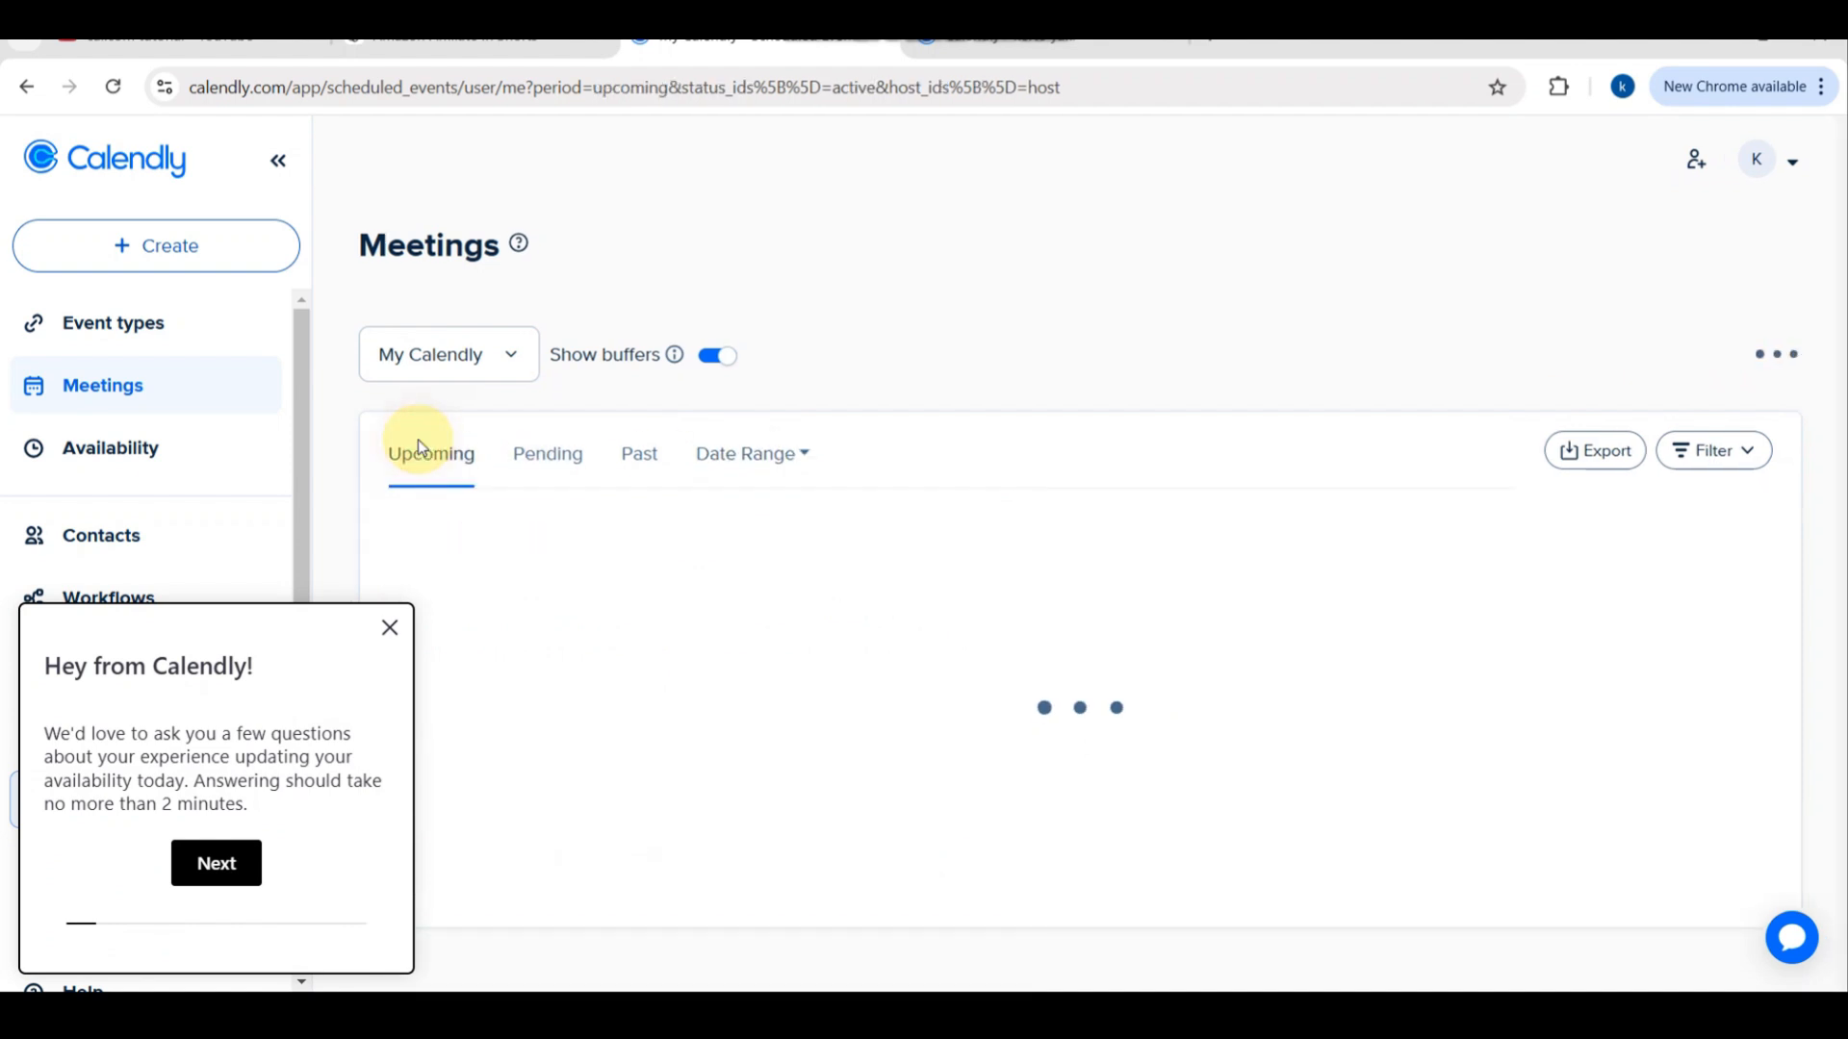
pyautogui.click(544, 484)
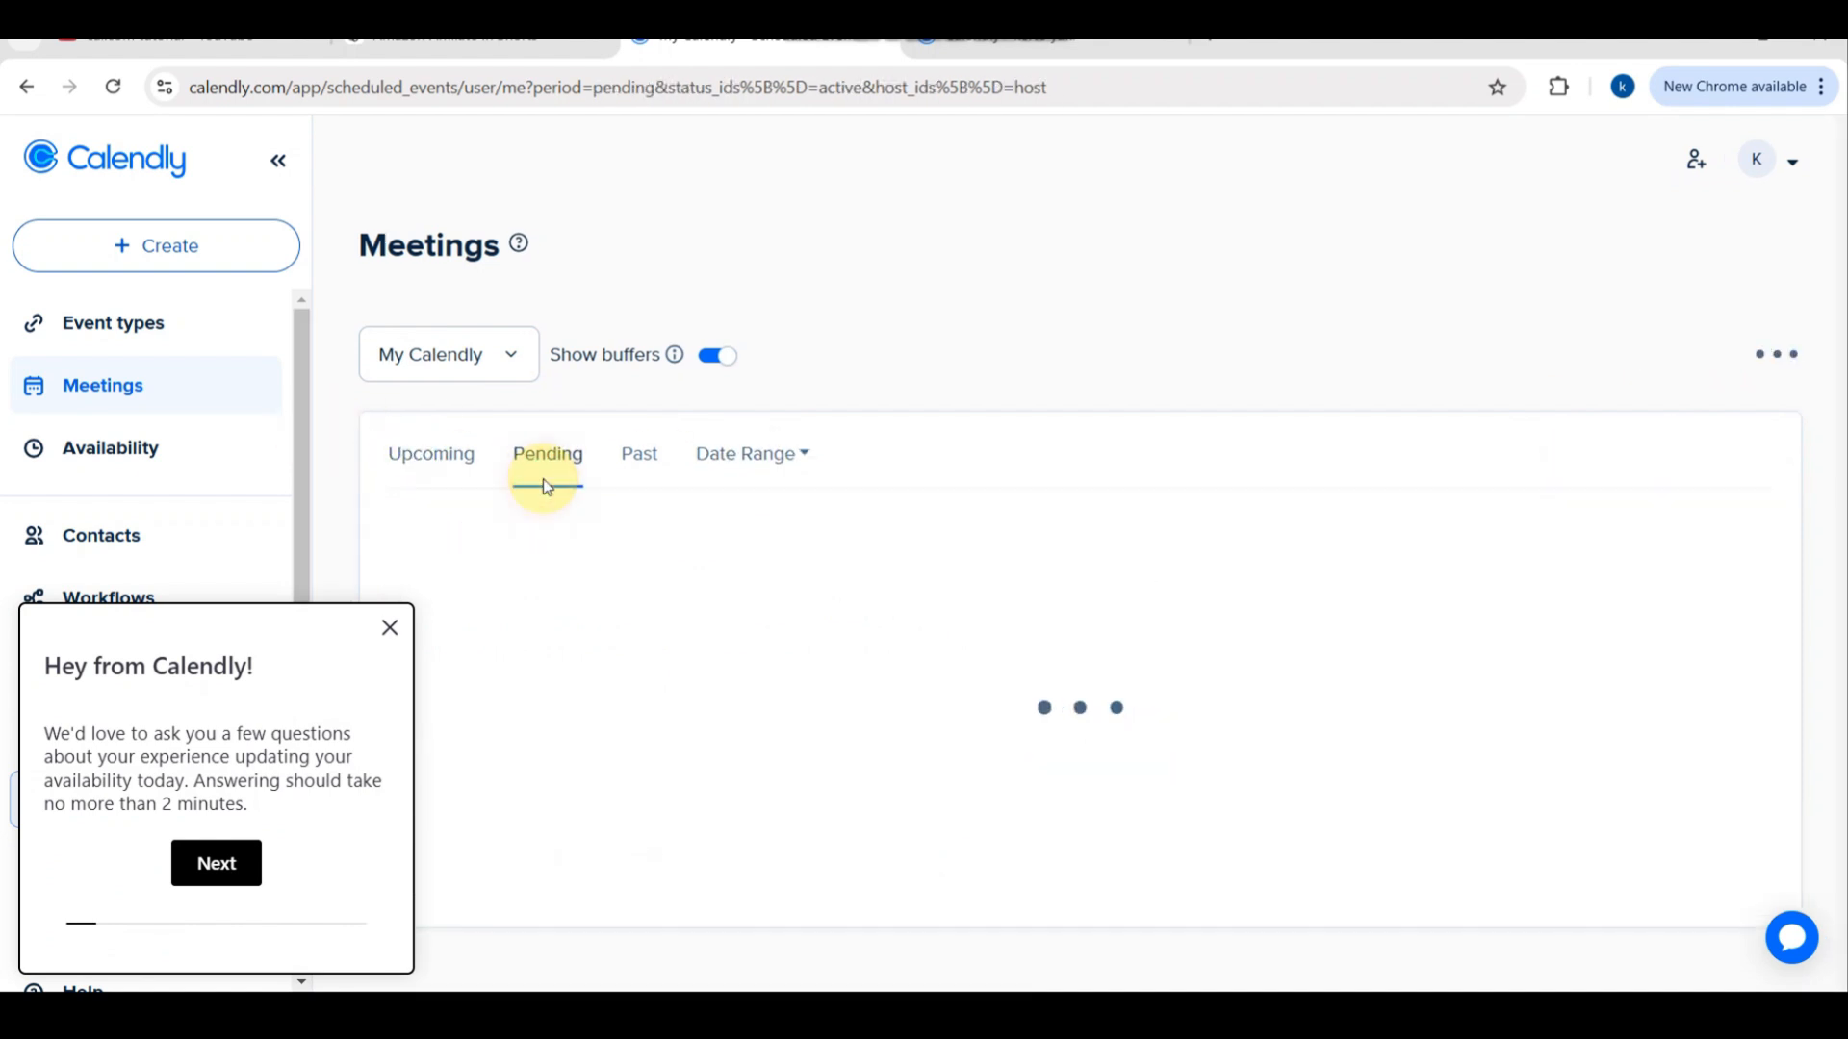
pyautogui.click(634, 465)
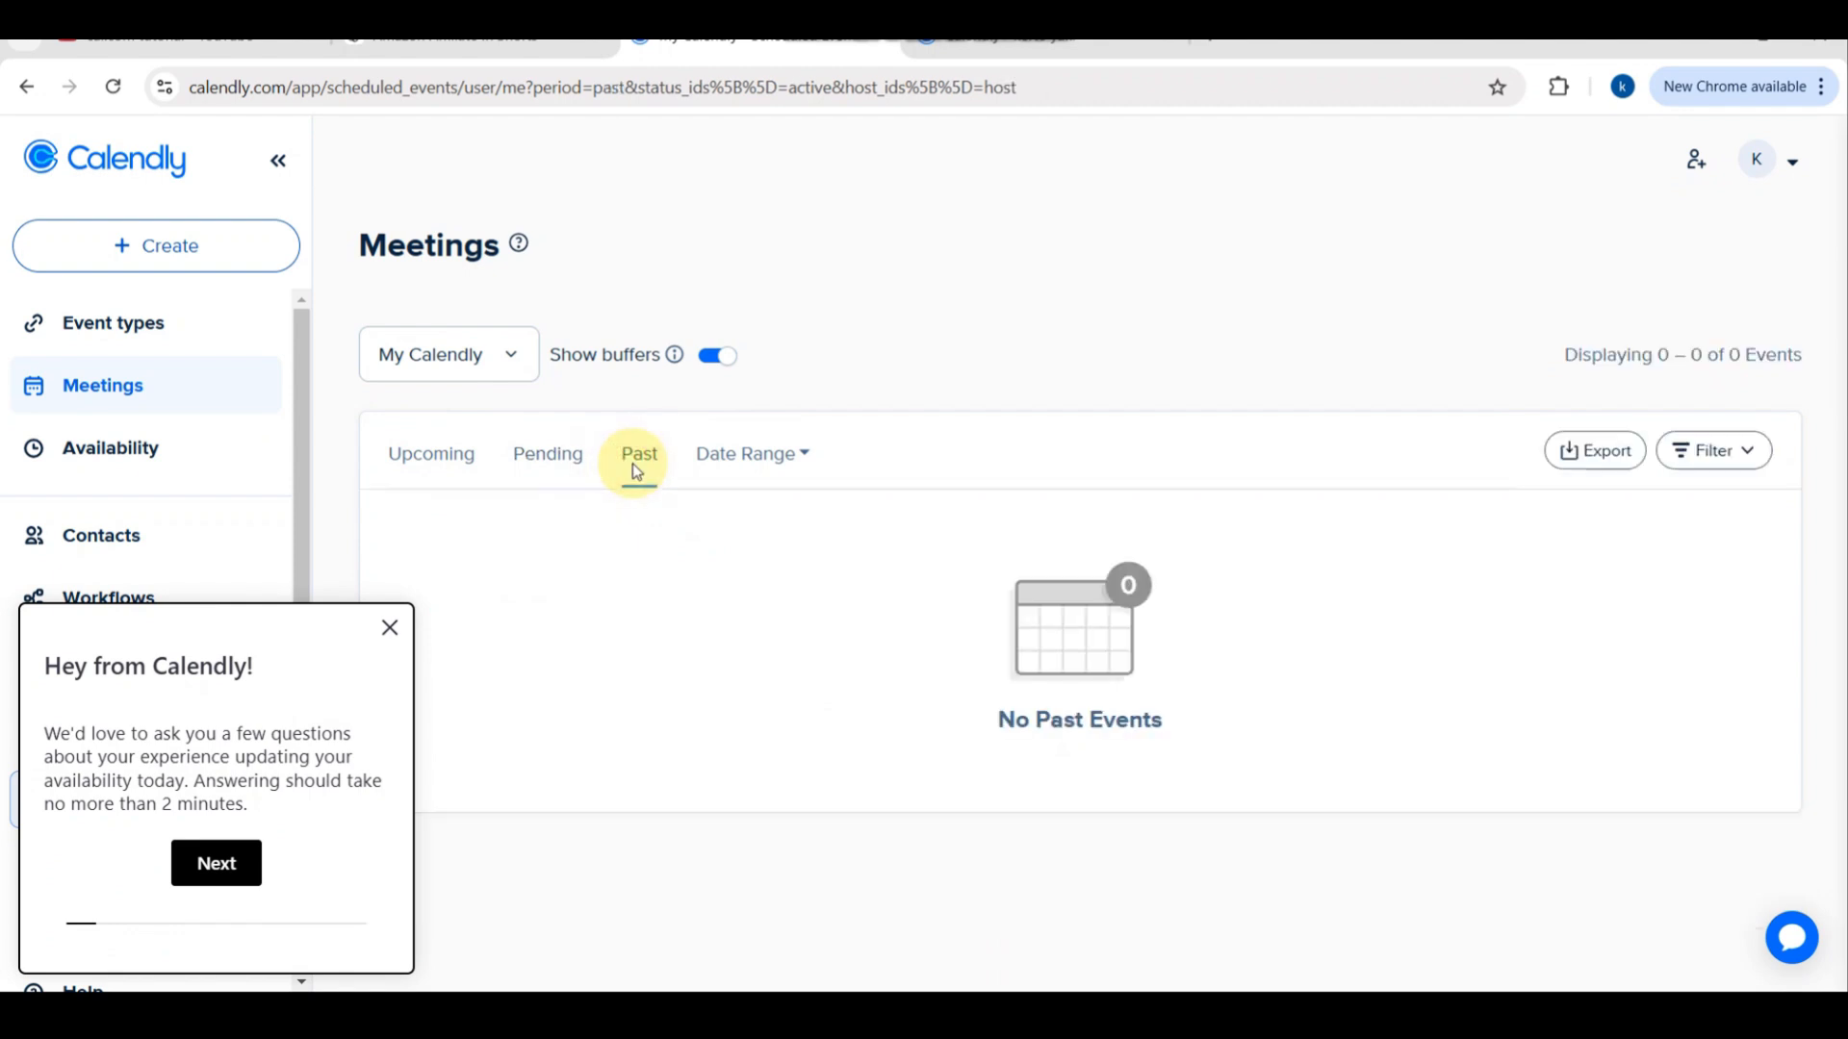
pyautogui.click(412, 454)
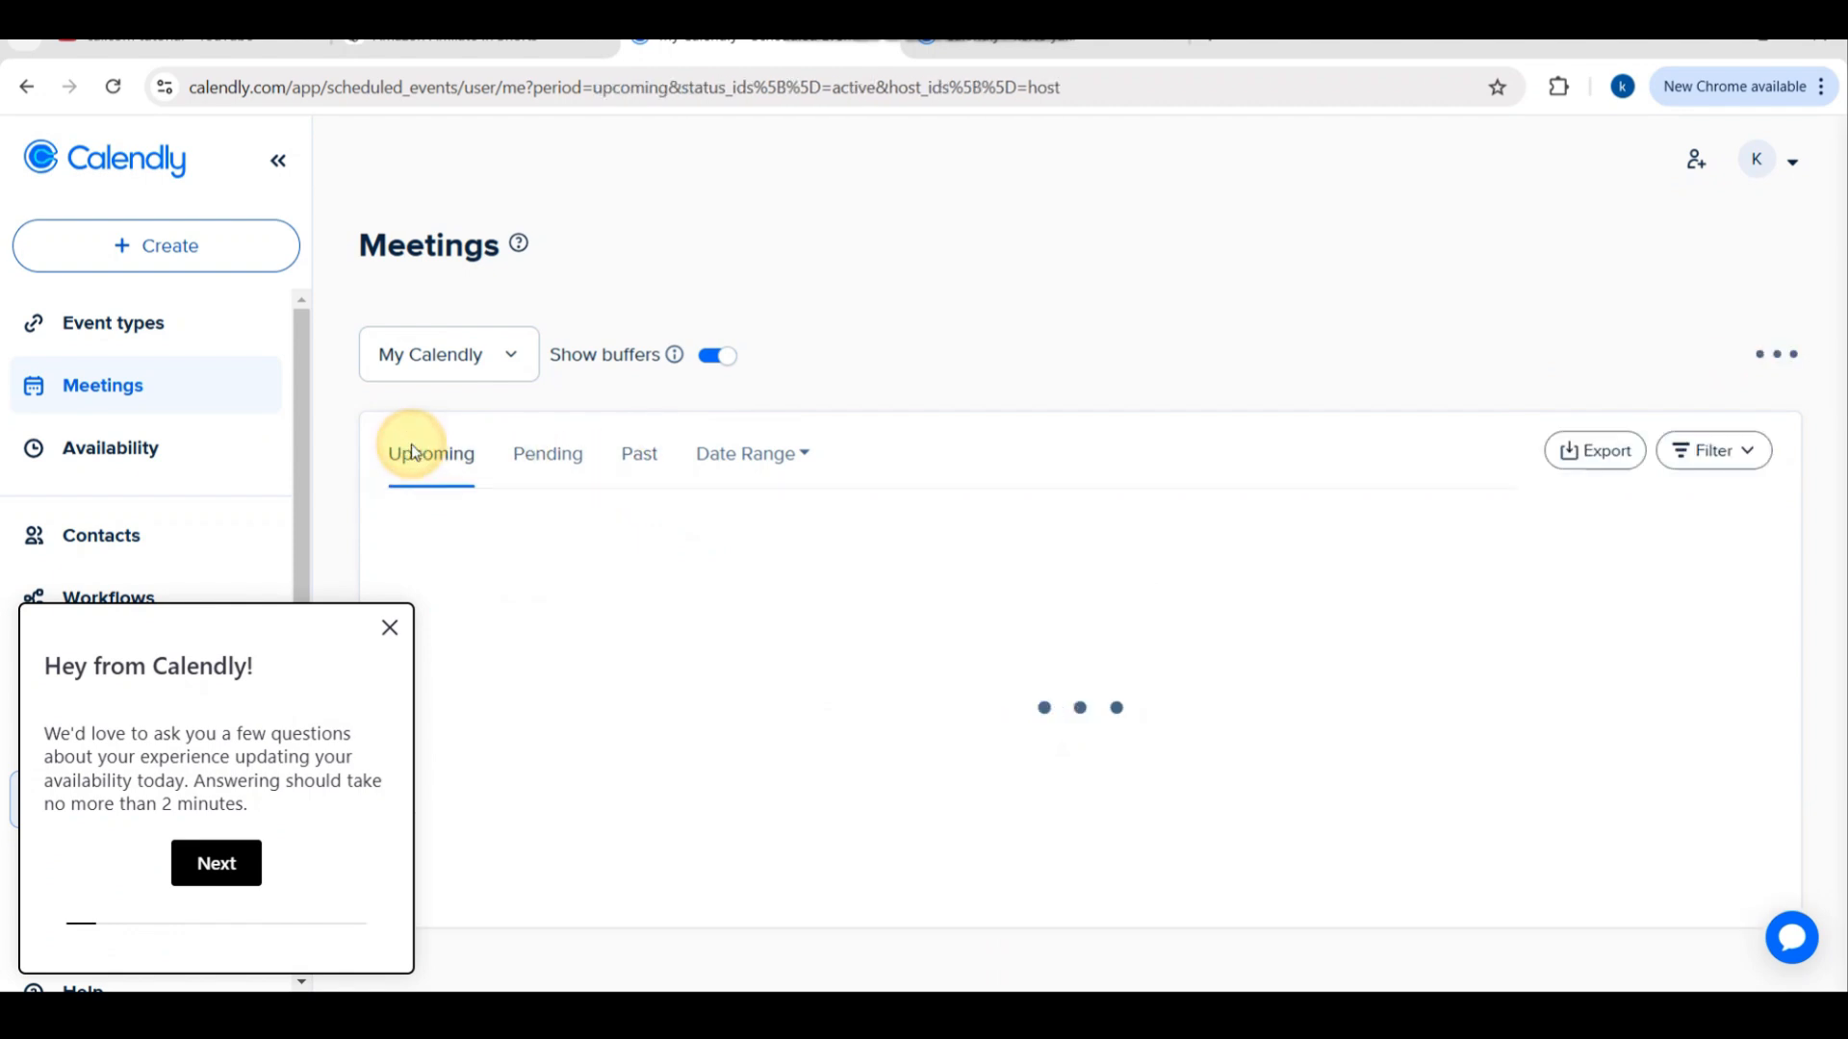
# Step: Dismiss the feedback survey on the event types page, and view the Consultation's link sharing options
pyautogui.click(182, 343)
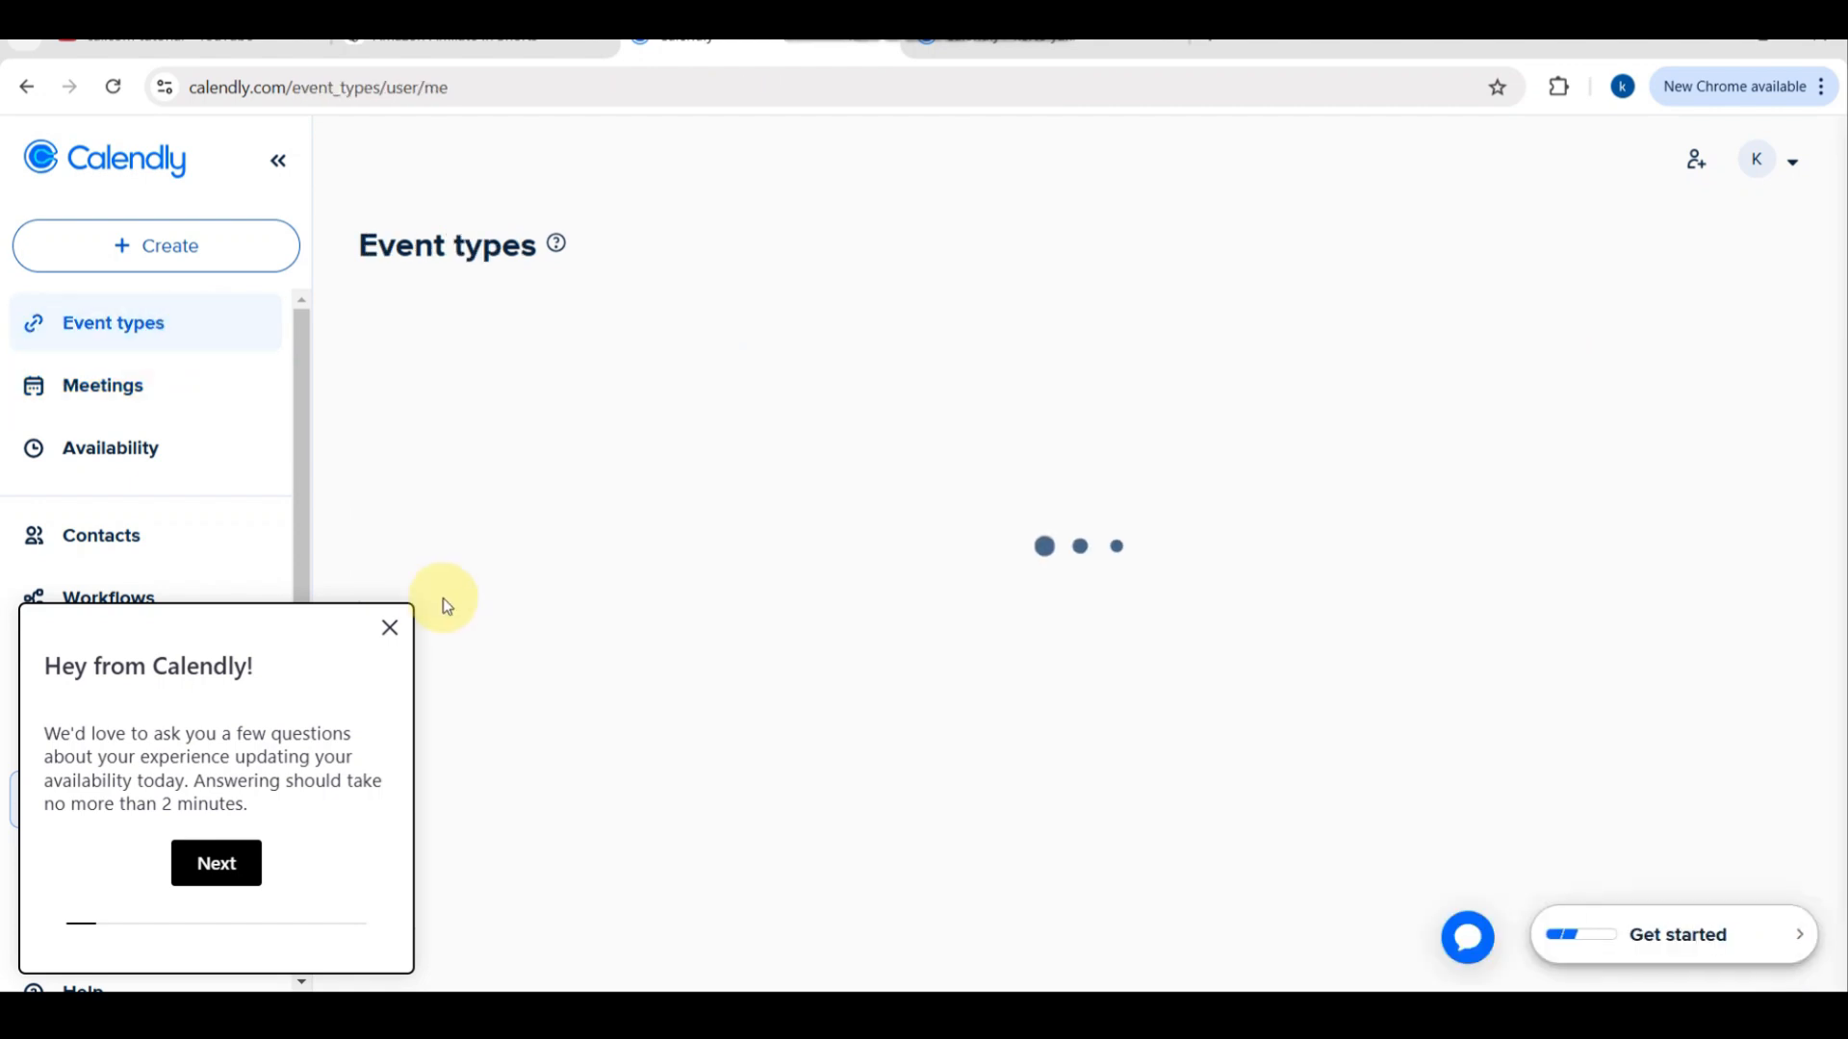
pyautogui.click(388, 629)
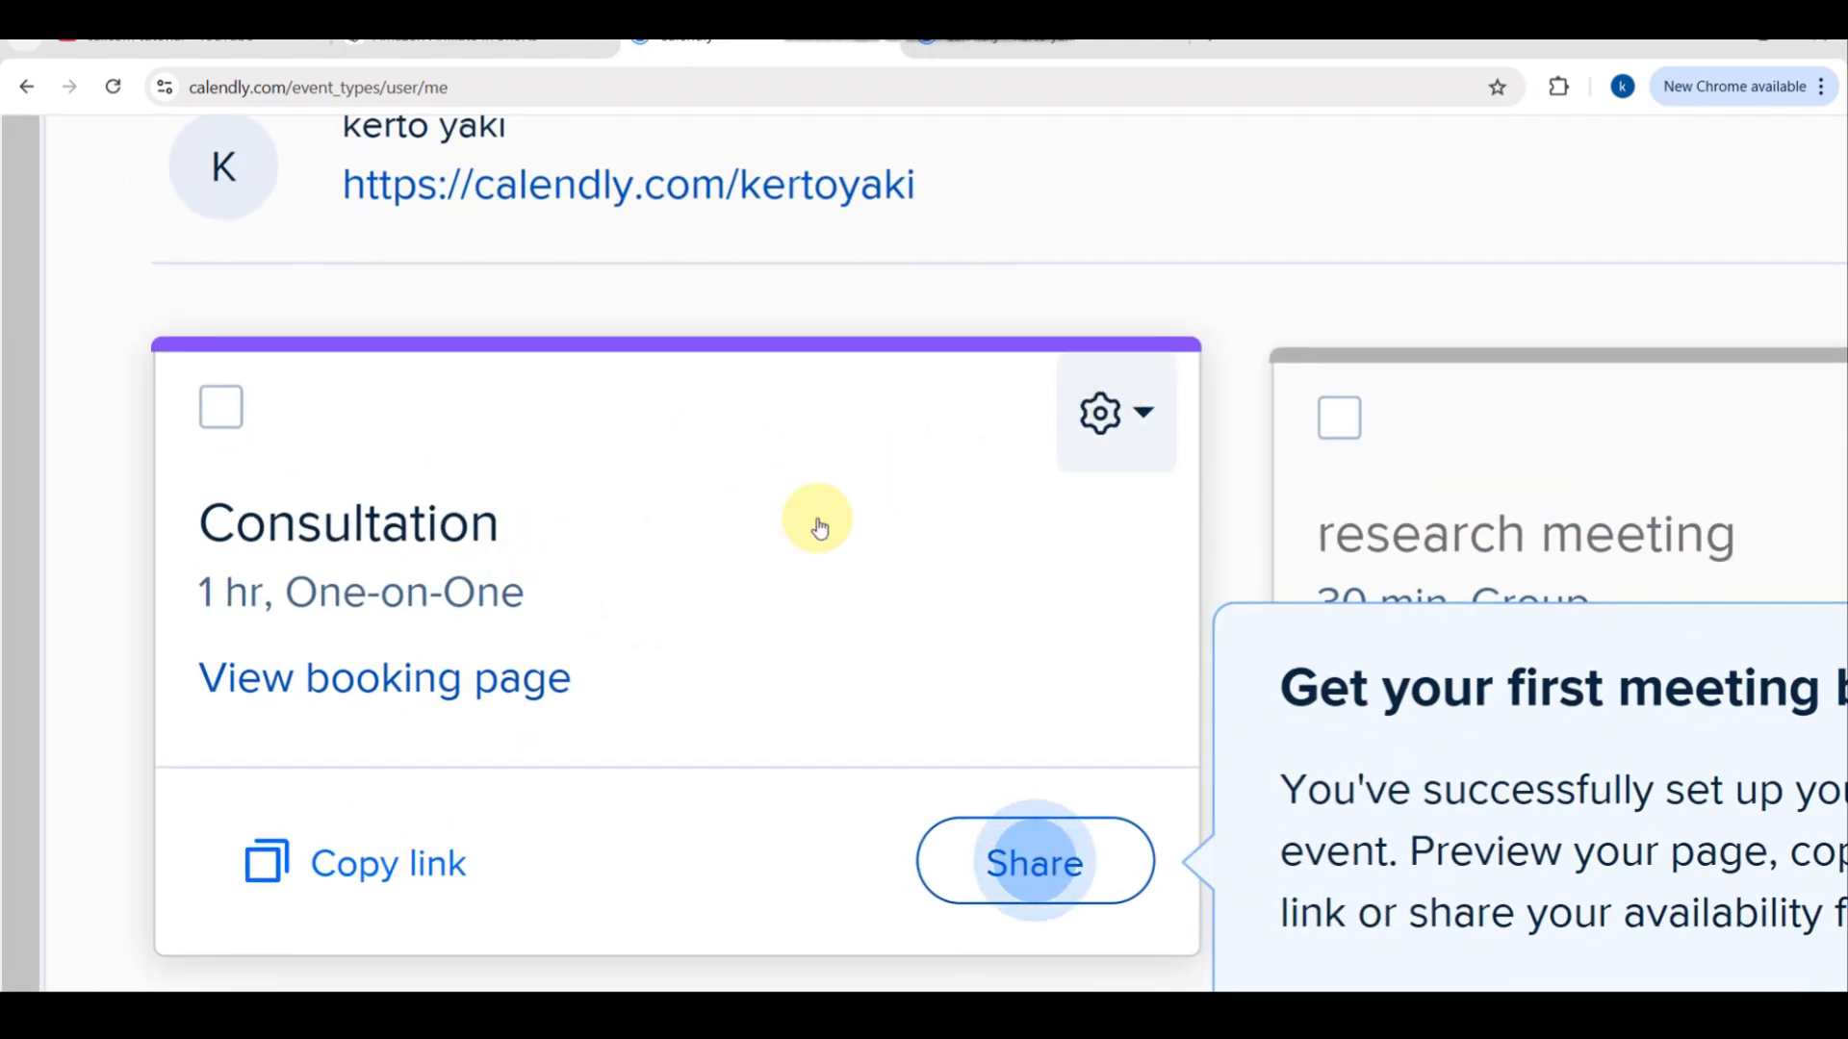
pyautogui.scroll(-1, 455, 895)
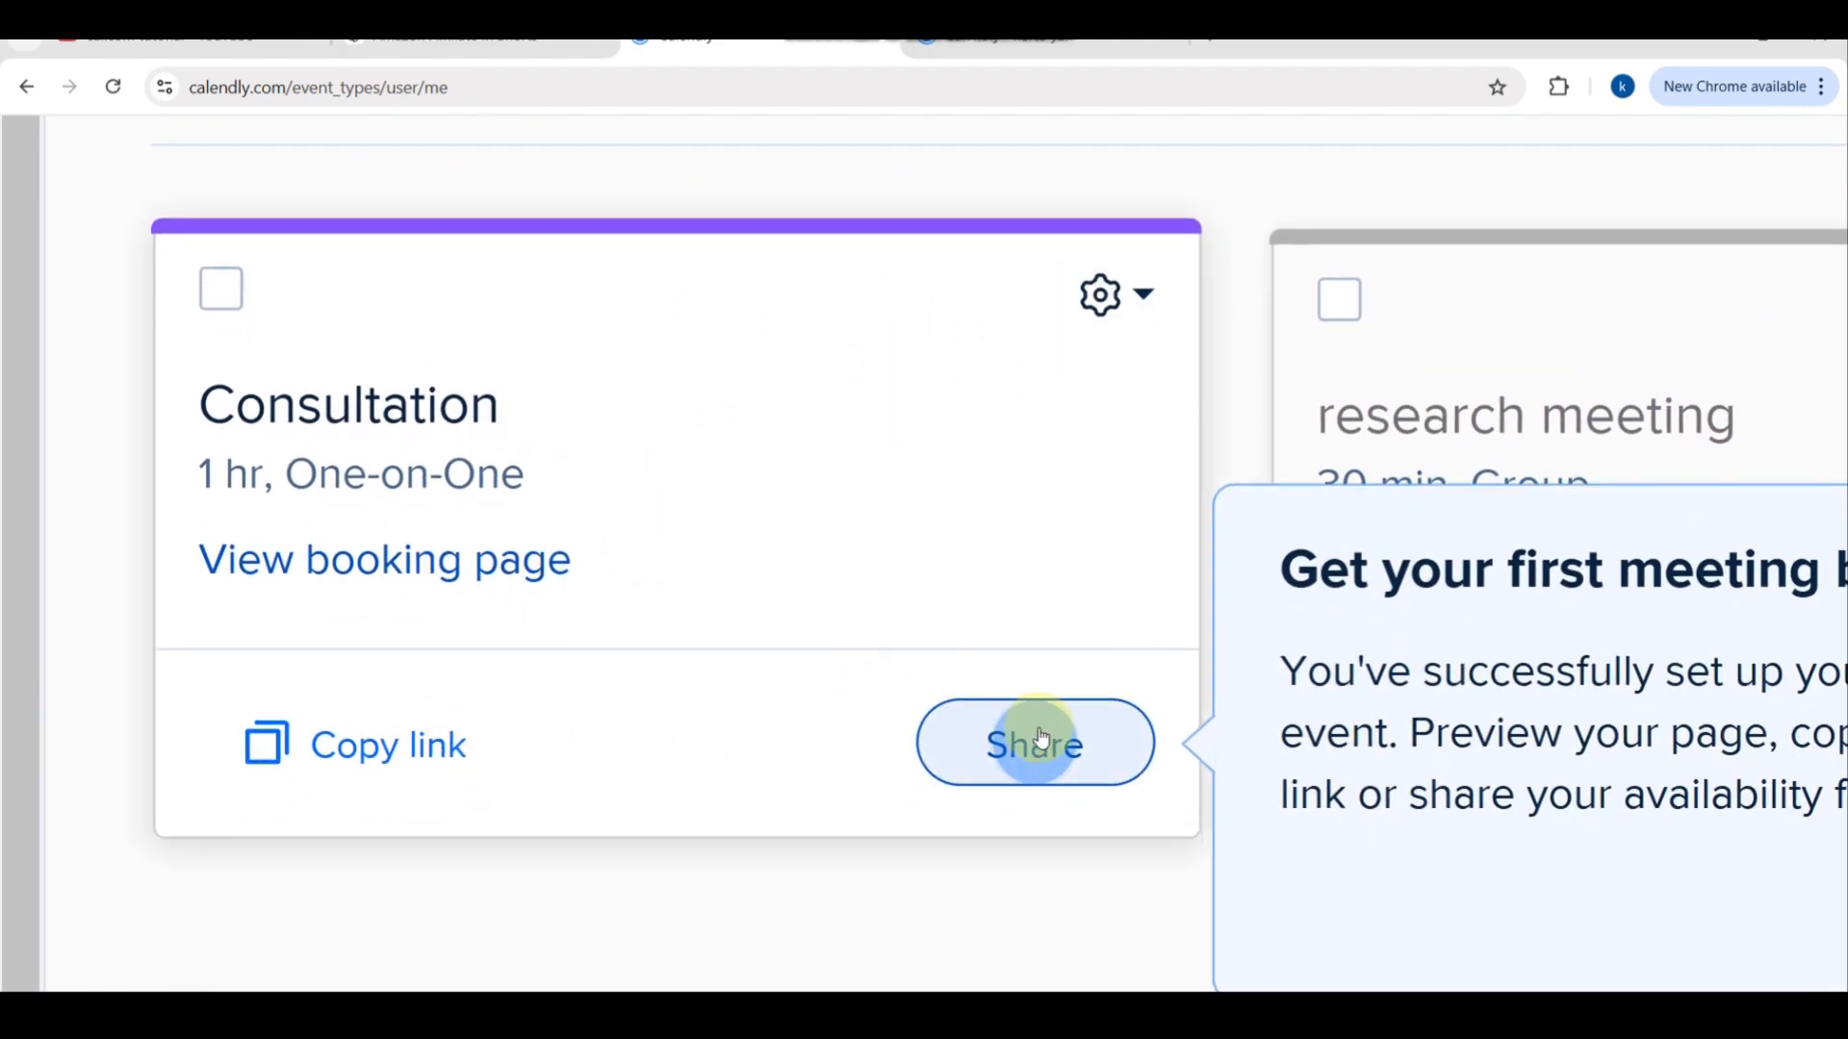
pyautogui.click(1039, 743)
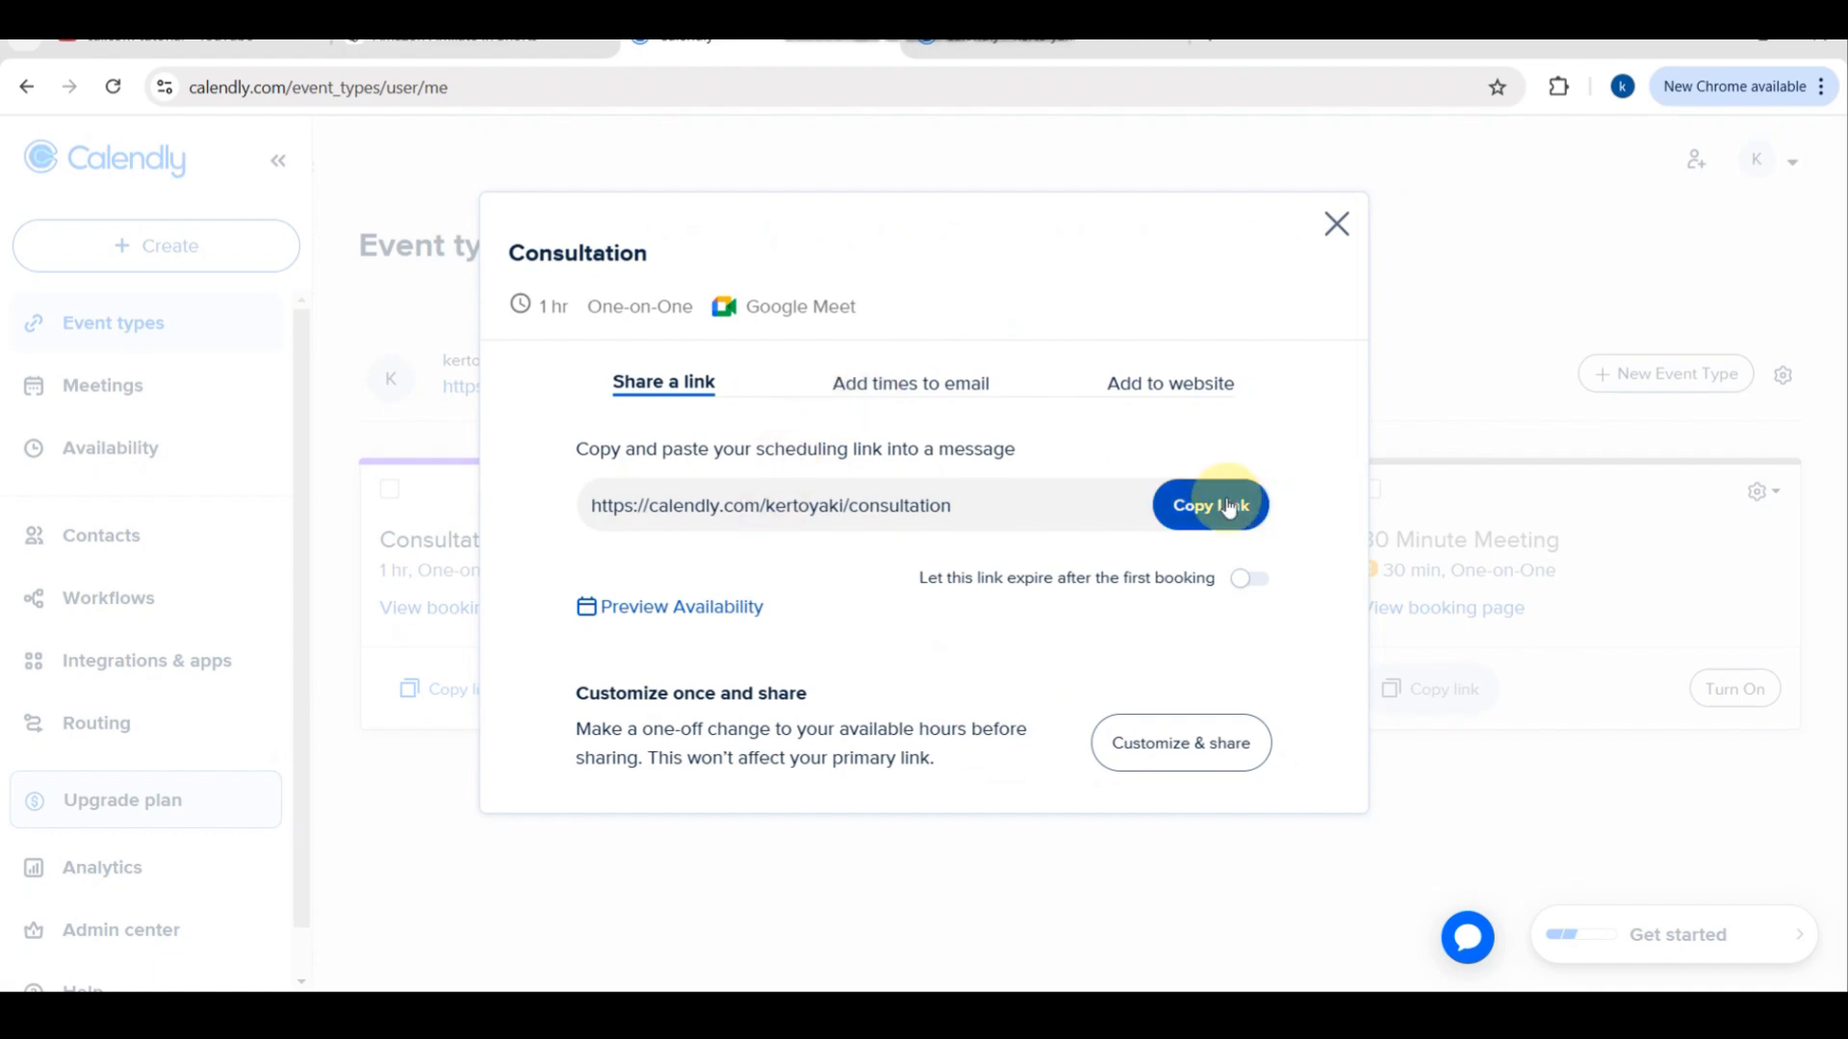
pyautogui.scroll(5, 1227, 506)
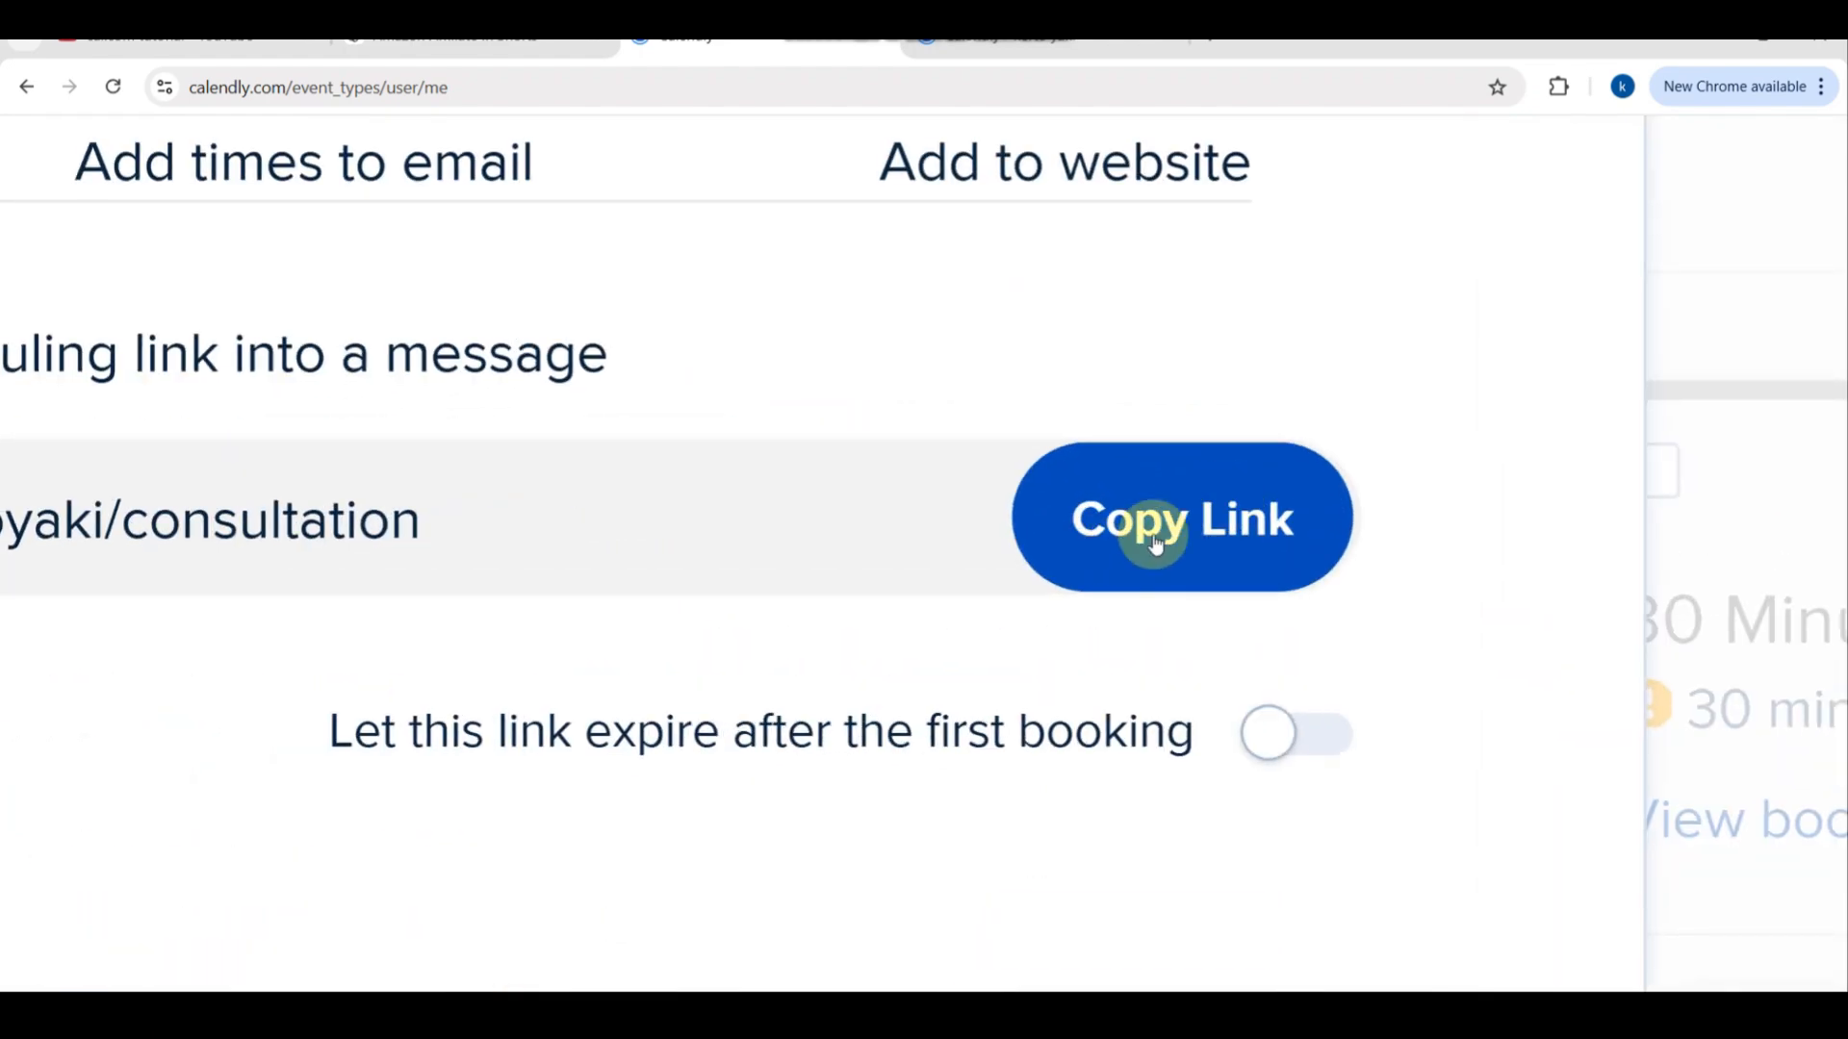
pyautogui.scroll(-5, 1166, 543)
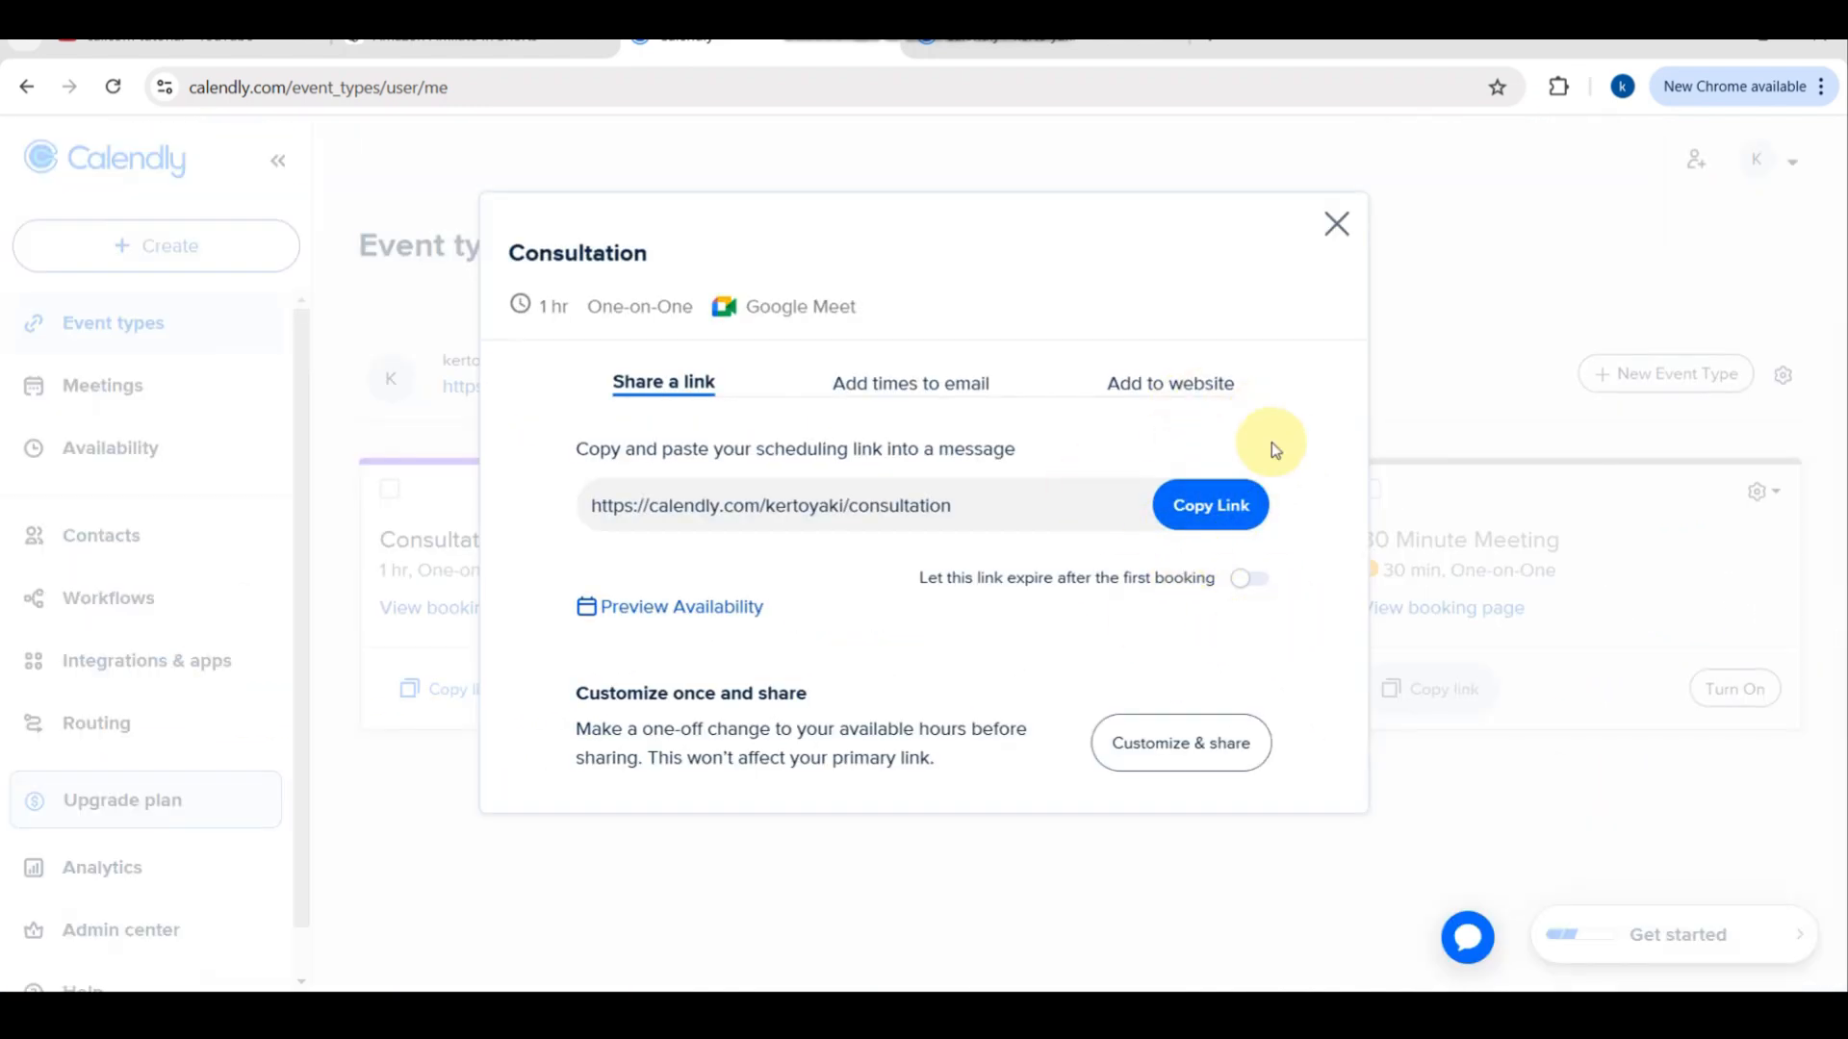
# Step: Check the Consultation's options for adding times to an email and adding it to a website, and close the sharing dialog
pyautogui.click(917, 388)
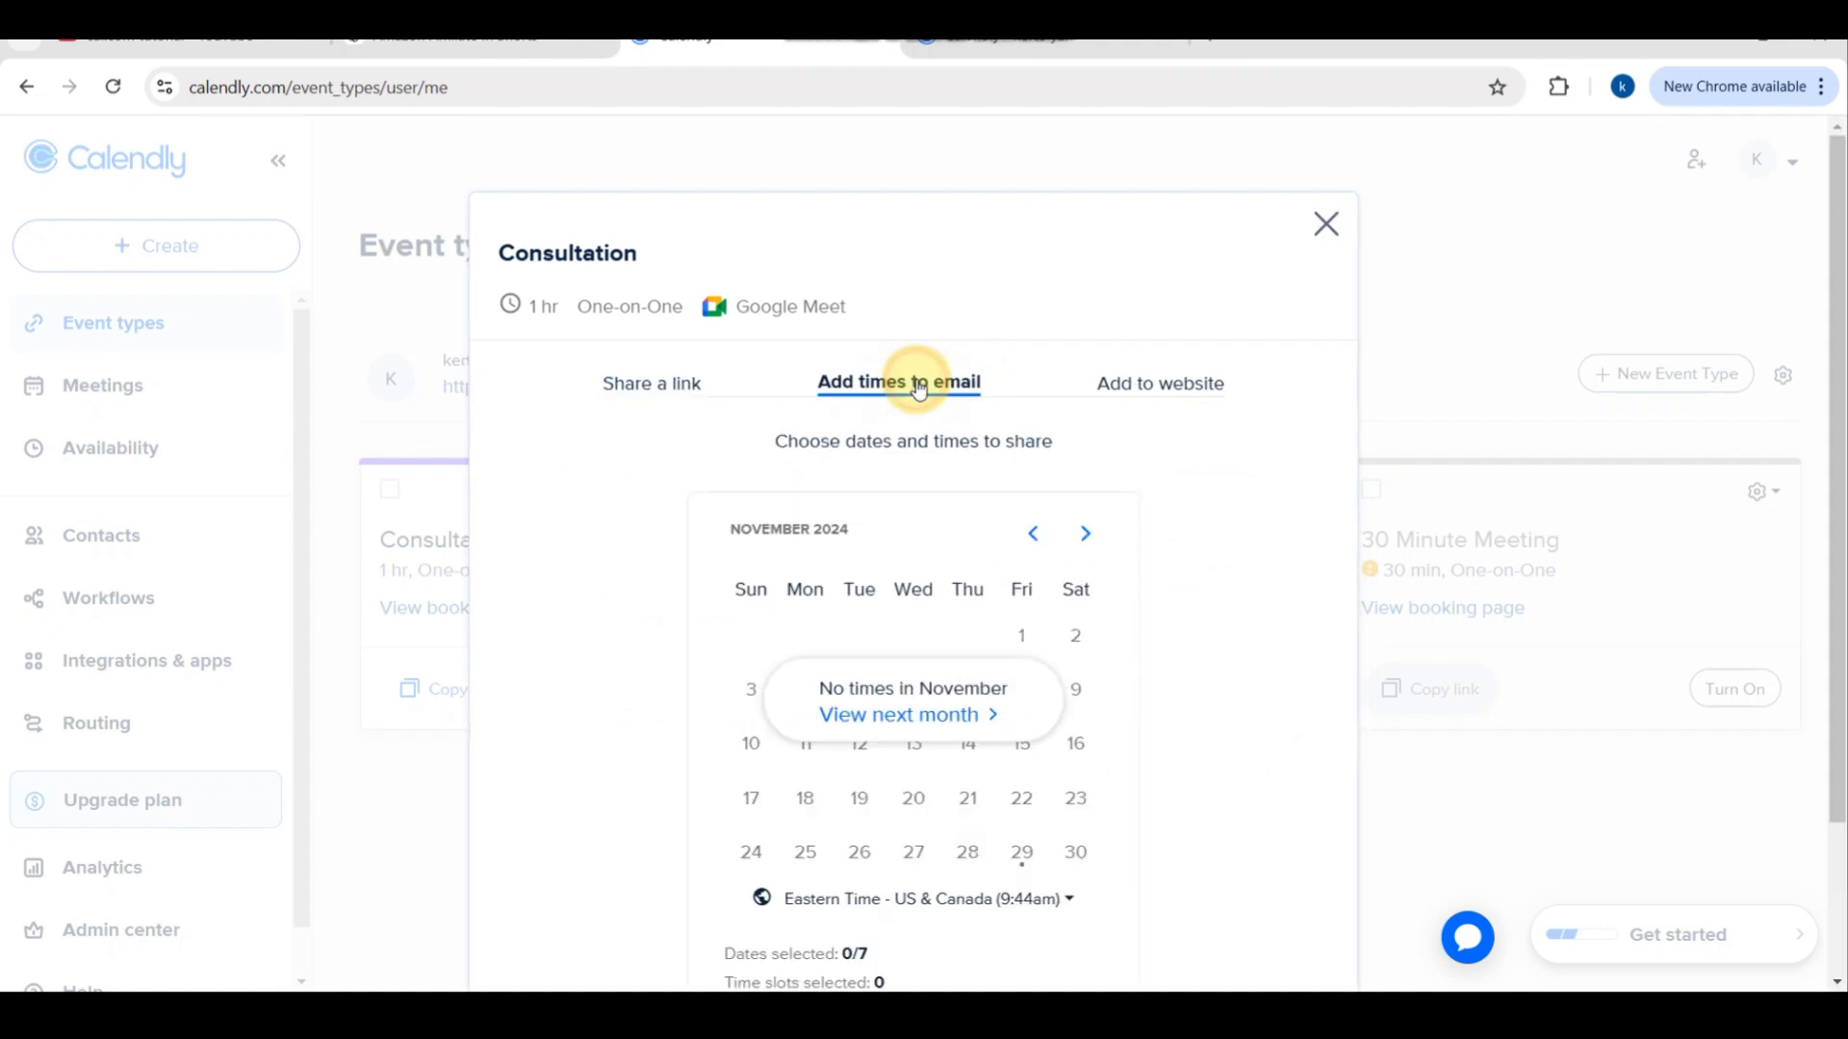
pyautogui.click(1182, 384)
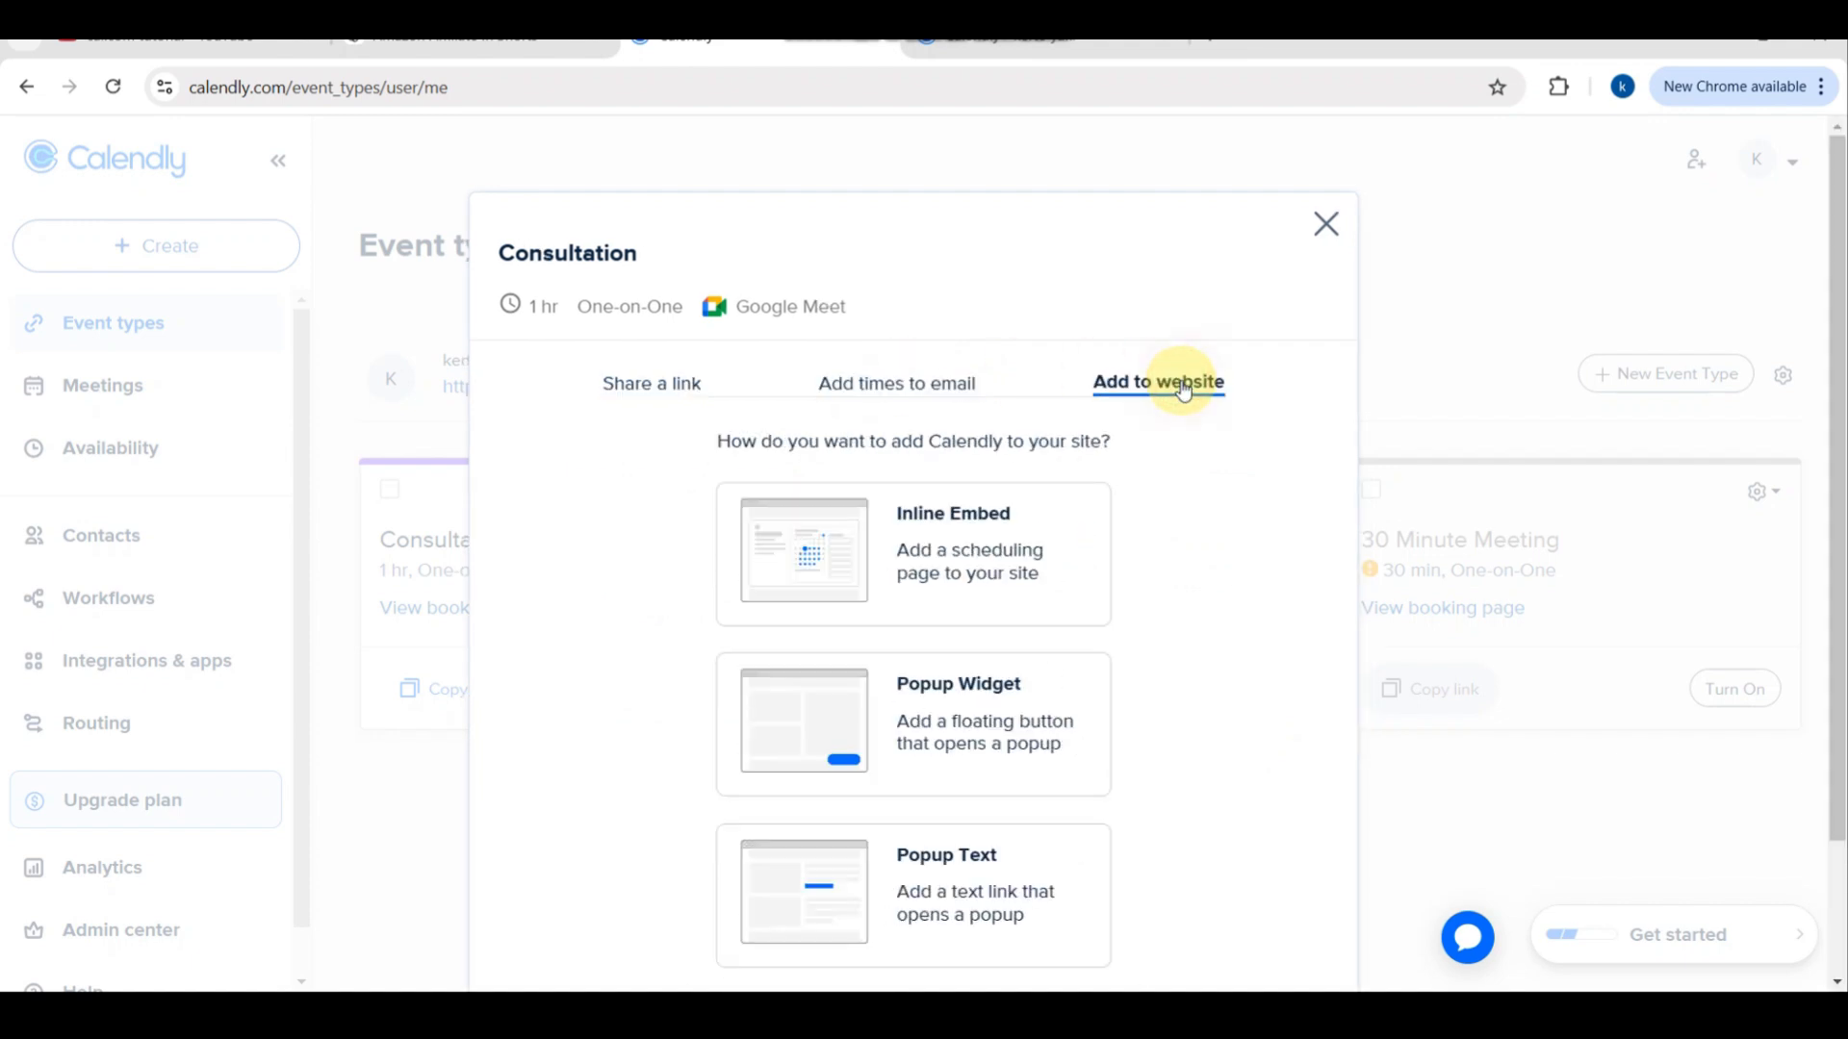
pyautogui.click(677, 394)
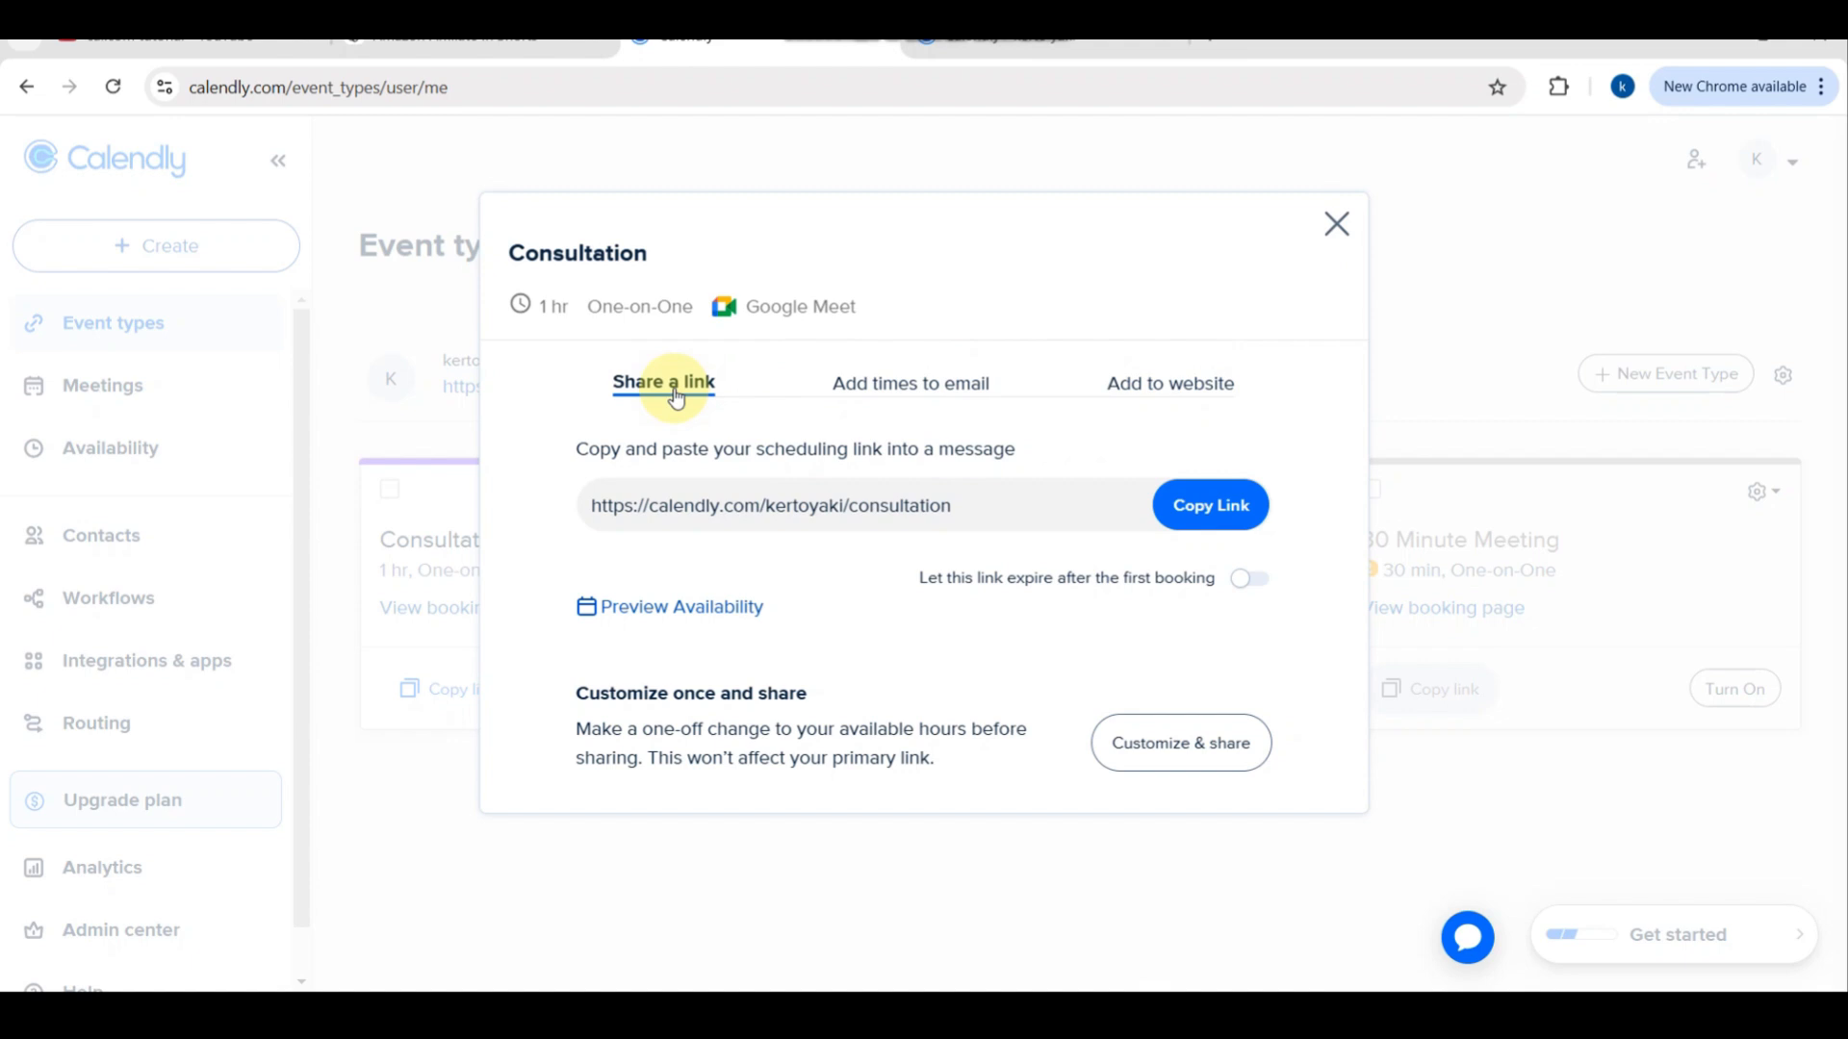
pyautogui.click(1338, 225)
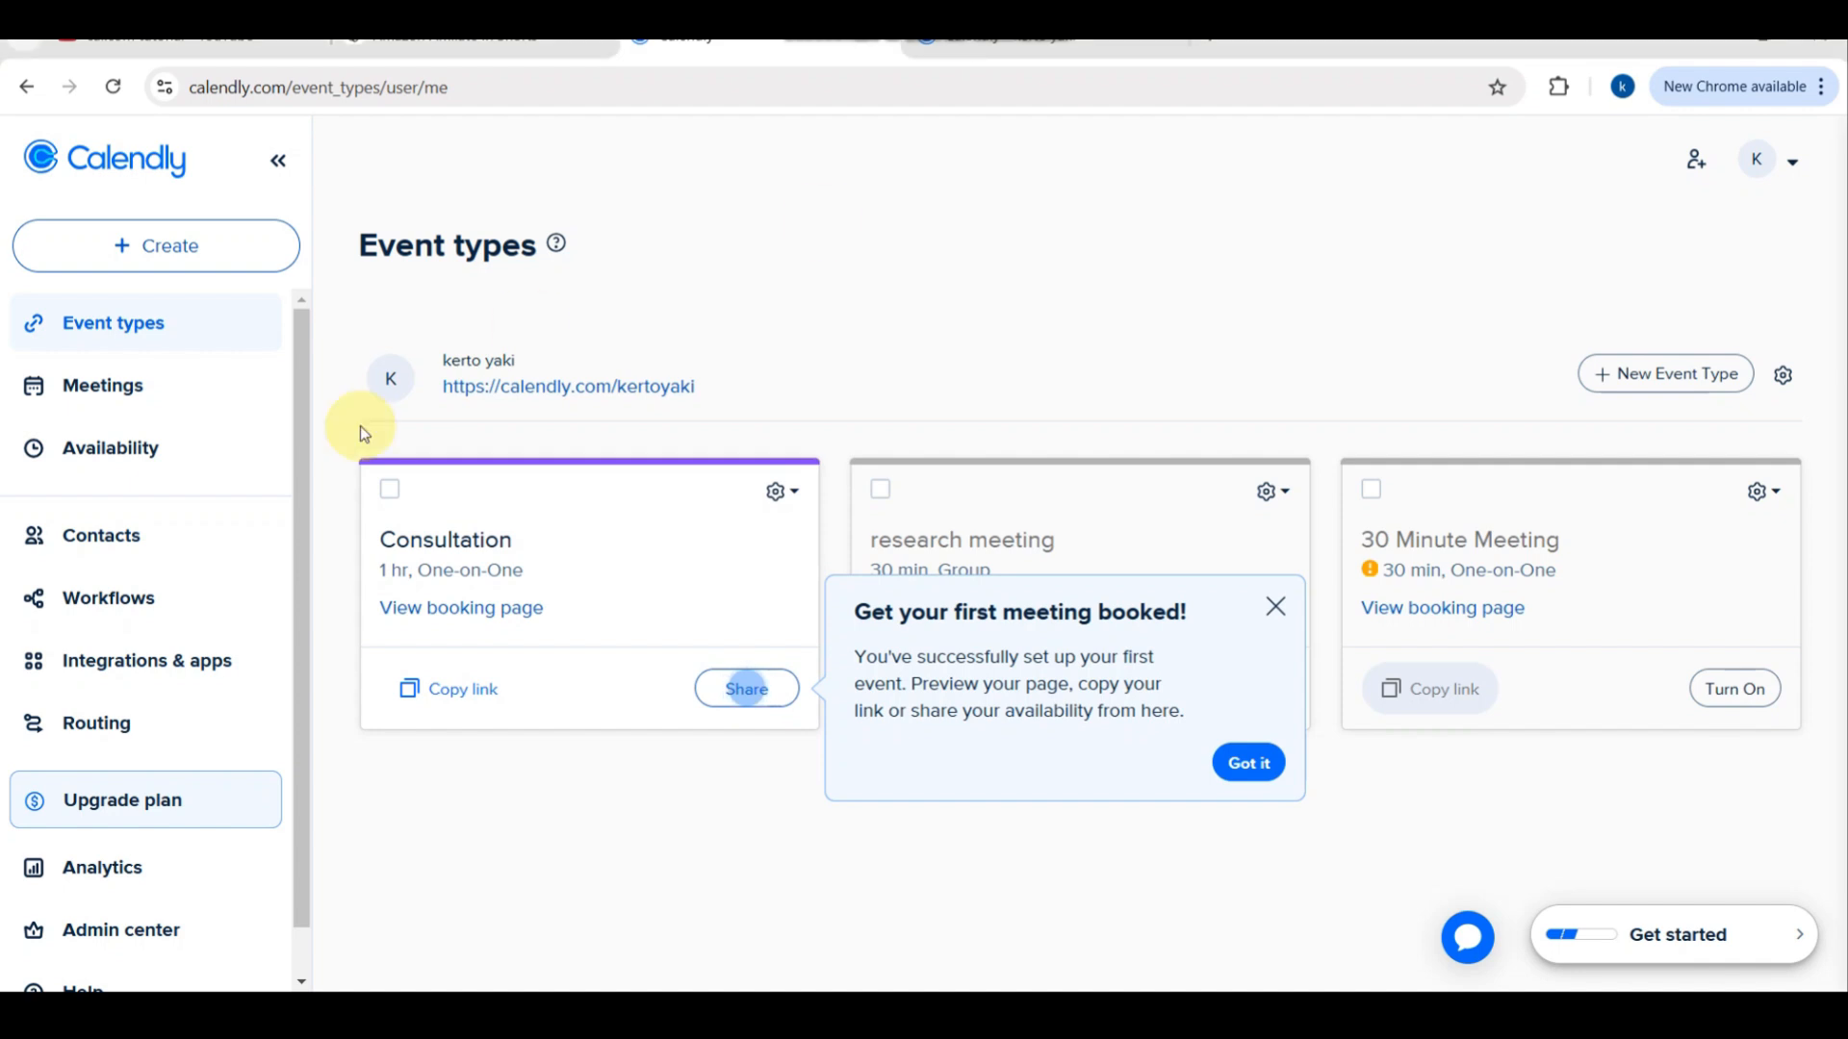
# Step: Read the introduction on the Contacts page, and follow its option to book a first meeting
pyautogui.click(162, 535)
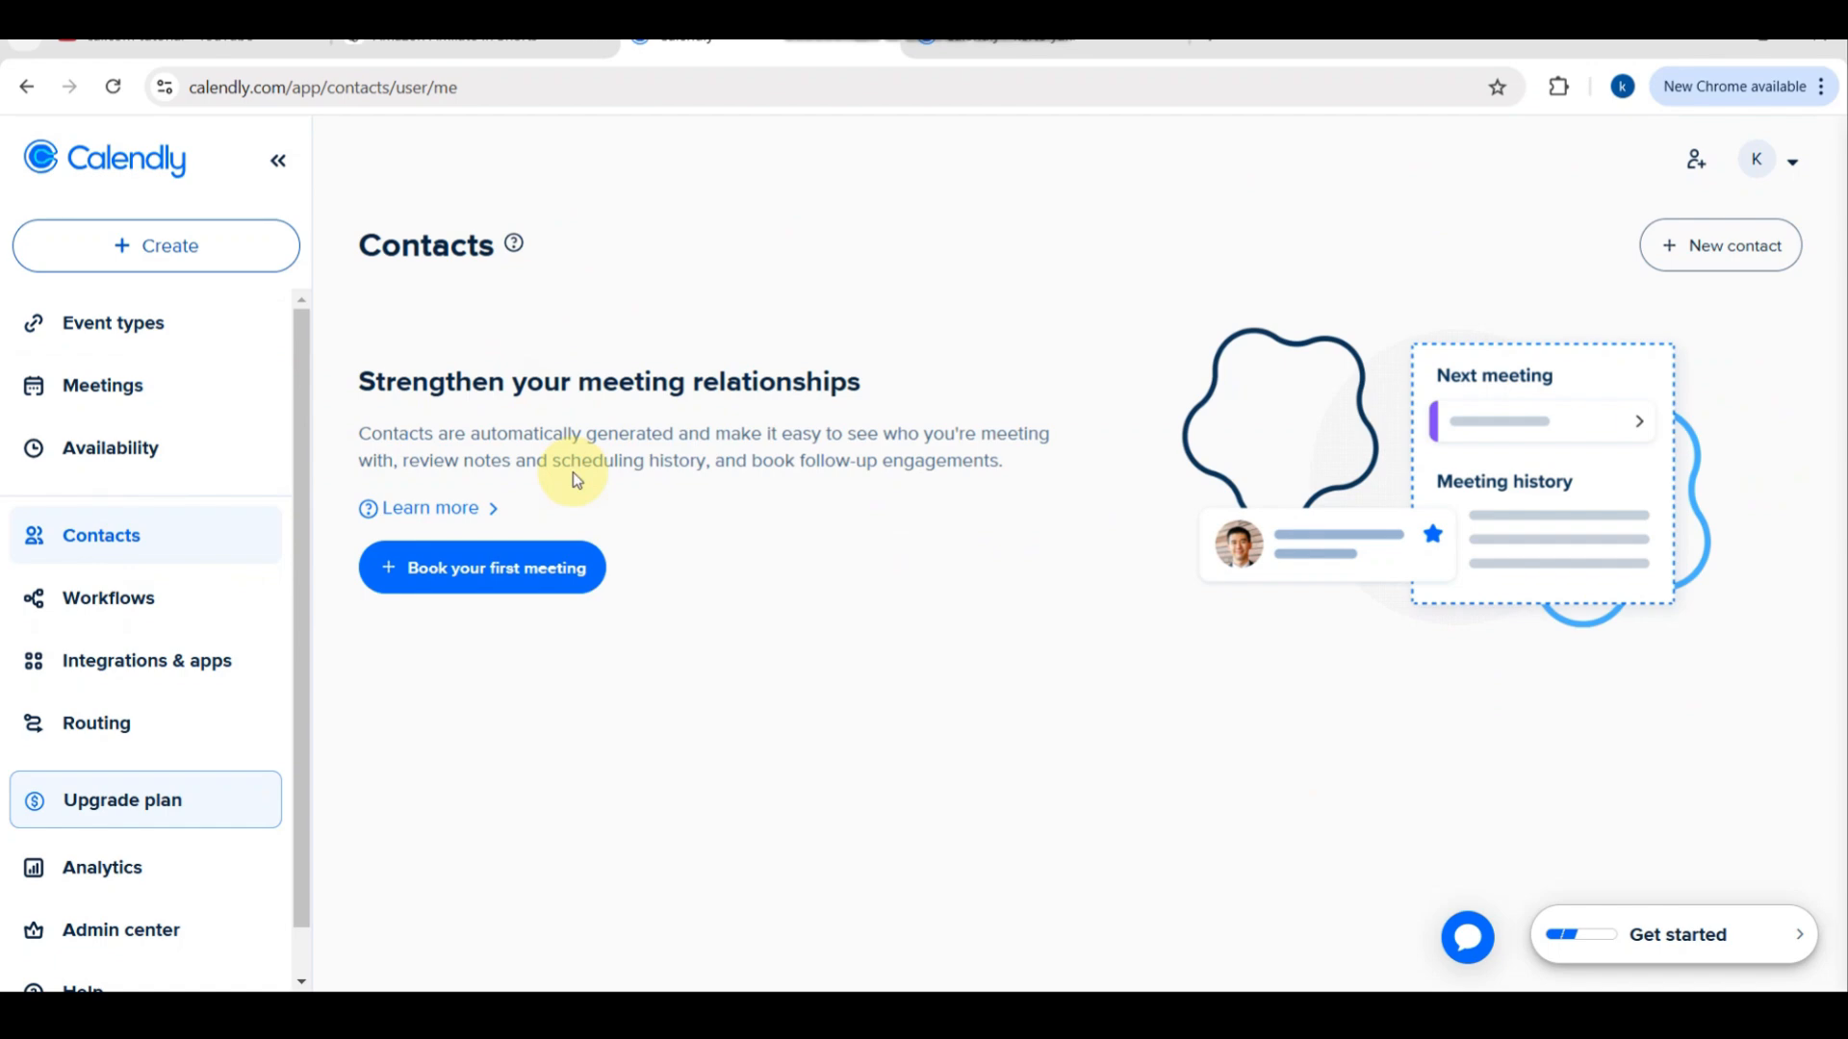
pyautogui.scroll(5, 574, 479)
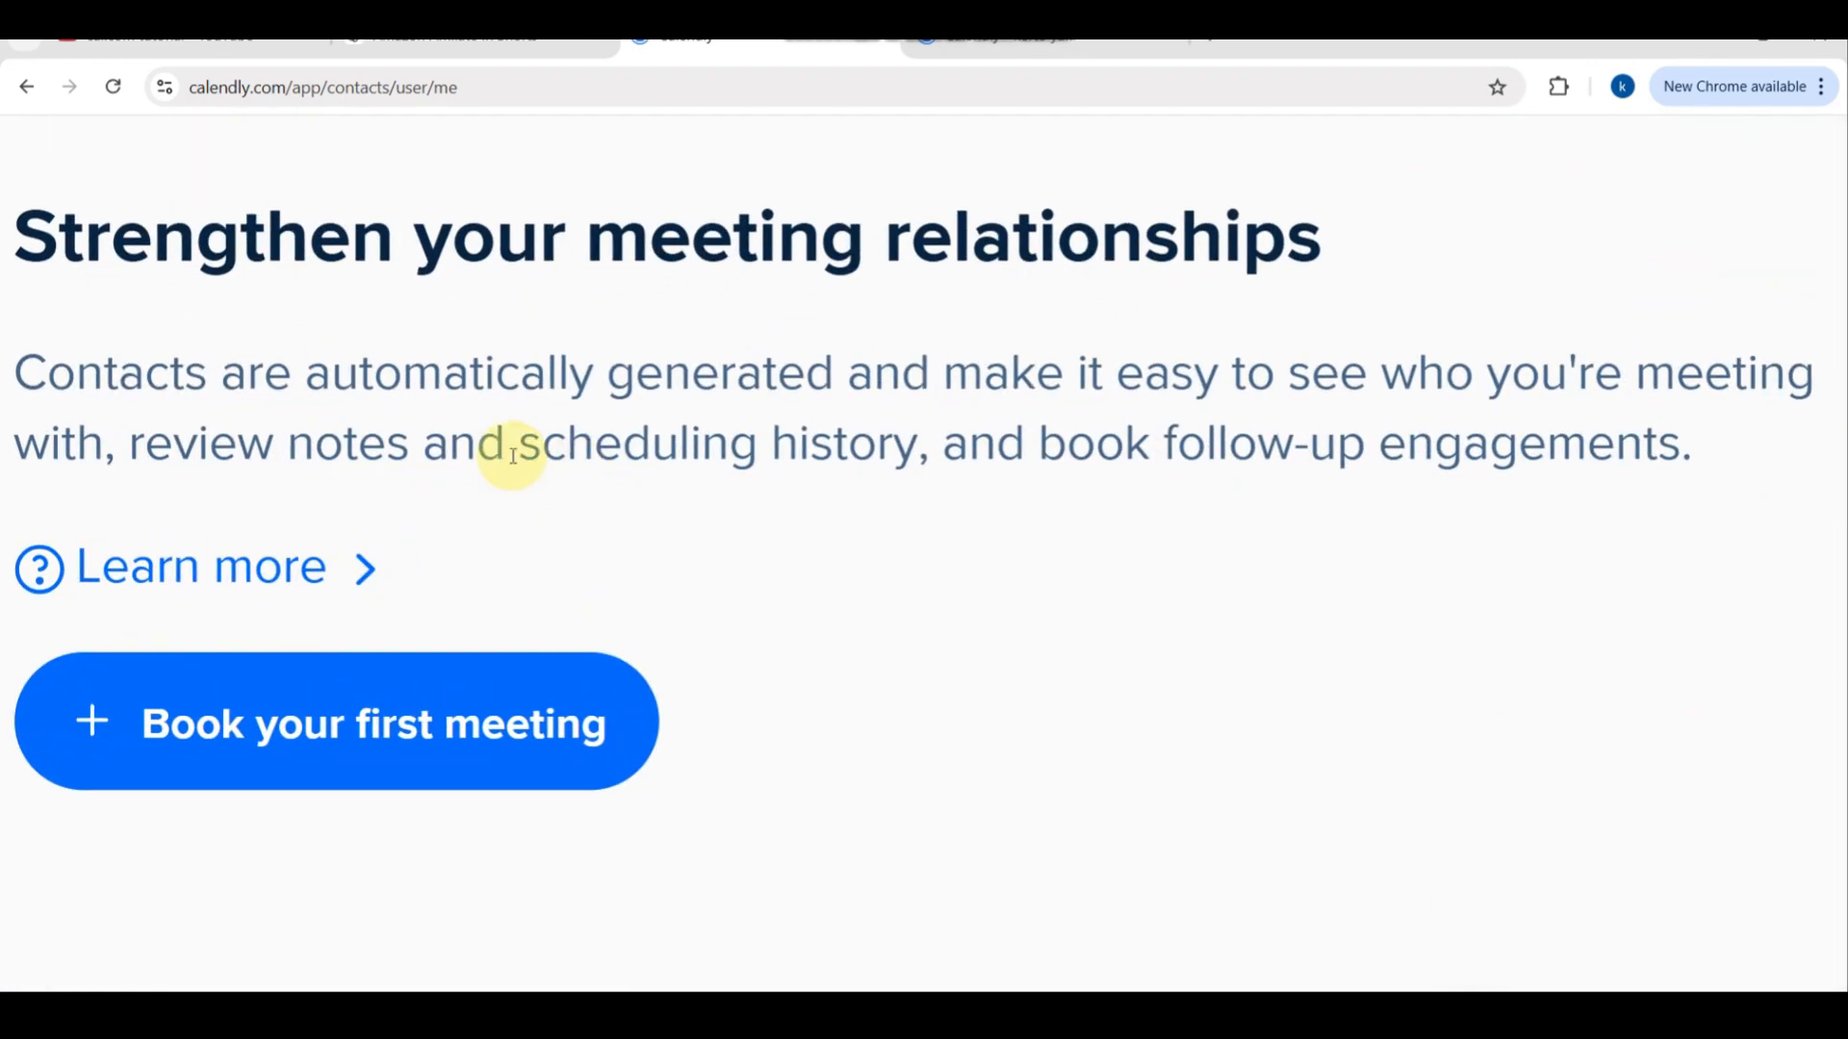
pyautogui.hscroll(4, 771, 442)
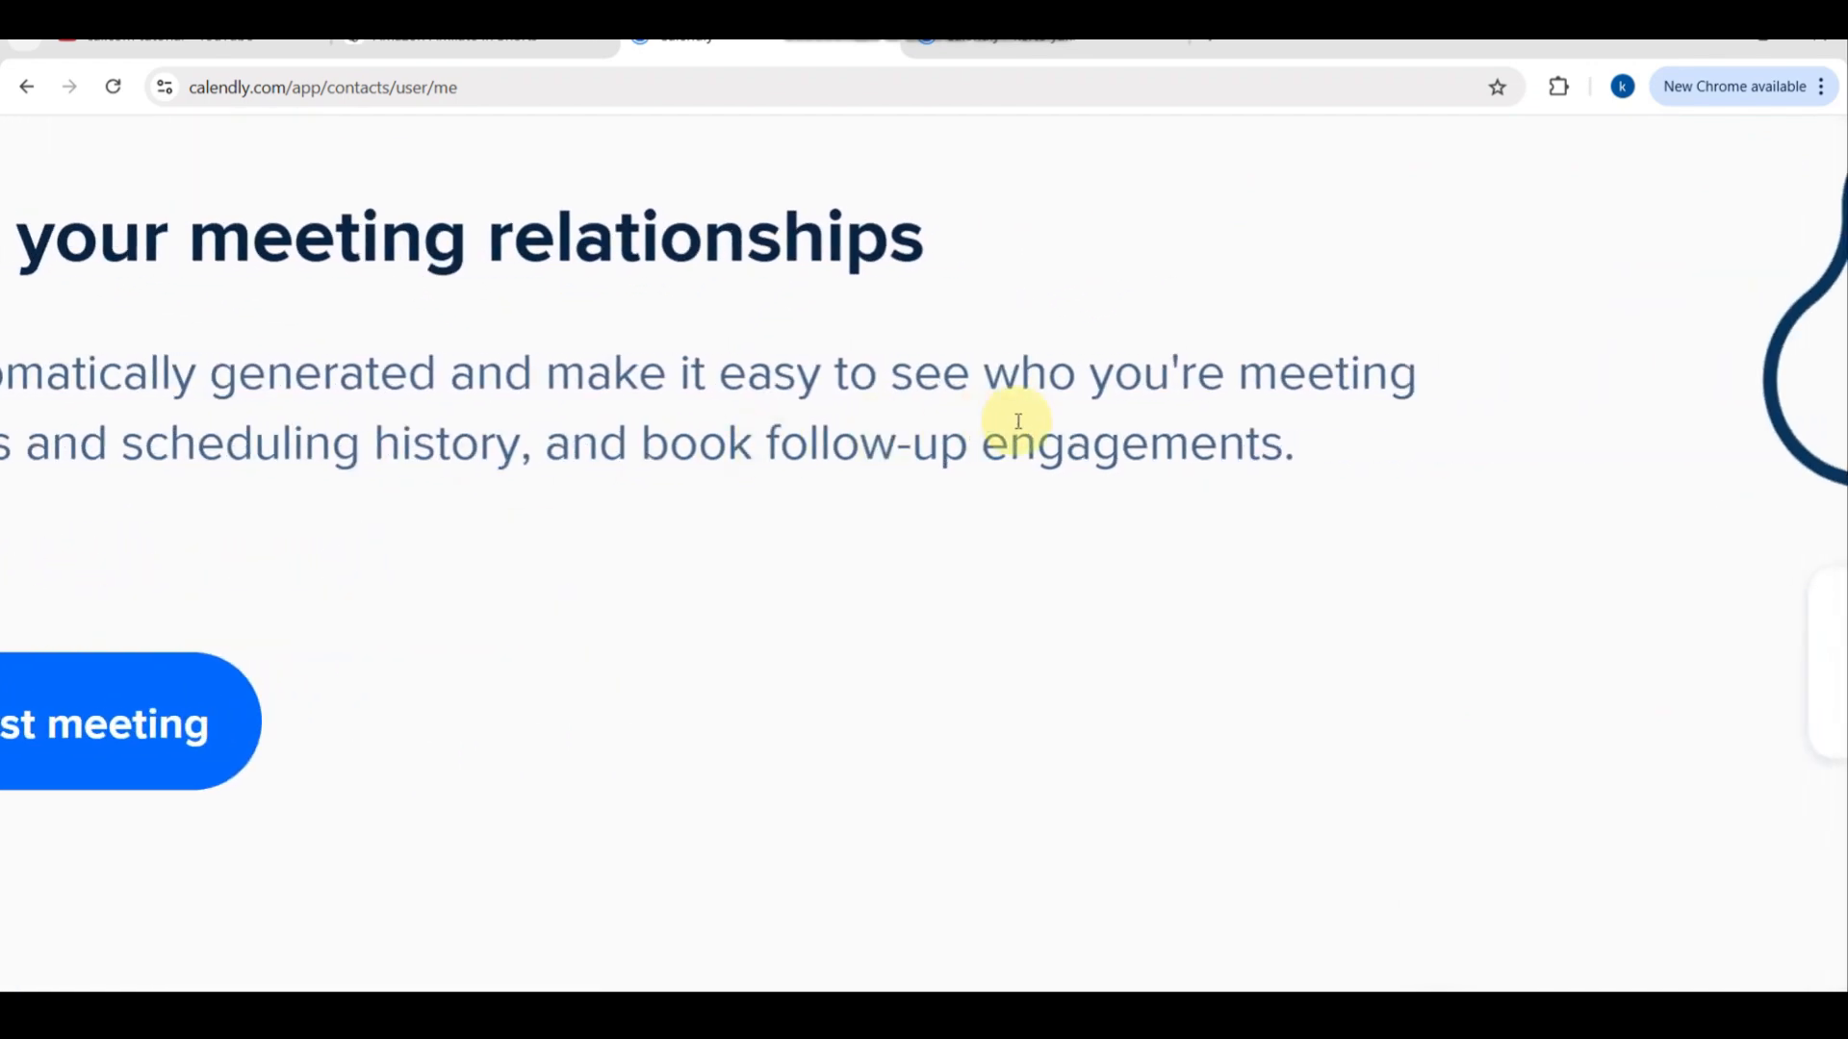
pyautogui.scroll(-5, 1018, 421)
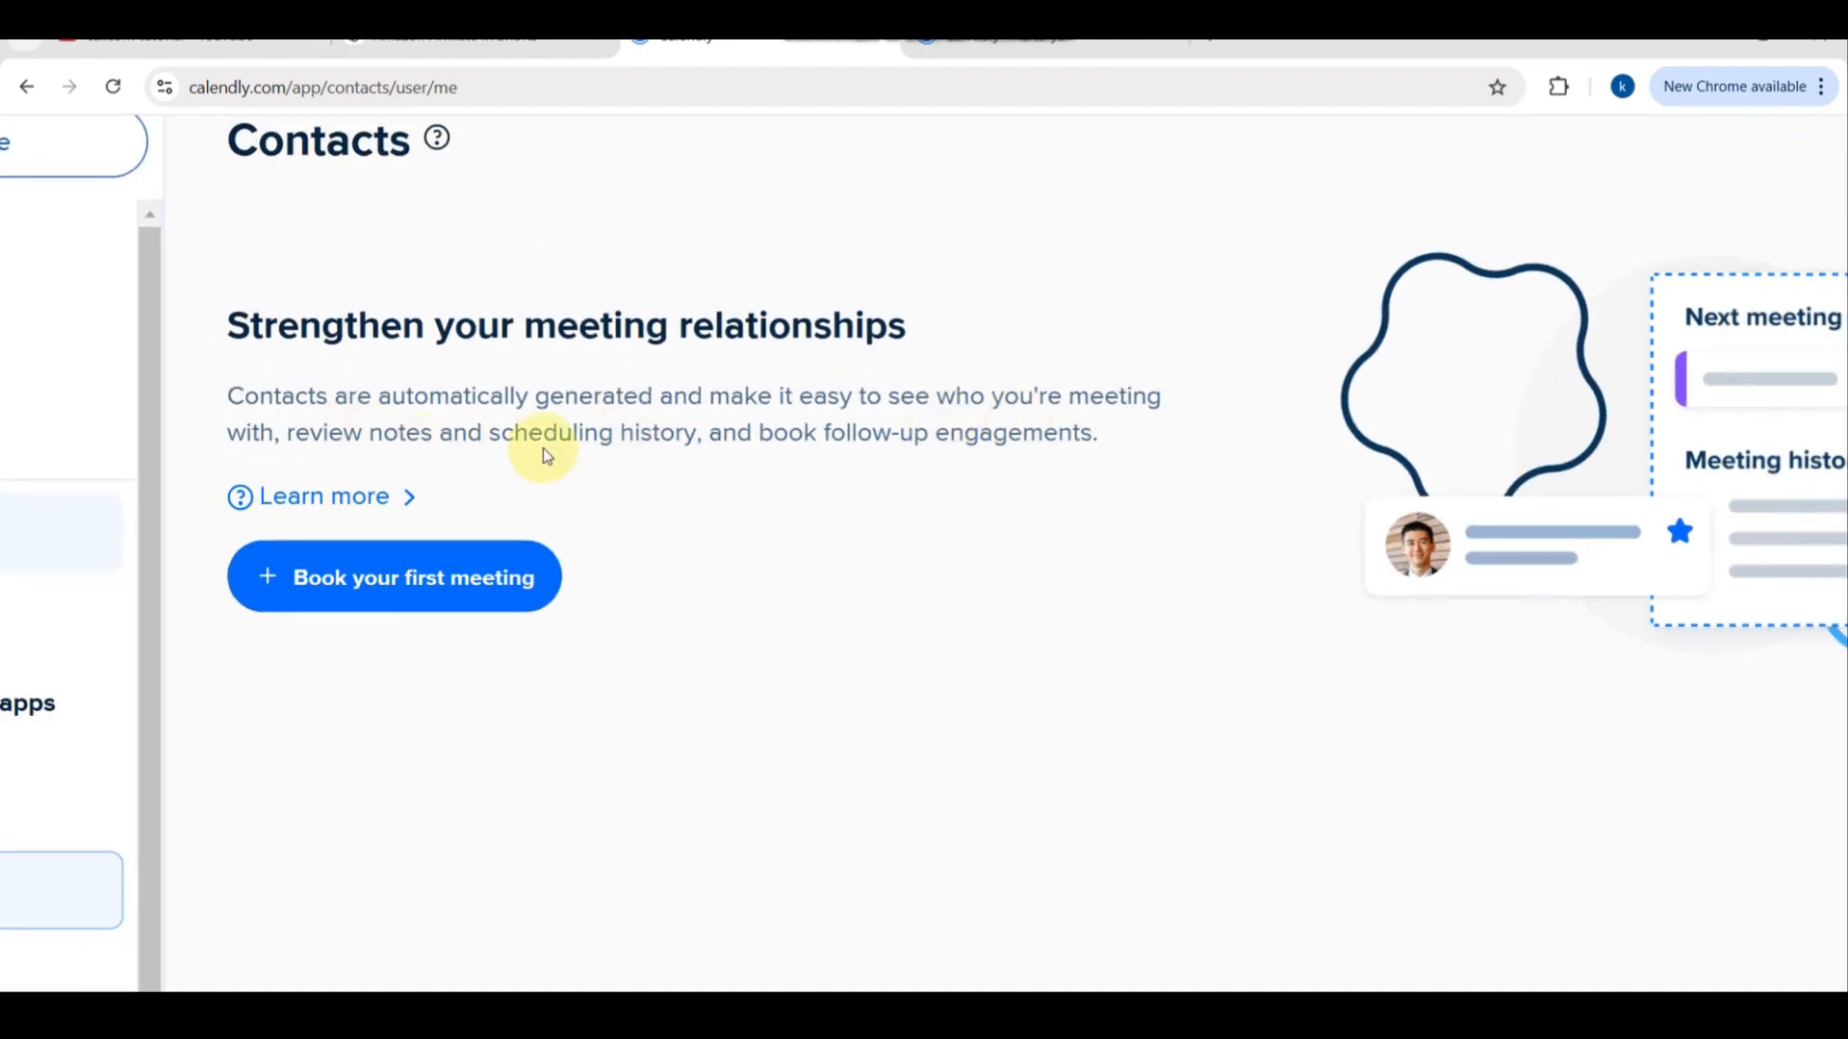
pyautogui.scroll(-5, 549, 447)
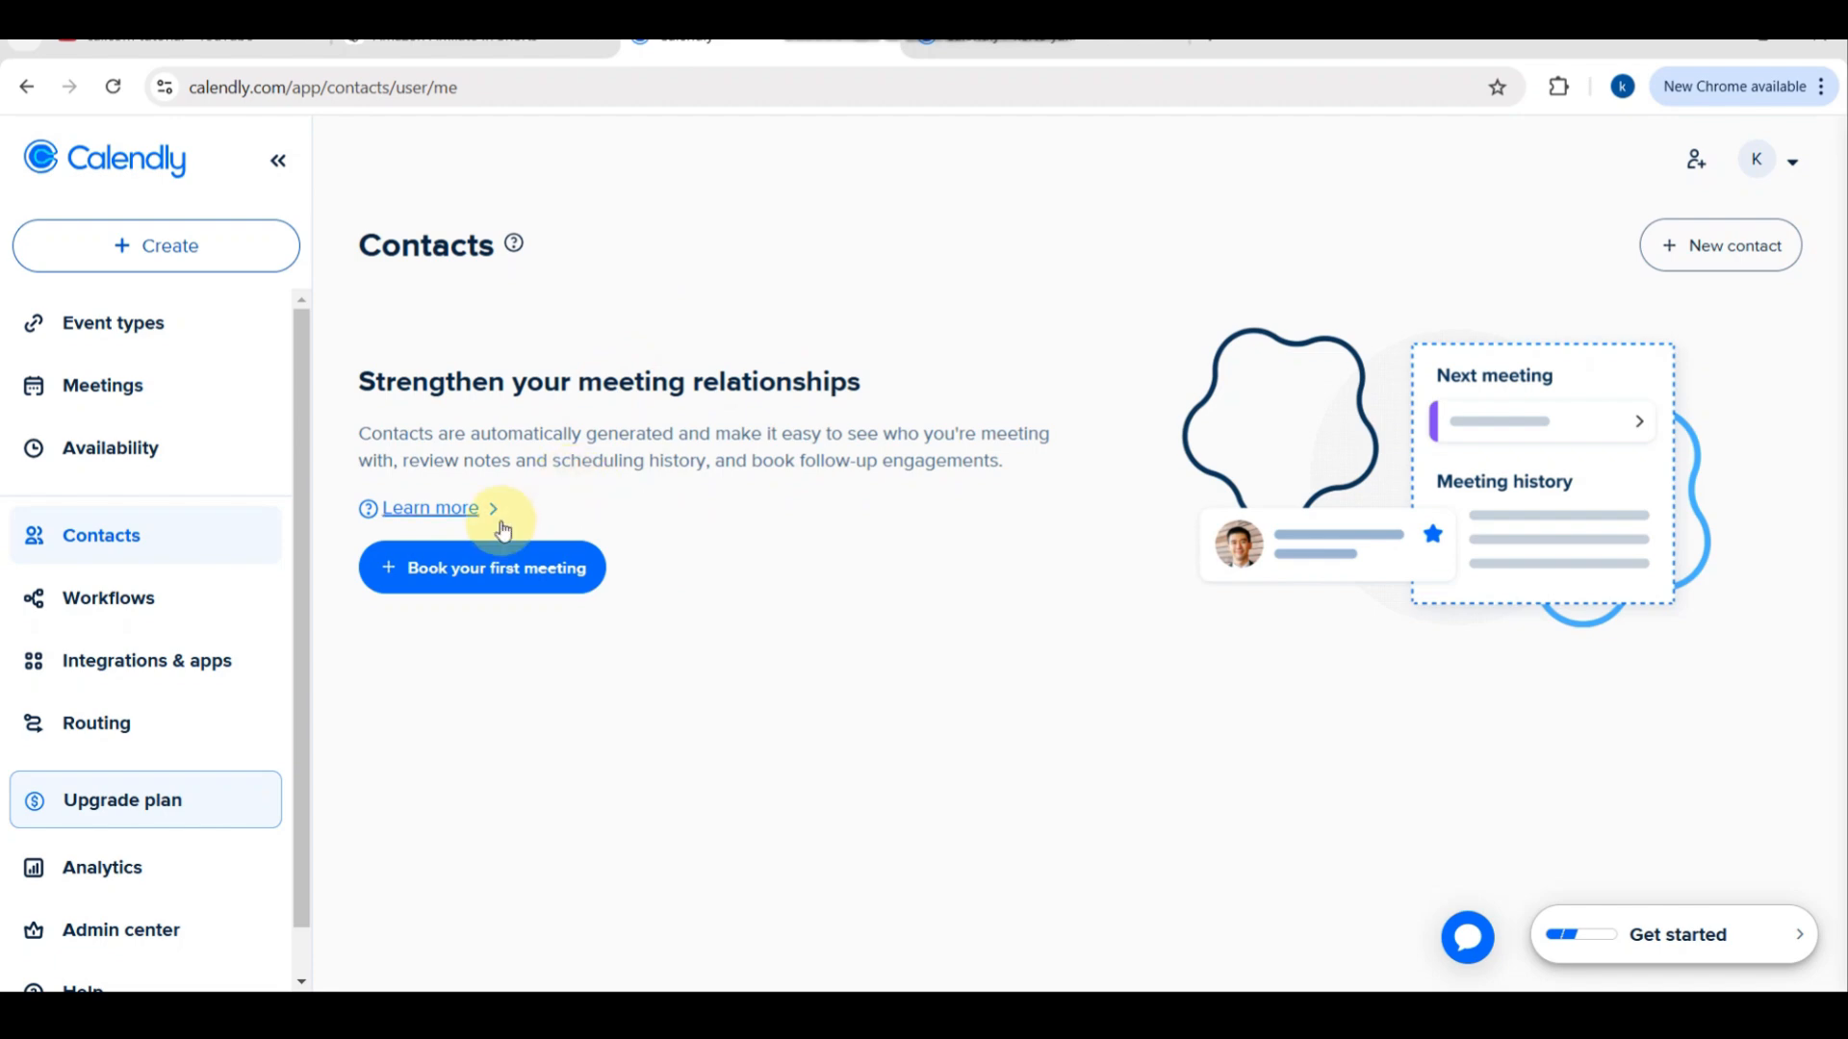
pyautogui.click(471, 560)
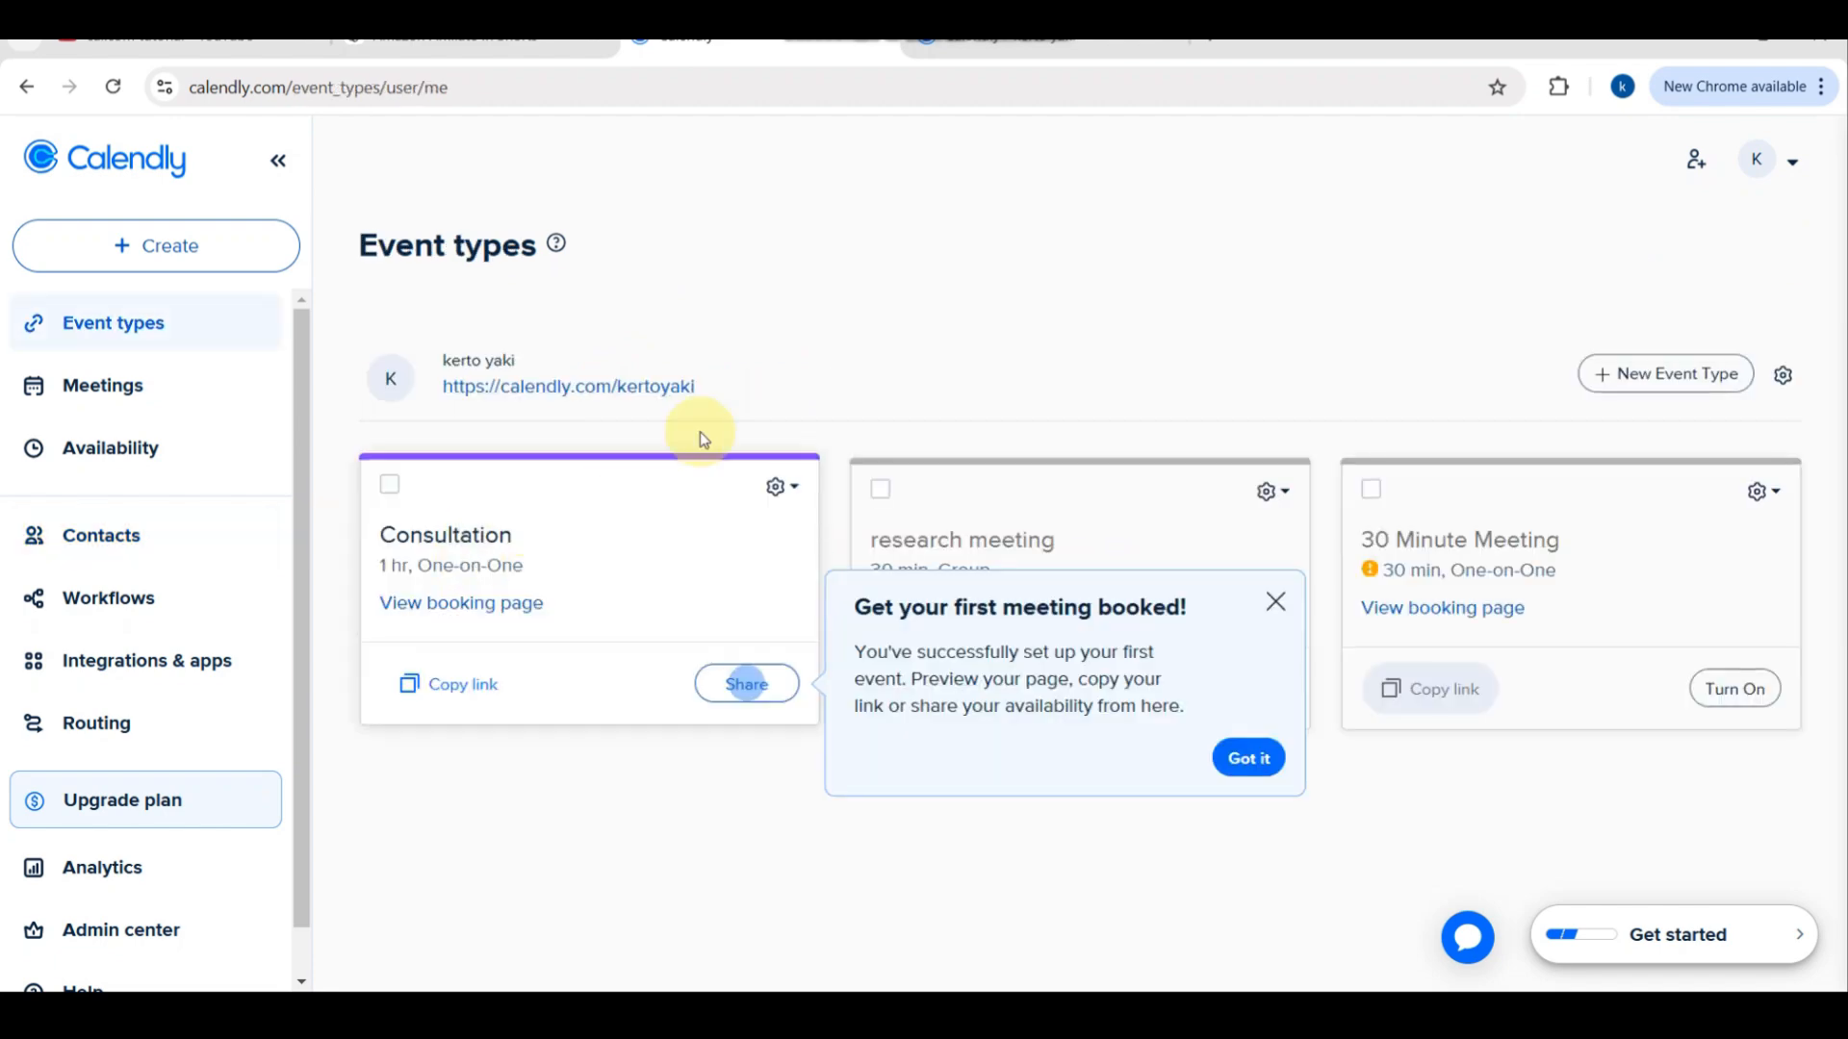
# Step: Try out selecting the Consultation and research meeting event types, and check the Get started task list
pyautogui.click(389, 487)
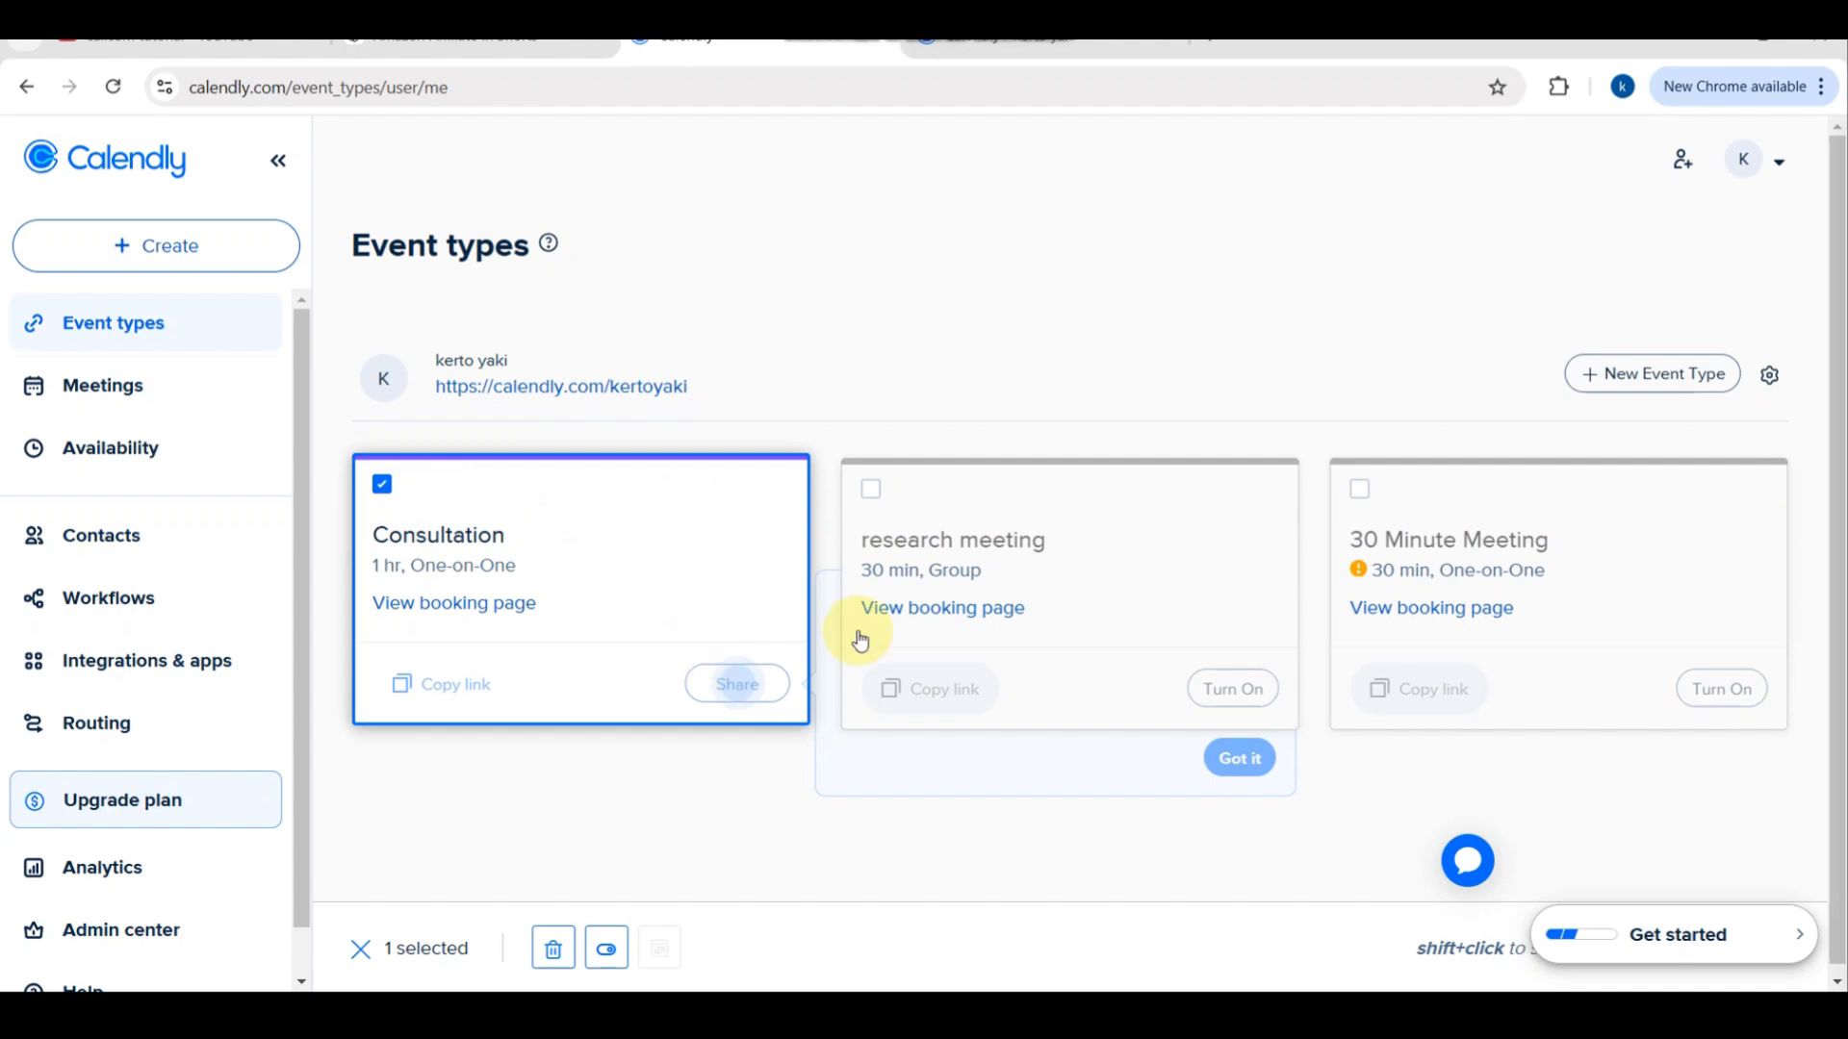
pyautogui.scroll(-1, 1337, 841)
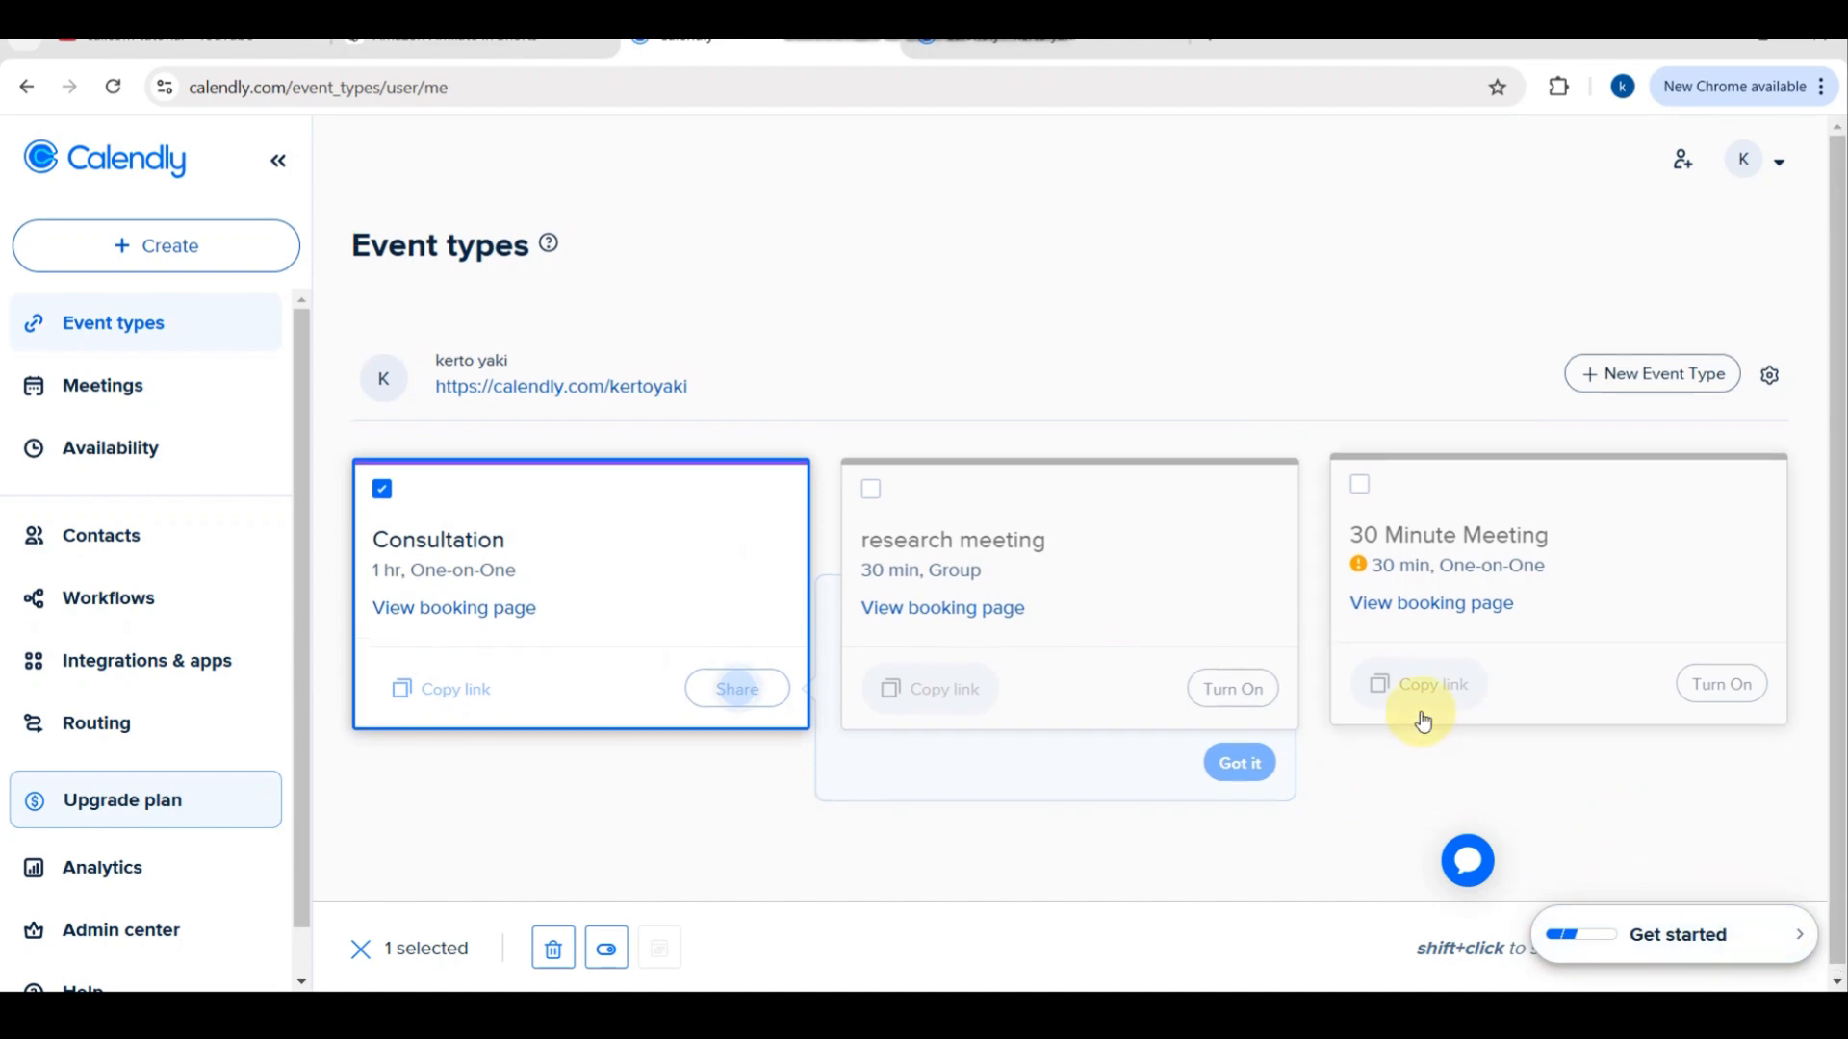
pyautogui.click(1655, 935)
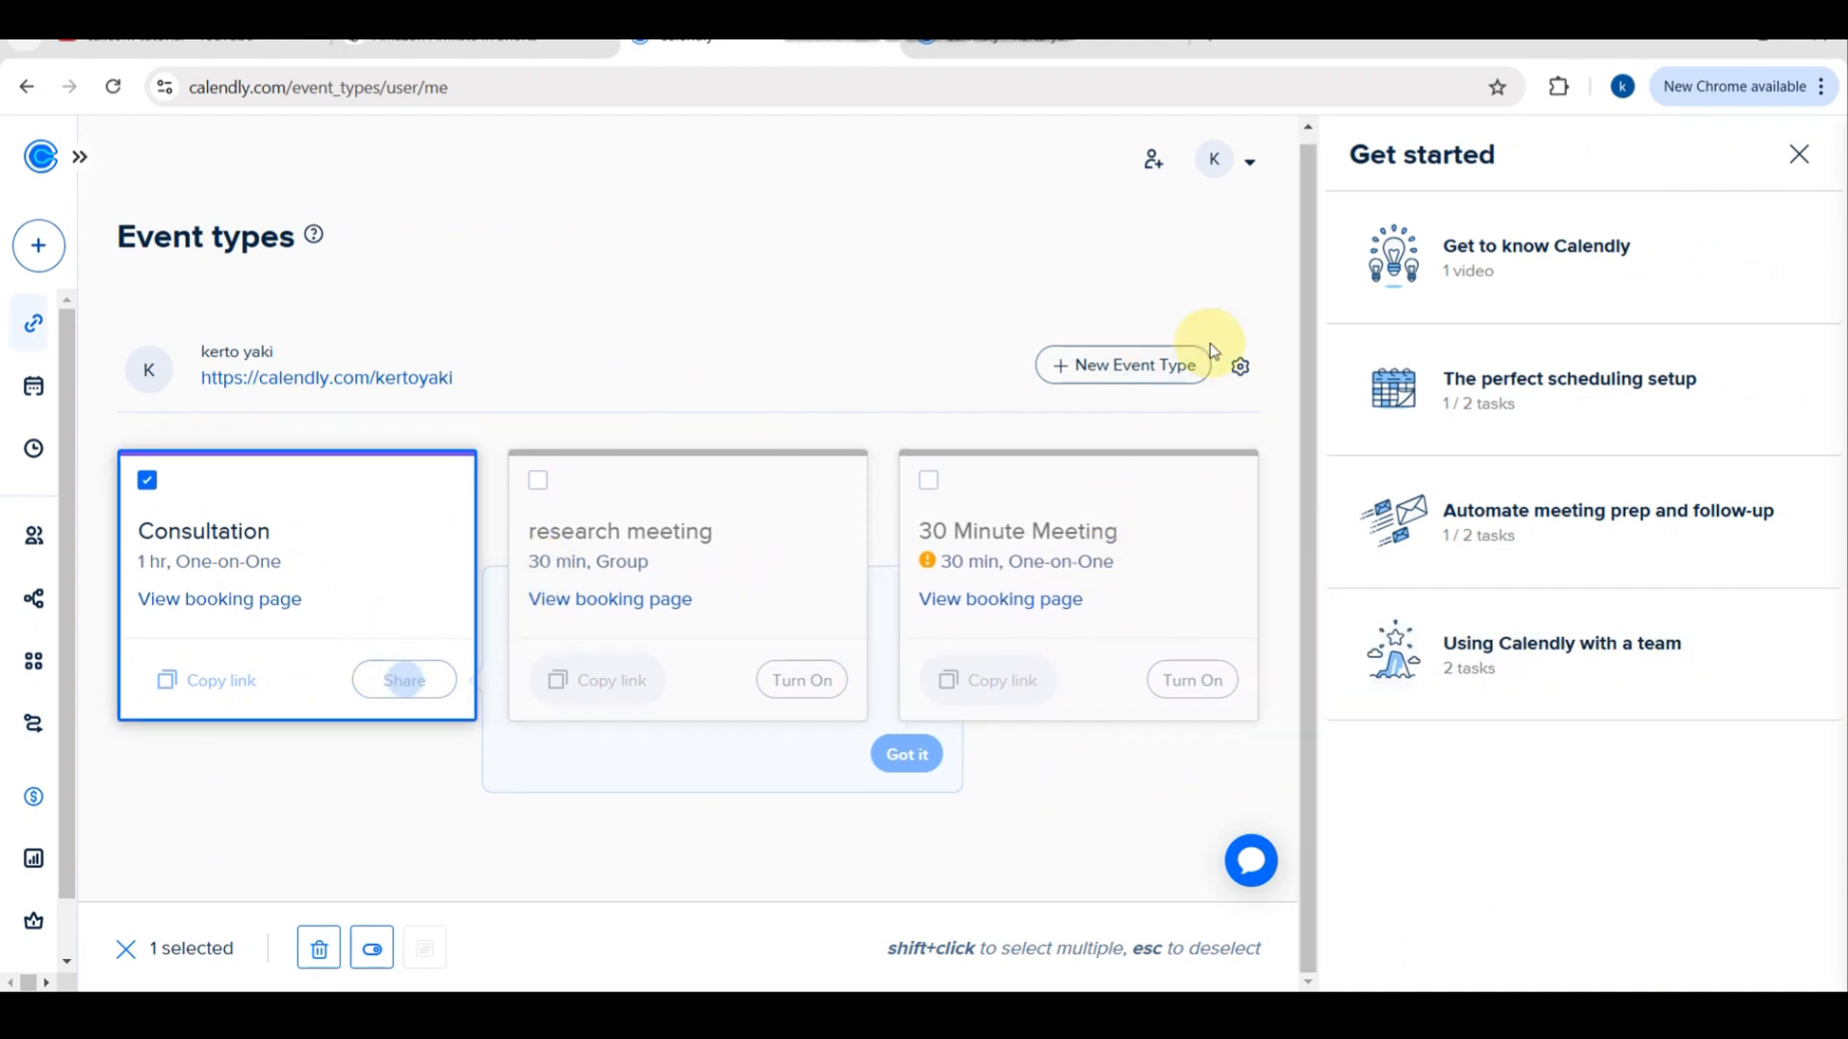
pyautogui.click(1799, 156)
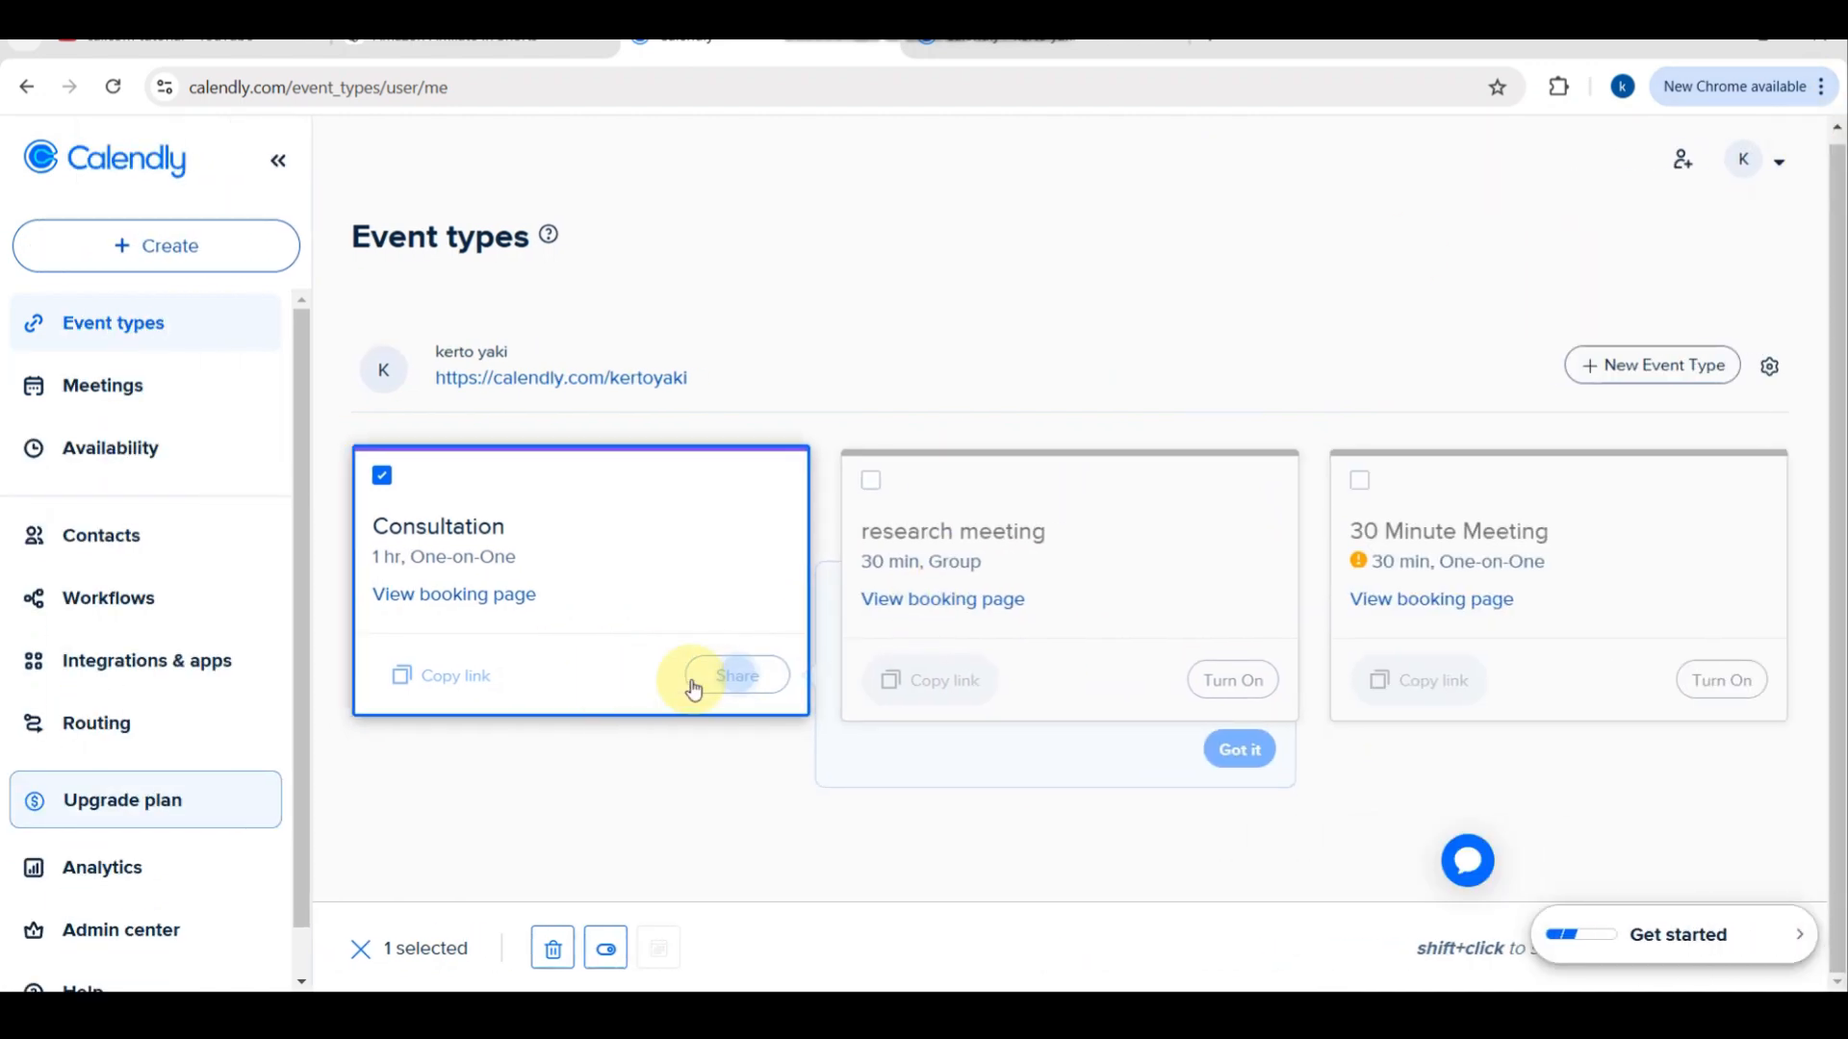
pyautogui.click(1031, 516)
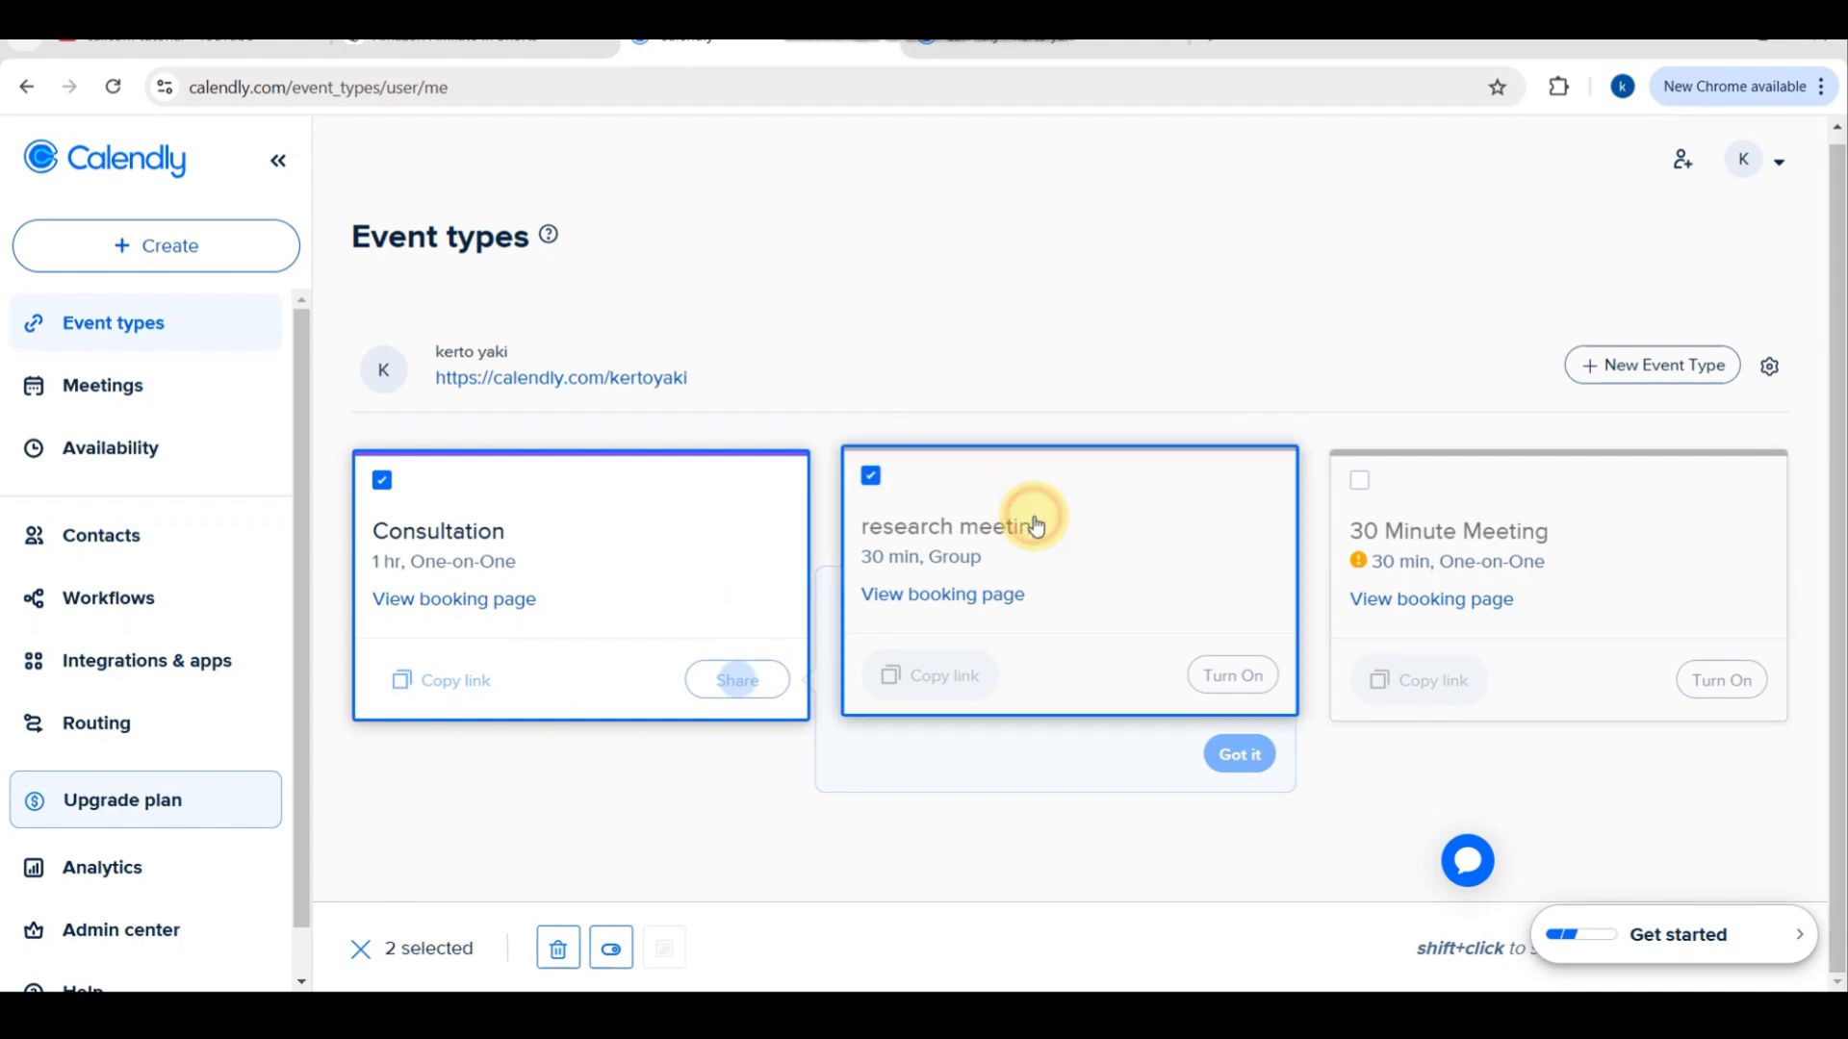
pyautogui.click(926, 489)
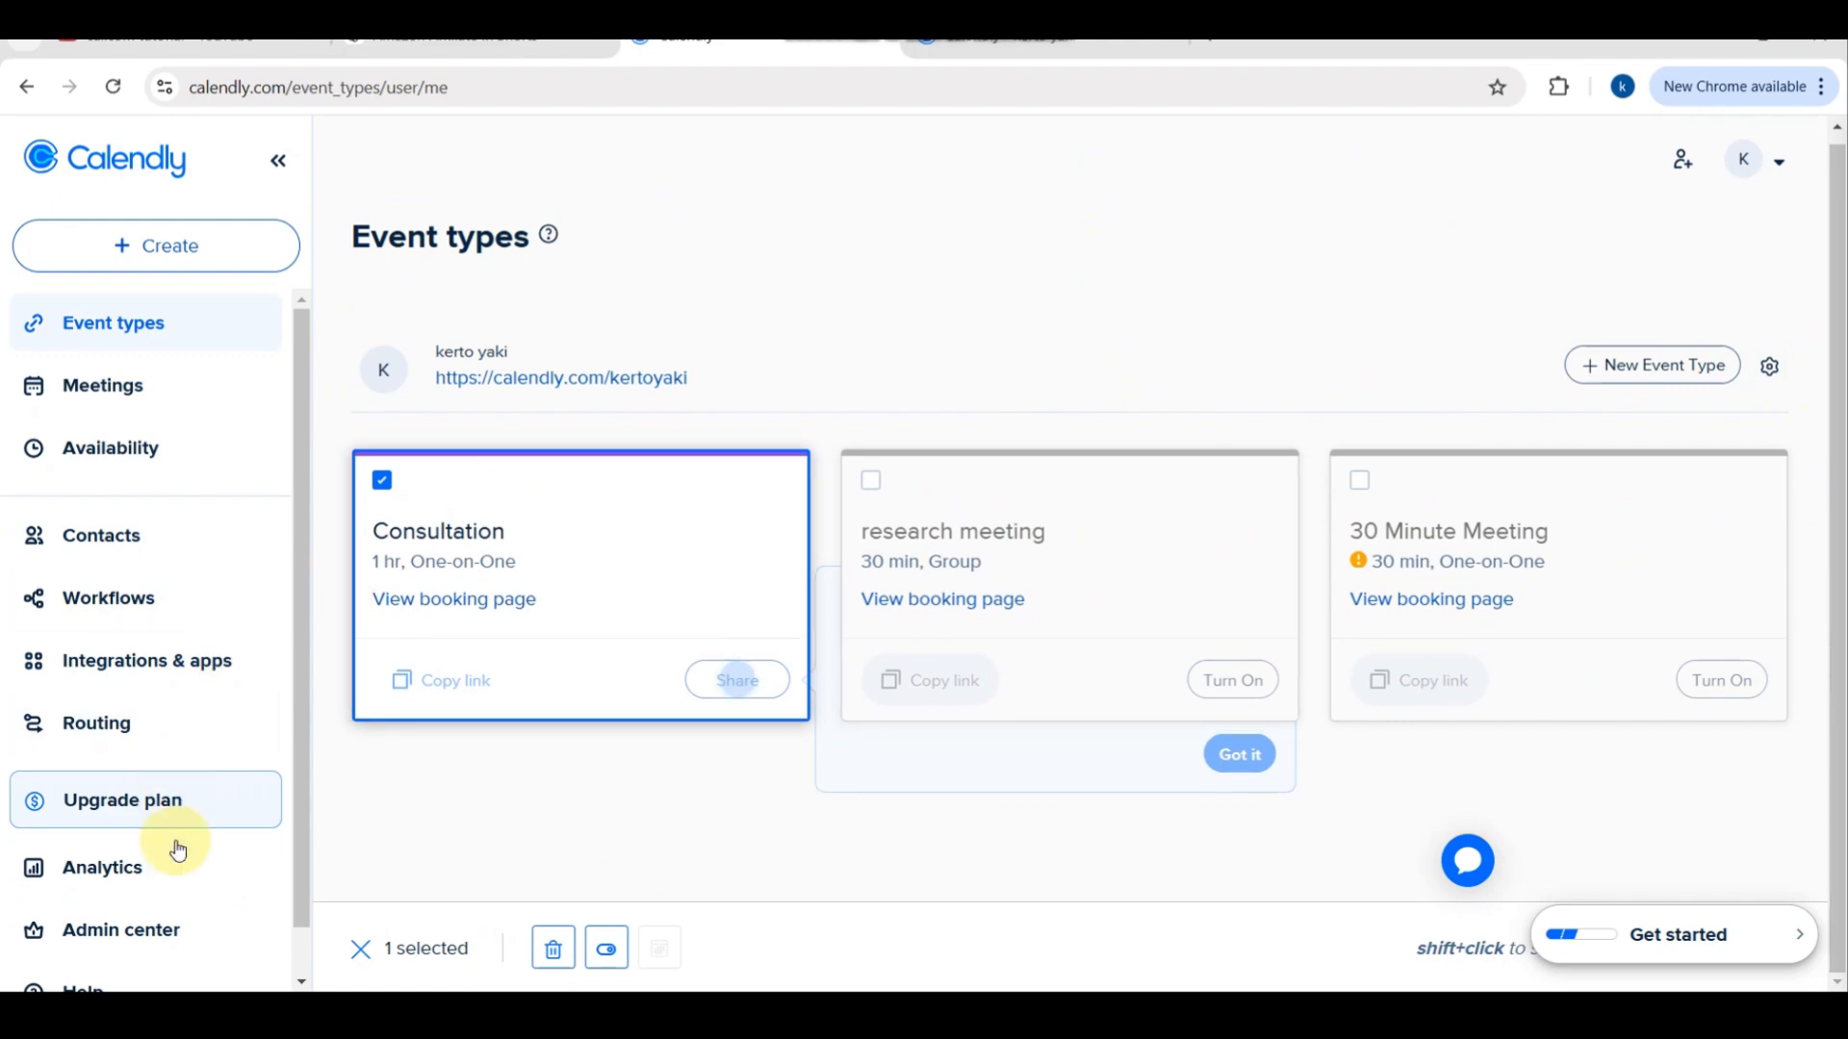
# Step: Browse the available integrations and apps that can be connected to Calendly
pyautogui.click(143, 687)
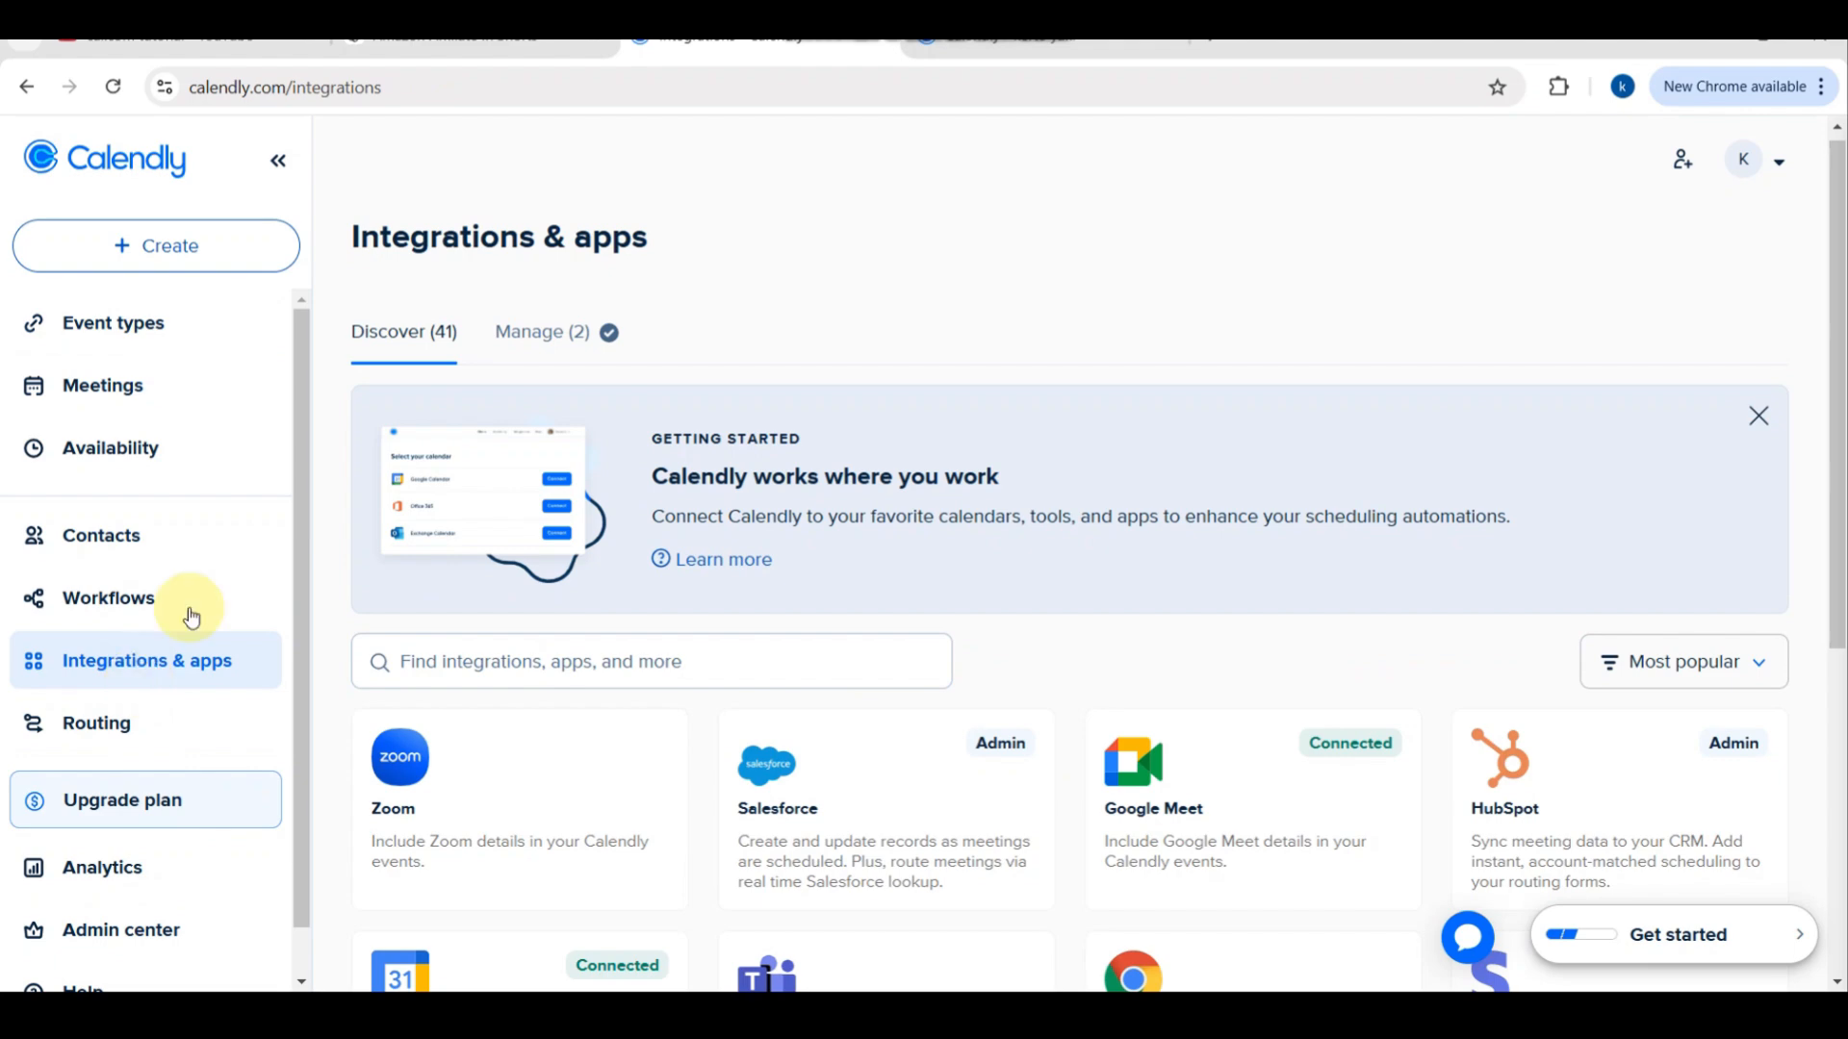
pyautogui.scroll(-3, 715, 628)
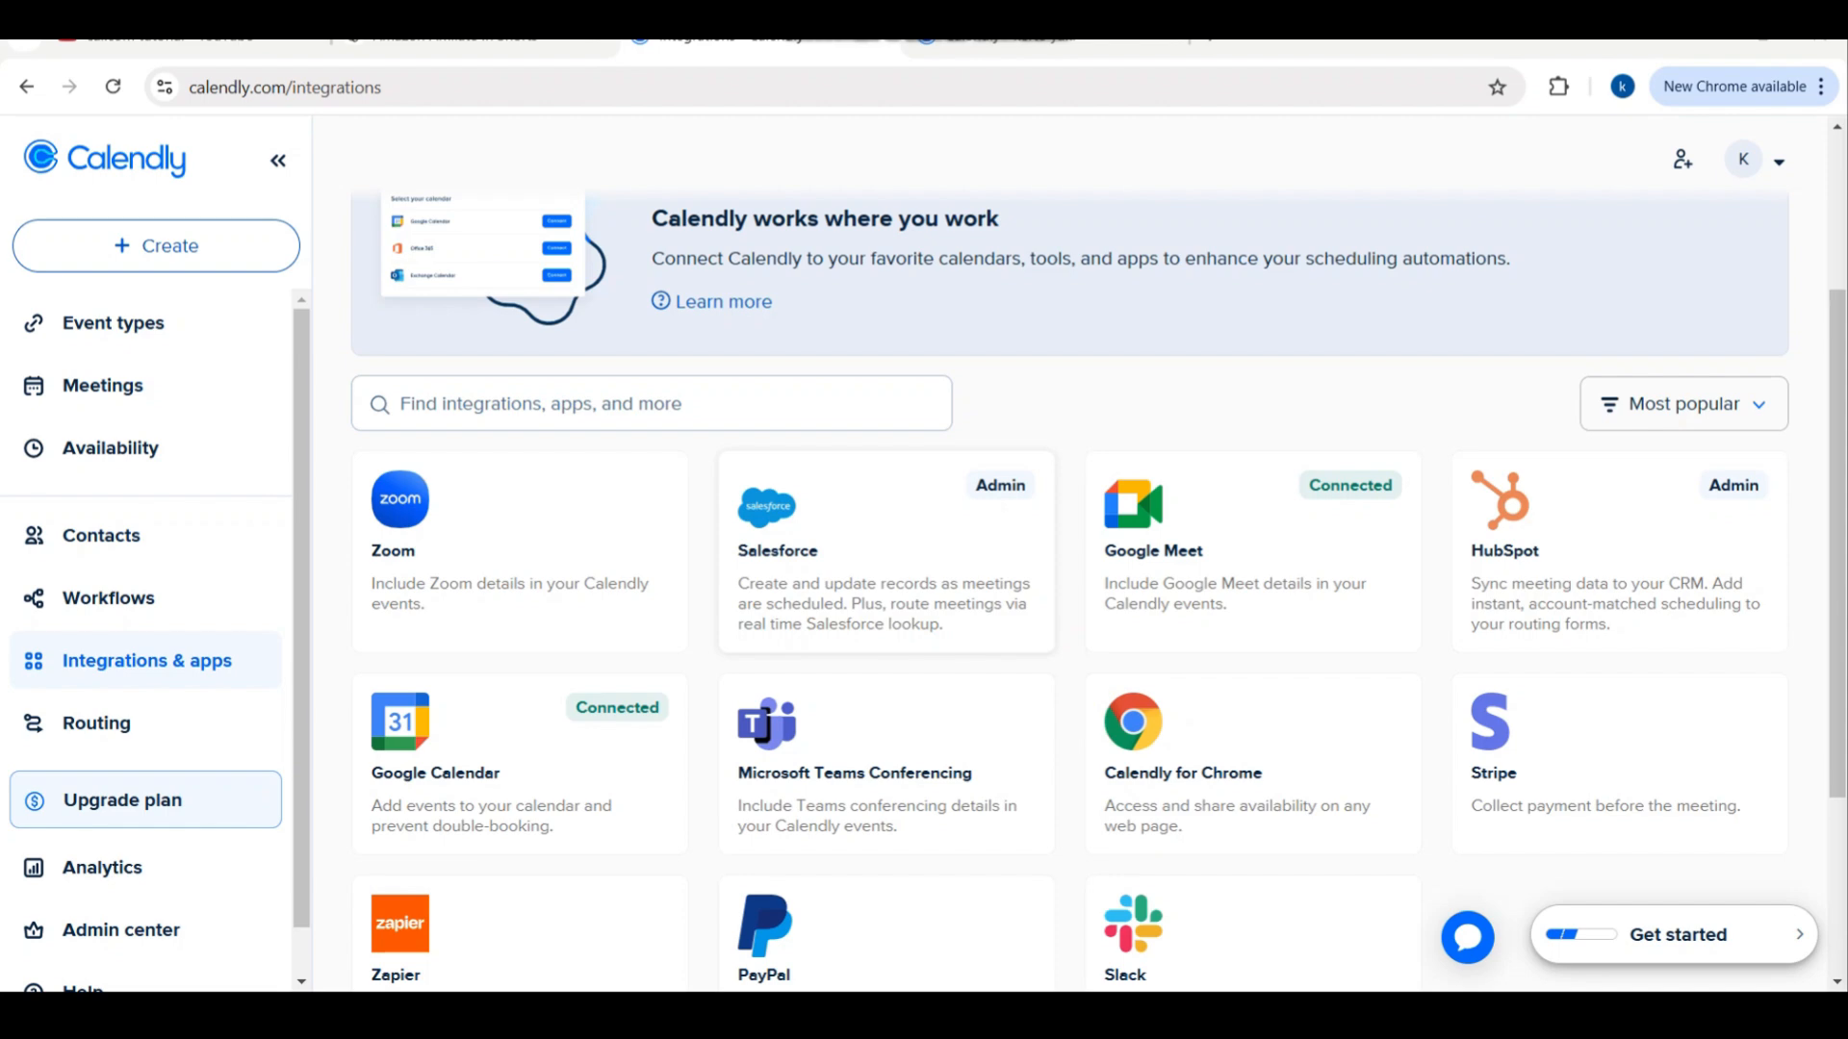
pyautogui.scroll(-2, 1098, 592)
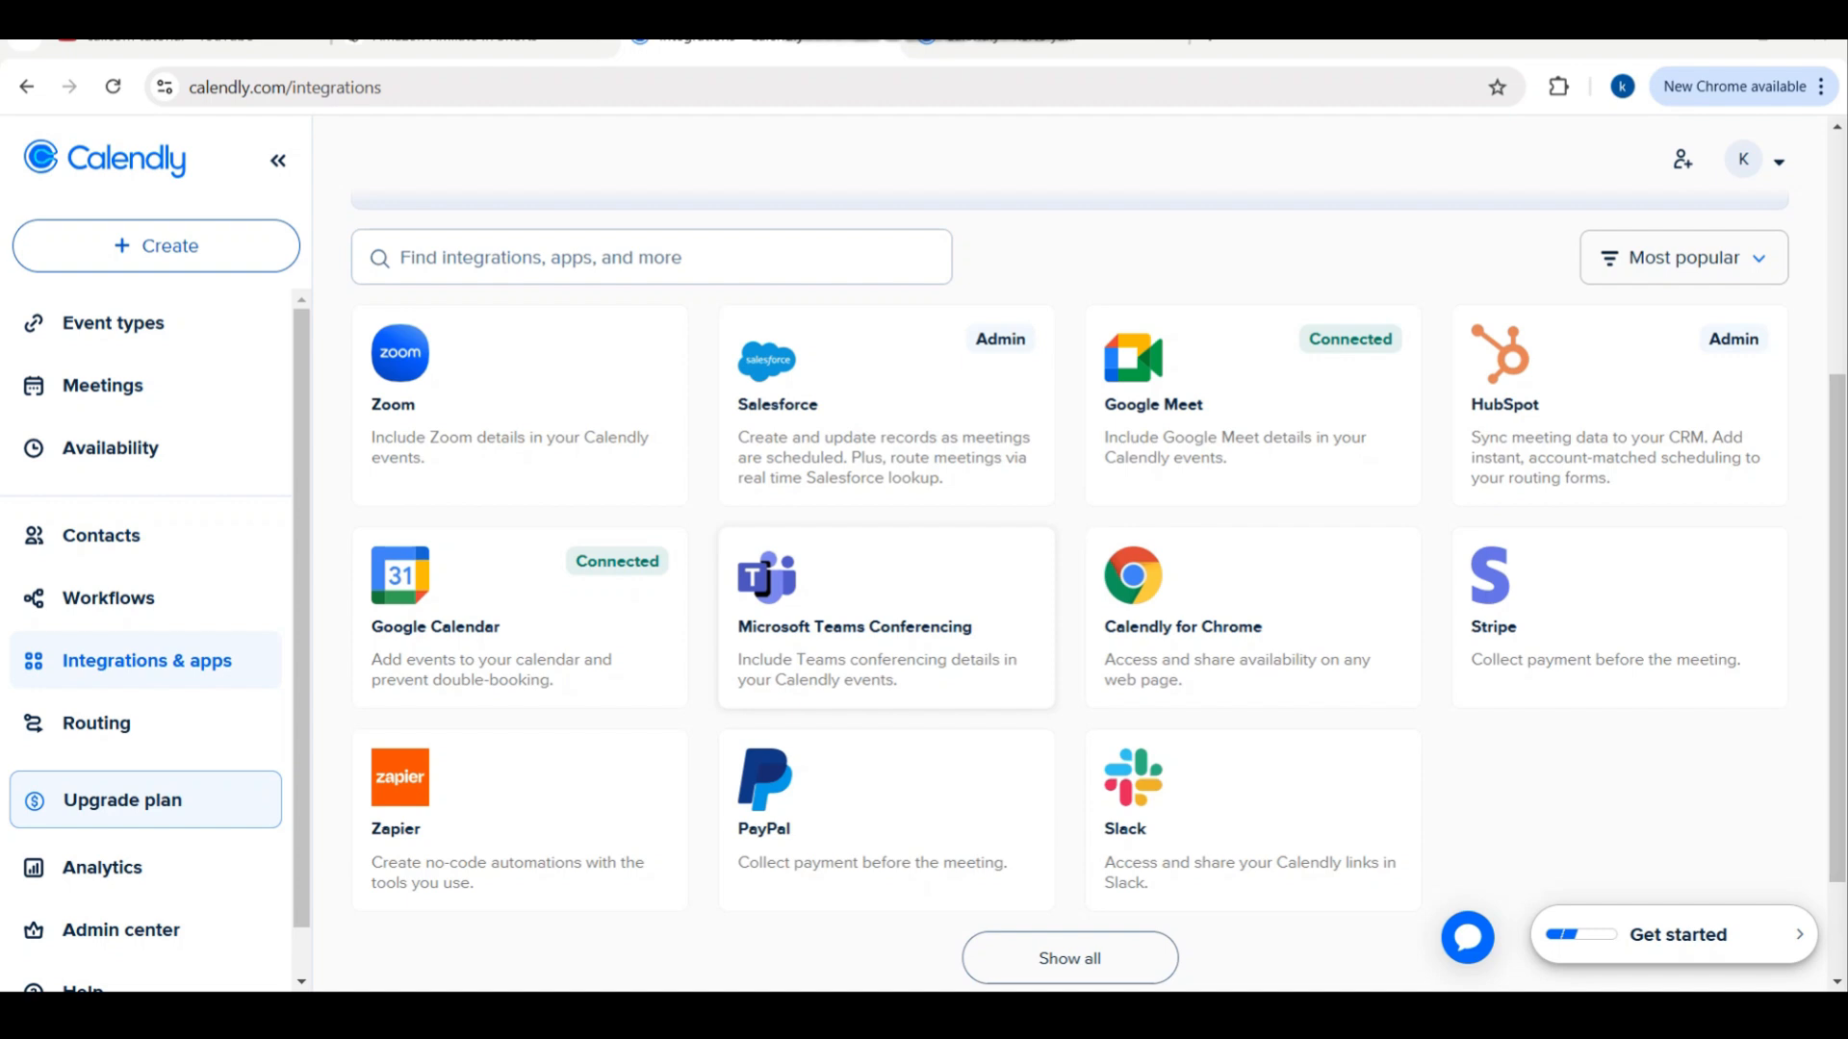
pyautogui.scroll(-2, 885, 539)
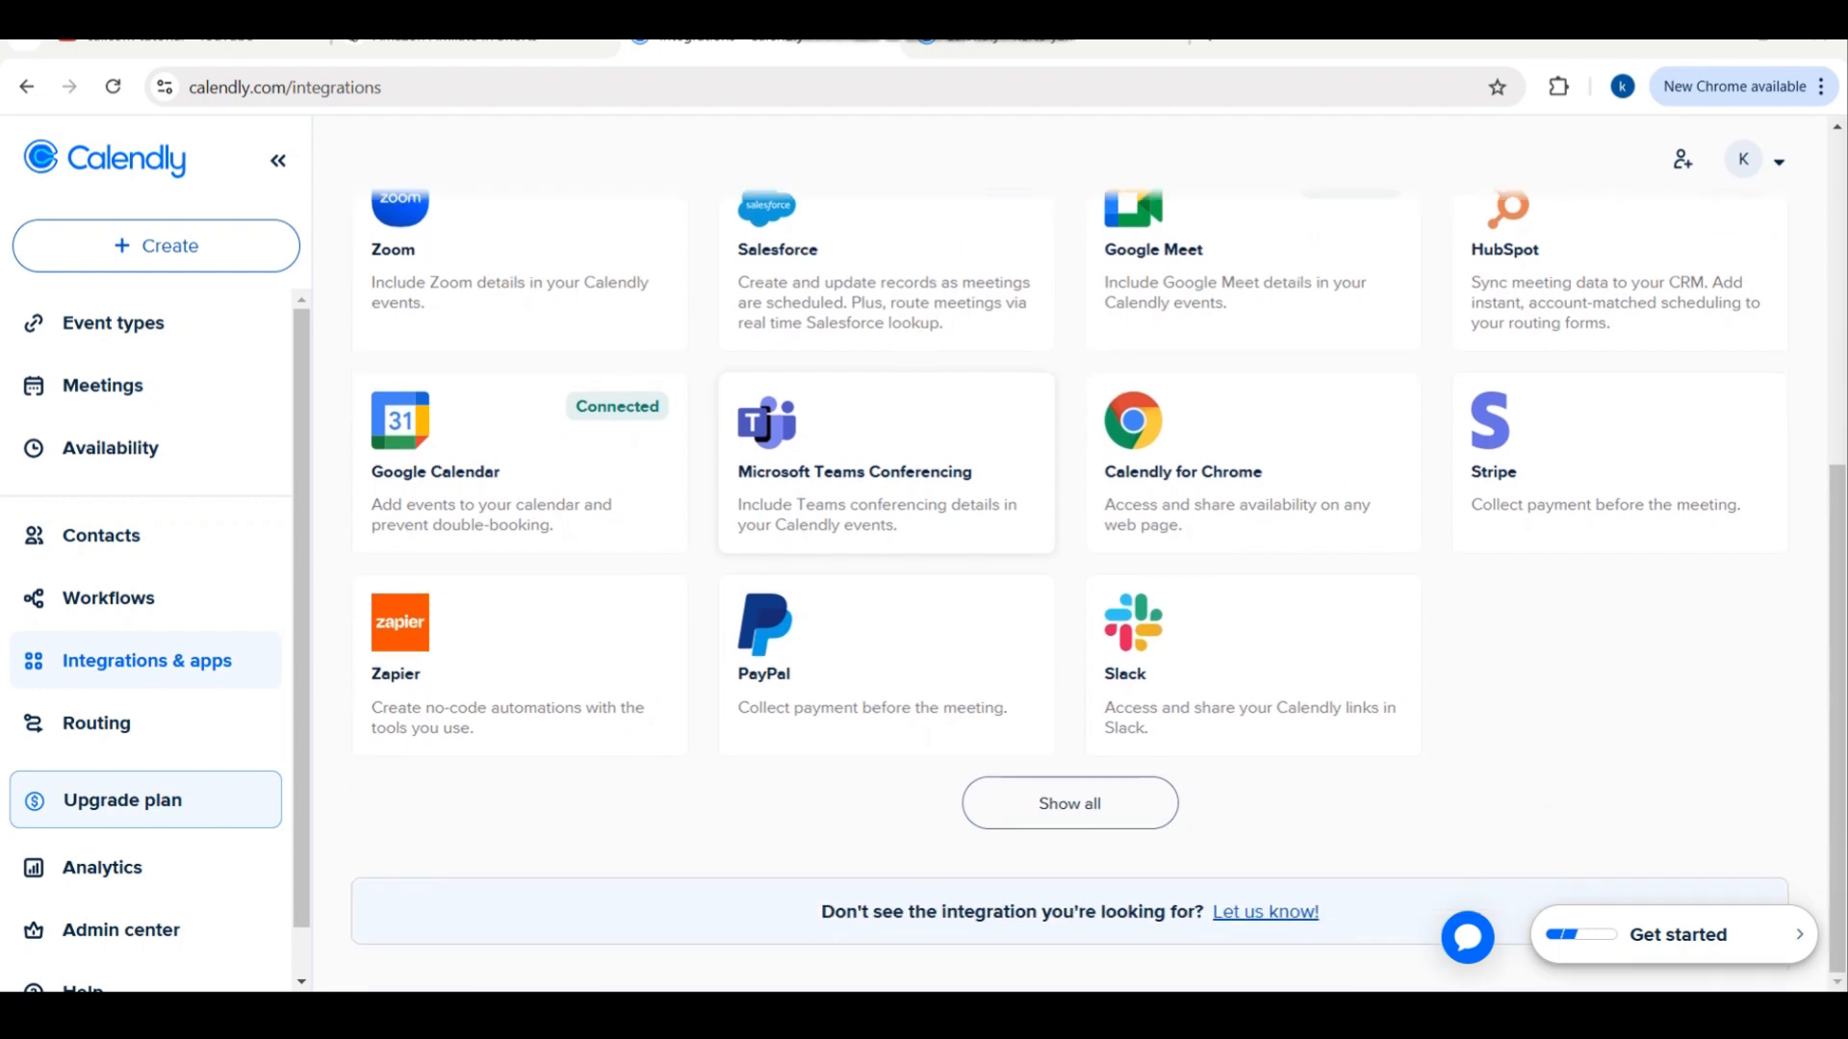